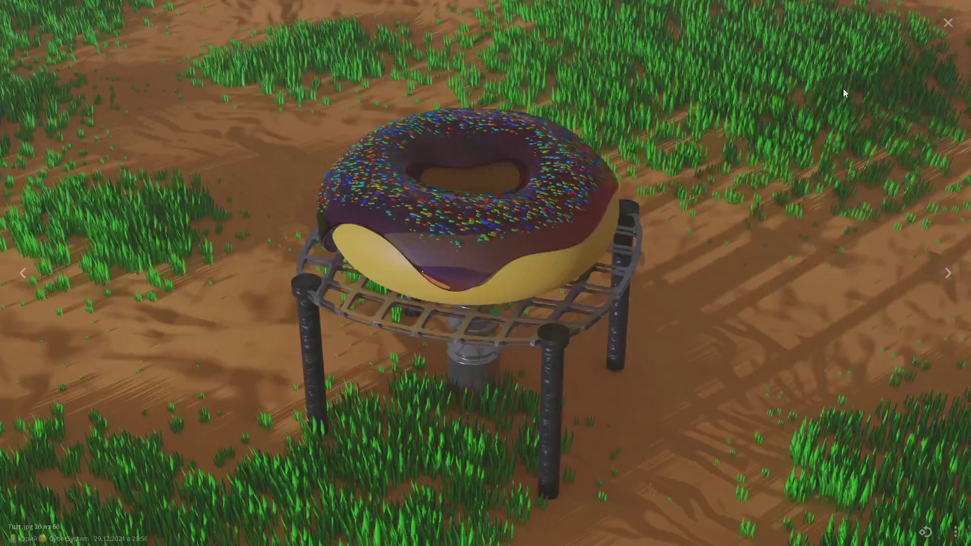
# Switch from the donut render in the image viewer to the Blender window.
pyautogui.hotkey('alt', 'Tab')
pyautogui.hotkey('alt', 'Tab')
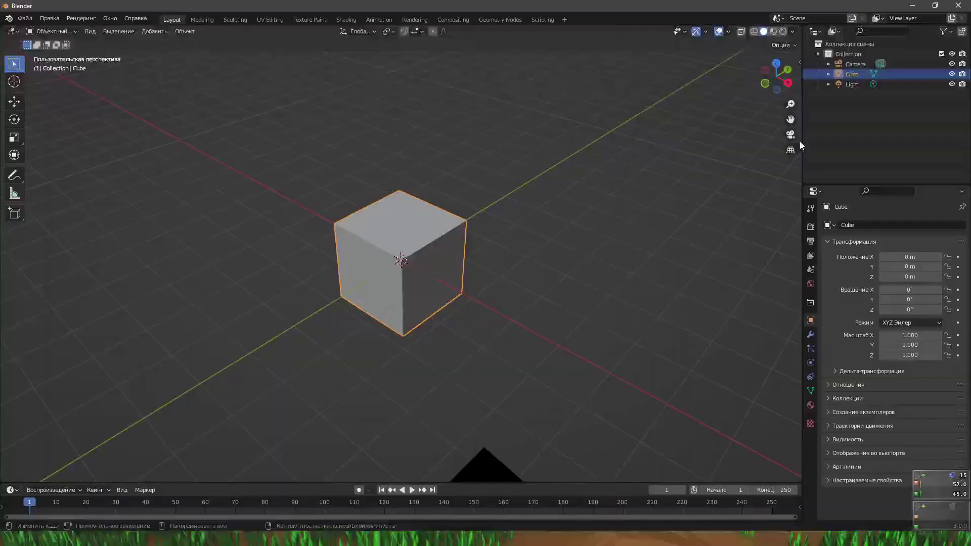
# Orbit around the default cube, briefly showing and hiding the viewport sidebar.
pyautogui.moveTo(508, 249); pyautogui.dragTo(486, 256, button='middle')
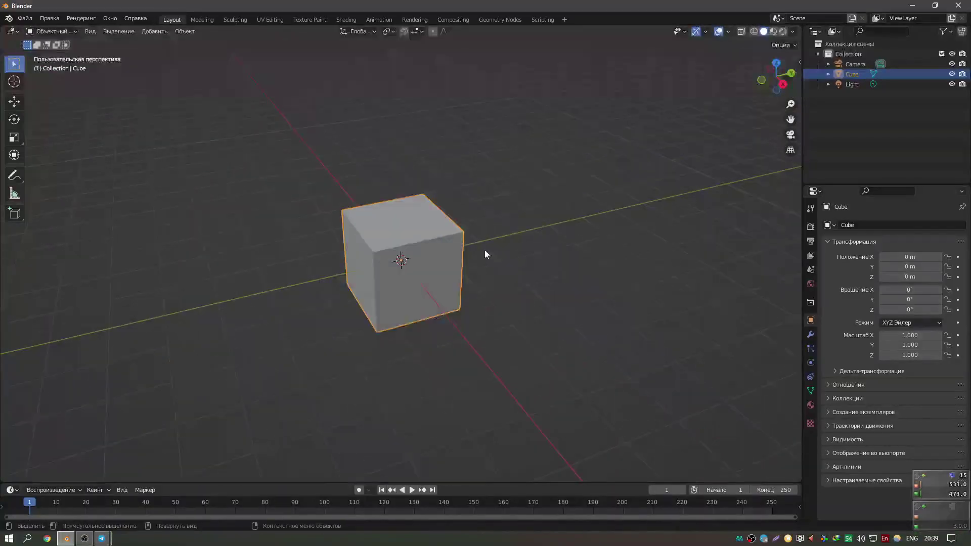
pyautogui.click(799, 62)
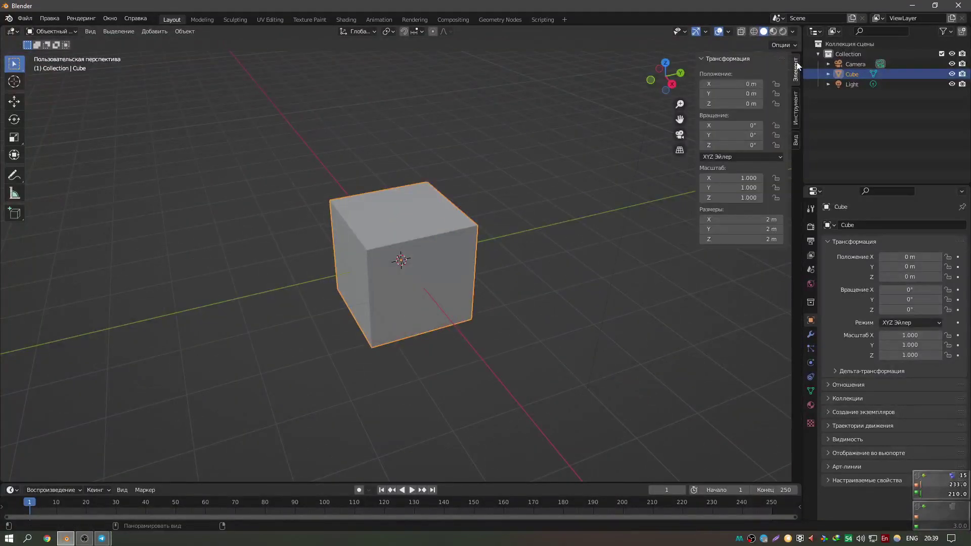
pyautogui.moveTo(696, 101); pyautogui.dragTo(809, 109)
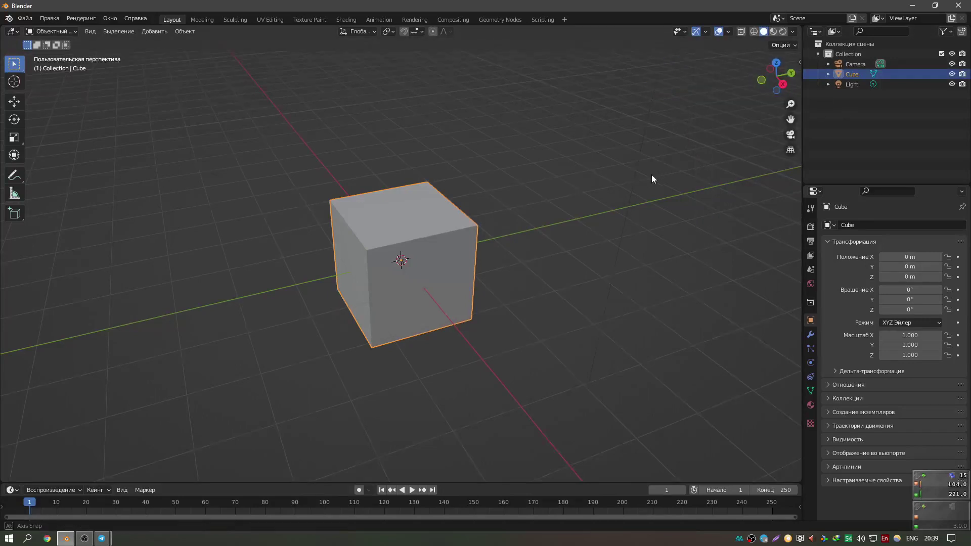
pyautogui.moveTo(651, 176); pyautogui.dragTo(514, 136, button='middle')
pyautogui.moveTo(400, 134); pyautogui.dragTo(451, 209, button='middle')
# Show the render properties with Eevee as the render engine.
pyautogui.click(811, 226)
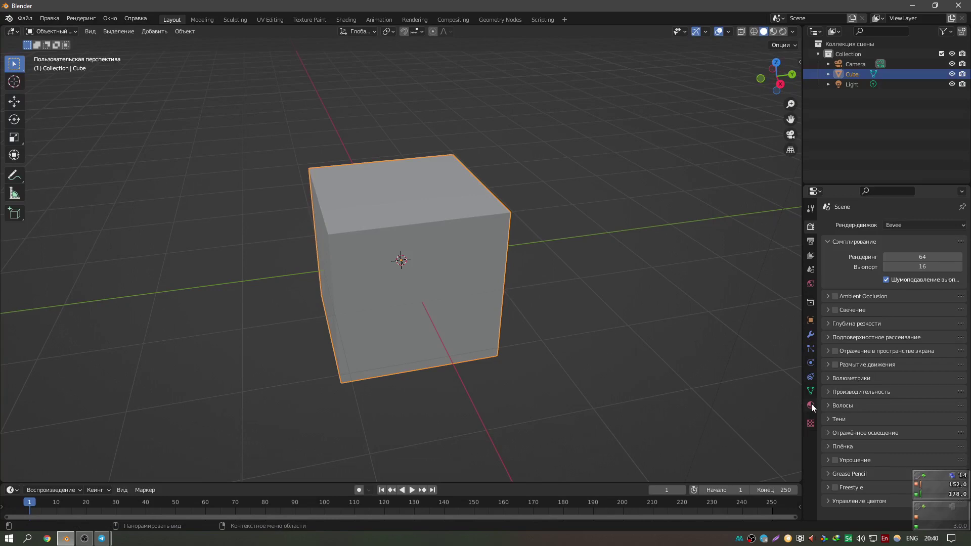
pyautogui.click(810, 209)
pyautogui.click(811, 227)
pyautogui.click(810, 226)
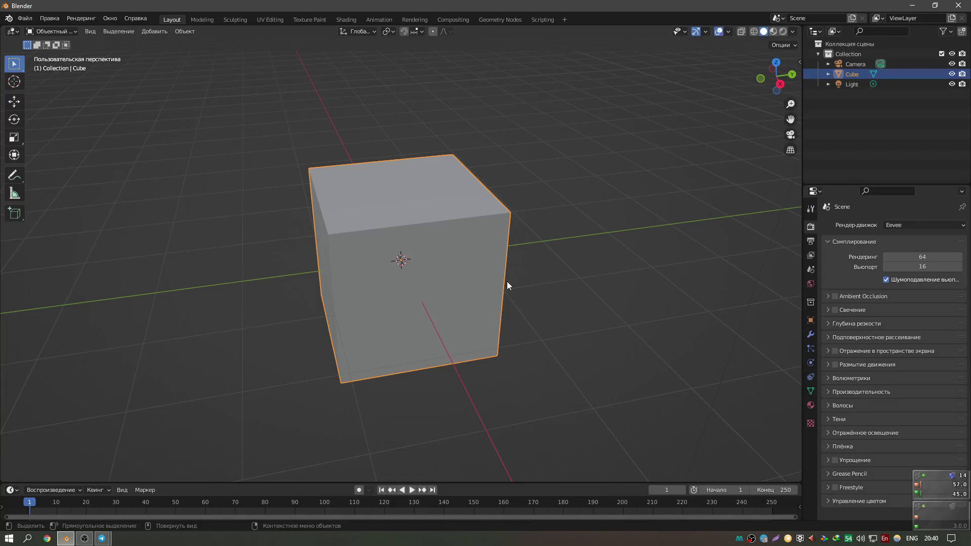
# Replace the default cube with a new torus mesh.
pyautogui.press('Delete')
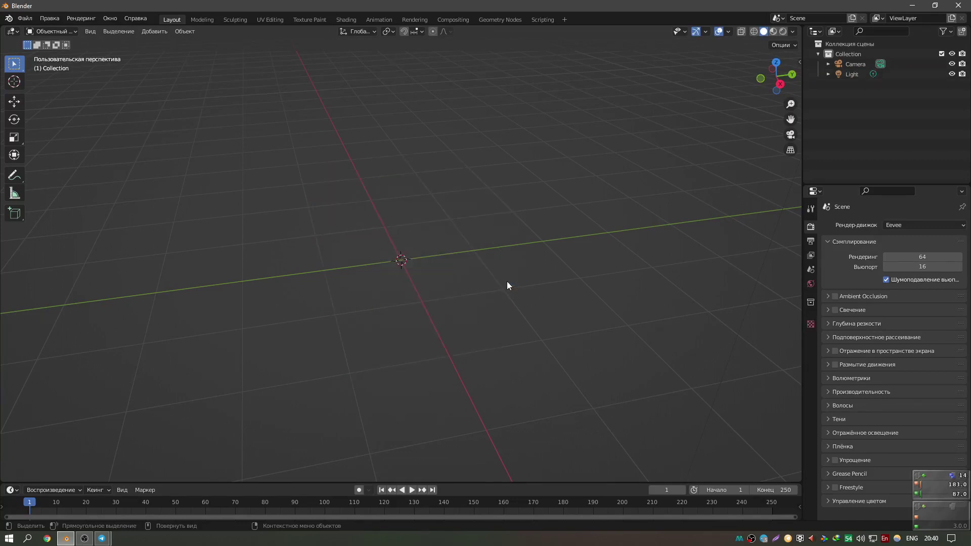
pyautogui.hotkey('shift', 'a')
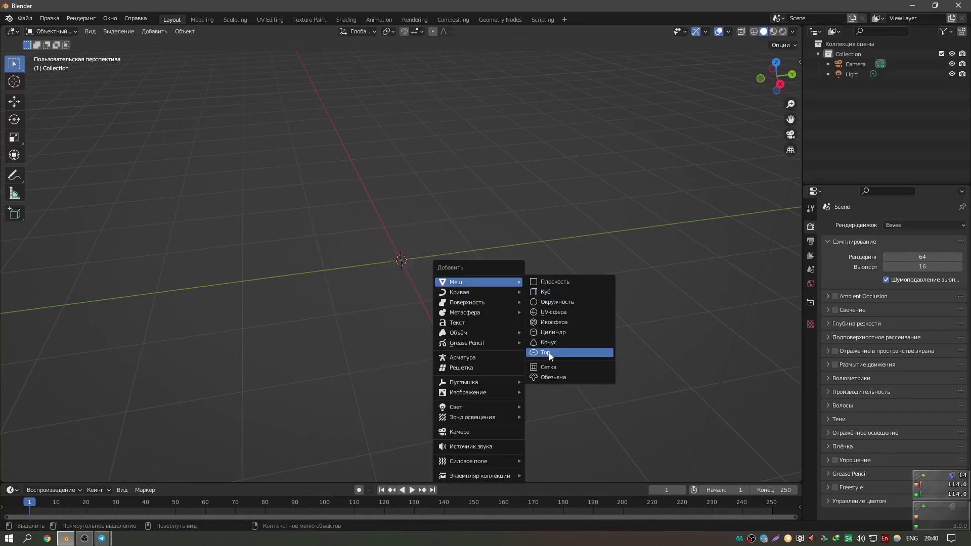
pyautogui.click(550, 354)
pyautogui.scroll(2, 529, 299)
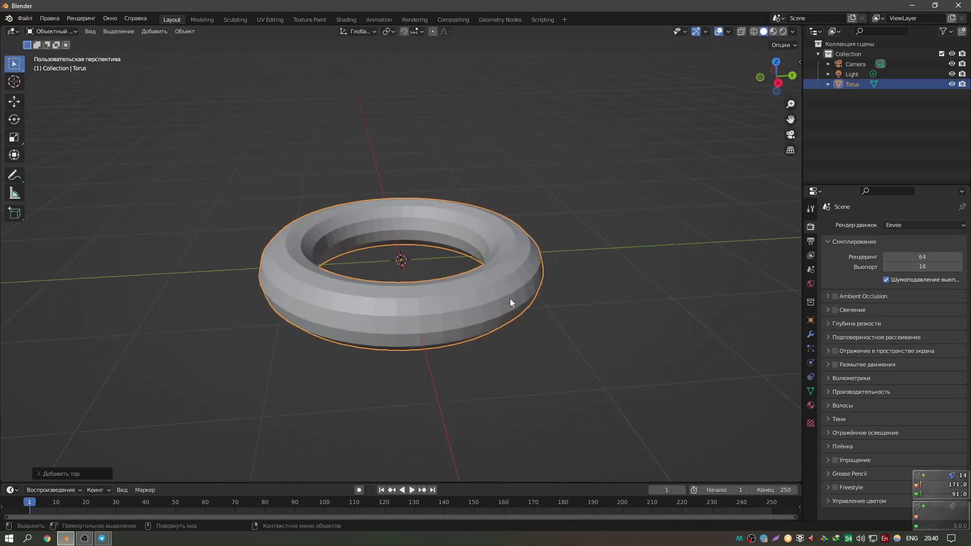
pyautogui.scroll(1, 510, 298)
pyautogui.scroll(2, 527, 298)
pyautogui.scroll(-2, 527, 304)
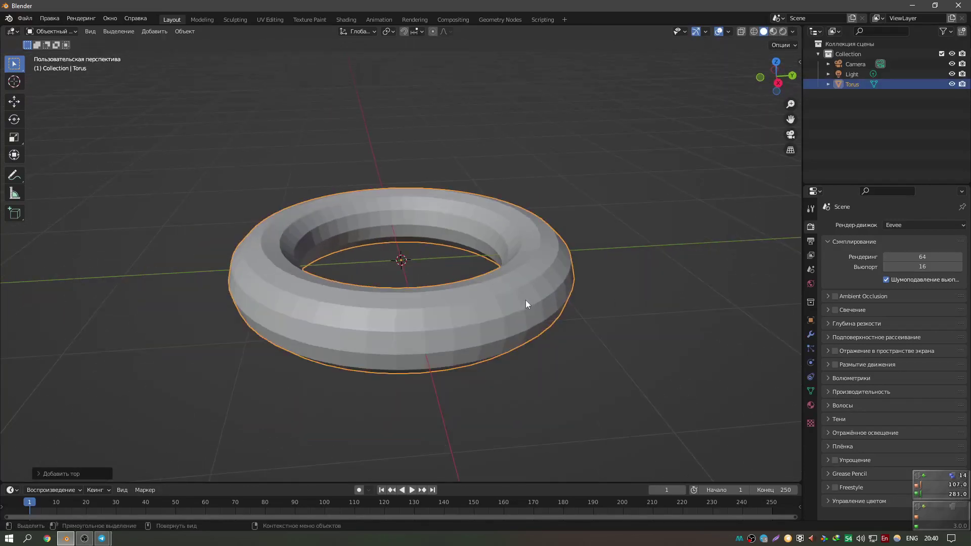
pyautogui.scroll(1, 511, 303)
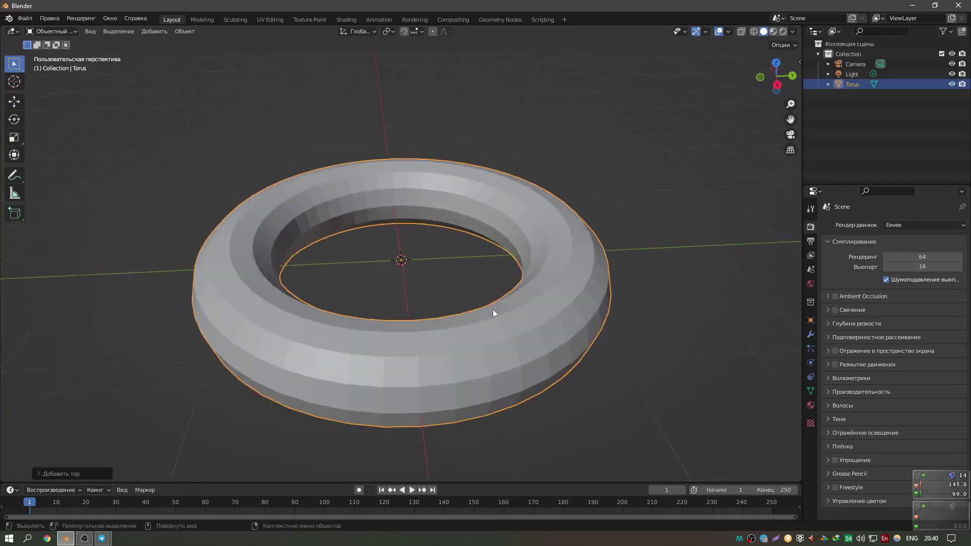
# Set the Add Torus panel to 128 major and 32 minor segments.
pyautogui.click(85, 473)
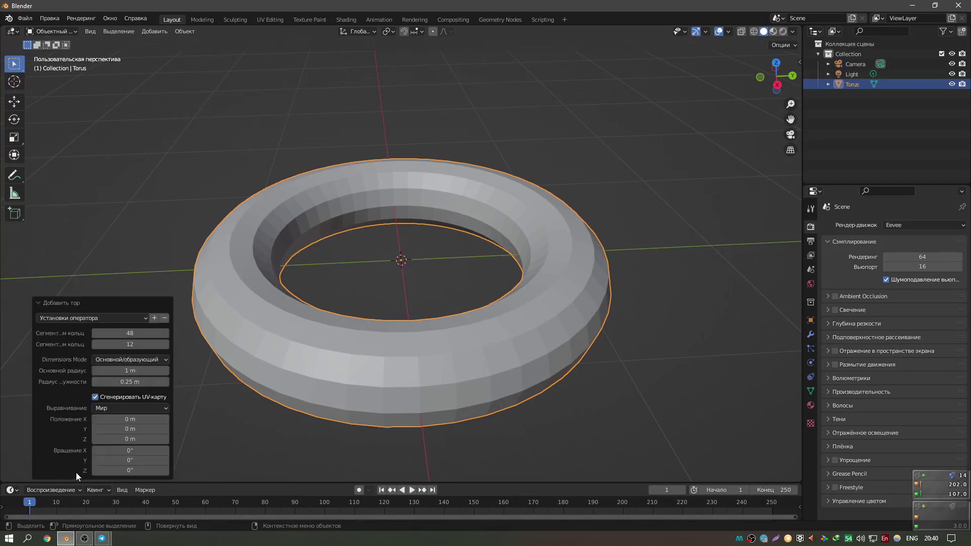
pyautogui.click(53, 303)
pyautogui.click(48, 473)
pyautogui.click(127, 317)
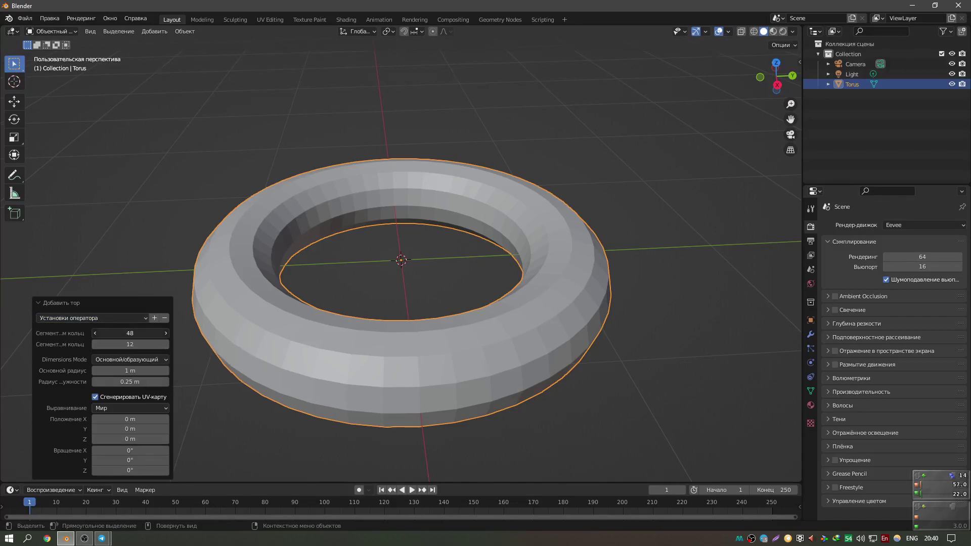
pyautogui.click(136, 332)
pyautogui.click(138, 345)
pyautogui.write('32')
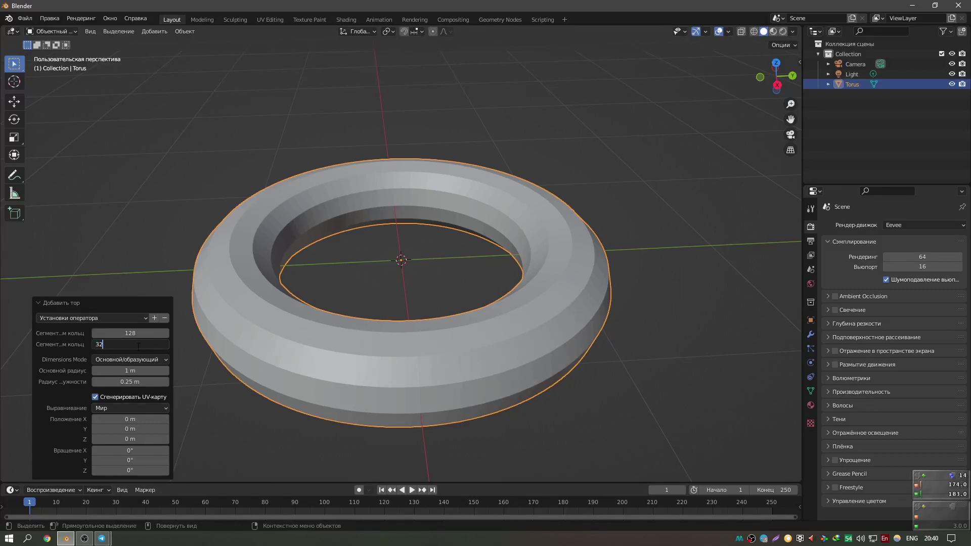
pyautogui.press('Return')
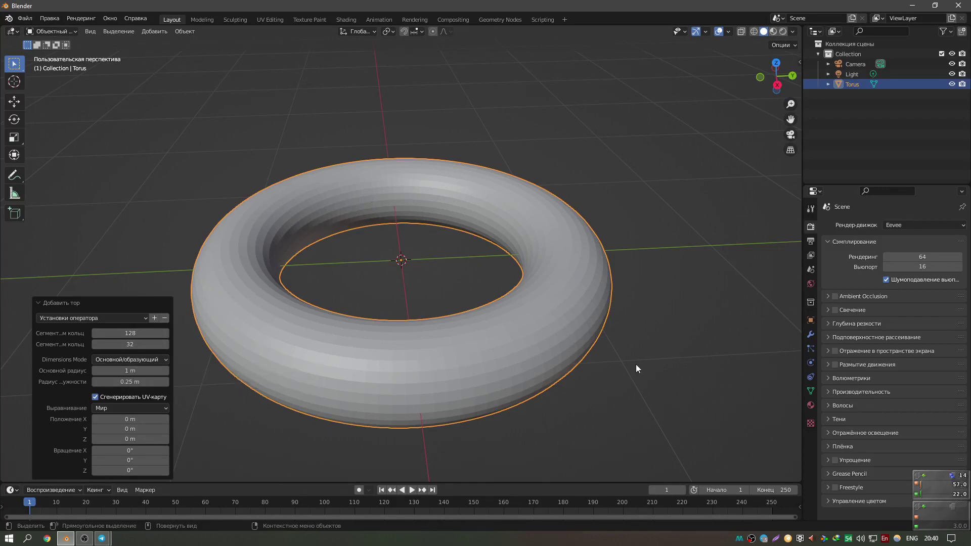
pyautogui.moveTo(600, 361); pyautogui.dragTo(488, 275, button='middle')
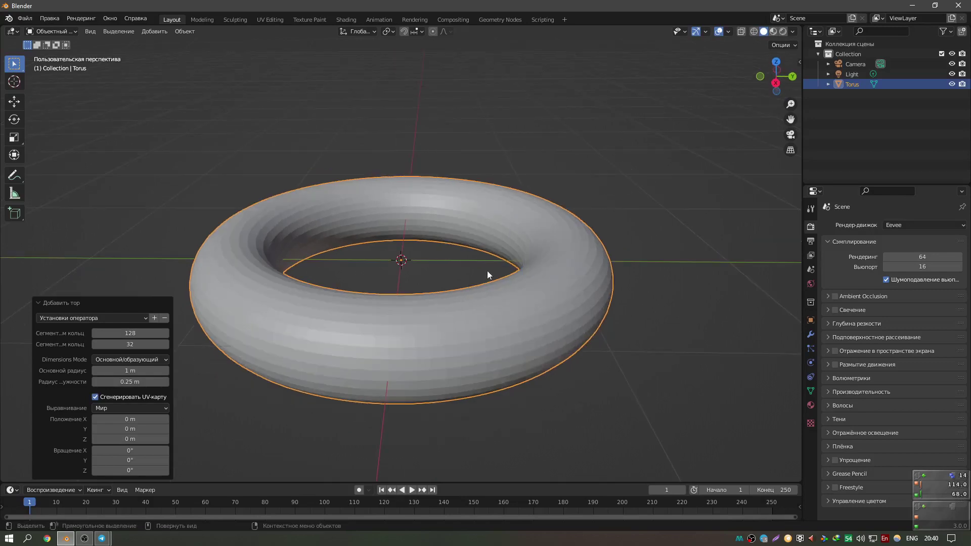
# Apply Shade Smooth to the torus.
pyautogui.rightClick(392, 215)
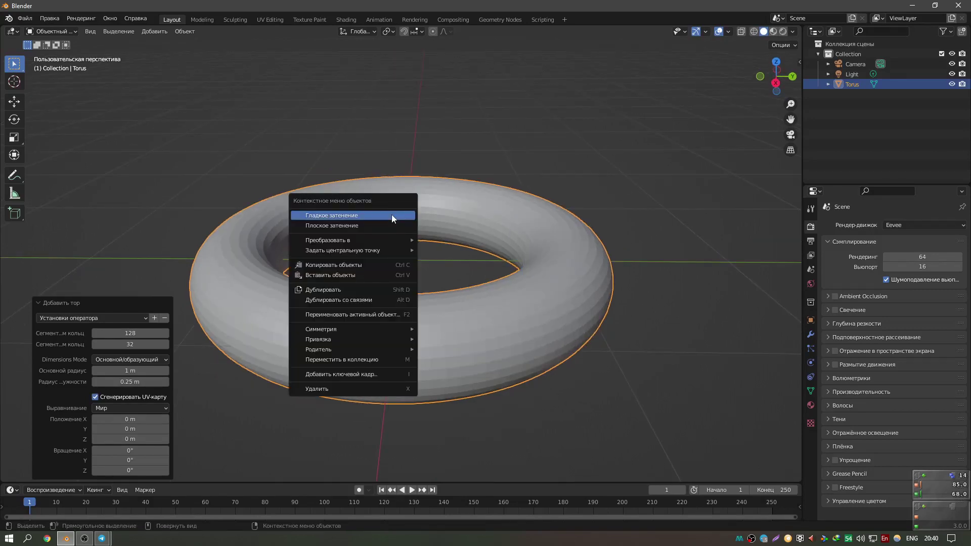
pyautogui.click(392, 215)
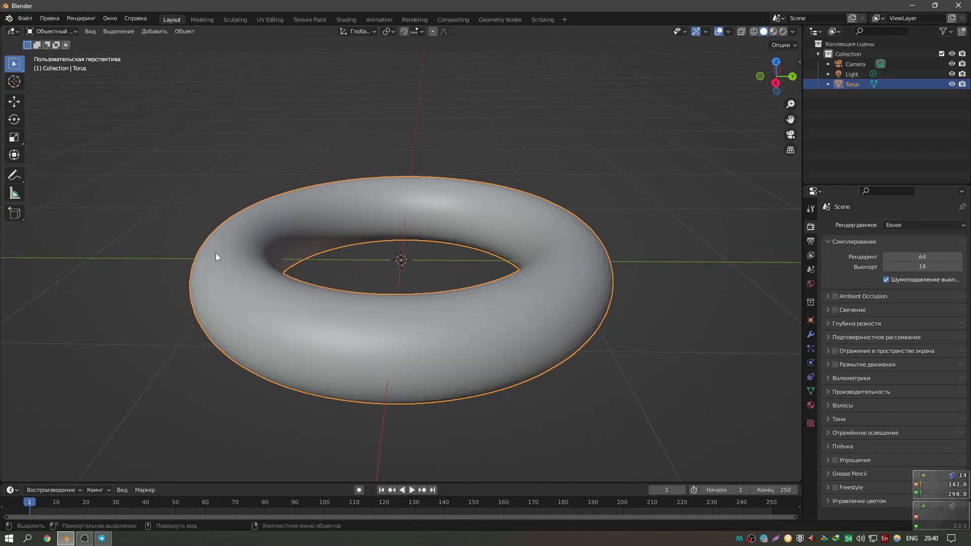
pyautogui.rightClick(283, 228)
pyautogui.click(283, 228)
pyautogui.moveTo(307, 223); pyautogui.dragTo(320, 231, button='middle')
pyautogui.moveTo(490, 278)
pyautogui.mouseDown(button='middle')
pyautogui.moveTo(469, 273)
pyautogui.moveTo(481, 265)
pyautogui.moveTo(477, 295)
pyautogui.moveTo(468, 286)
pyautogui.mouseUp(button='middle')
# Select the whole torus mesh in Edit Mode and start Shrink/Fatten.
pyautogui.press('Tab')
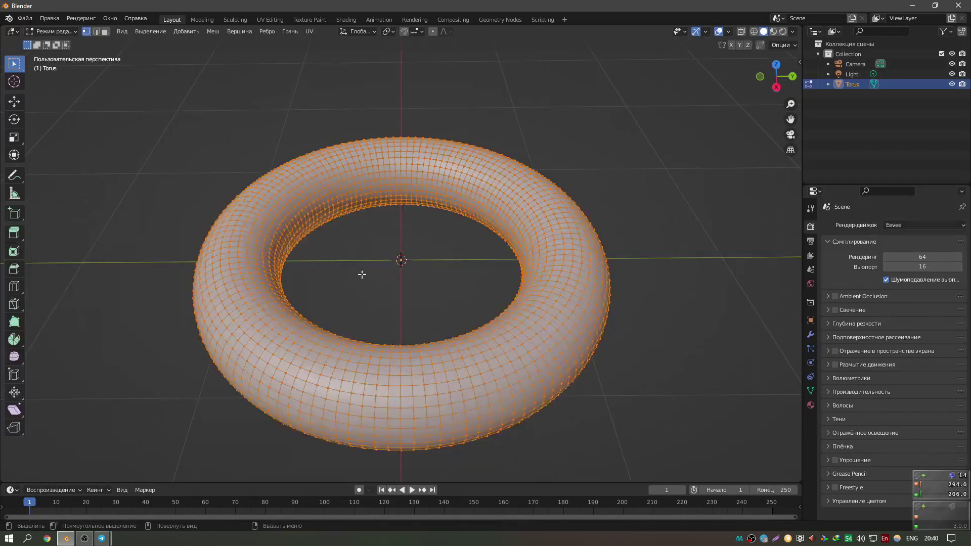
pyautogui.press('Tab')
pyautogui.moveTo(390, 294)
pyautogui.mouseDown(button='middle')
pyautogui.moveTo(343, 286)
pyautogui.moveTo(375, 282)
pyautogui.moveTo(426, 307)
pyautogui.mouseUp(button='middle')
pyautogui.scroll(3, 377, 280)
pyautogui.scroll(-3, 402, 303)
pyautogui.scroll(2, 426, 307)
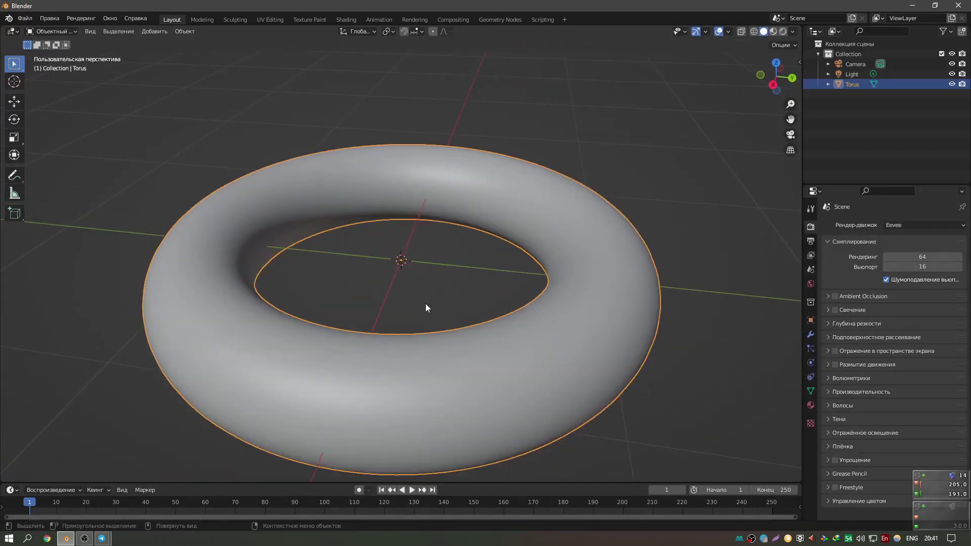
pyautogui.press('Tab')
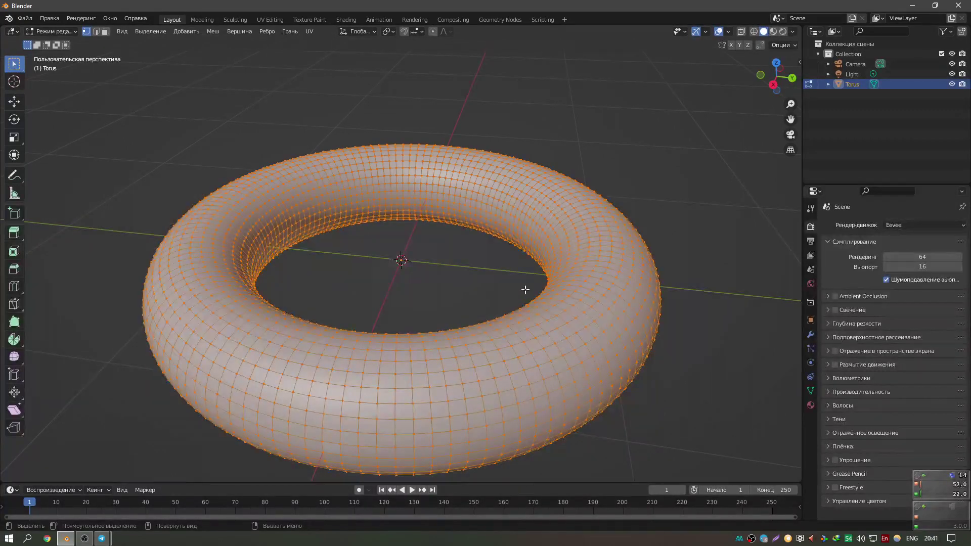
pyautogui.hotkey('alt', 'a')
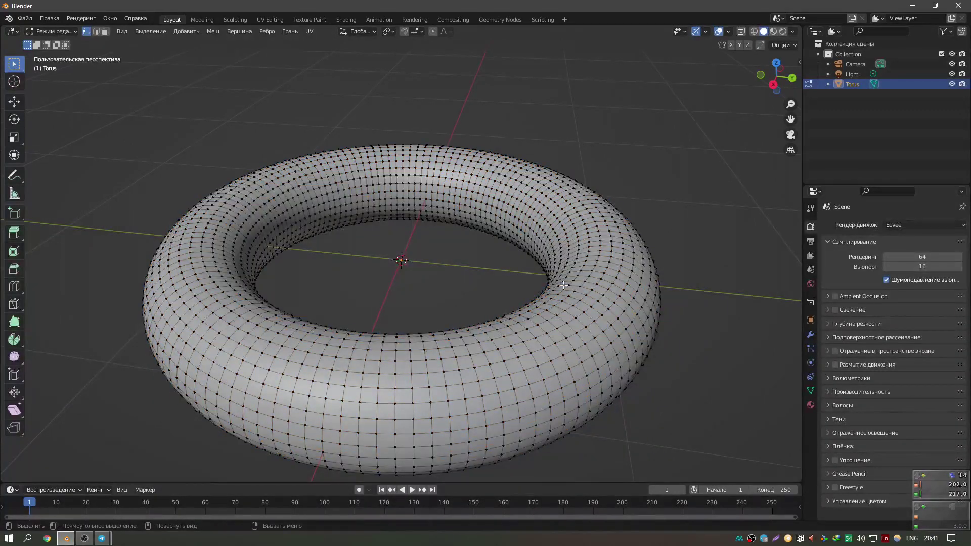
pyautogui.press('a')
pyautogui.hotkey('alt', 's')
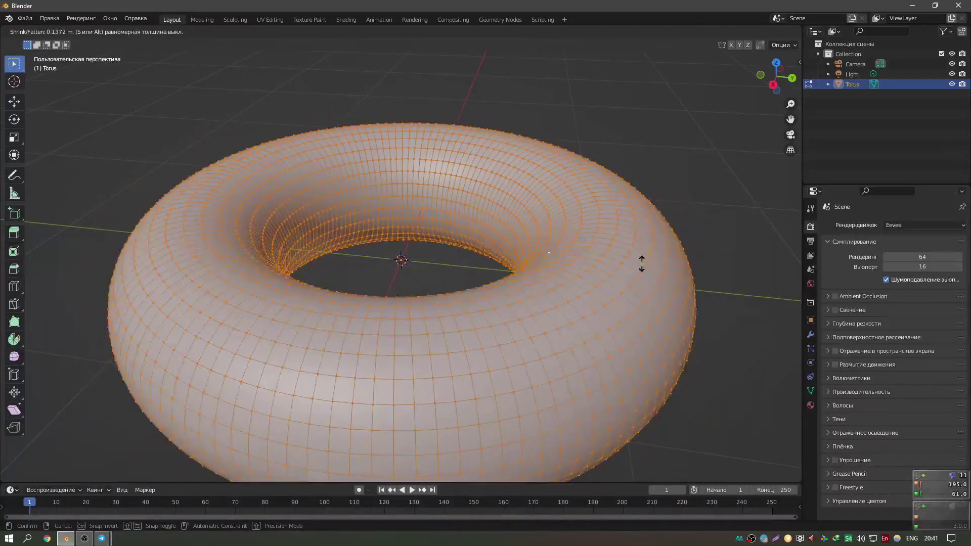
# Fatten the torus tube by 0.132 m and return to Object Mode.
pyautogui.click(642, 264)
pyautogui.scroll(-5, 607, 273)
pyautogui.moveTo(581, 283)
pyautogui.mouseDown(button='middle')
pyautogui.moveTo(546, 290)
pyautogui.moveTo(559, 278)
pyautogui.mouseUp(button='middle')
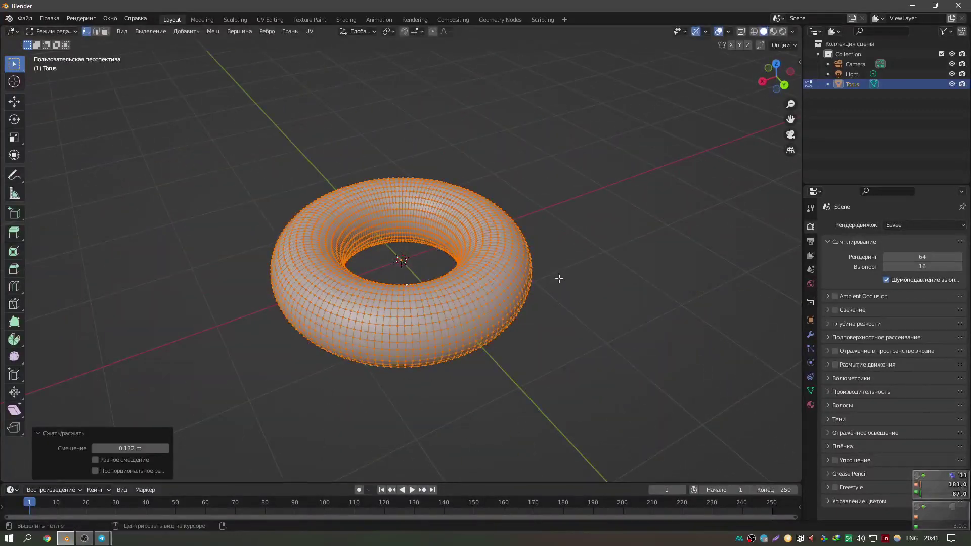
pyautogui.press('Tab')
pyautogui.moveTo(499, 315)
pyautogui.mouseDown(button='middle')
pyautogui.moveTo(484, 298)
pyautogui.moveTo(516, 294)
pyautogui.moveTo(531, 268)
pyautogui.moveTo(557, 304)
pyautogui.moveTo(560, 296)
pyautogui.moveTo(409, 324)
pyautogui.moveTo(478, 311)
pyautogui.moveTo(465, 291)
pyautogui.moveTo(394, 263)
pyautogui.moveTo(450, 307)
pyautogui.moveTo(501, 300)
pyautogui.moveTo(497, 290)
pyautogui.mouseUp(button='middle')
# Zoom around the plump donut, toggling Edit Mode to check its mesh.
pyautogui.press('Tab')
pyautogui.scroll(3, 517, 295)
pyautogui.scroll(3, 516, 295)
pyautogui.scroll(-5, 546, 293)
pyautogui.scroll(3, 561, 296)
pyautogui.scroll(-5, 409, 325)
pyautogui.press('Tab')
pyautogui.scroll(-2, 450, 307)
pyautogui.scroll(-2, 454, 304)
pyautogui.scroll(1, 506, 294)
pyautogui.scroll(1, 505, 309)
pyautogui.scroll(3, 506, 310)
pyautogui.scroll(-3, 505, 309)
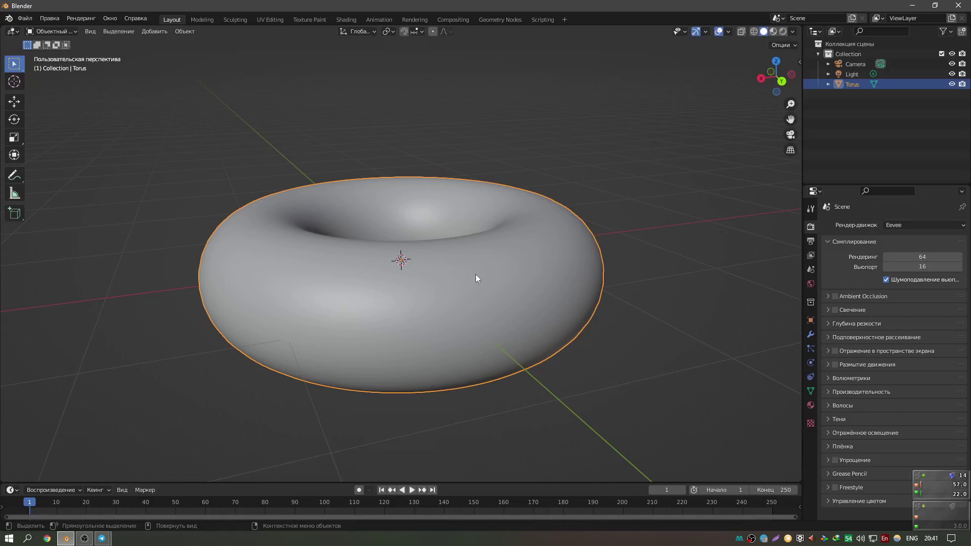
pyautogui.scroll(2, 478, 272)
# In Edit Mode, select a single edge loop around the top of the donut.
pyautogui.press('Tab')
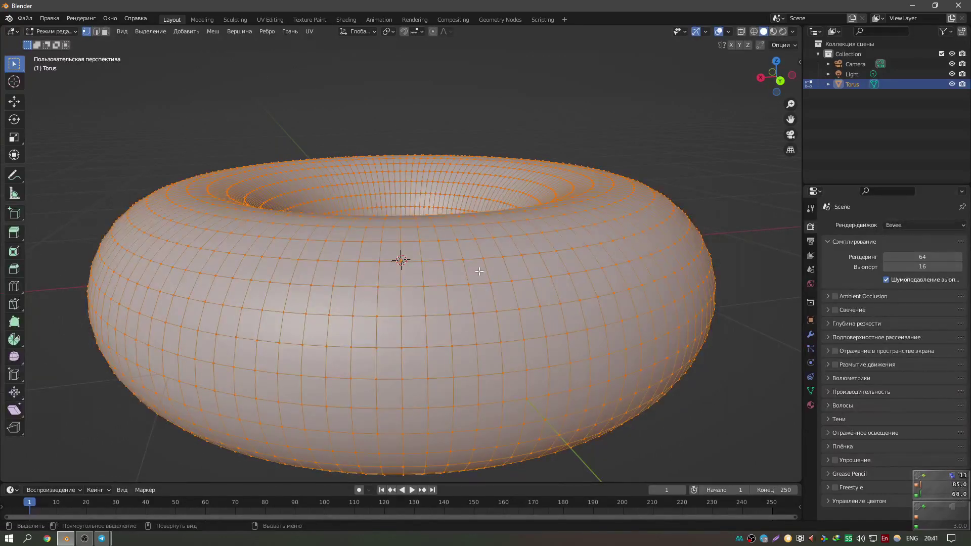
pyautogui.moveTo(479, 271); pyautogui.dragTo(488, 297, button='middle')
pyautogui.hotkey('alt', 'a')
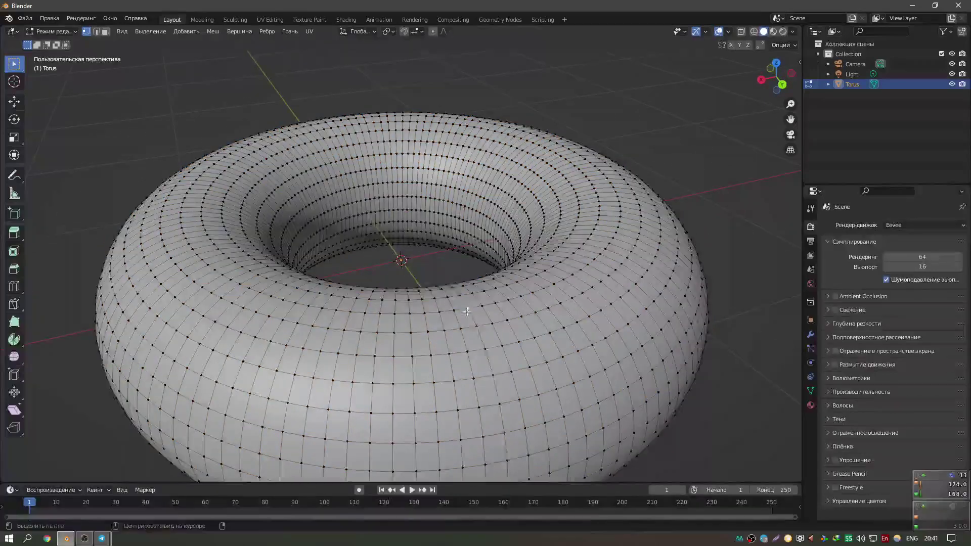
pyautogui.keyDown('alt'); pyautogui.click(473, 308); pyautogui.keyUp('alt')
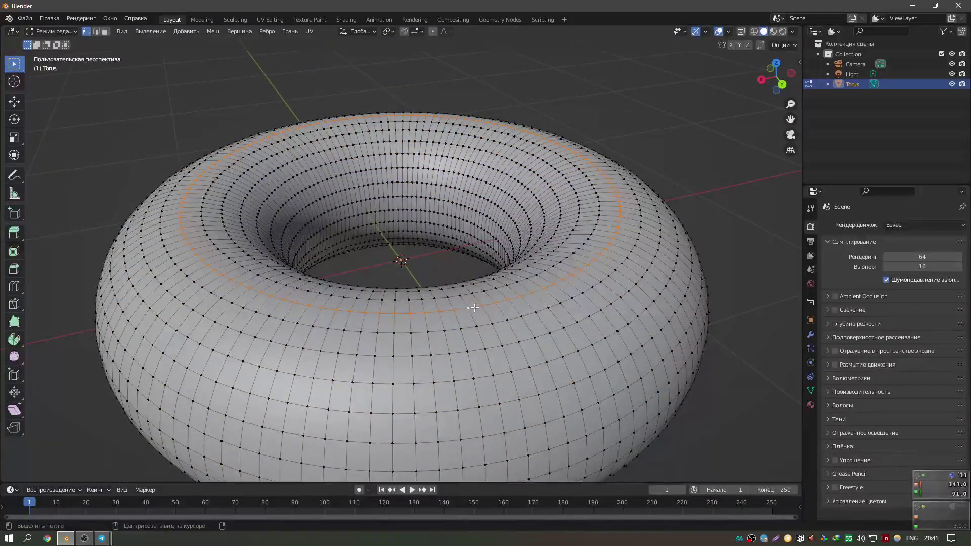
pyautogui.moveTo(473, 308); pyautogui.dragTo(463, 336, button='middle')
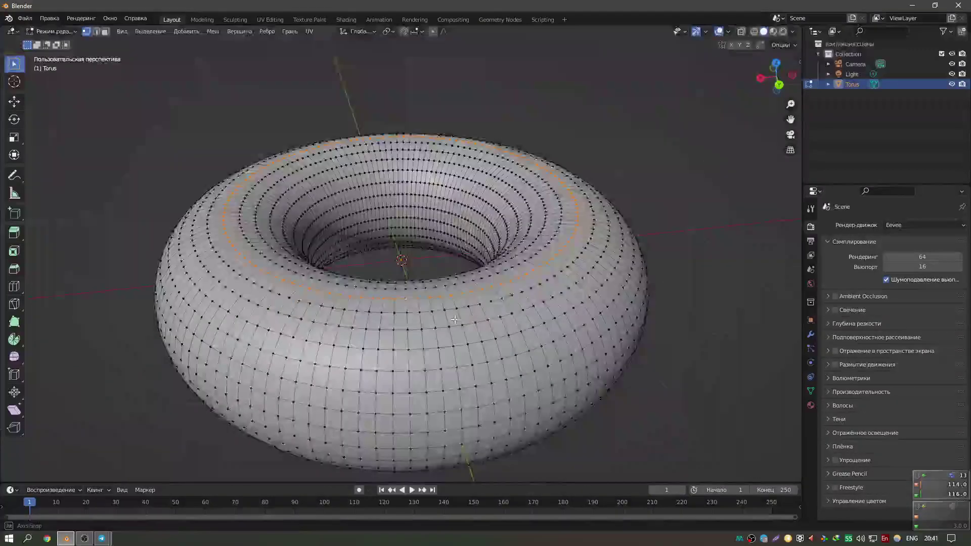
pyautogui.moveTo(498, 349); pyautogui.dragTo(459, 337, button='middle')
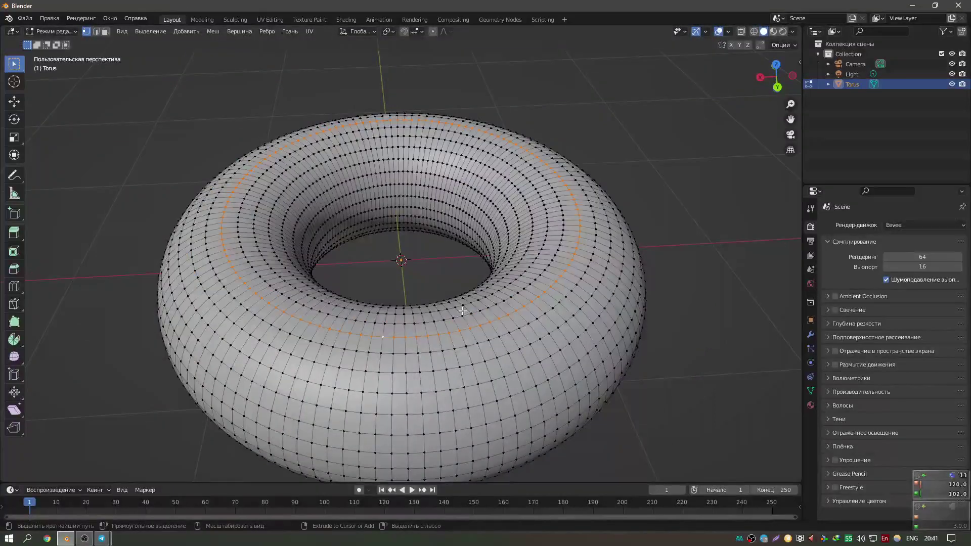
# Grow the loop twice into a wide upper band, then shrink it back one ring.
pyautogui.press('ctrl+KP_Add')
pyautogui.press('ctrl+KP_Add')
pyautogui.press('ctrl+KP_Add')
pyautogui.press('ctrl+KP_Add')
pyautogui.press('ctrl+KP_Add')
pyautogui.press('ctrl+KP_Add')
pyautogui.press('ctrl+KP_Add')
pyautogui.press('ctrl+KP_Add')
pyautogui.press('ctrl+KP_Add')
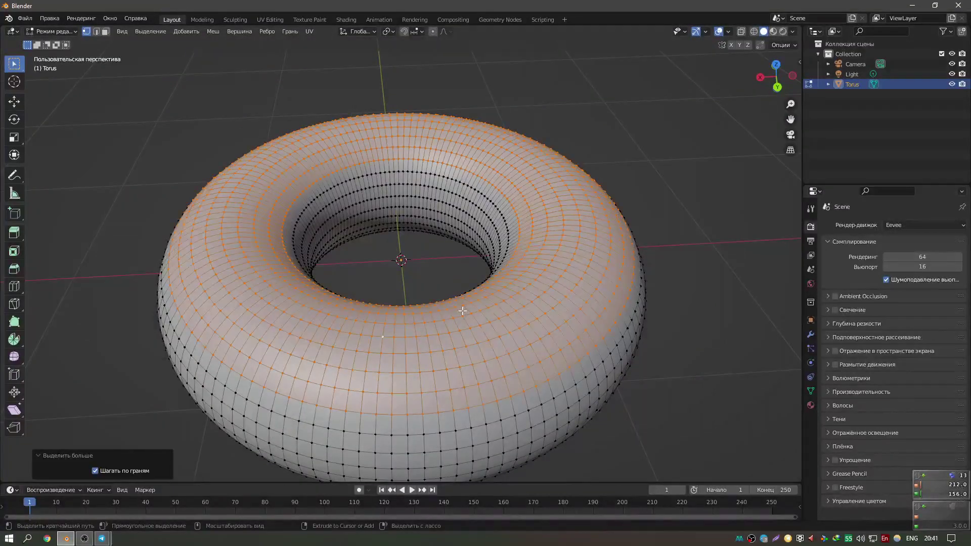
pyautogui.moveTo(485, 315); pyautogui.dragTo(473, 318, button='middle')
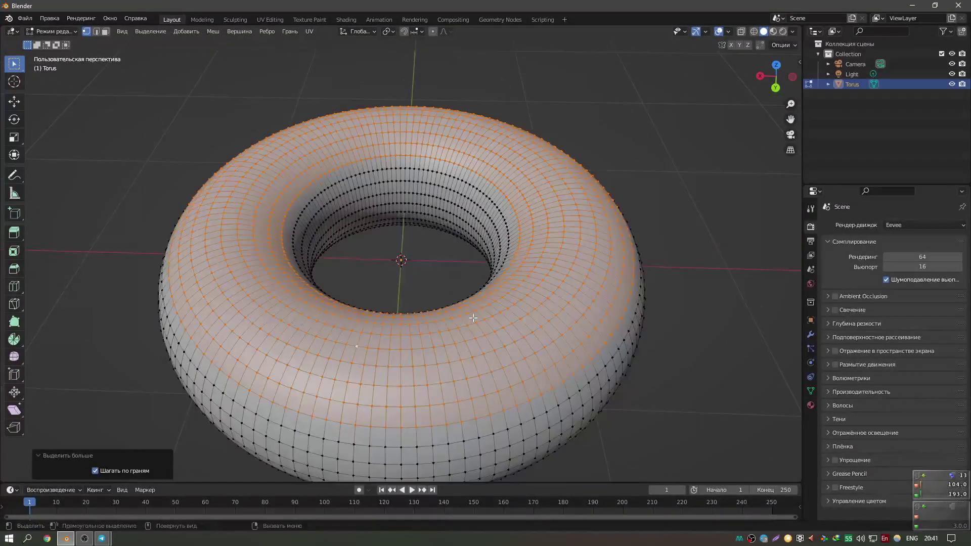
pyautogui.press('ctrl+KP_Add')
pyautogui.press('ctrl+KP_Add')
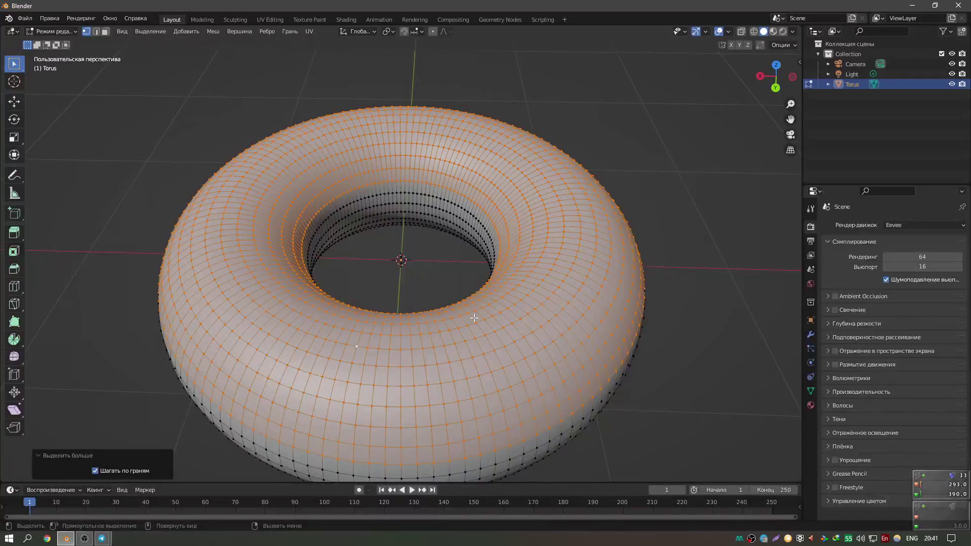
pyautogui.press('ctrl+KP_Subtract')
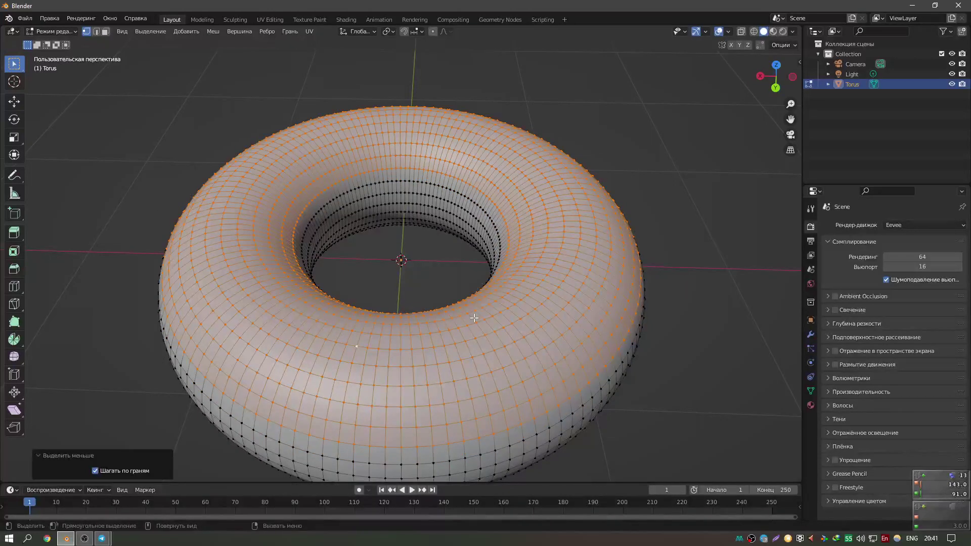
pyautogui.scroll(2, 476, 304)
pyautogui.moveTo(474, 318); pyautogui.dragTo(481, 276, button='middle')
pyautogui.scroll(-2, 478, 288)
pyautogui.scroll(1, 478, 288)
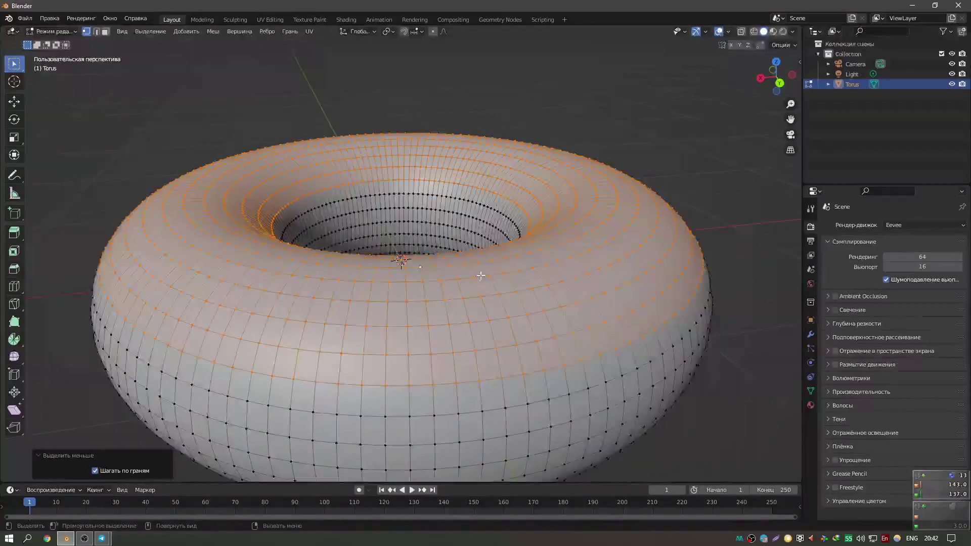
pyautogui.scroll(1, 480, 276)
pyautogui.scroll(-1, 475, 286)
# Toggle Auto Merge and Split Edges & Faces in the tool options, leaving Auto Merge off.
pyautogui.click(811, 210)
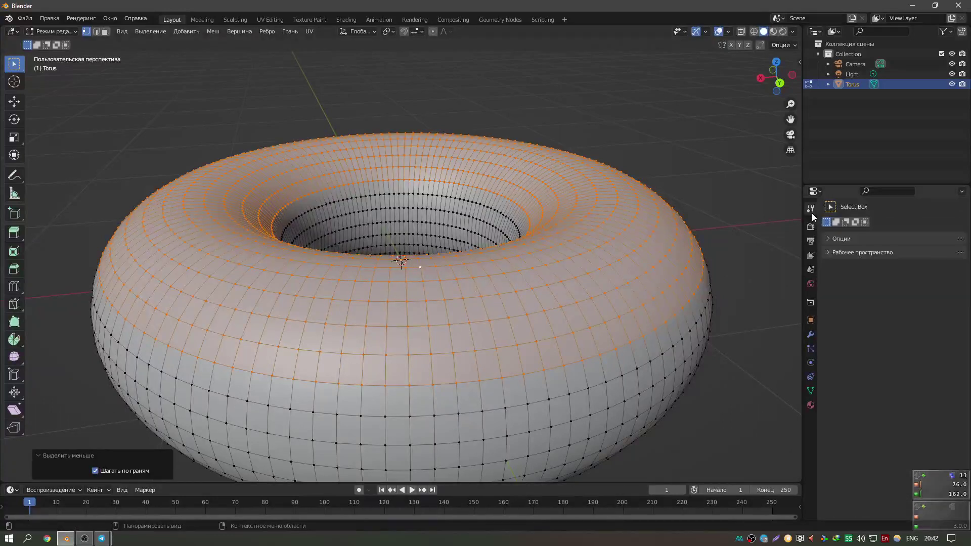
pyautogui.click(830, 240)
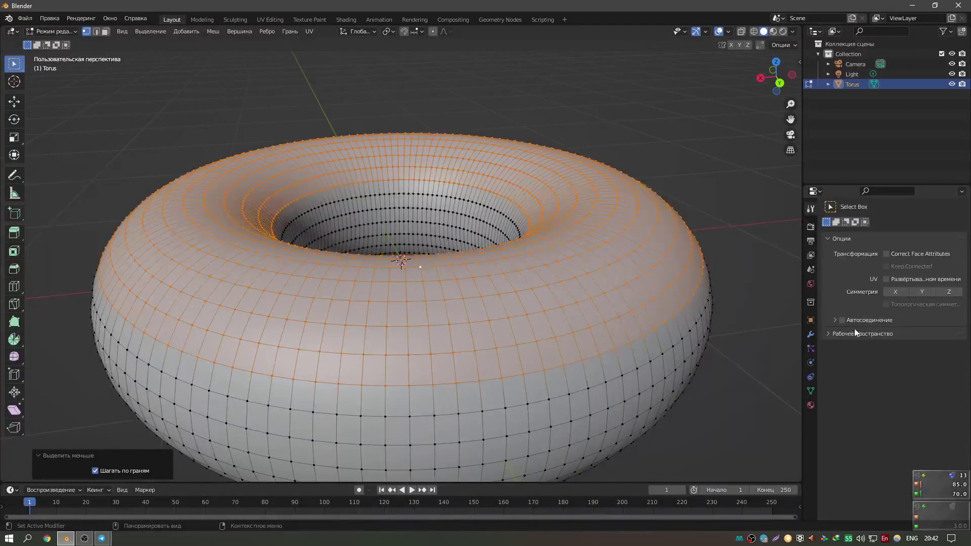
pyautogui.click(839, 322)
pyautogui.click(842, 320)
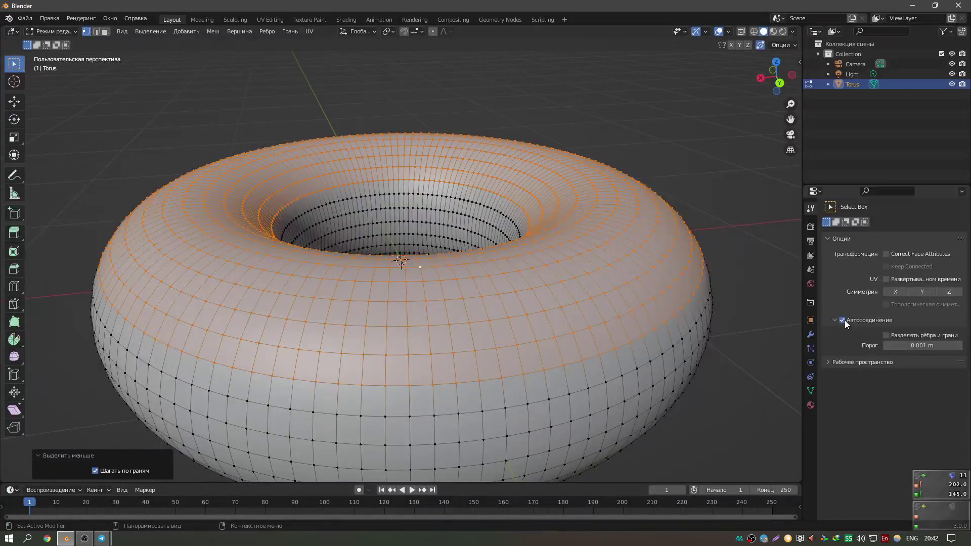
pyautogui.click(886, 335)
pyautogui.click(842, 320)
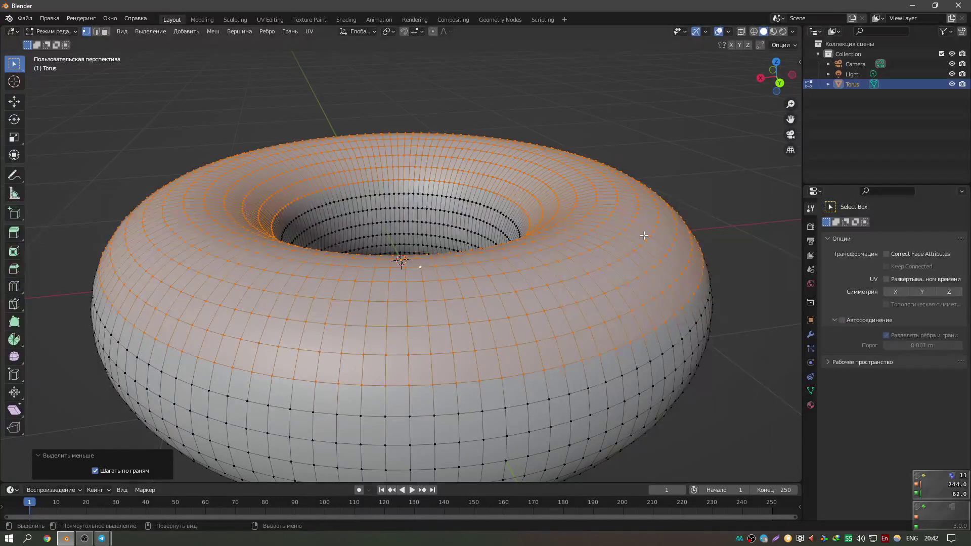
# Duplicate the top band in place and separate it into a new object, Torus.001.
pyautogui.hotkey('shift', 'd')
pyautogui.press('Escape')
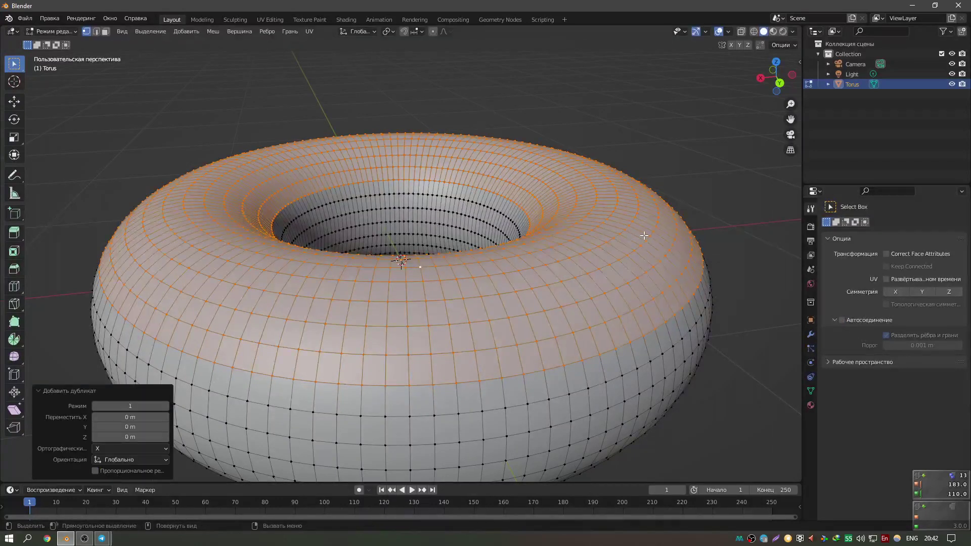
pyautogui.press('p')
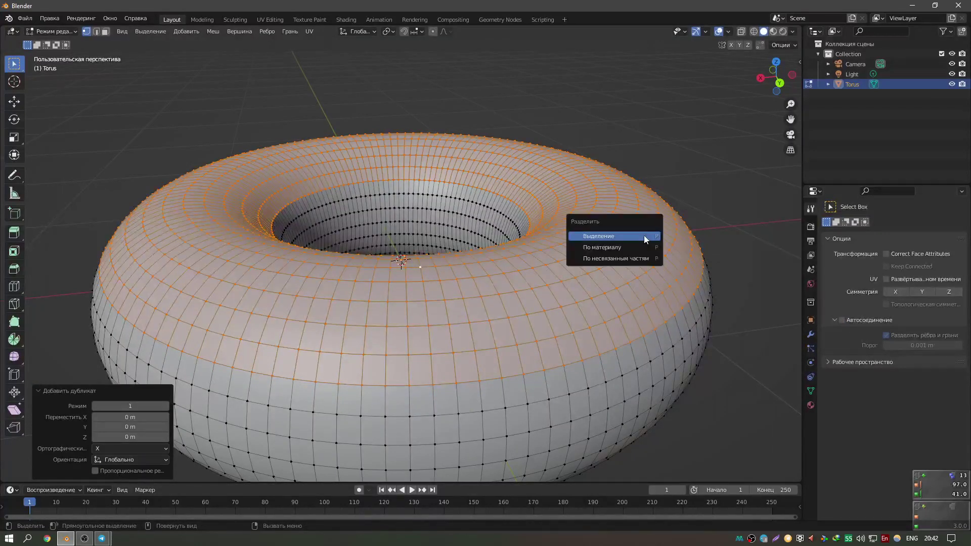
pyautogui.click(644, 236)
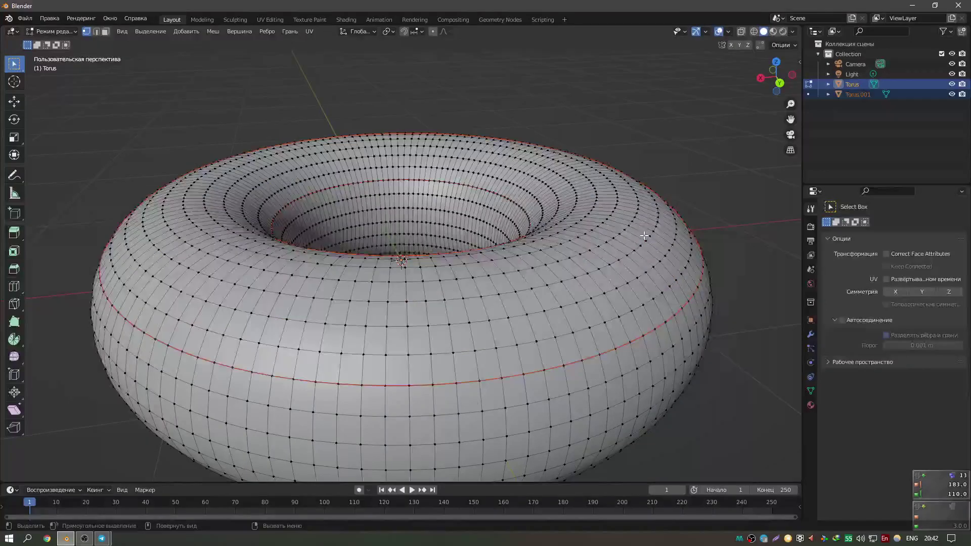
pyautogui.press('Tab')
pyautogui.click(615, 252)
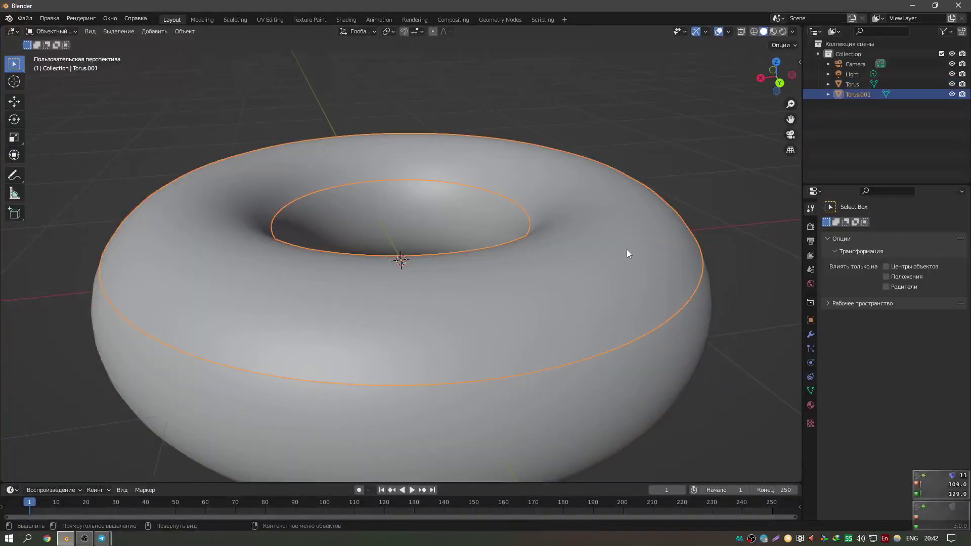
# Check Torus.001 and the original Torus in Edit Mode from several angles.
pyautogui.scroll(-2, 633, 244)
pyautogui.press('Tab')
pyautogui.moveTo(633, 245); pyautogui.dragTo(553, 241, button='middle')
pyautogui.press('Tab')
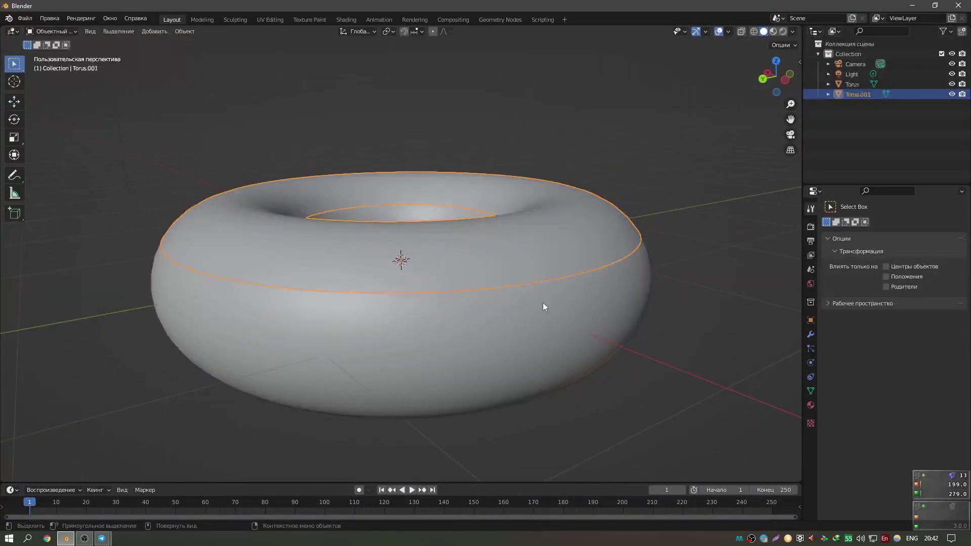
pyautogui.click(544, 304)
pyautogui.press('Tab')
pyautogui.moveTo(546, 301); pyautogui.dragTo(553, 290, button='middle')
pyautogui.press('Tab')
# Select Torus.001, inspect its mesh, and show its modifier properties.
pyautogui.click(553, 290)
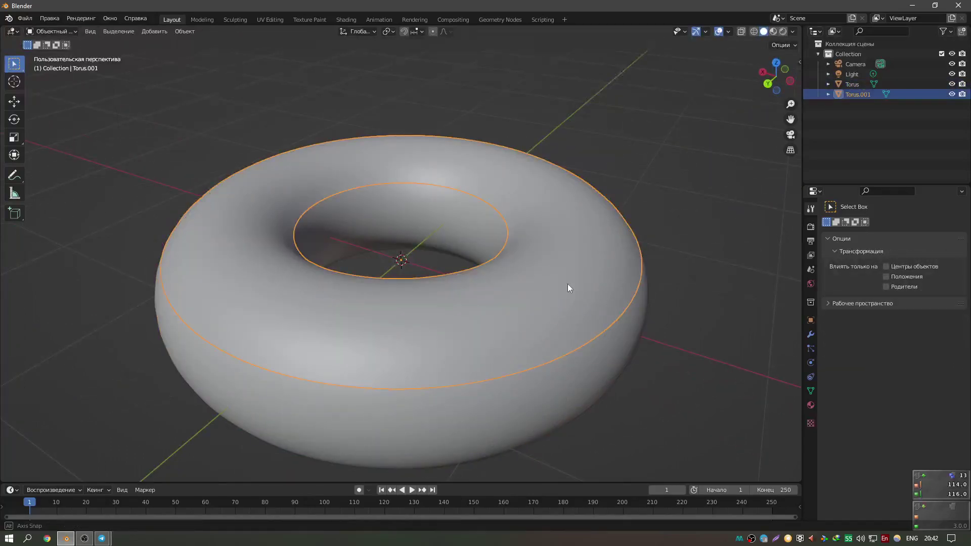
pyautogui.scroll(2, 532, 300)
pyautogui.press('Tab')
pyautogui.scroll(1, 563, 300)
pyautogui.scroll(-2, 563, 300)
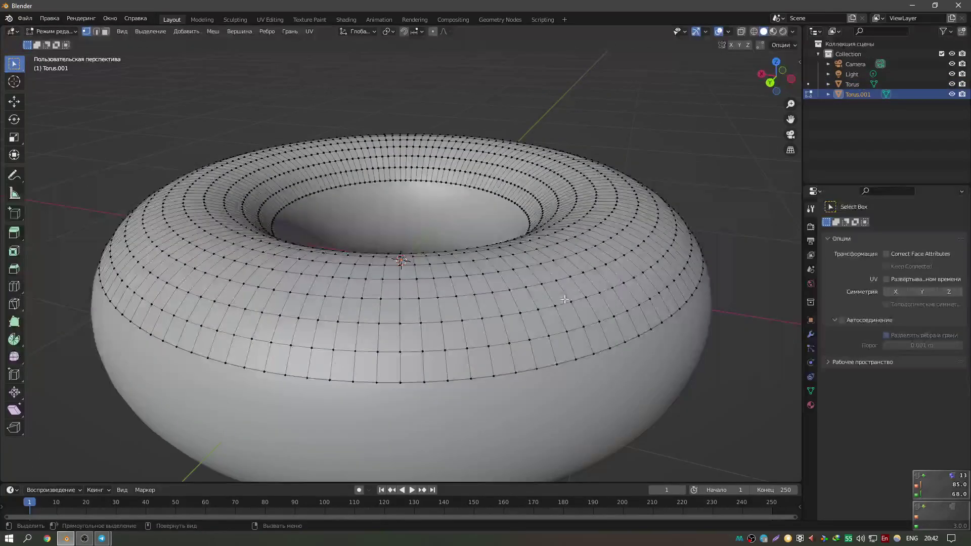
pyautogui.moveTo(672, 310)
pyautogui.mouseDown(button='middle')
pyautogui.moveTo(650, 283)
pyautogui.moveTo(661, 281)
pyautogui.moveTo(662, 293)
pyautogui.mouseUp(button='middle')
pyautogui.press('Tab')
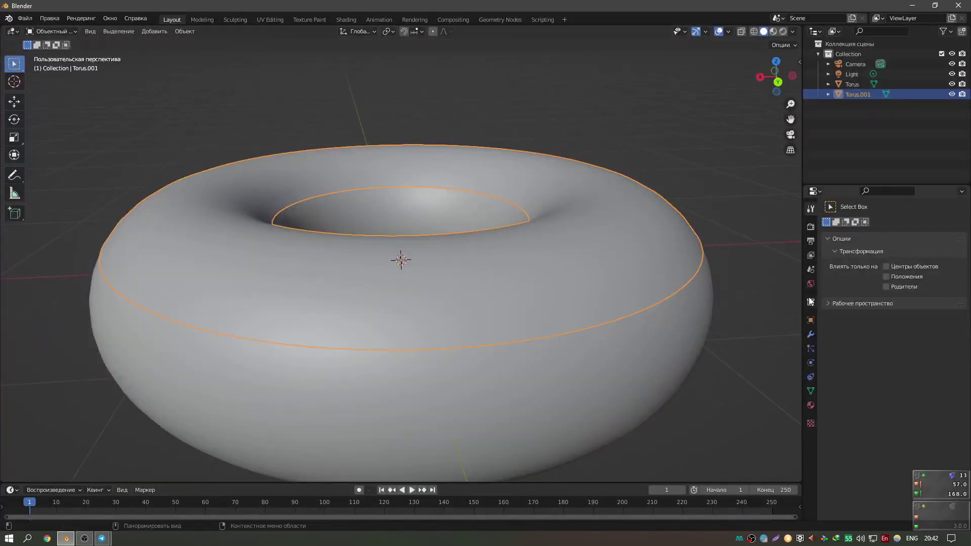
pyautogui.click(811, 334)
pyautogui.click(873, 226)
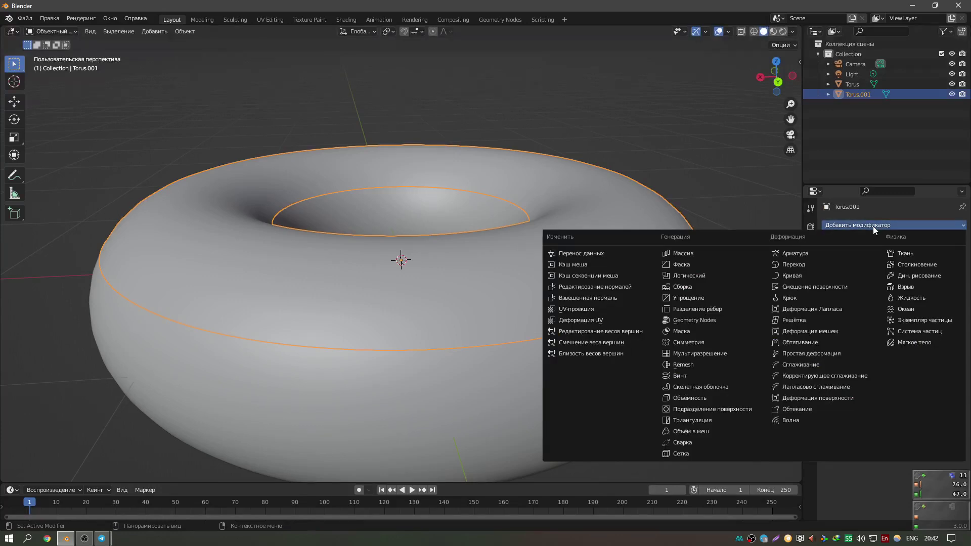
pyautogui.press('Tab')
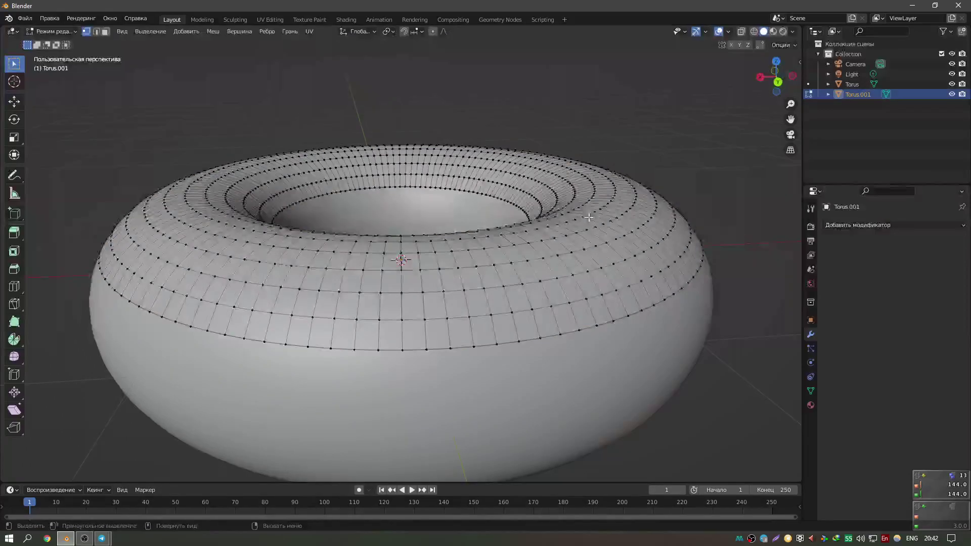
pyautogui.press('a')
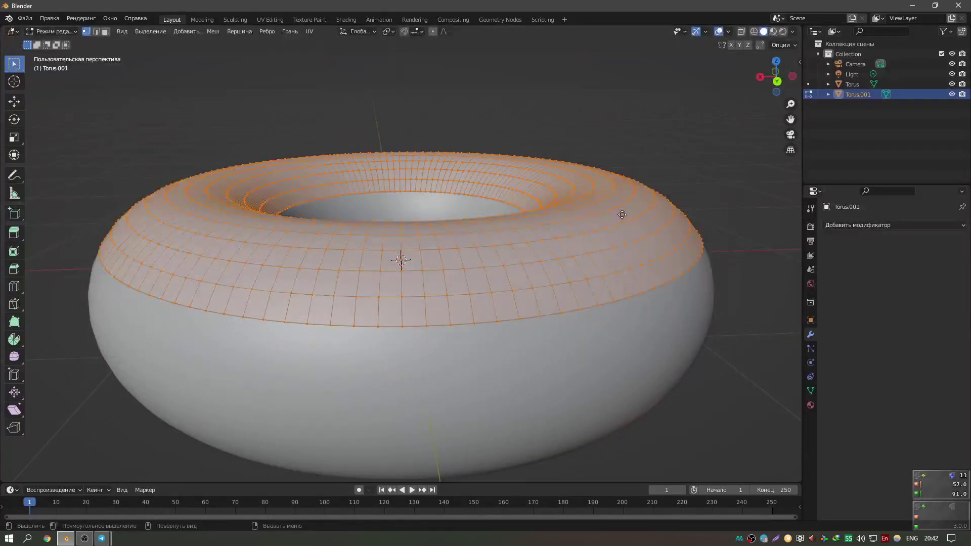
pyautogui.press('e')
pyautogui.click(613, 235)
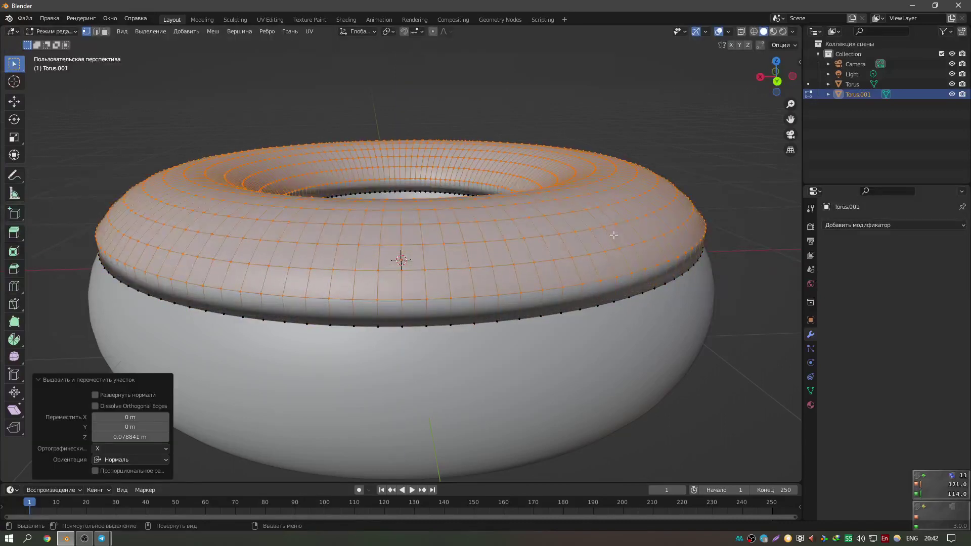
pyautogui.press('Tab')
pyautogui.moveTo(578, 235)
pyautogui.mouseDown(button='middle')
pyautogui.moveTo(492, 254)
pyautogui.moveTo(473, 226)
pyautogui.moveTo(550, 248)
pyautogui.mouseUp(button='middle')
pyautogui.press('Tab')
pyautogui.press('Tab')
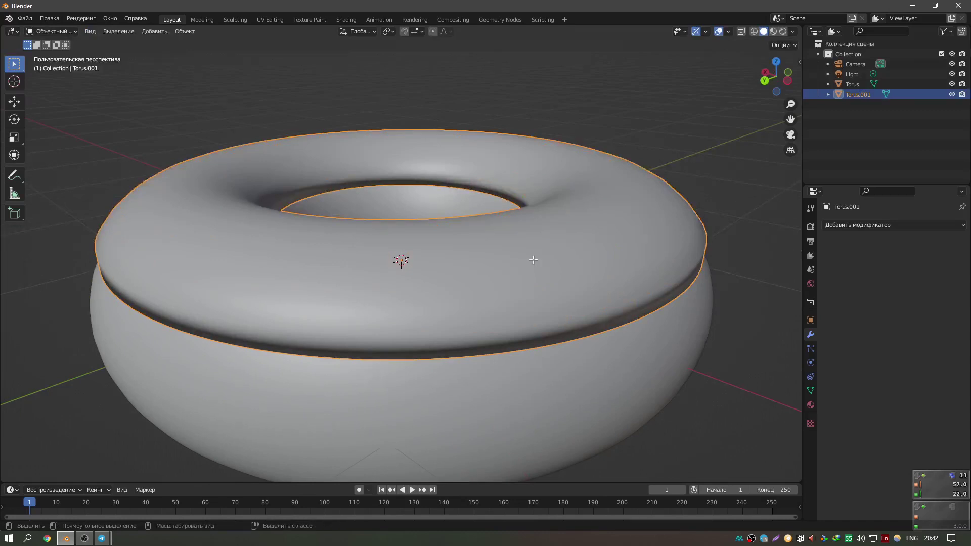
pyautogui.press('Tab')
pyautogui.hotkey('ctrl', 'z')
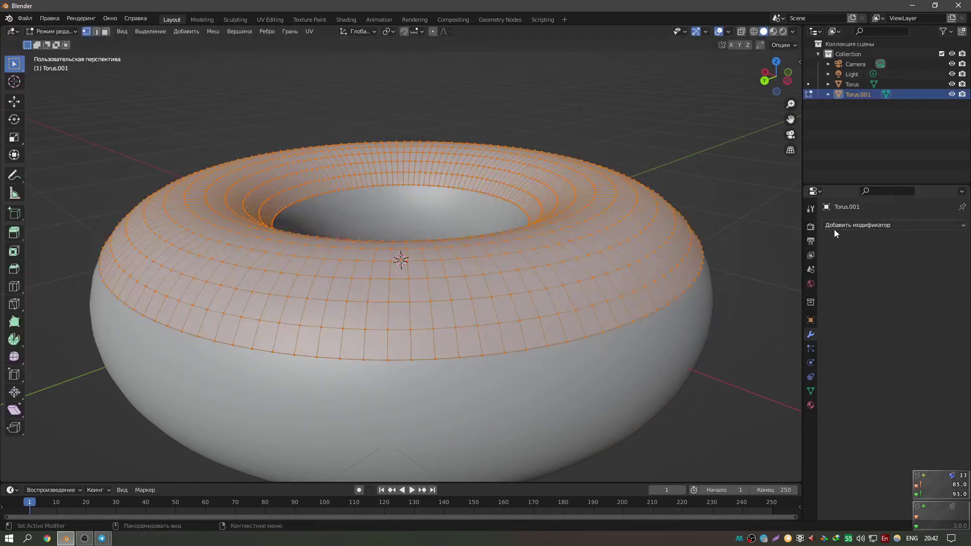
pyautogui.press('Tab')
pyautogui.click(844, 226)
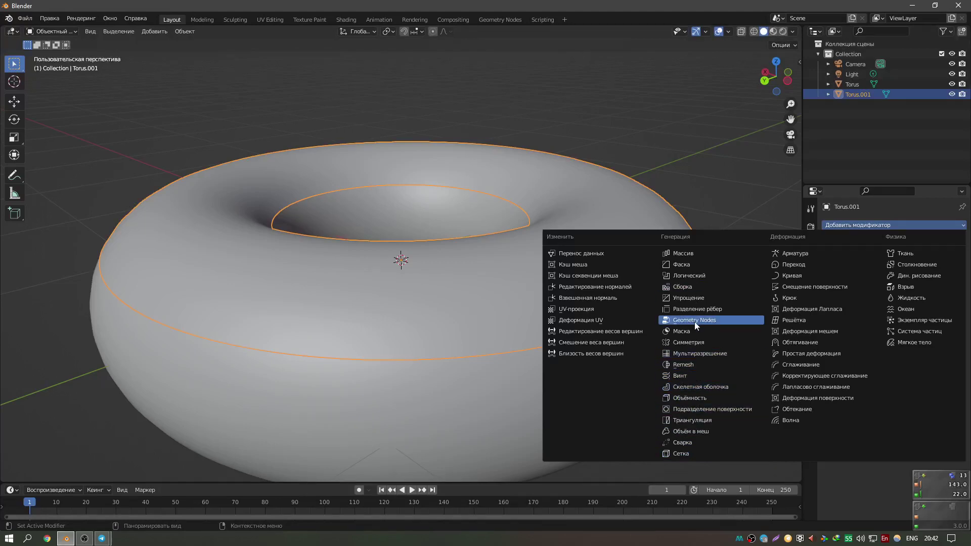
# Add a Solidify modifier to Torus.001 with a negative thickness.
pyautogui.click(700, 399)
pyautogui.moveTo(684, 380); pyautogui.dragTo(545, 320, button='middle')
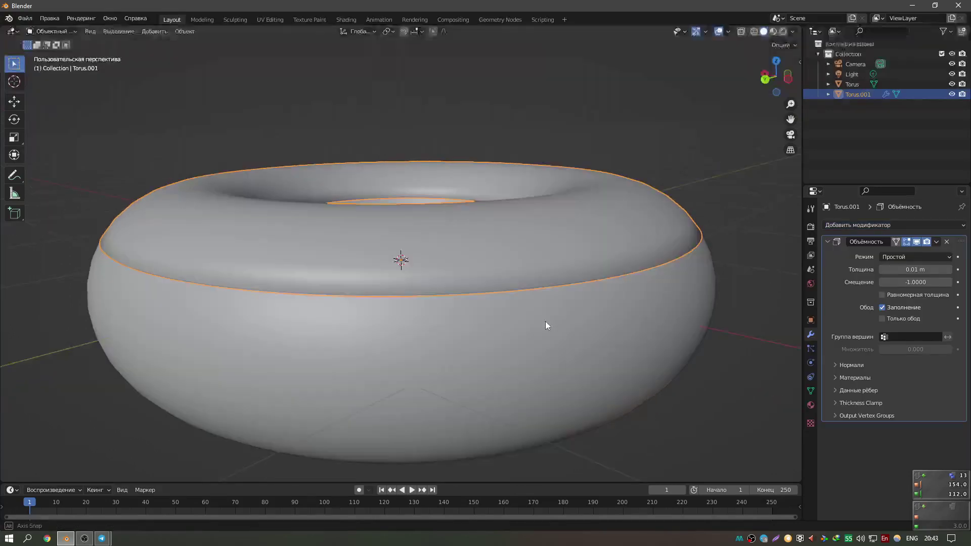
pyautogui.scroll(3, 553, 314)
pyautogui.moveTo(907, 270); pyautogui.dragTo(688, 275)
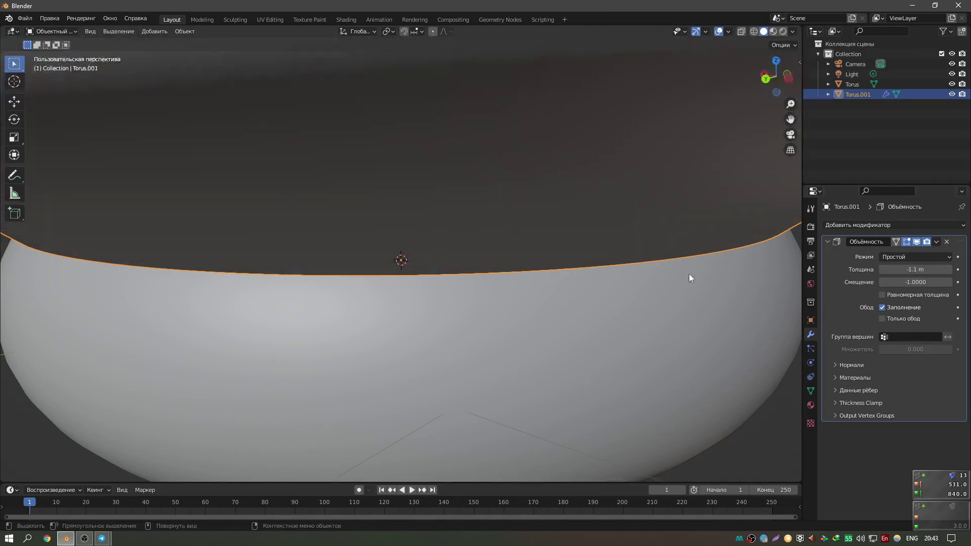
pyautogui.scroll(-4, 689, 274)
# Fine-tune the Solidify thickness through -0.07 and -0.09 to -0.08 m.
pyautogui.keyDown('shift'); pyautogui.moveTo(686, 249); pyautogui.dragTo(657, 280, button='middle'); pyautogui.keyUp('shift')
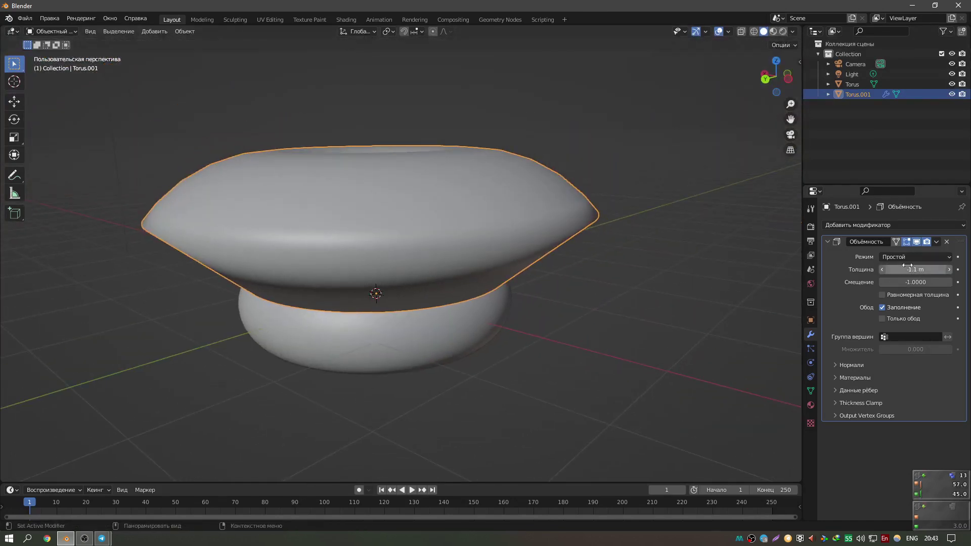
pyautogui.moveTo(905, 269)
pyautogui.mouseDown()
pyautogui.moveTo(941, 270)
pyautogui.moveTo(906, 270)
pyautogui.mouseUp()
pyautogui.moveTo(438, 284); pyautogui.dragTo(438, 297, button='middle')
pyautogui.scroll(3, 609, 312)
pyautogui.scroll(2, 644, 307)
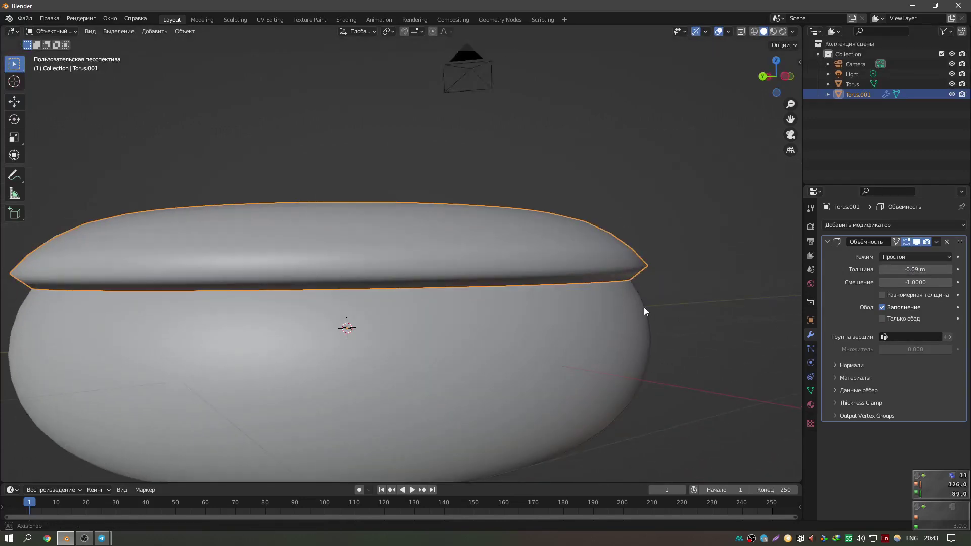
pyautogui.scroll(2, 654, 302)
pyautogui.moveTo(916, 269)
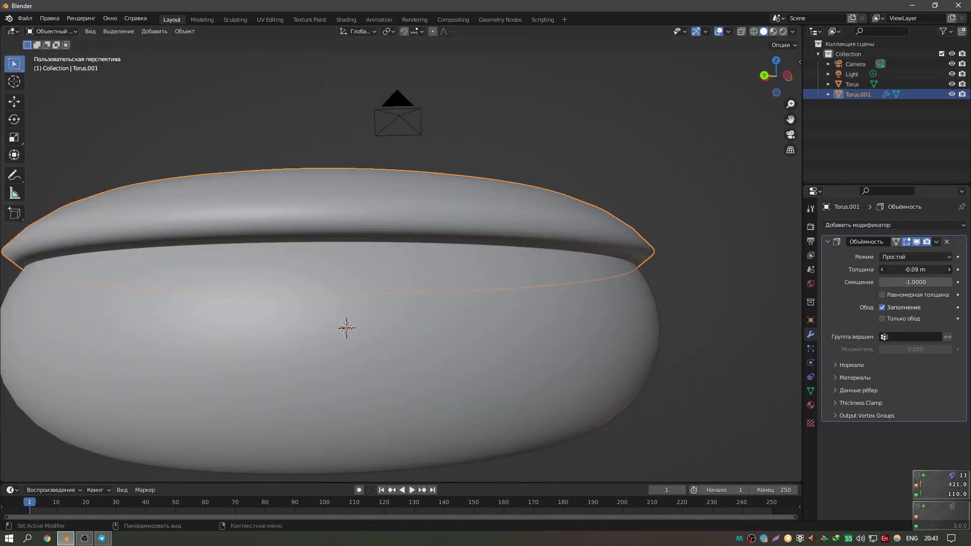
pyautogui.moveTo(915, 270); pyautogui.dragTo(929, 270)
pyautogui.scroll(-5, 536, 219)
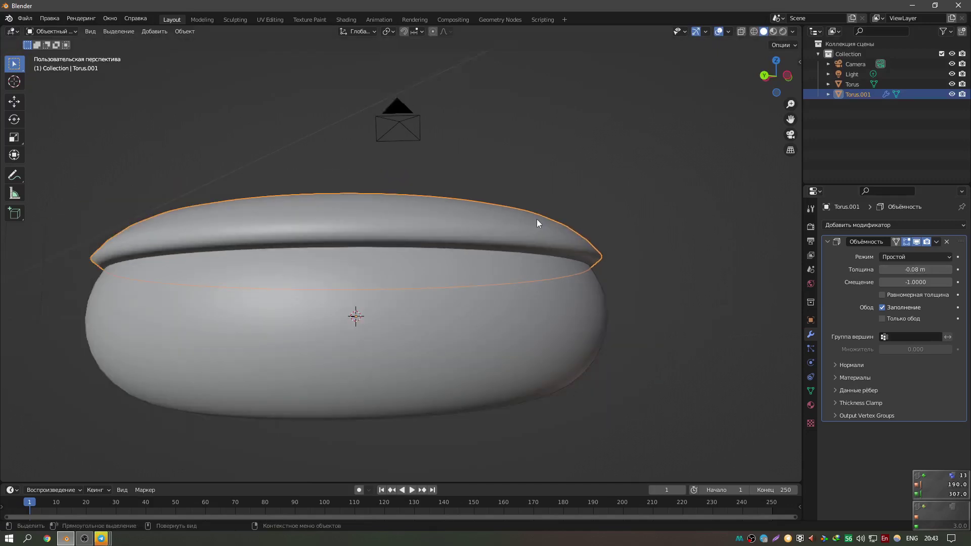
pyautogui.moveTo(536, 220); pyautogui.dragTo(555, 249, button='middle')
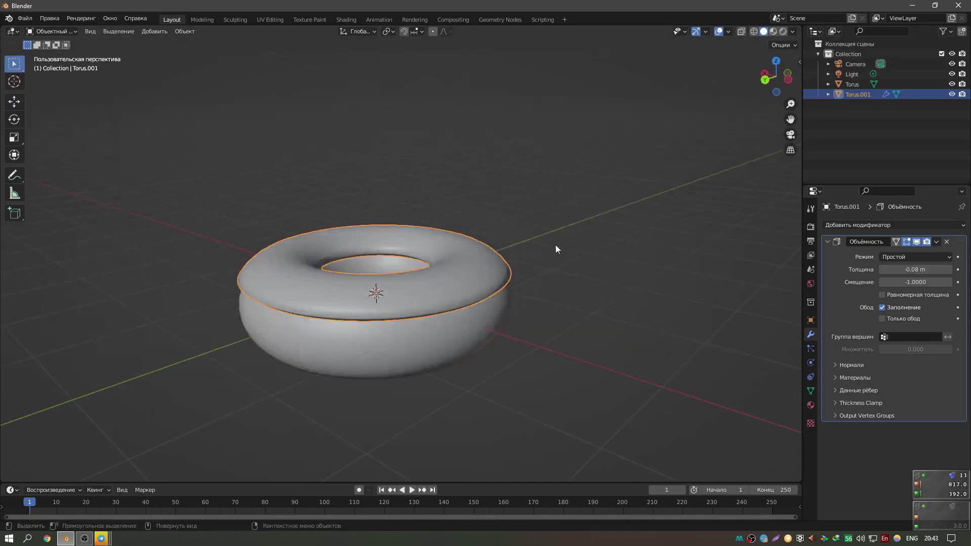
pyautogui.click(936, 243)
# Apply the Solidify modifier on Torus.001 from its dropdown menu.
pyautogui.click(891, 254)
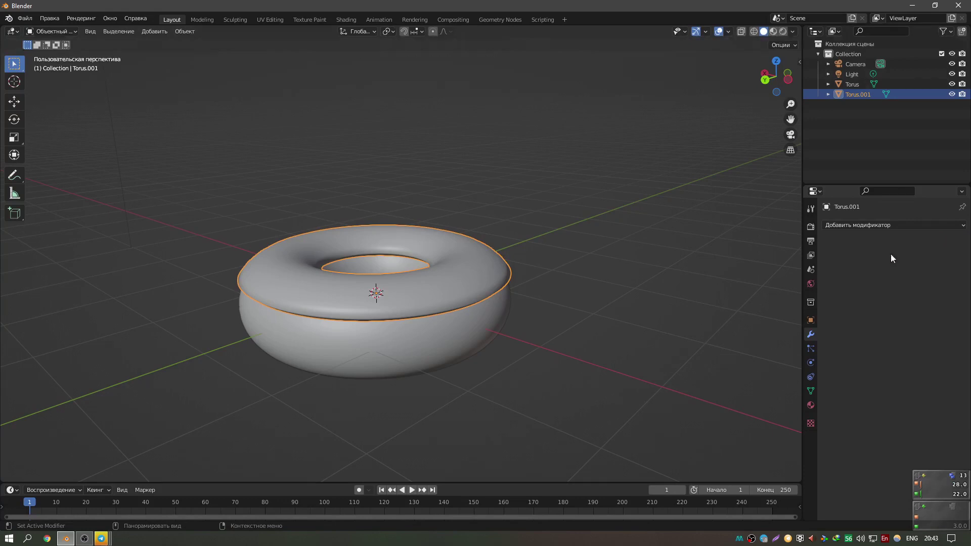
pyautogui.moveTo(632, 263); pyautogui.dragTo(651, 296, button='middle')
pyautogui.scroll(4, 651, 295)
pyautogui.moveTo(481, 314); pyautogui.dragTo(552, 295, button='middle')
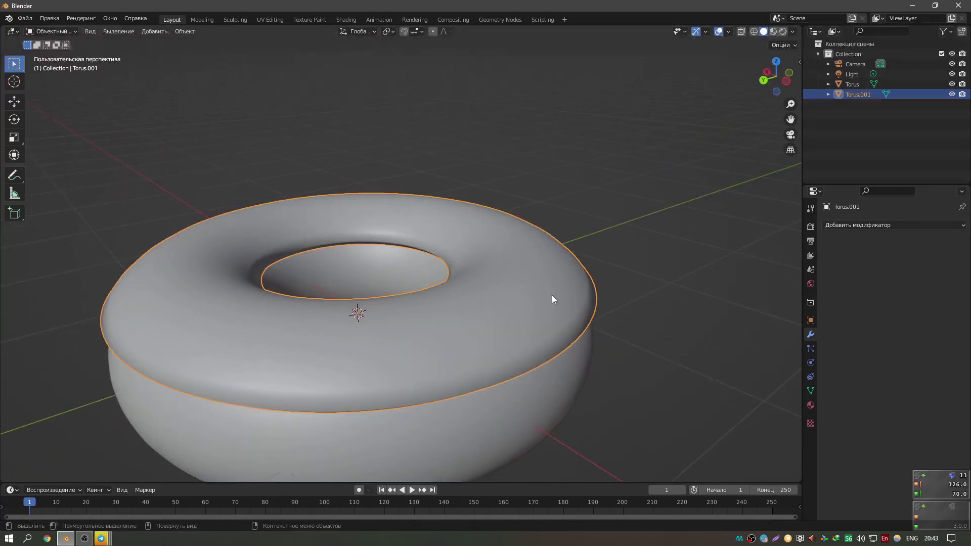
pyautogui.scroll(-2, 471, 293)
pyautogui.moveTo(473, 315)
pyautogui.mouseDown(button='middle')
pyautogui.moveTo(471, 293)
pyautogui.moveTo(664, 299)
pyautogui.moveTo(524, 244)
pyautogui.mouseUp(button='middle')
# Zoom and orbit around the donut to inspect the solid icing shell.
pyautogui.scroll(-2, 472, 296)
pyautogui.scroll(3, 474, 293)
pyautogui.scroll(2, 524, 244)
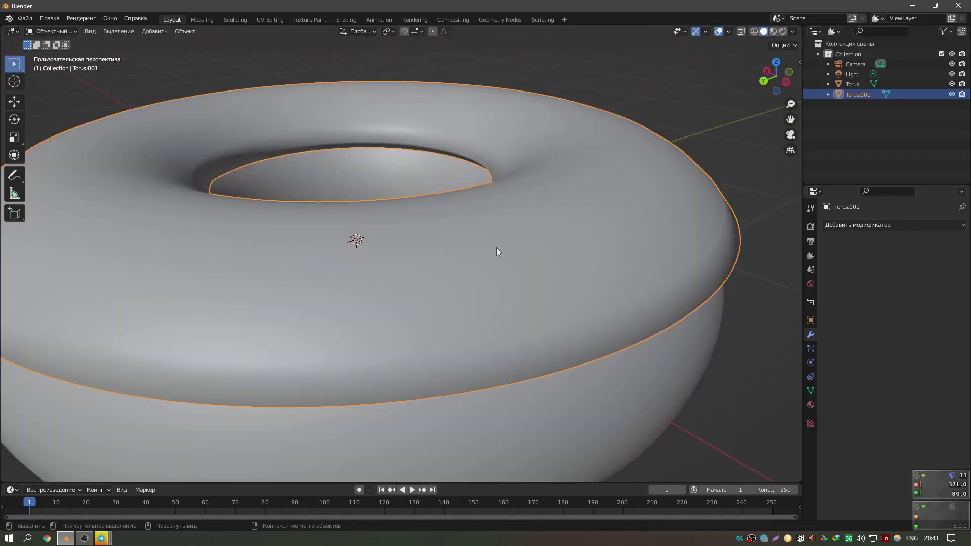
pyautogui.scroll(-1, 496, 247)
pyautogui.scroll(2, 494, 242)
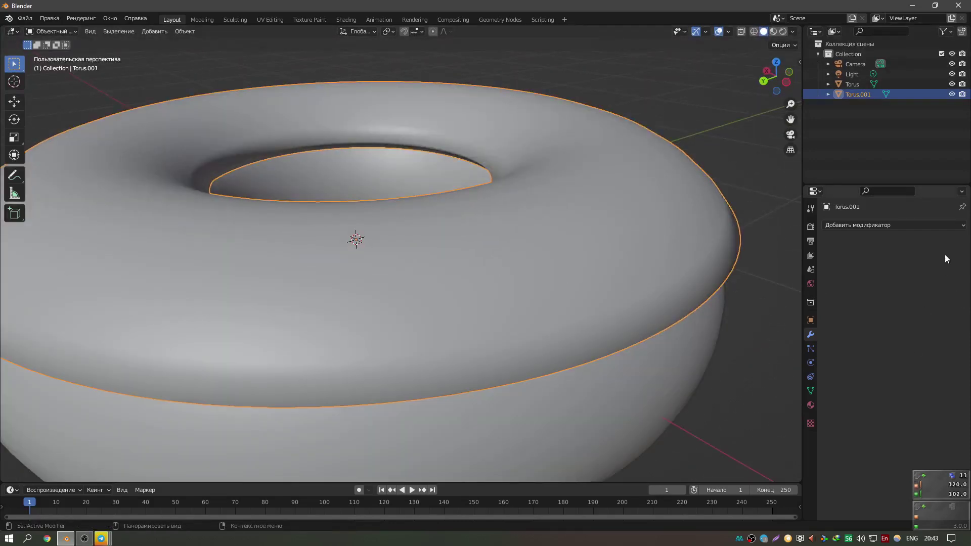
pyautogui.scroll(-4, 442, 321)
pyautogui.scroll(1, 441, 329)
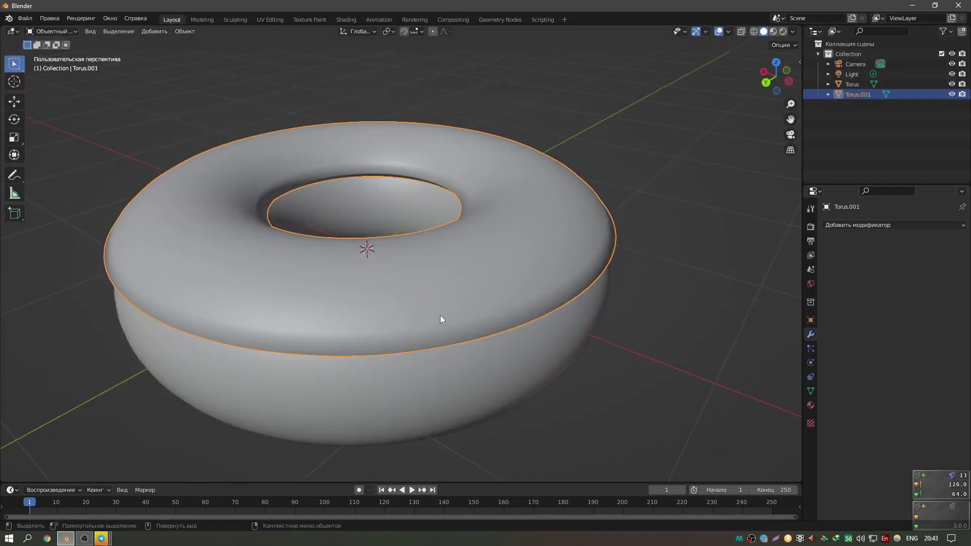
pyautogui.moveTo(440, 315); pyautogui.dragTo(458, 304, button='middle')
pyautogui.scroll(3, 476, 301)
pyautogui.scroll(-2, 512, 292)
pyautogui.moveTo(512, 292)
pyautogui.mouseDown(button='middle')
pyautogui.moveTo(453, 302)
pyautogui.moveTo(283, 58)
pyautogui.mouseUp(button='middle')
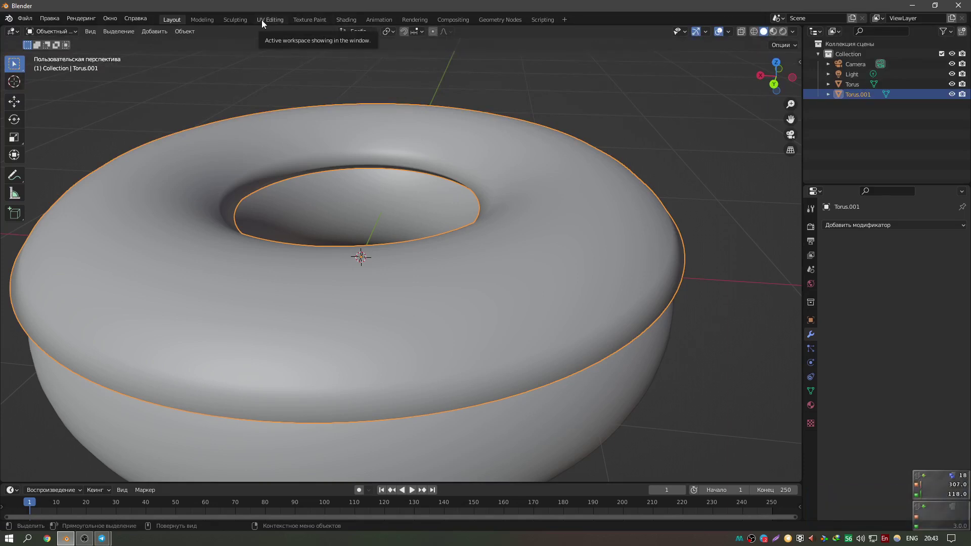
# Bring the icing torus Torus.001 into the Sculpting workspace, briefly returning to Layout first.
pyautogui.click(235, 21)
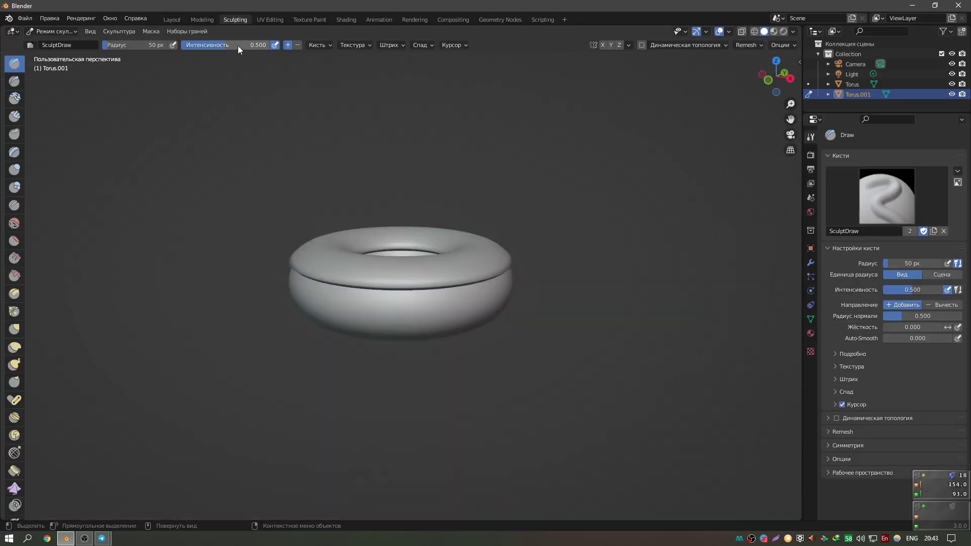
pyautogui.click(172, 19)
pyautogui.scroll(-2, 610, 257)
pyautogui.scroll(-3, 610, 257)
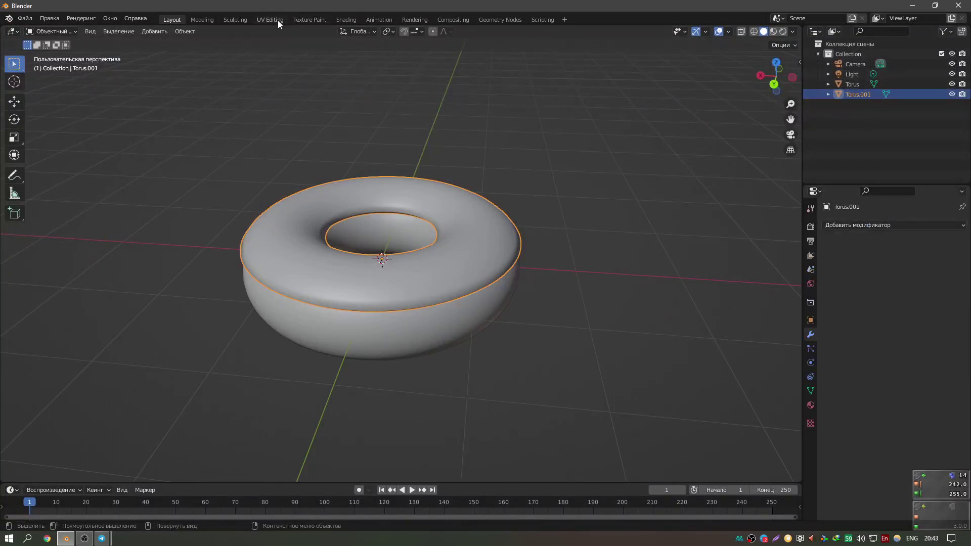
pyautogui.click(235, 19)
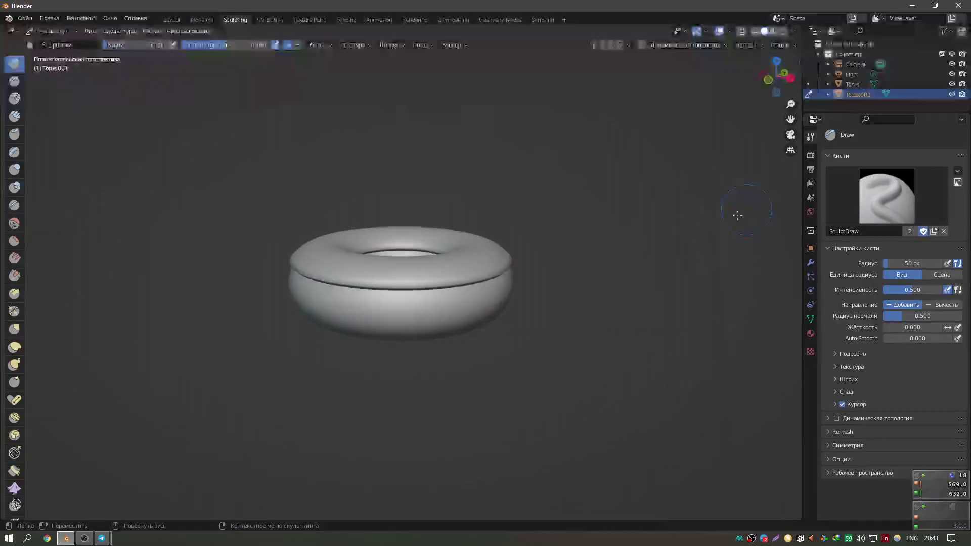
pyautogui.scroll(5, 479, 249)
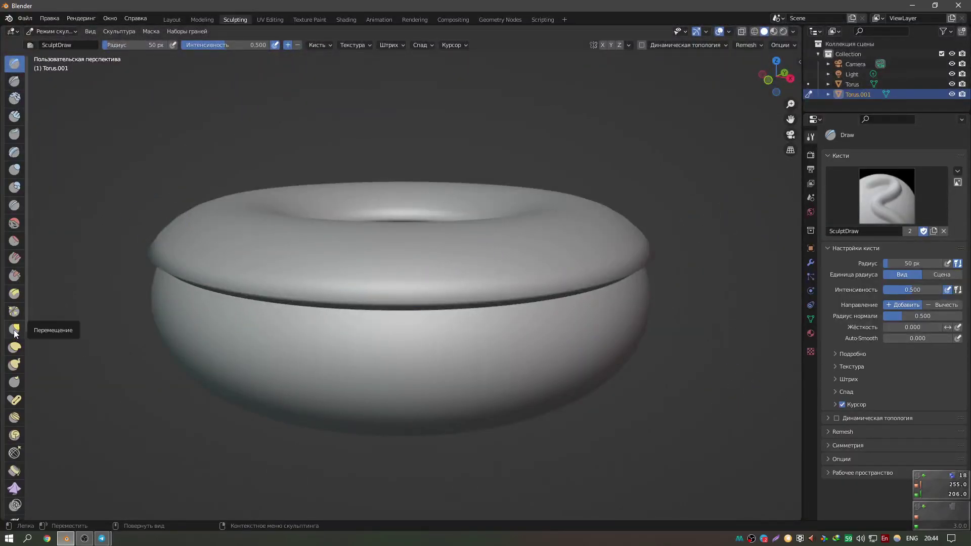
# Choose the Snake Hook brush and test-pull a spike from the icing rim, then undo it.
pyautogui.click(15, 364)
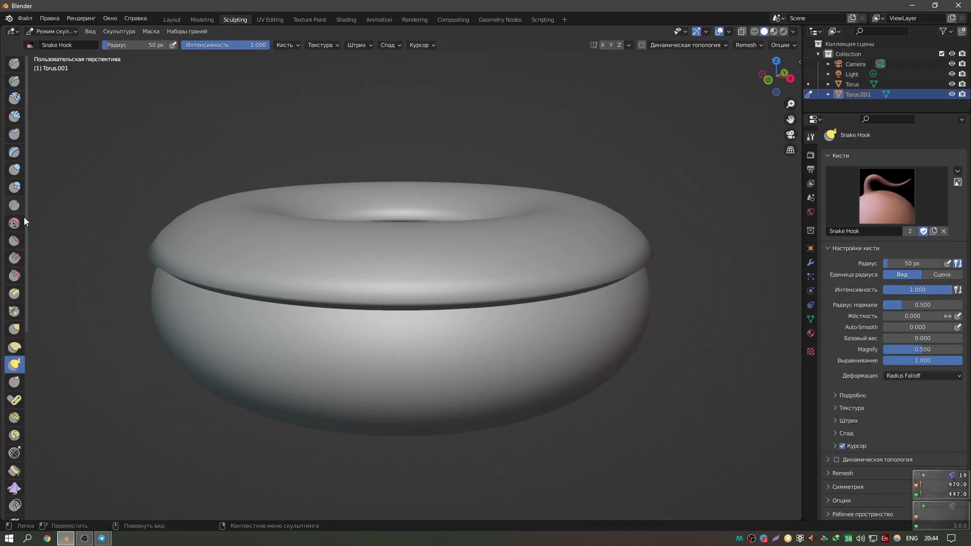
pyautogui.moveTo(550, 273); pyautogui.dragTo(634, 291)
pyautogui.scroll(-2, 668, 326)
pyautogui.scroll(-1, 664, 311)
pyautogui.hotkey('ctrl', 'z')
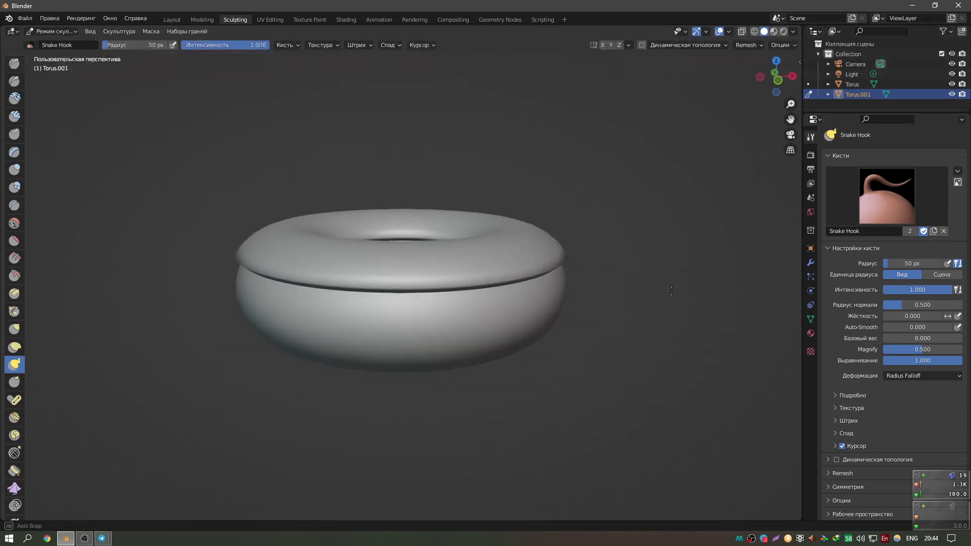
pyautogui.scroll(2, 668, 299)
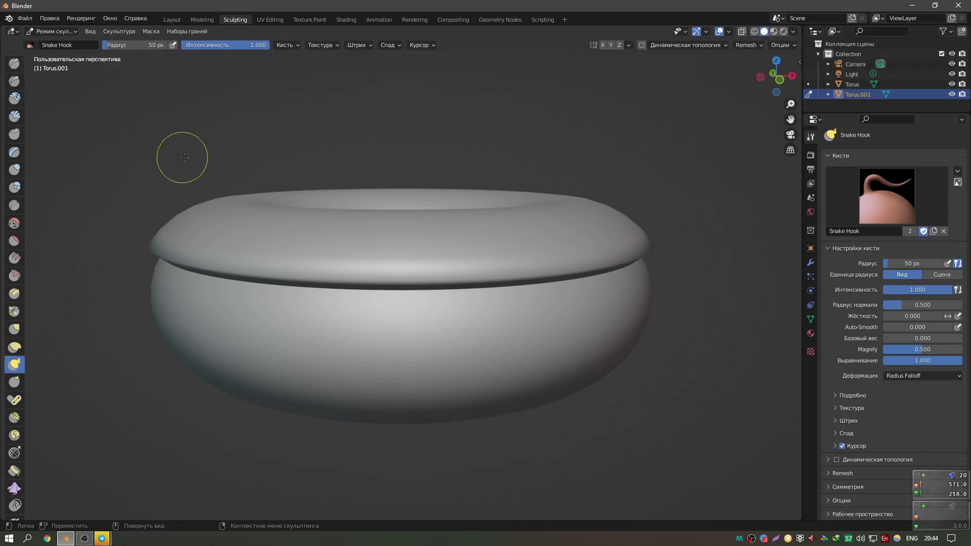
pyautogui.moveTo(185, 157); pyautogui.dragTo(208, 208, button='middle')
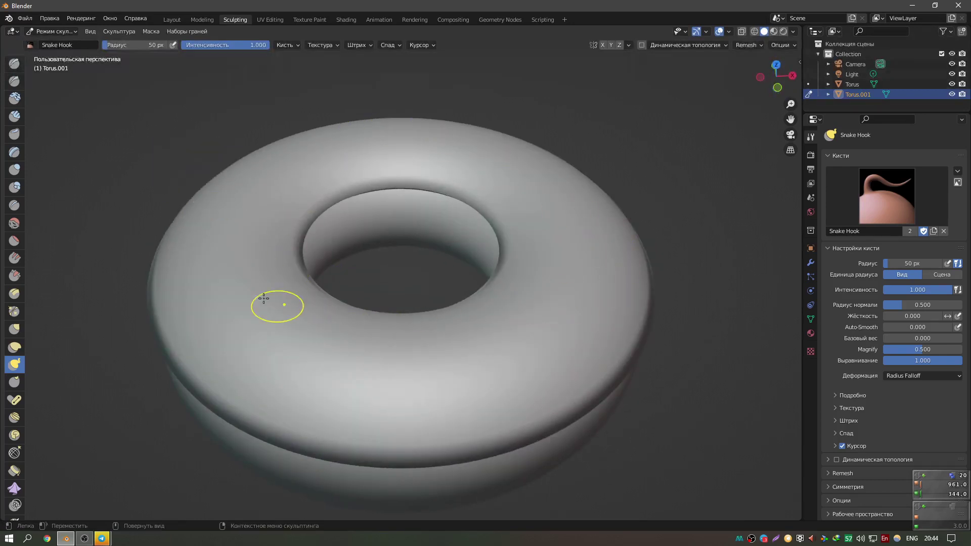
# Try a Draw brush test stroke on the icing's side, viewing the torus from above.
pyautogui.click(14, 63)
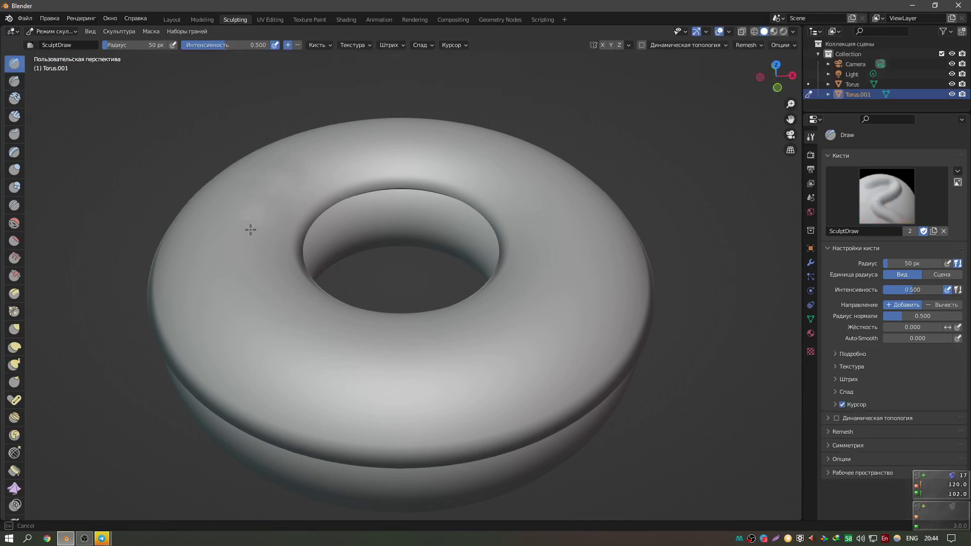
pyautogui.moveTo(444, 385)
pyautogui.mouseDown(button='middle')
pyautogui.moveTo(544, 354)
pyautogui.moveTo(496, 354)
pyautogui.moveTo(508, 323)
pyautogui.moveTo(623, 341)
pyautogui.mouseUp(button='middle')
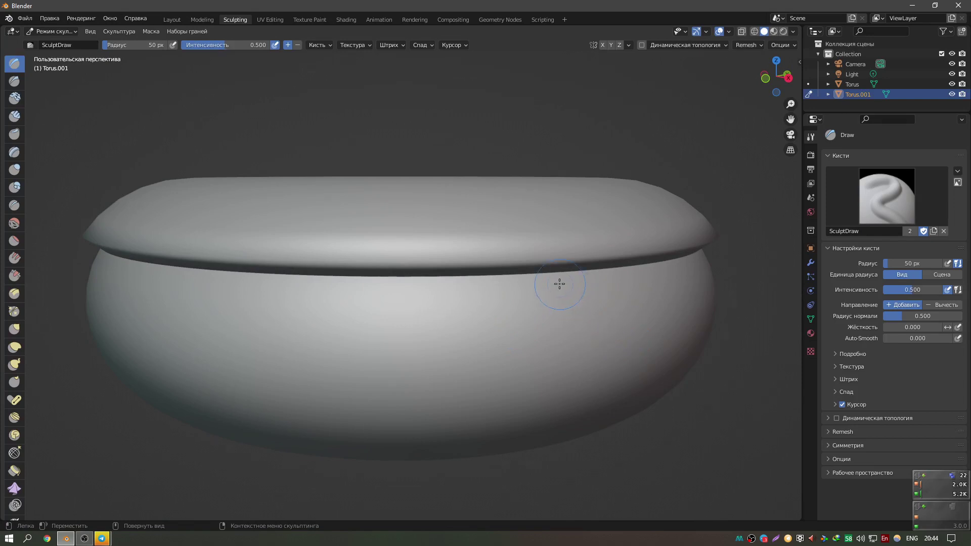
pyautogui.moveTo(559, 284)
pyautogui.mouseDown()
pyautogui.moveTo(600, 260)
pyautogui.moveTo(689, 271)
pyautogui.mouseUp()
pyautogui.scroll(-4, 335, 270)
pyautogui.moveTo(364, 260); pyautogui.dragTo(366, 277, button='middle')
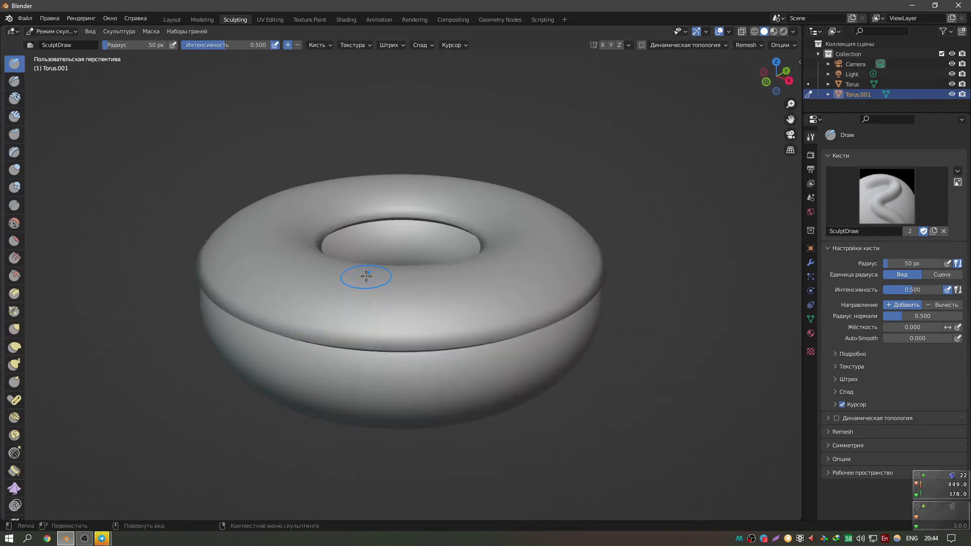
pyautogui.scroll(1, 451, 306)
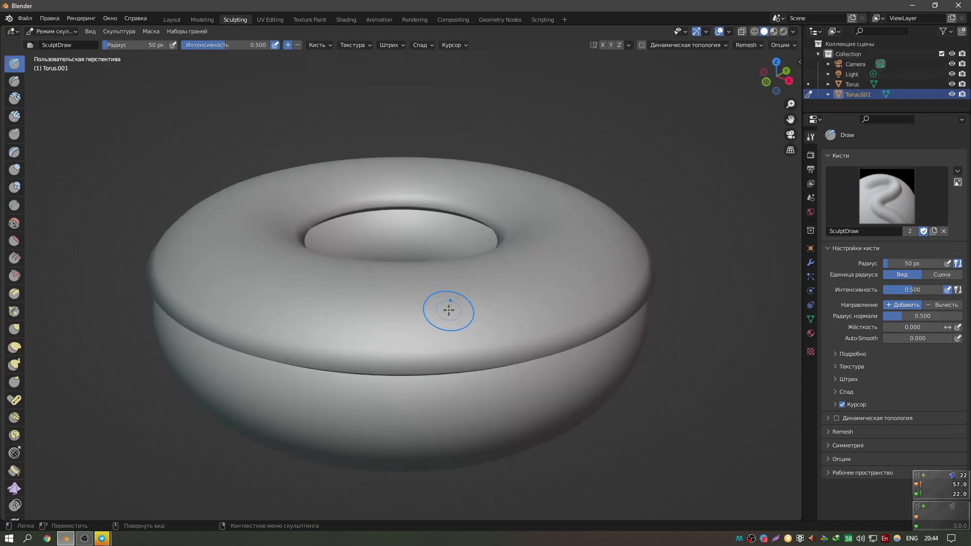
pyautogui.scroll(1, 443, 306)
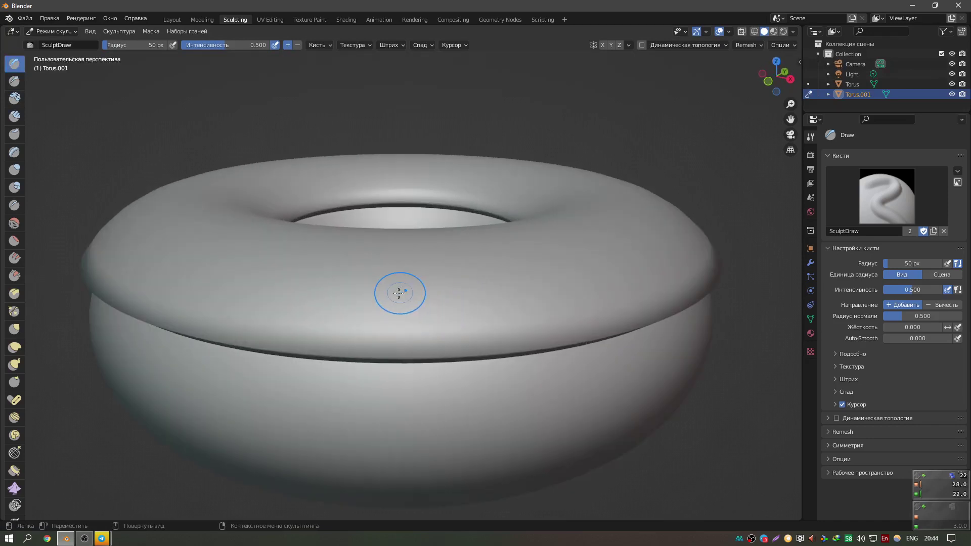
# Return to Snake Hook and set its radius to 250 px, undoing the test pulls.
pyautogui.click(14, 364)
pyautogui.moveTo(148, 288); pyautogui.dragTo(173, 258)
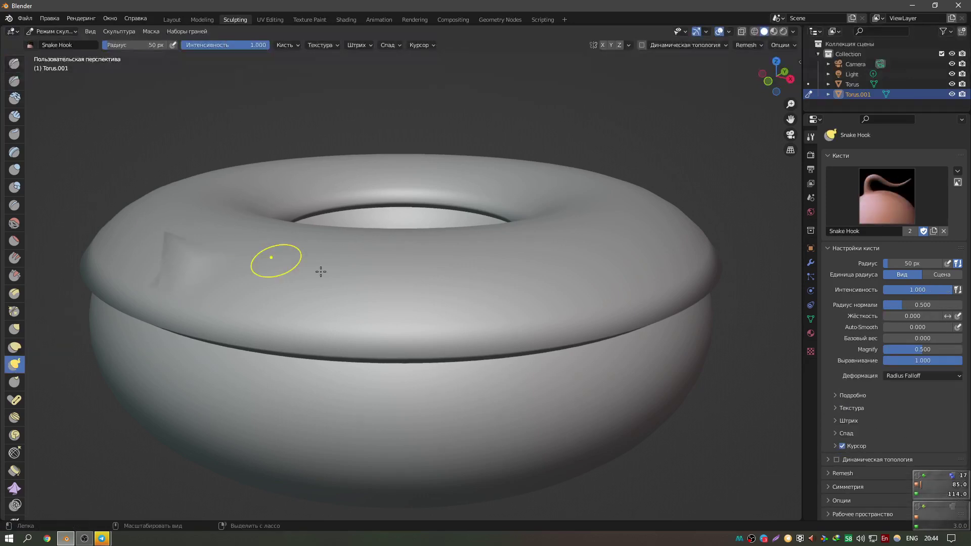
pyautogui.hotkey('ctrl', 'z')
pyautogui.press('f')
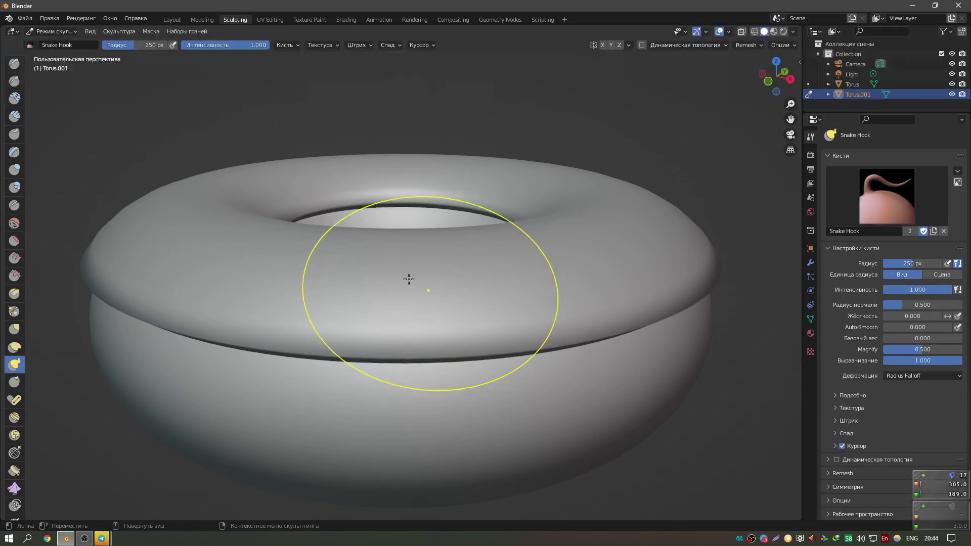
pyautogui.click(407, 277)
pyautogui.scroll(-3, 354, 253)
pyautogui.moveTo(247, 226); pyautogui.dragTo(149, 172)
pyautogui.hotkey('ctrl', 'z')
# Pull a long drip from the icing's right side after undoing a failed flap.
pyautogui.moveTo(457, 299); pyautogui.dragTo(604, 304)
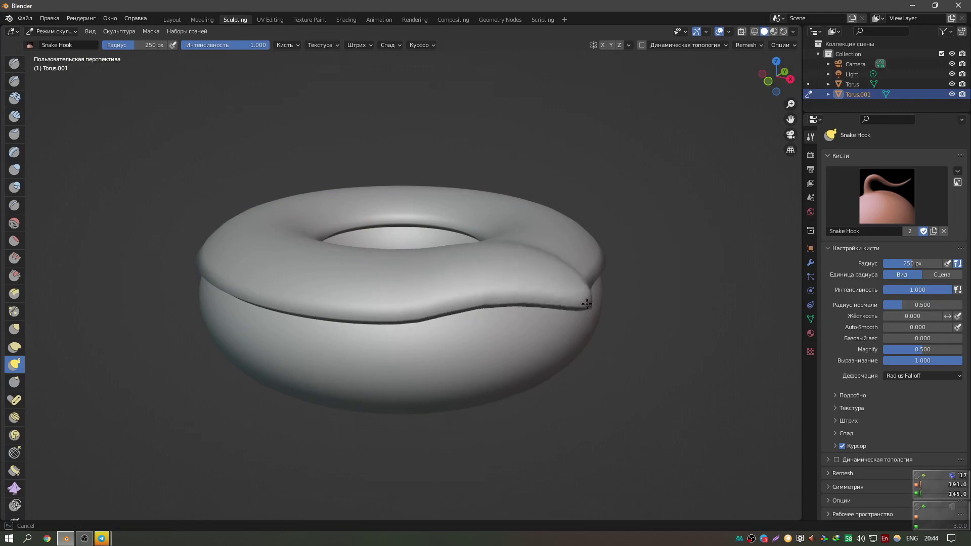
pyautogui.moveTo(608, 246); pyautogui.dragTo(581, 269)
pyautogui.hotkey('ctrl', 'z')
pyautogui.moveTo(581, 269); pyautogui.dragTo(514, 299, button='middle')
pyautogui.scroll(2, 512, 299)
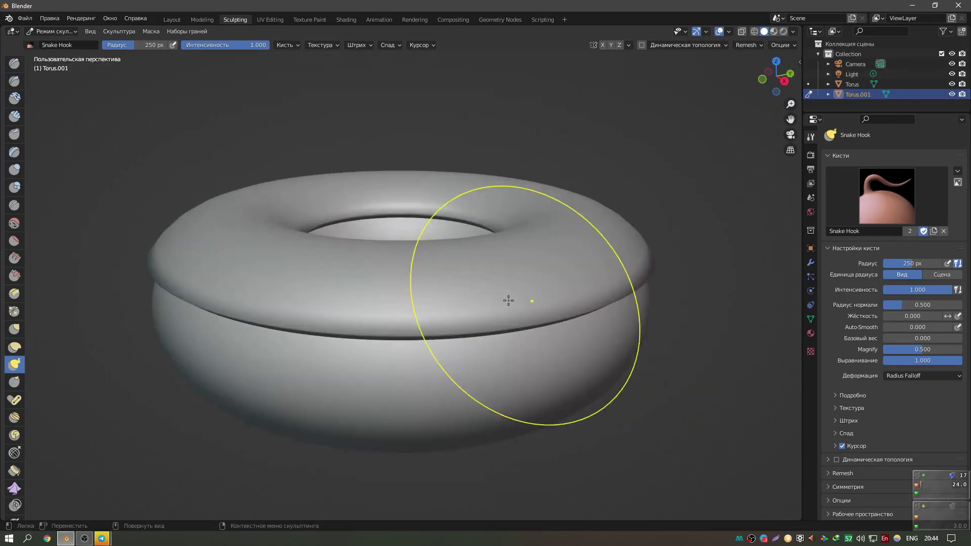
pyautogui.scroll(2, 546, 275)
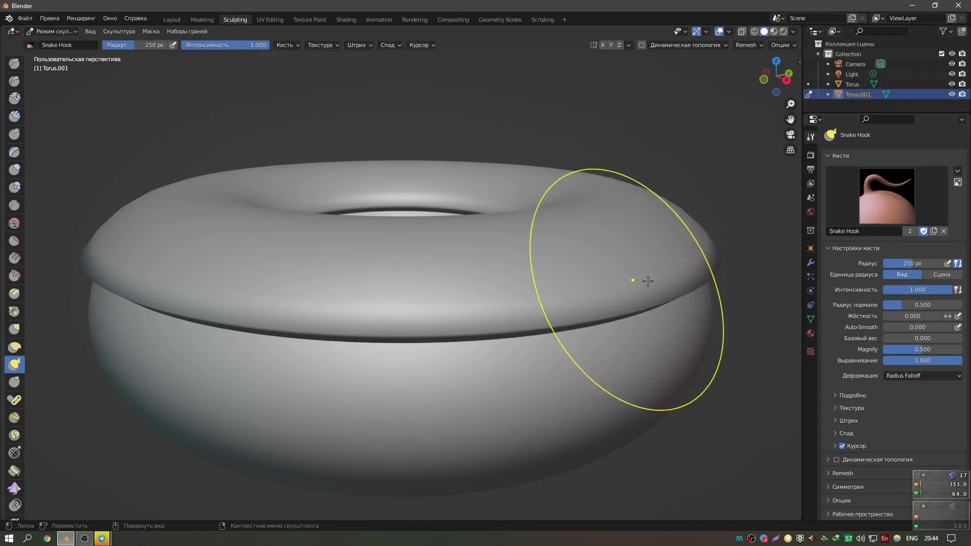
pyautogui.moveTo(635, 282); pyautogui.dragTo(782, 409)
pyautogui.scroll(-3, 782, 410)
pyautogui.moveTo(758, 405); pyautogui.dragTo(588, 251, button='middle')
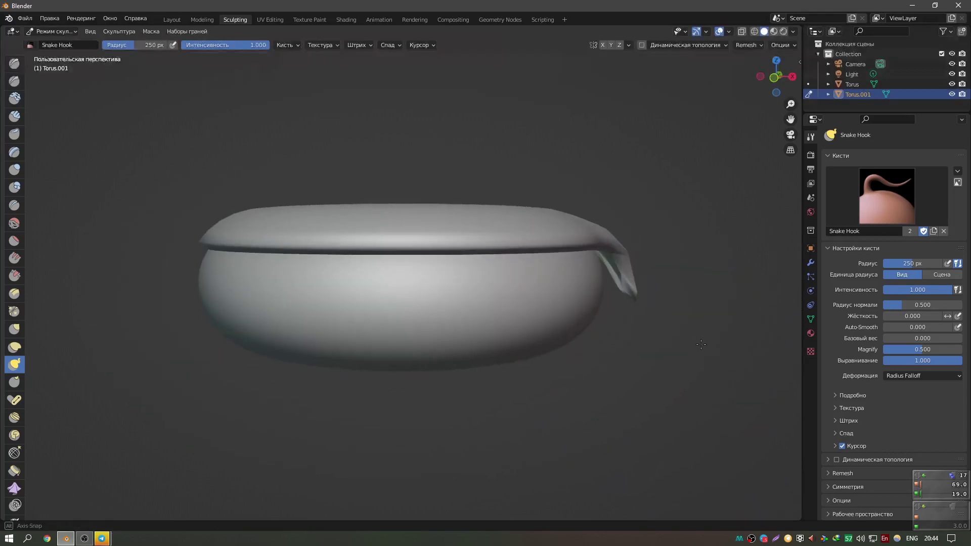
# Enable Dynamic Topology on Torus.001 with a Detail Size of 4 px.
pyautogui.click(836, 459)
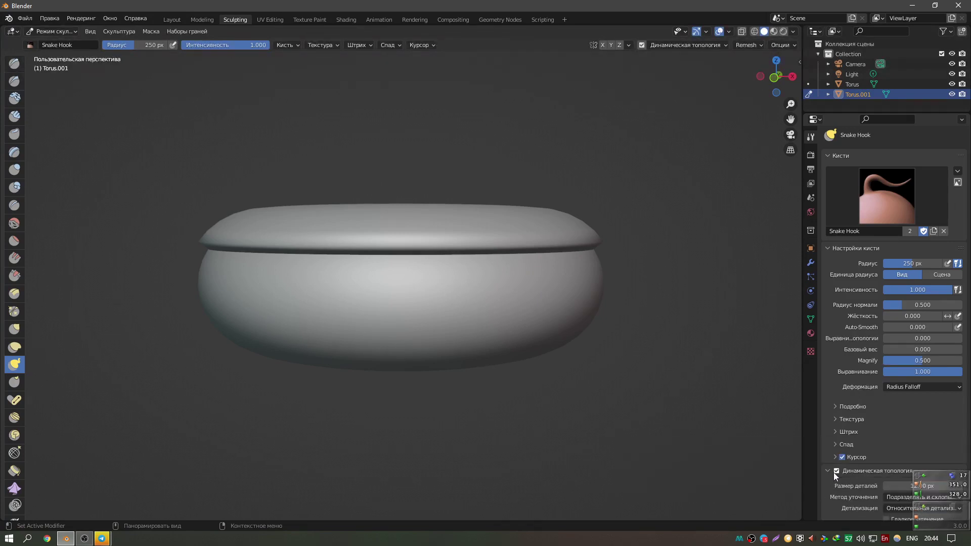
pyautogui.scroll(-4, 835, 460)
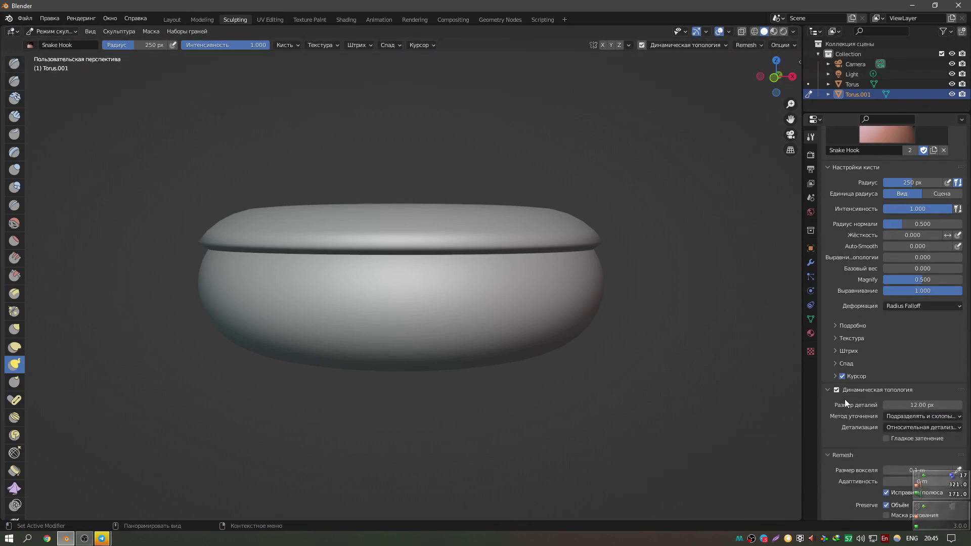
pyautogui.click(911, 405)
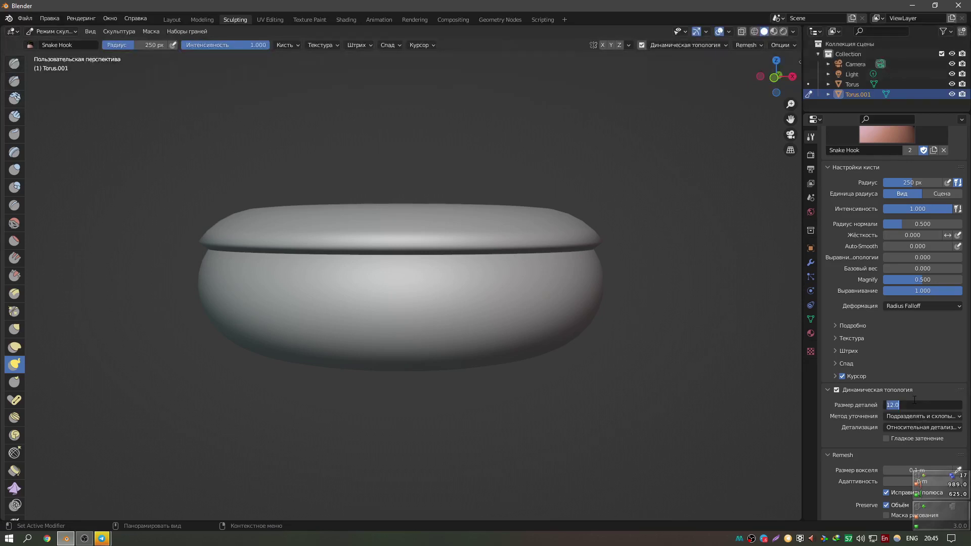
pyautogui.write('4')
pyautogui.press('Return')
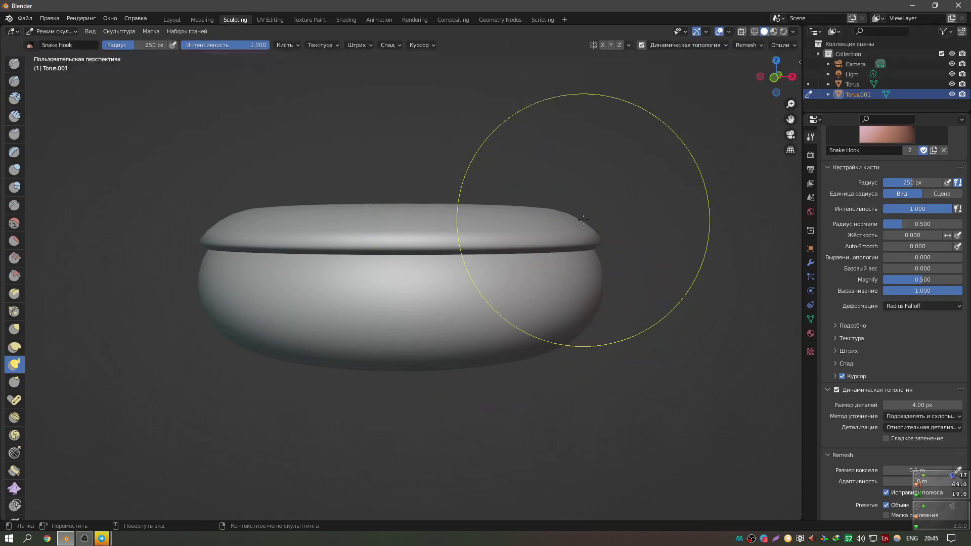
# Pull the icing rim down the donut's front into a broad V-shaped drip.
pyautogui.moveTo(585, 235)
pyautogui.mouseDown()
pyautogui.moveTo(613, 244)
pyautogui.moveTo(625, 353)
pyautogui.mouseUp()
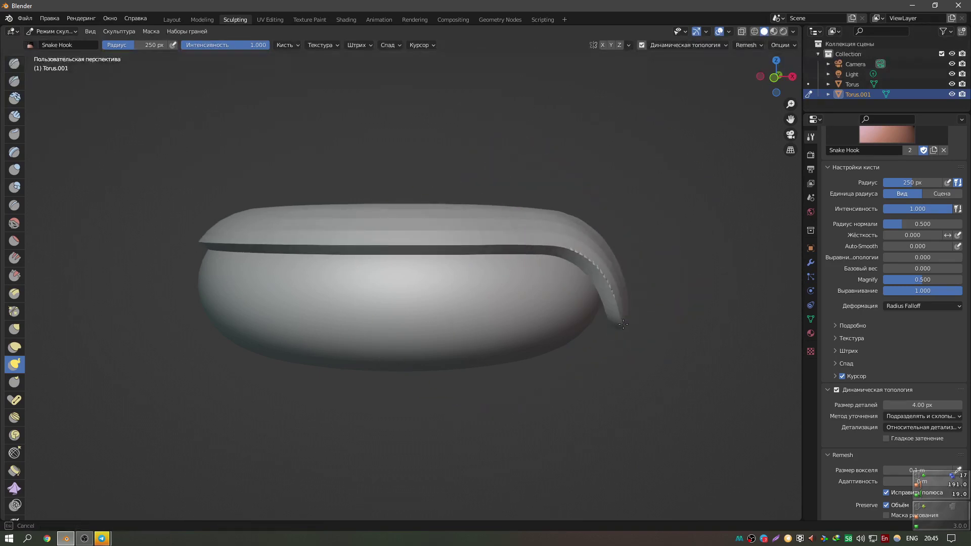
pyautogui.hotkey('ctrl', 'z')
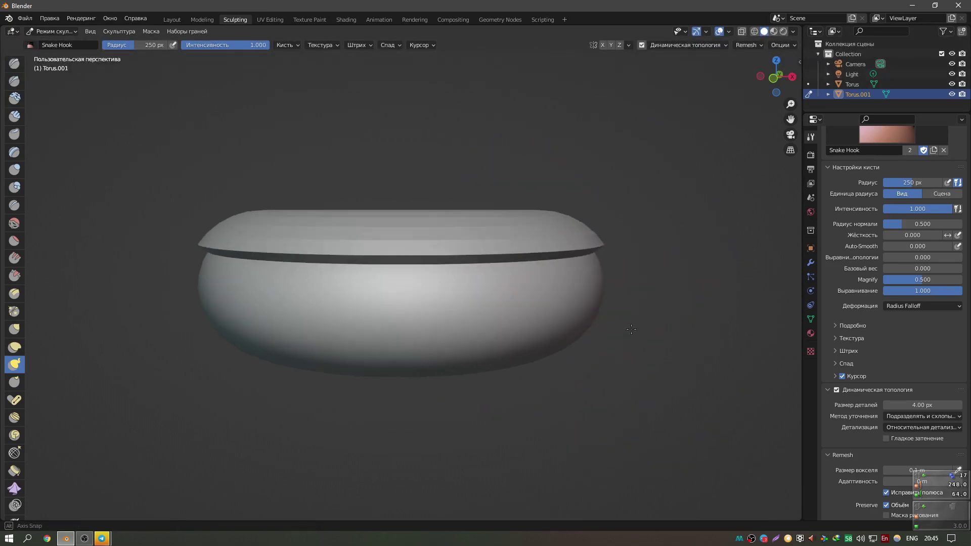
pyautogui.scroll(2, 622, 303)
pyautogui.scroll(2, 615, 263)
pyautogui.moveTo(609, 229); pyautogui.dragTo(611, 369)
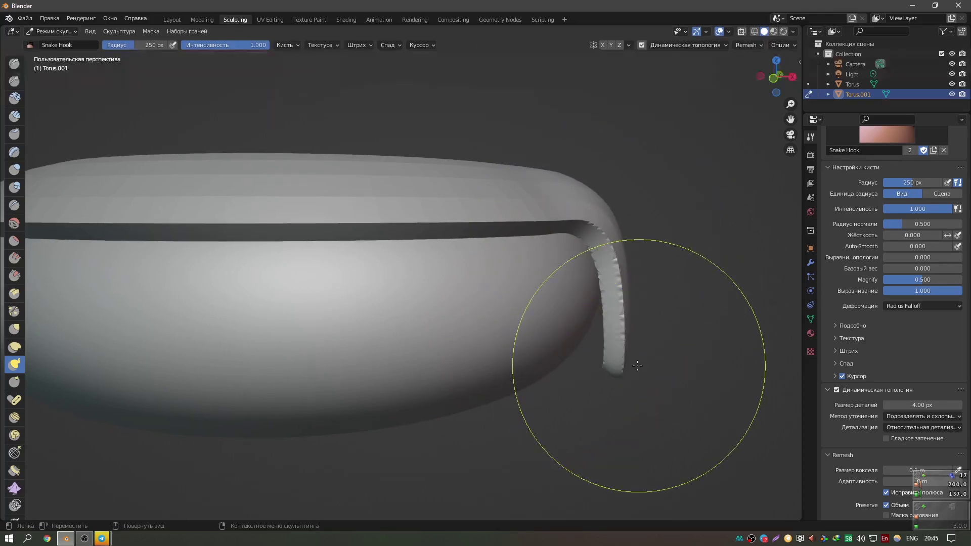
pyautogui.moveTo(639, 358)
pyautogui.mouseDown(button='middle')
pyautogui.moveTo(606, 369)
pyautogui.moveTo(495, 372)
pyautogui.mouseUp(button='middle')
pyautogui.scroll(-2, 616, 369)
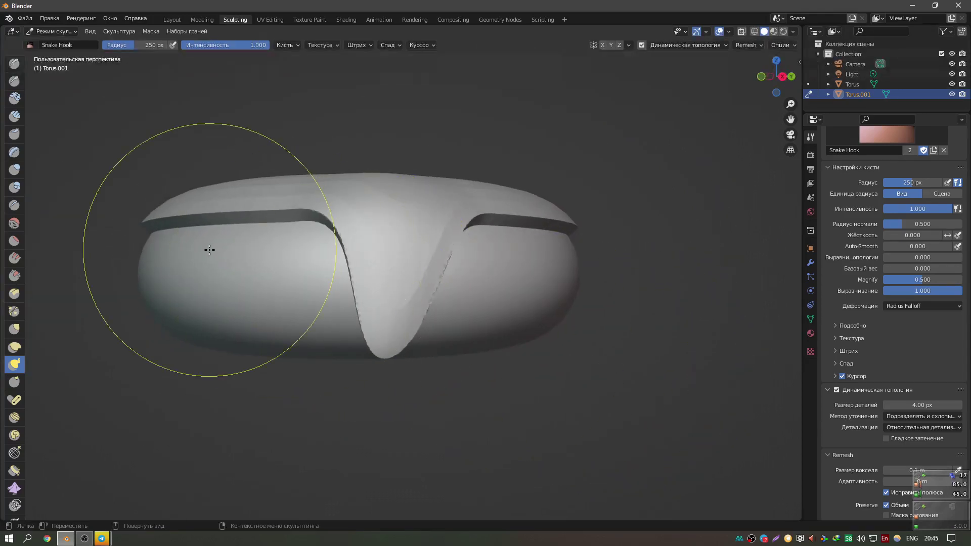
# Shrink the Snake Hook brush radius to 165 px.
pyautogui.press('f')
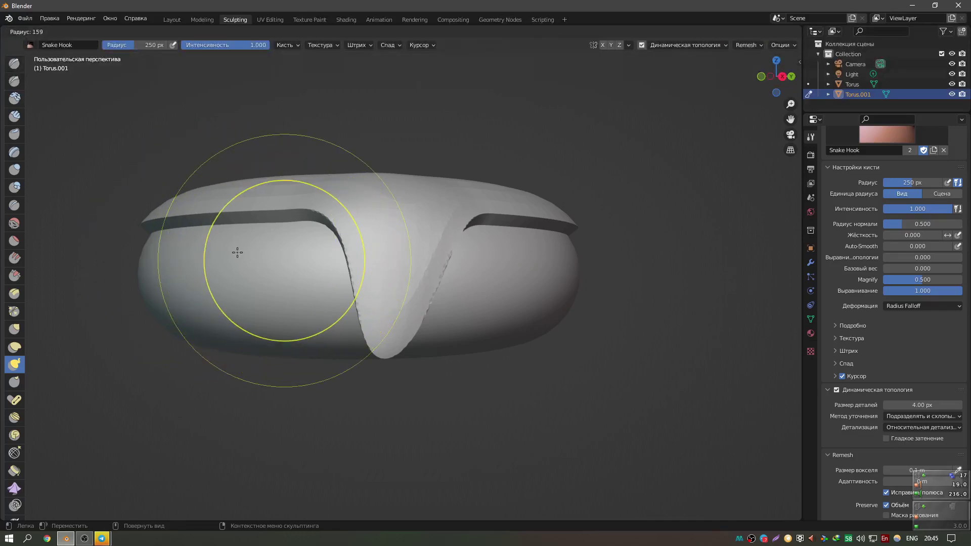
pyautogui.click(242, 254)
pyautogui.moveTo(241, 254)
pyautogui.mouseDown(button='middle')
pyautogui.moveTo(260, 289)
pyautogui.moveTo(205, 282)
pyautogui.mouseUp(button='middle')
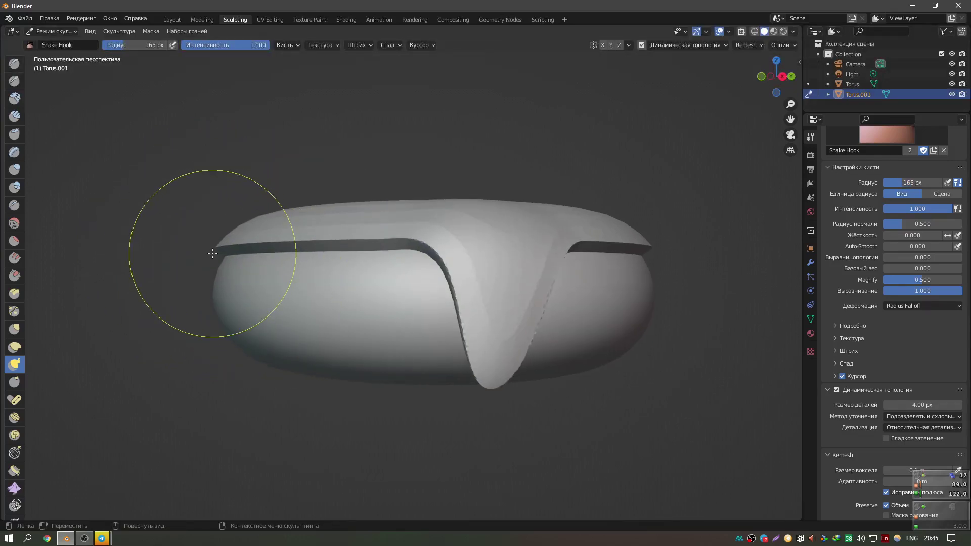
pyautogui.click(24, 18)
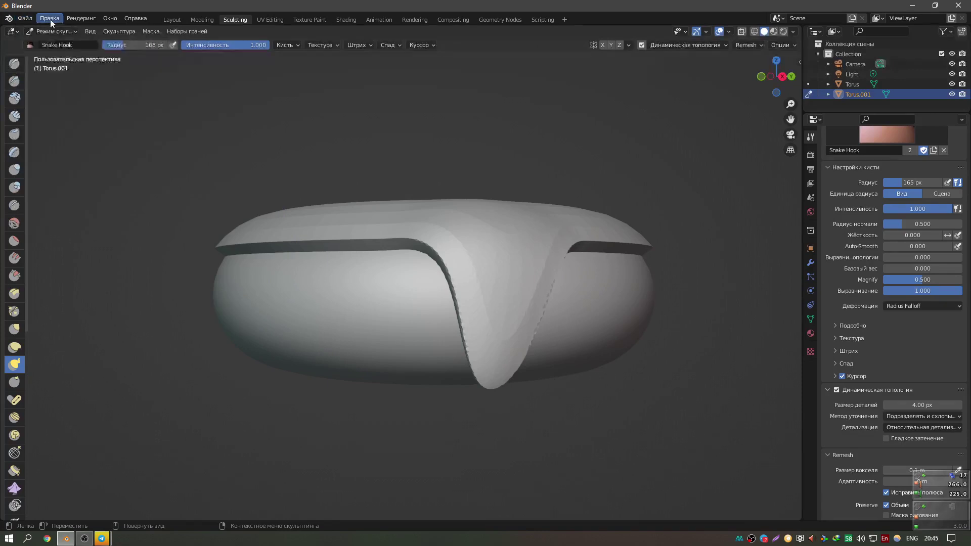
# Filter the Preferences add-ons list by 'key', then close the window.
pyautogui.click(49, 18)
pyautogui.click(76, 183)
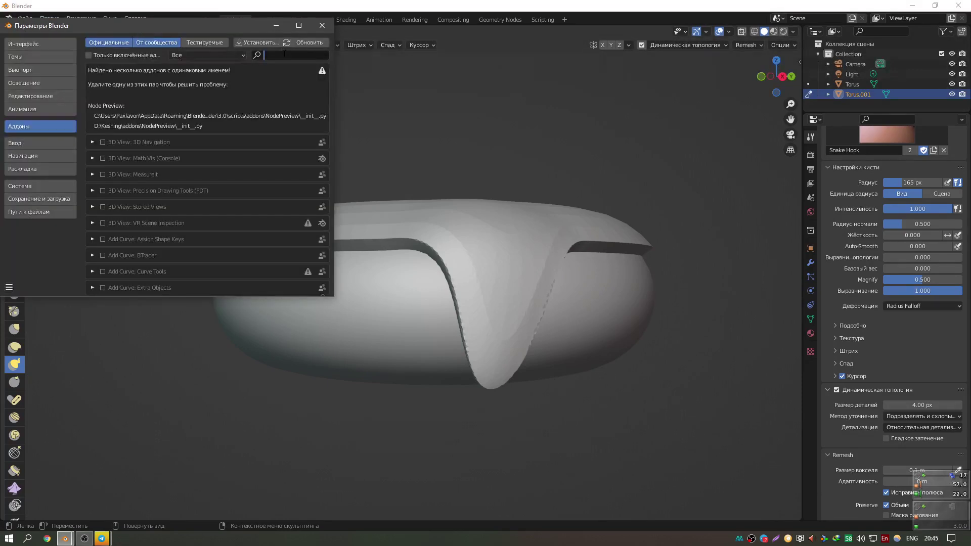
pyautogui.write('key')
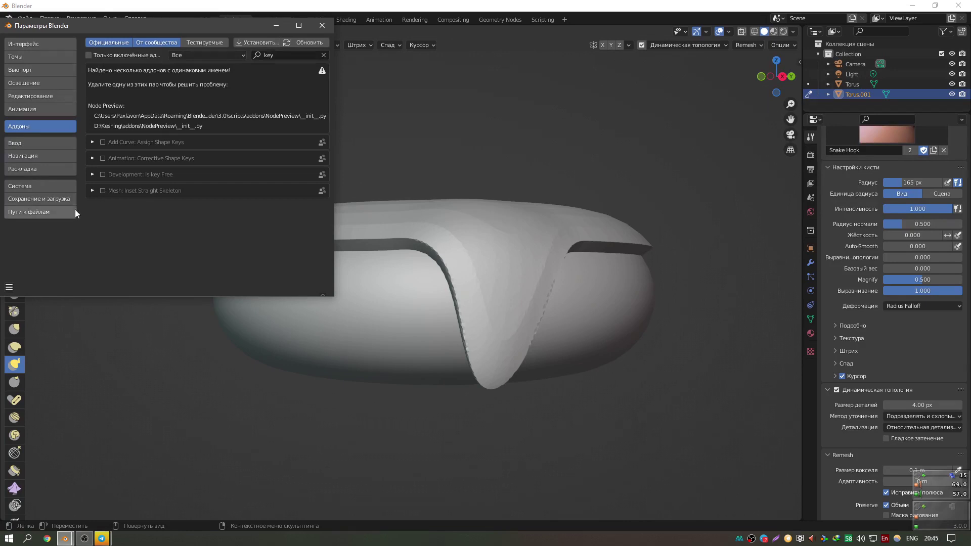
pyautogui.click(322, 25)
# Reshape the hanging drip strand and undo a new drip pulled from the rim.
pyautogui.moveTo(450, 243)
pyautogui.mouseDown(button='middle')
pyautogui.moveTo(518, 260)
pyautogui.moveTo(579, 257)
pyautogui.moveTo(570, 252)
pyautogui.moveTo(527, 268)
pyautogui.moveTo(592, 268)
pyautogui.moveTo(585, 282)
pyautogui.mouseUp(button='middle')
pyautogui.moveTo(585, 282)
pyautogui.mouseDown()
pyautogui.moveTo(596, 247)
pyautogui.moveTo(521, 217)
pyautogui.mouseUp()
pyautogui.moveTo(521, 217)
pyautogui.mouseDown(button='middle')
pyautogui.moveTo(548, 253)
pyautogui.moveTo(514, 260)
pyautogui.moveTo(544, 273)
pyautogui.moveTo(472, 271)
pyautogui.mouseUp(button='middle')
pyautogui.moveTo(473, 272)
pyautogui.mouseDown()
pyautogui.moveTo(305, 284)
pyautogui.moveTo(249, 270)
pyautogui.mouseUp()
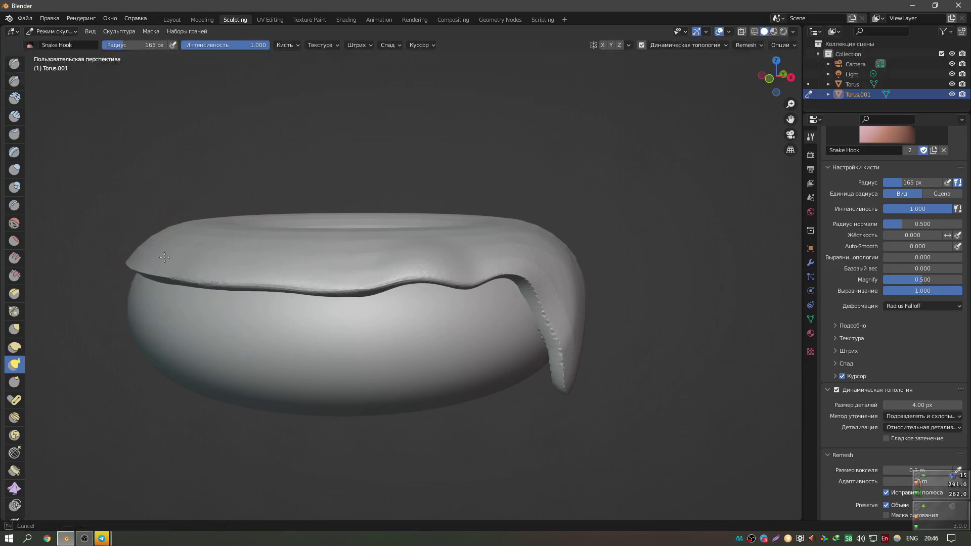
pyautogui.hotkey('ctrl', 'z')
# Pull the icing edge outward on the left, then view the donut from above.
pyautogui.moveTo(159, 260); pyautogui.dragTo(319, 269, button='middle')
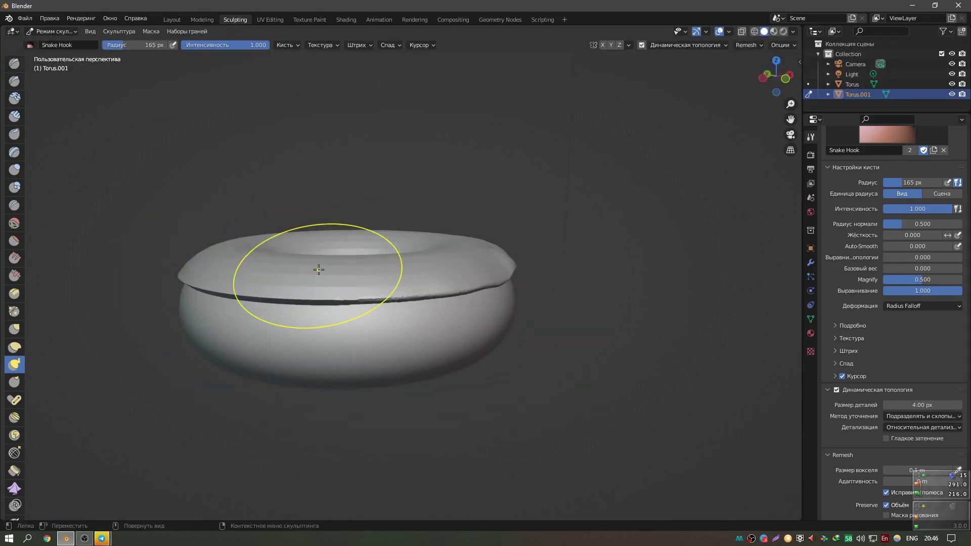
pyautogui.moveTo(315, 272); pyautogui.dragTo(213, 260)
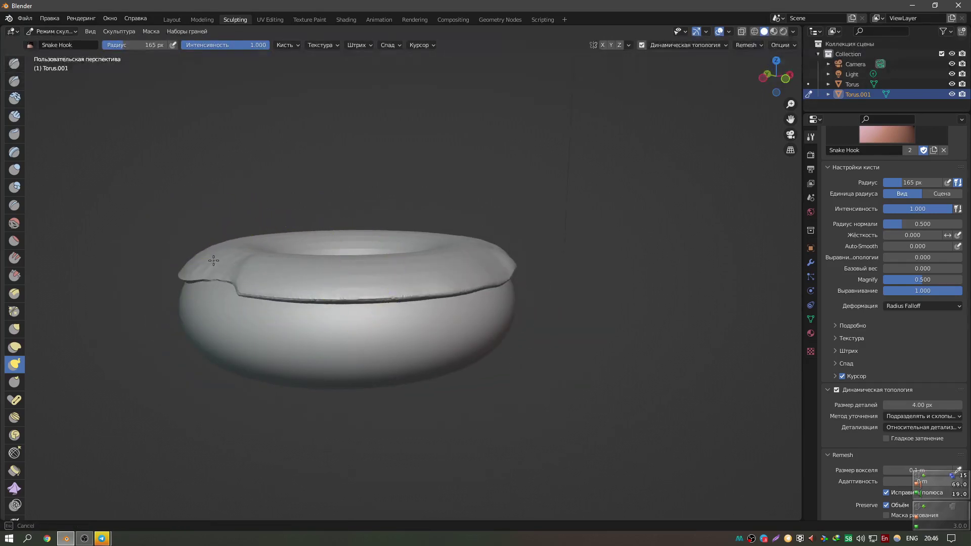
pyautogui.moveTo(202, 247)
pyautogui.mouseDown(button='middle')
pyautogui.moveTo(303, 277)
pyautogui.moveTo(341, 310)
pyautogui.mouseUp(button='middle')
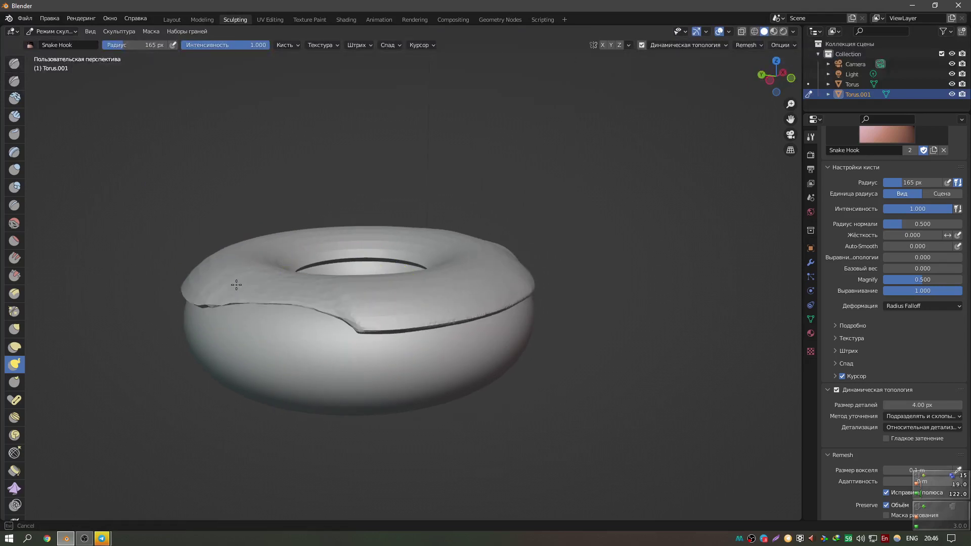
pyautogui.scroll(3, 314, 293)
pyautogui.moveTo(247, 262)
pyautogui.mouseDown(button='middle')
pyautogui.moveTo(315, 293)
pyautogui.moveTo(412, 282)
pyautogui.mouseUp(button='middle')
pyautogui.scroll(-3, 358, 292)
pyautogui.scroll(2, 374, 364)
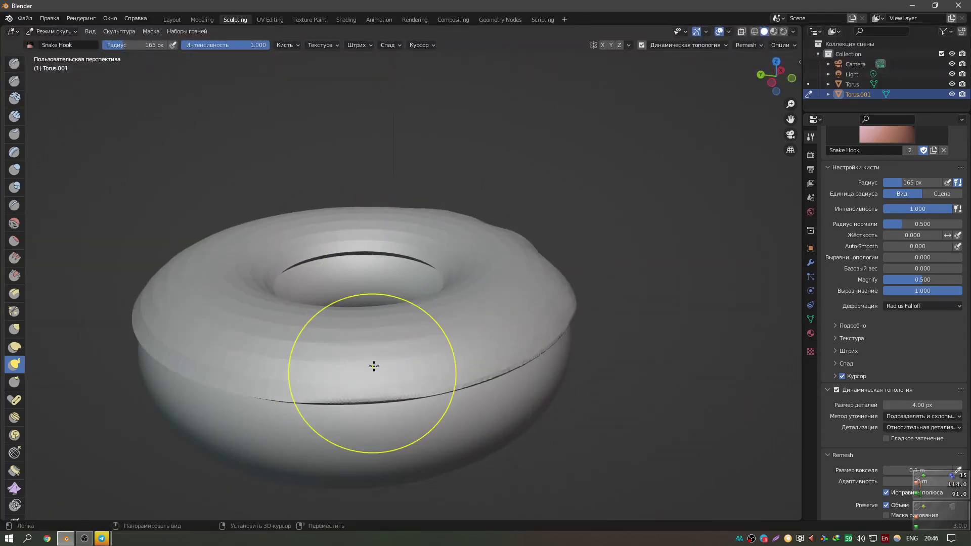
# Pull a bulge from the front icing seam and undo an overly long drip.
pyautogui.moveTo(374, 364)
pyautogui.mouseDown()
pyautogui.moveTo(488, 356)
pyautogui.moveTo(532, 384)
pyautogui.mouseUp()
pyautogui.moveTo(531, 384); pyautogui.dragTo(661, 304, button='middle')
pyautogui.moveTo(621, 264)
pyautogui.keyDown('shift'); pyautogui.mouseDown(button='middle')
pyautogui.moveTo(542, 255)
pyautogui.moveTo(559, 235)
pyautogui.mouseUp(button='middle'); pyautogui.keyUp('shift')
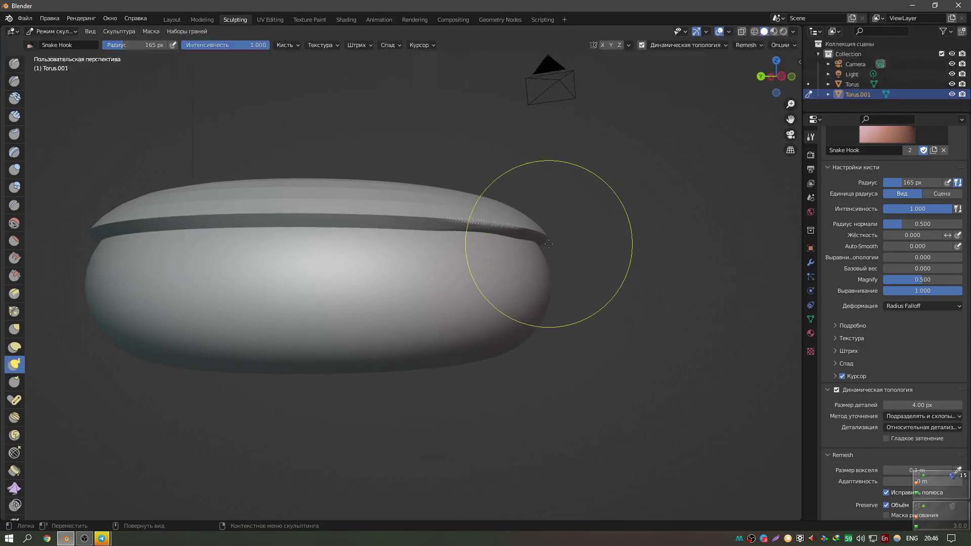
pyautogui.moveTo(423, 218)
pyautogui.mouseDown()
pyautogui.moveTo(386, 309)
pyautogui.moveTo(395, 417)
pyautogui.mouseUp()
pyautogui.hotkey('ctrl', 'z')
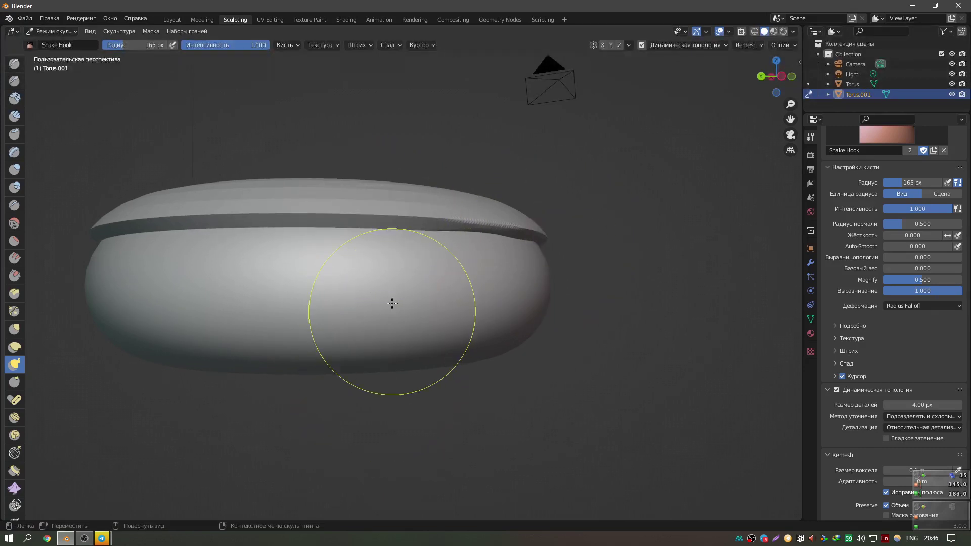
# Pull the icing edge into a fold and stretch a long tongue out to the left.
pyautogui.moveTo(546, 239)
pyautogui.mouseDown()
pyautogui.moveTo(569, 255)
pyautogui.moveTo(532, 232)
pyautogui.moveTo(541, 351)
pyautogui.mouseUp()
pyautogui.moveTo(540, 352)
pyautogui.mouseDown(button='middle')
pyautogui.moveTo(516, 267)
pyautogui.moveTo(347, 256)
pyautogui.moveTo(315, 281)
pyautogui.mouseUp(button='middle')
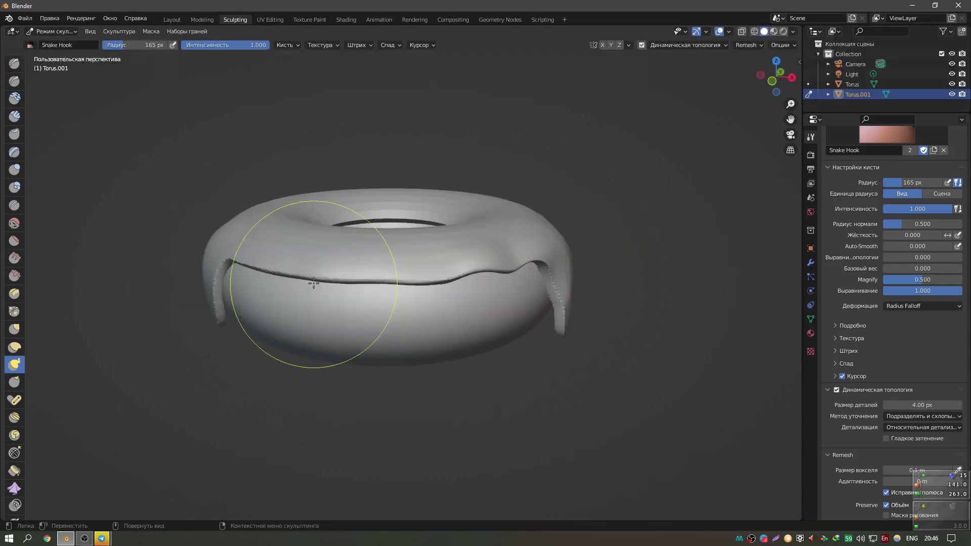
pyautogui.moveTo(338, 340)
pyautogui.mouseDown(button='middle')
pyautogui.moveTo(323, 275)
pyautogui.moveTo(278, 305)
pyautogui.mouseUp(button='middle')
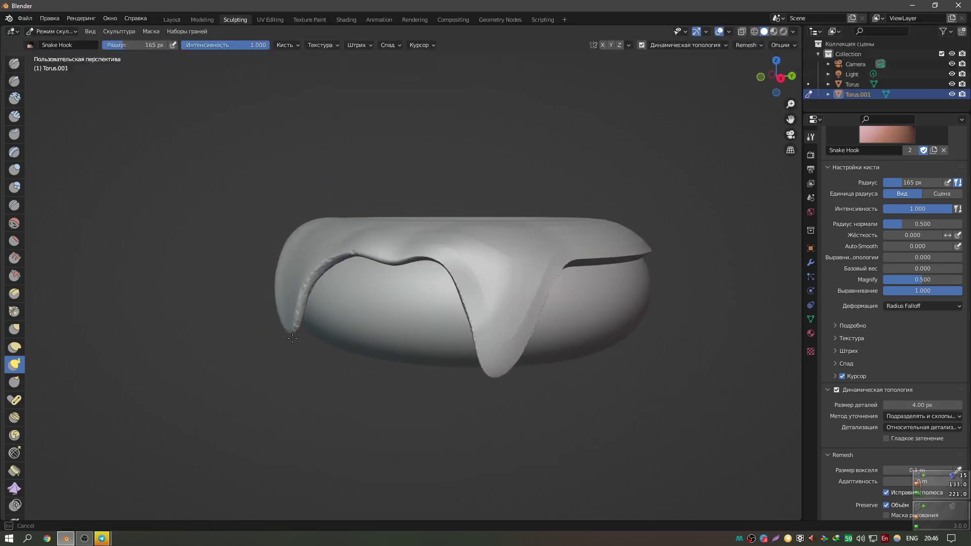
pyautogui.moveTo(292, 338); pyautogui.dragTo(278, 358)
pyautogui.moveTo(277, 358); pyautogui.dragTo(293, 315, button='middle')
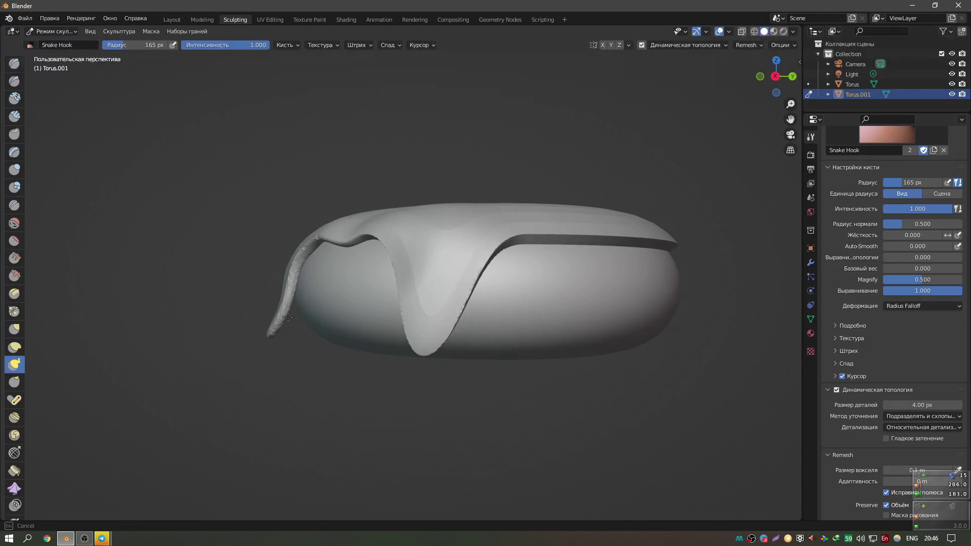
pyautogui.moveTo(283, 329); pyautogui.dragTo(91, 351)
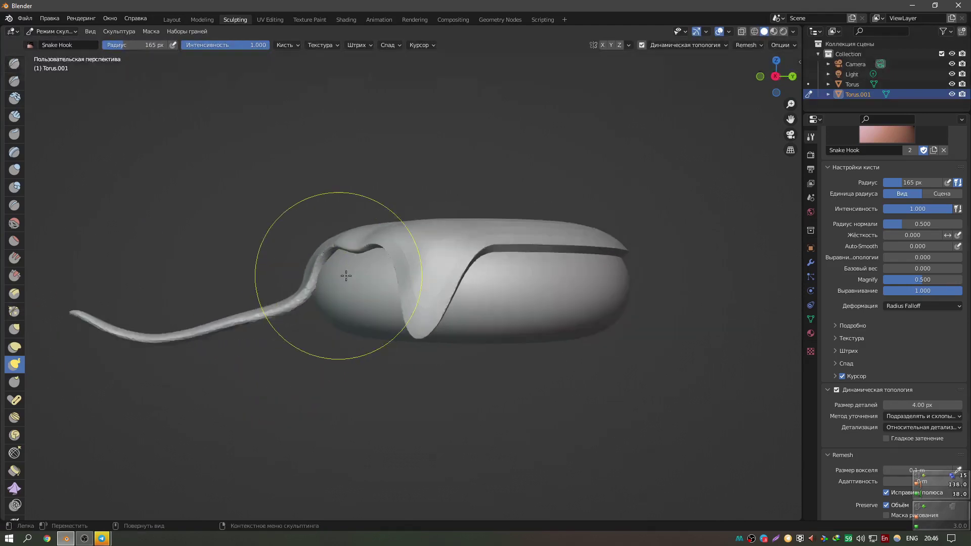
pyautogui.moveTo(346, 278)
pyautogui.mouseDown(button='middle')
pyautogui.moveTo(527, 301)
pyautogui.moveTo(499, 304)
pyautogui.moveTo(512, 320)
pyautogui.moveTo(425, 279)
pyautogui.moveTo(512, 278)
pyautogui.mouseUp(button='middle')
pyautogui.scroll(3, 514, 299)
pyautogui.scroll(2, 512, 320)
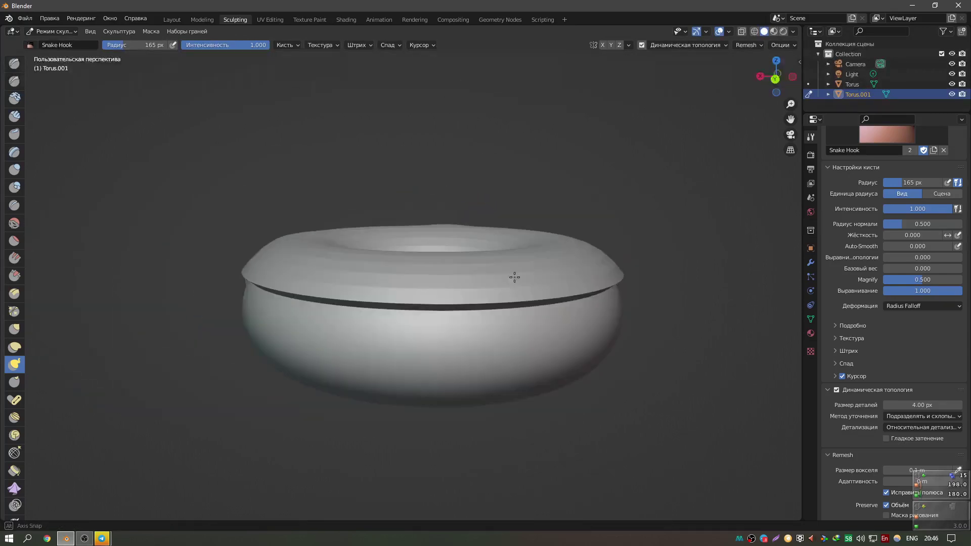
# Pull a drip down from the side rim and reshape the front icing edge.
pyautogui.scroll(3, 603, 284)
pyautogui.moveTo(603, 283)
pyautogui.mouseDown(button='middle')
pyautogui.moveTo(582, 251)
pyautogui.moveTo(597, 219)
pyautogui.mouseUp(button='middle')
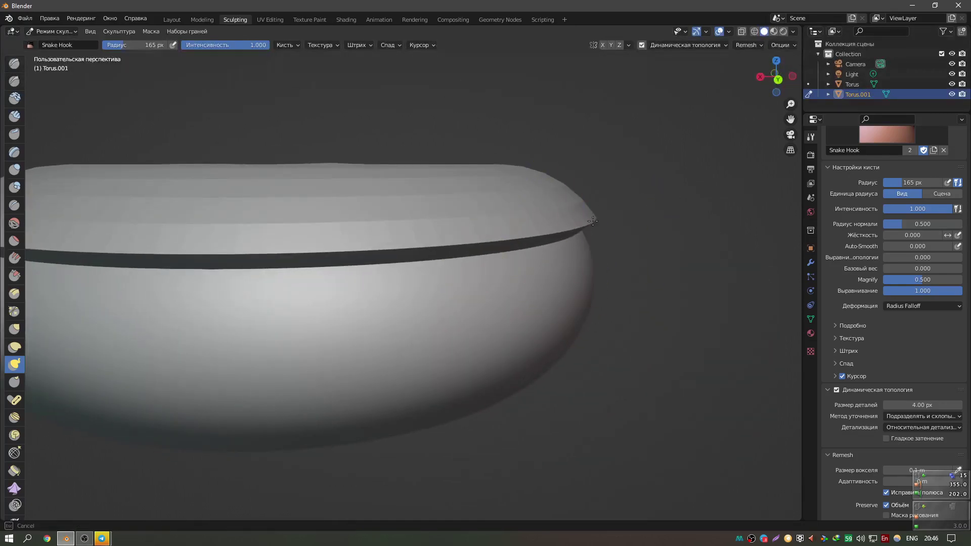
pyautogui.moveTo(582, 235); pyautogui.dragTo(617, 406)
pyautogui.scroll(-3, 559, 314)
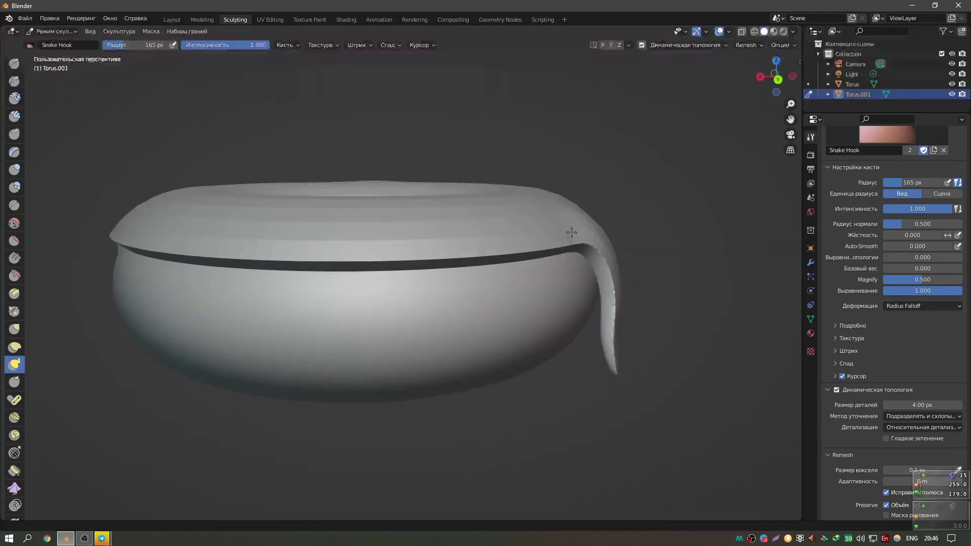
pyautogui.moveTo(546, 245)
pyautogui.mouseDown()
pyautogui.moveTo(552, 232)
pyautogui.moveTo(444, 245)
pyautogui.mouseUp()
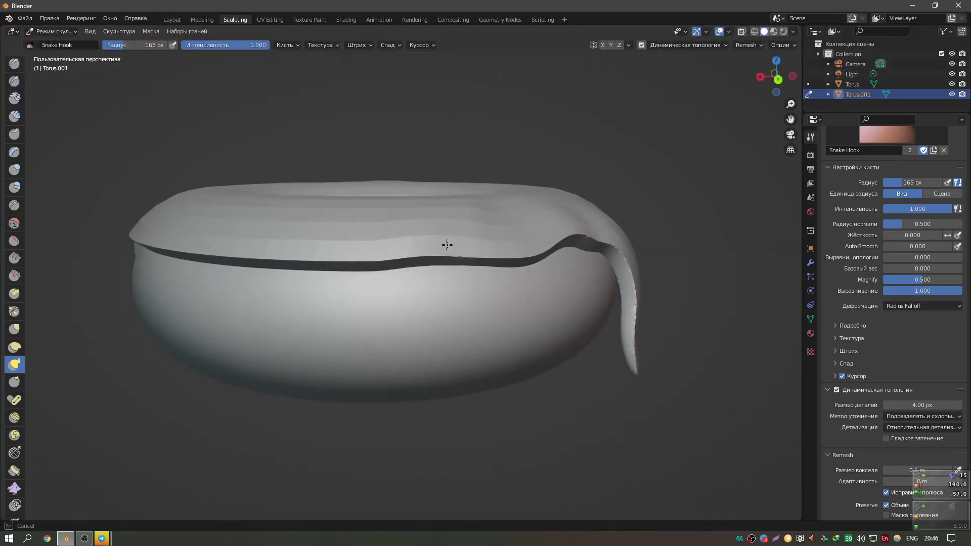
pyautogui.moveTo(444, 245)
pyautogui.mouseDown(button='middle')
pyautogui.moveTo(418, 251)
pyautogui.moveTo(460, 264)
pyautogui.mouseUp(button='middle')
pyautogui.moveTo(461, 264)
pyautogui.mouseDown()
pyautogui.moveTo(527, 289)
pyautogui.moveTo(513, 278)
pyautogui.moveTo(418, 302)
pyautogui.moveTo(401, 288)
pyautogui.moveTo(399, 302)
pyautogui.moveTo(284, 287)
pyautogui.moveTo(317, 301)
pyautogui.moveTo(520, 287)
pyautogui.mouseUp()
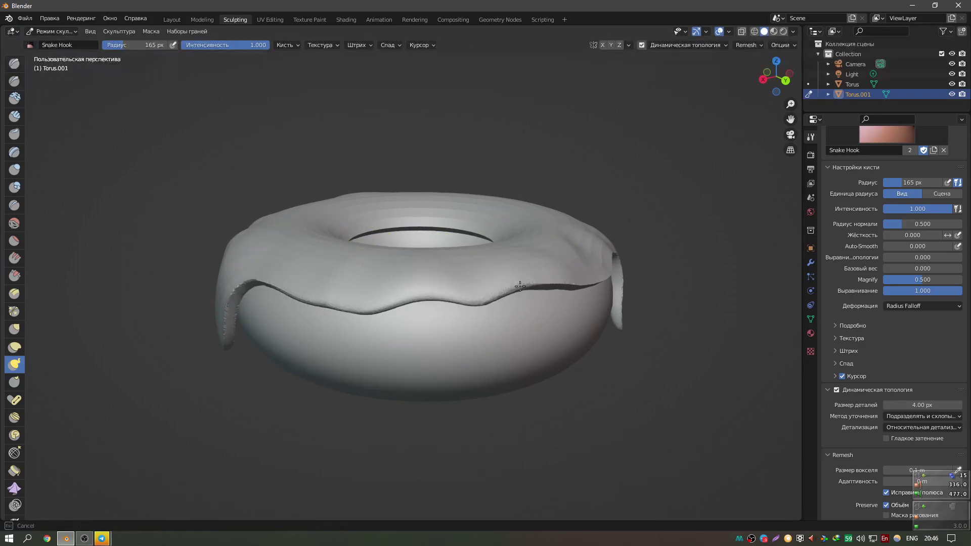
# Raise lumps on the icing's right rim and upper rim.
pyautogui.moveTo(590, 281); pyautogui.dragTo(578, 299, button='middle')
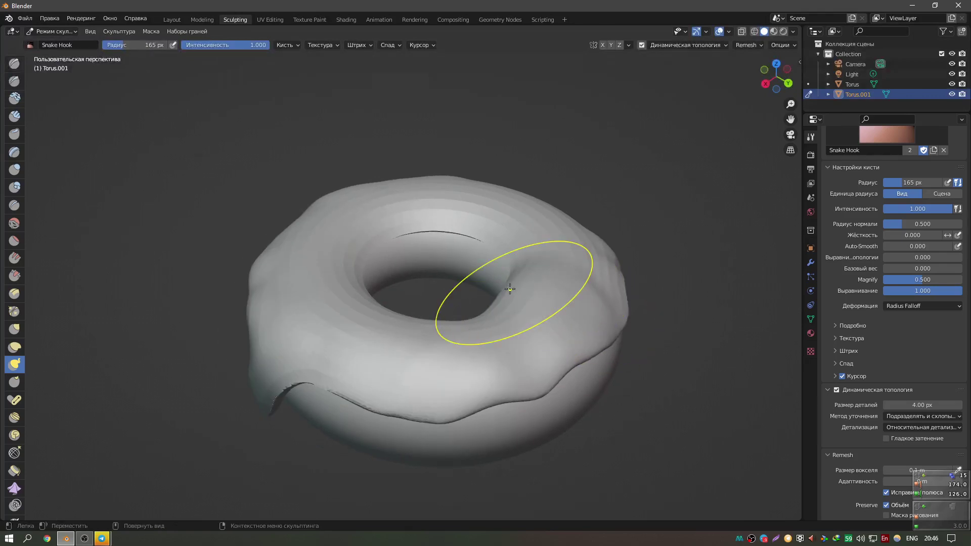
pyautogui.scroll(5, 583, 287)
pyautogui.scroll(-3, 582, 287)
pyautogui.scroll(-3, 639, 281)
pyautogui.moveTo(633, 273)
pyautogui.mouseDown()
pyautogui.moveTo(597, 224)
pyautogui.moveTo(601, 231)
pyautogui.mouseUp()
pyautogui.scroll(-2, 562, 222)
pyautogui.moveTo(561, 223); pyautogui.dragTo(527, 279, button='middle')
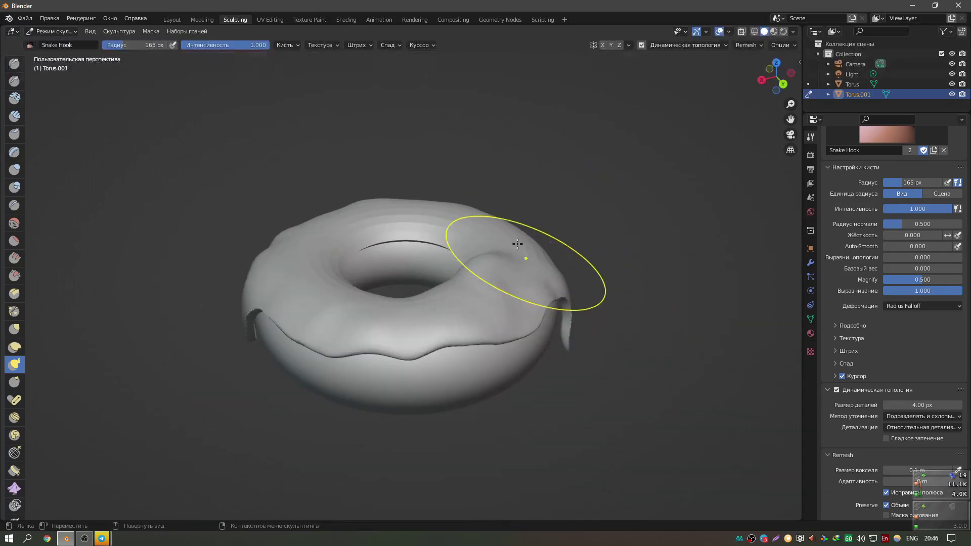
pyautogui.scroll(2, 517, 244)
pyautogui.moveTo(517, 238); pyautogui.dragTo(518, 196, button='middle')
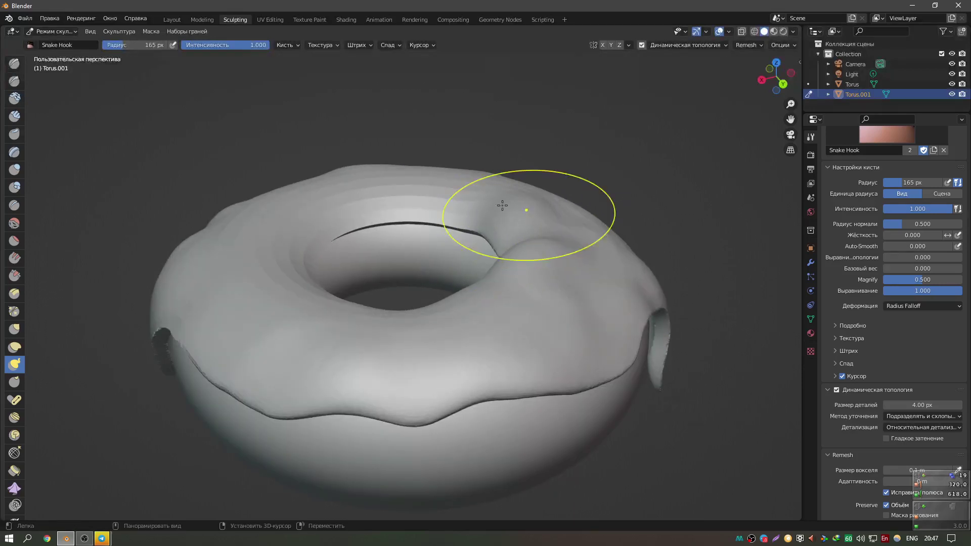
pyautogui.moveTo(335, 186); pyautogui.dragTo(326, 186)
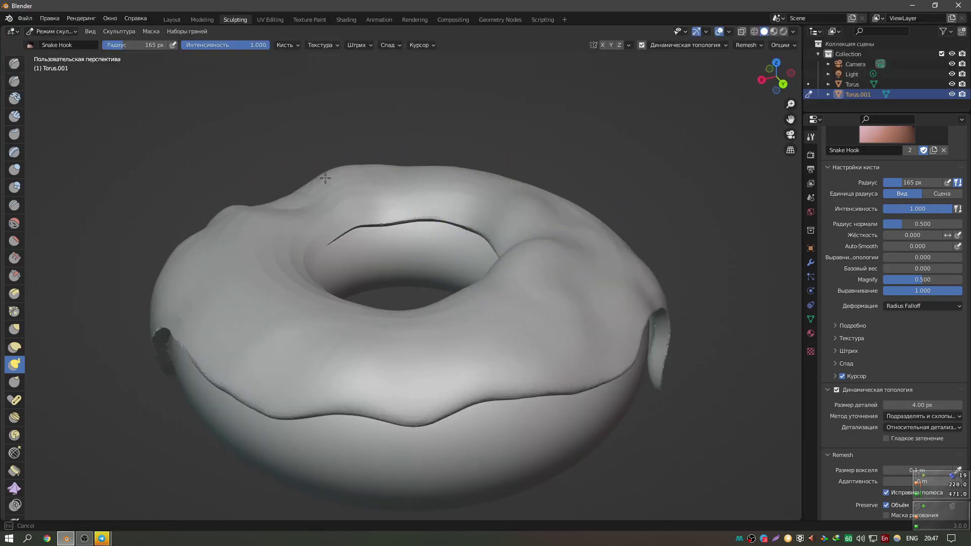
# Pull the inner rim toward the hole and draw a drip down from it.
pyautogui.moveTo(321, 273); pyautogui.dragTo(228, 271, button='middle')
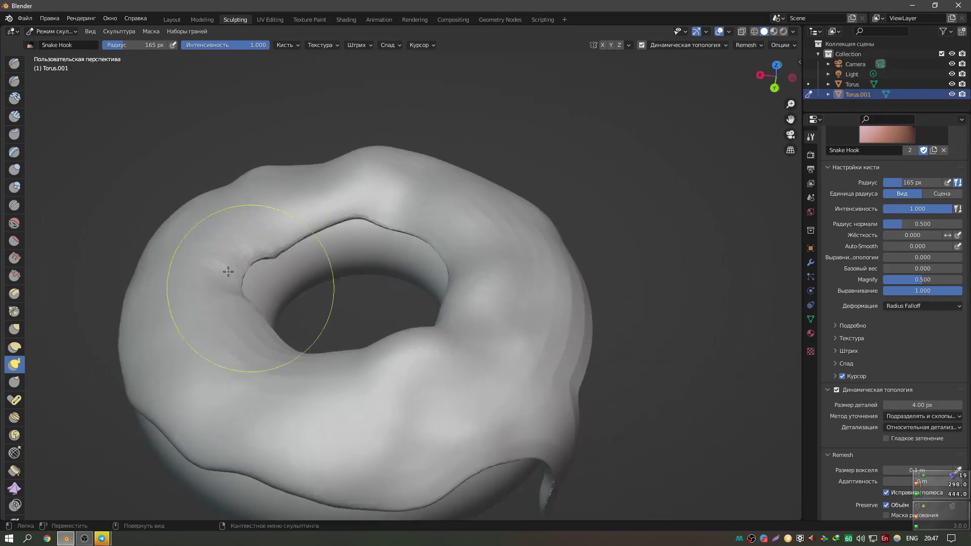
pyautogui.scroll(2, 217, 278)
pyautogui.moveTo(212, 280); pyautogui.dragTo(256, 359)
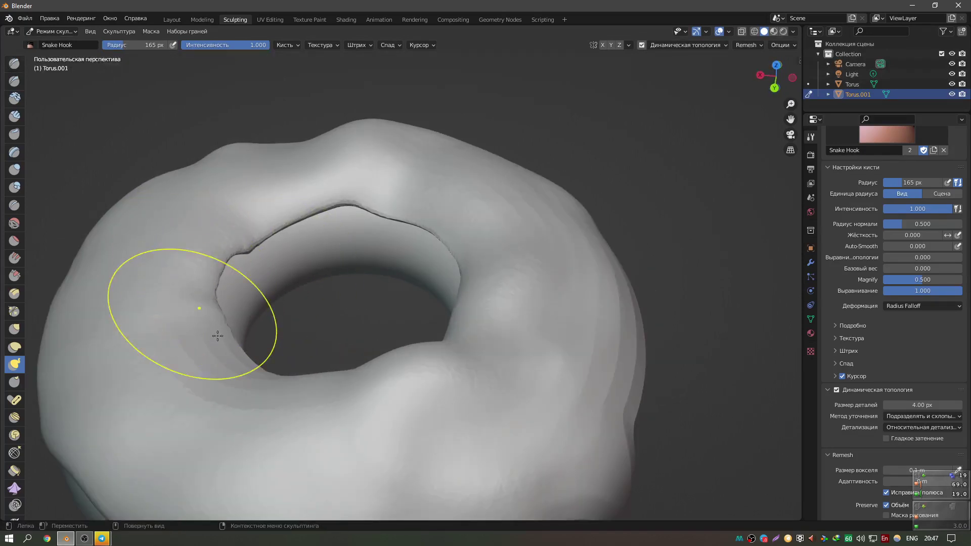
pyautogui.moveTo(279, 353); pyautogui.dragTo(299, 289, button='middle')
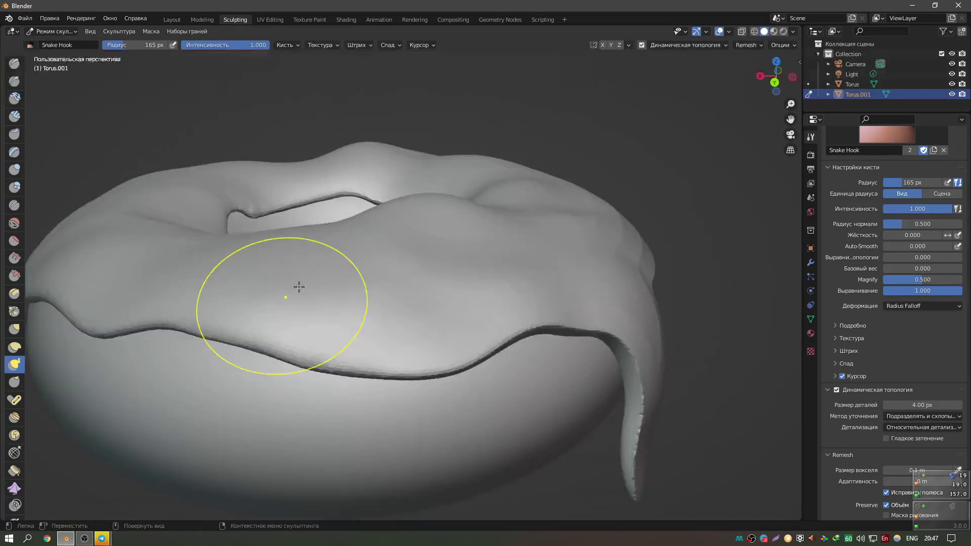
pyautogui.scroll(3, 354, 239)
pyautogui.moveTo(373, 227)
pyautogui.mouseDown(button='middle')
pyautogui.moveTo(326, 232)
pyautogui.moveTo(494, 199)
pyautogui.moveTo(434, 199)
pyautogui.mouseUp(button='middle')
pyautogui.moveTo(456, 197)
pyautogui.mouseDown()
pyautogui.moveTo(407, 314)
pyautogui.moveTo(349, 342)
pyautogui.mouseUp()
pyautogui.moveTo(349, 341); pyautogui.dragTo(368, 281, button='middle')
pyautogui.scroll(-3, 459, 284)
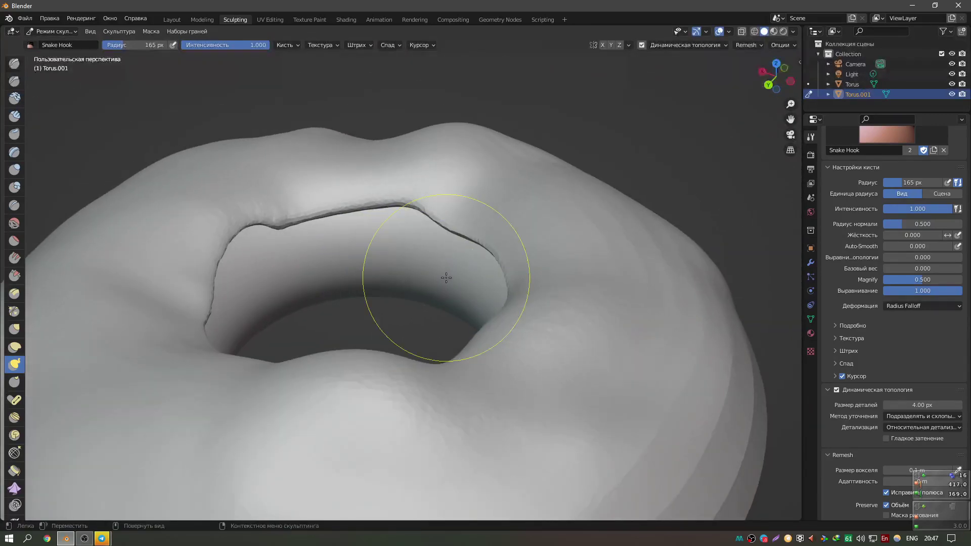
# Pull a long drip down from the icing's inner rim.
pyautogui.moveTo(444, 271)
pyautogui.mouseDown(button='middle')
pyautogui.moveTo(414, 248)
pyautogui.moveTo(419, 230)
pyautogui.moveTo(445, 304)
pyautogui.moveTo(462, 282)
pyautogui.mouseUp(button='middle')
pyautogui.scroll(-2, 414, 247)
pyautogui.scroll(3, 444, 304)
pyautogui.scroll(2, 427, 300)
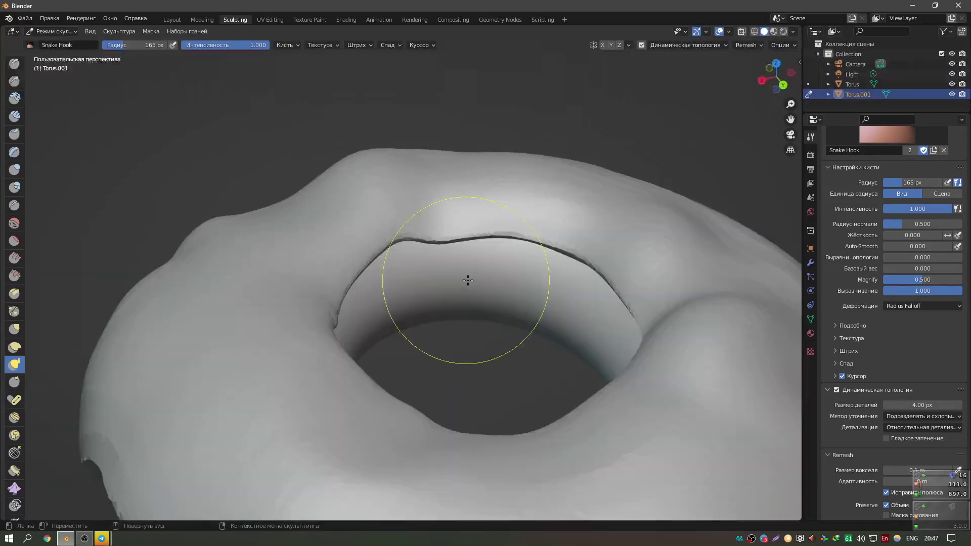
pyautogui.scroll(3, 462, 282)
pyautogui.moveTo(533, 256); pyautogui.dragTo(413, 202, button='middle')
pyautogui.moveTo(354, 226)
pyautogui.mouseDown()
pyautogui.moveTo(387, 400)
pyautogui.moveTo(422, 423)
pyautogui.mouseUp()
pyautogui.moveTo(423, 423); pyautogui.dragTo(433, 368, button='middle')
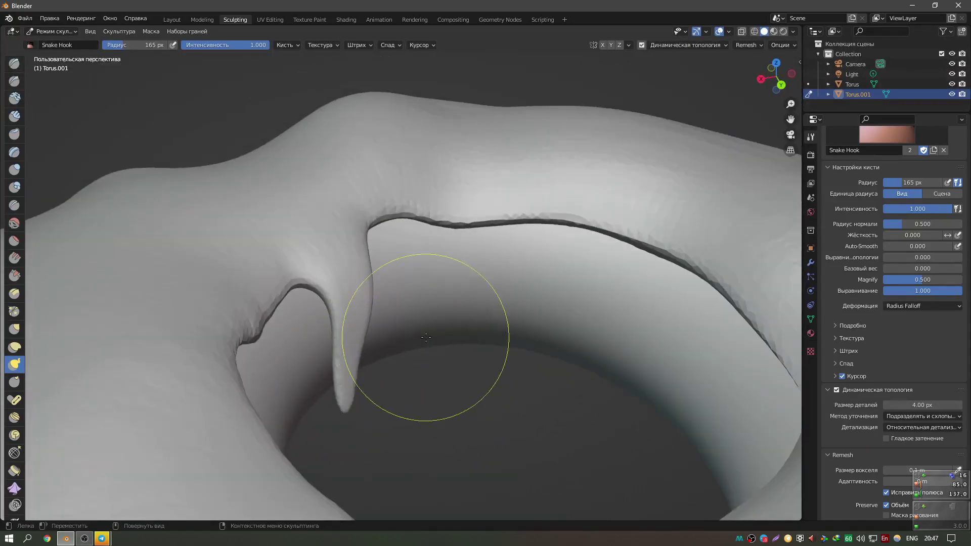
pyautogui.moveTo(423, 336); pyautogui.dragTo(347, 271, button='middle')
pyautogui.rightClick(304, 267)
# Bend the inner-rim drip into a downward hook and pull a V dip in the rim.
pyautogui.moveTo(528, 183)
pyautogui.mouseDown(button='middle')
pyautogui.moveTo(440, 266)
pyautogui.moveTo(273, 237)
pyautogui.moveTo(276, 253)
pyautogui.mouseUp(button='middle')
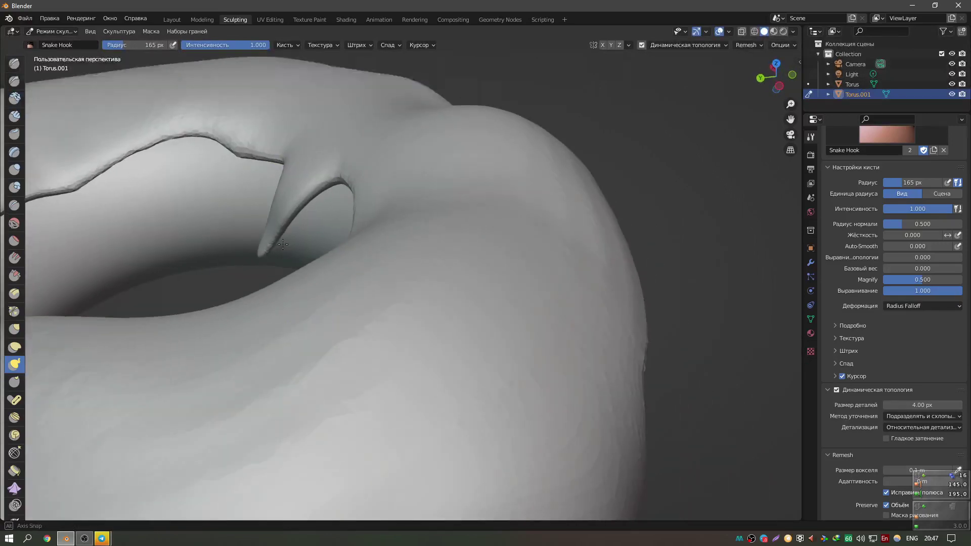
pyautogui.moveTo(276, 255)
pyautogui.mouseDown()
pyautogui.moveTo(286, 248)
pyautogui.moveTo(295, 299)
pyautogui.mouseUp()
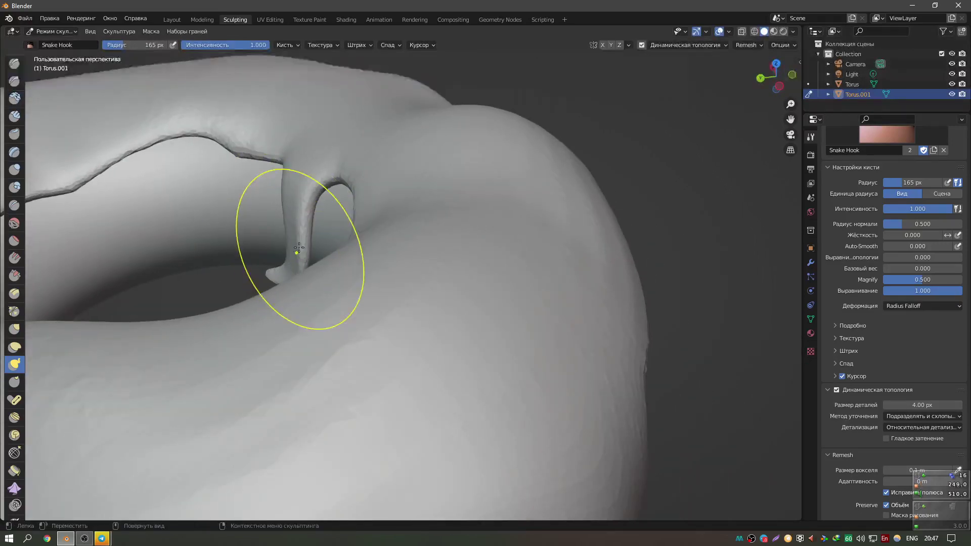
pyautogui.moveTo(295, 298)
pyautogui.mouseDown(button='middle')
pyautogui.moveTo(423, 303)
pyautogui.moveTo(478, 254)
pyautogui.moveTo(483, 266)
pyautogui.moveTo(466, 245)
pyautogui.mouseUp(button='middle')
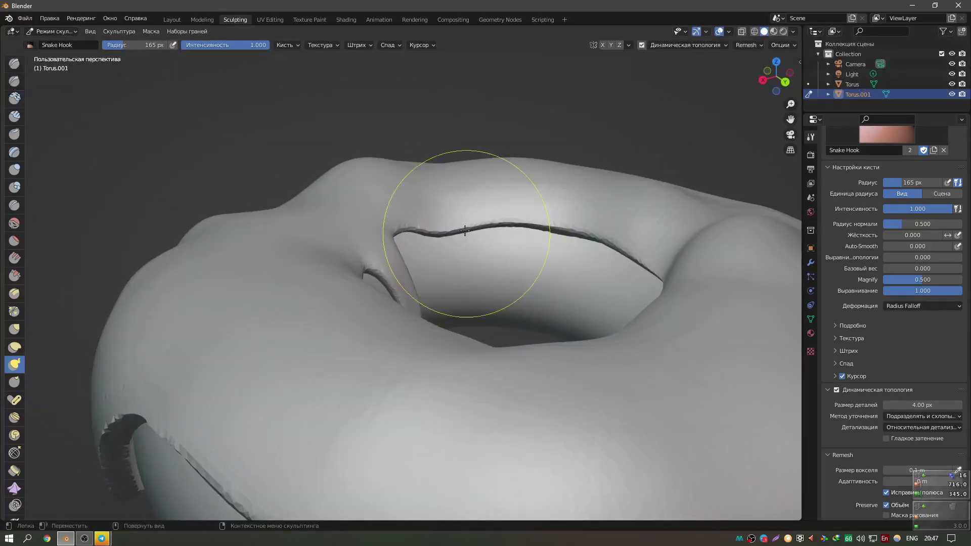
pyautogui.moveTo(466, 244)
pyautogui.mouseDown()
pyautogui.moveTo(481, 256)
pyautogui.moveTo(451, 282)
pyautogui.mouseUp()
pyautogui.scroll(-3, 577, 294)
pyautogui.moveTo(576, 293); pyautogui.dragTo(421, 212, button='middle')
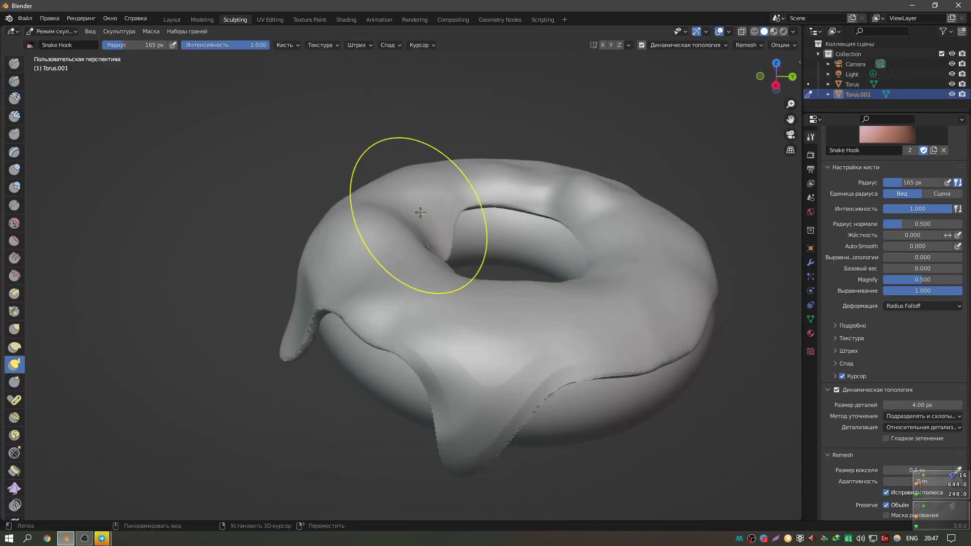
pyautogui.moveTo(576, 239)
pyautogui.mouseDown(button='middle')
pyautogui.moveTo(597, 243)
pyautogui.moveTo(537, 329)
pyautogui.mouseUp(button='middle')
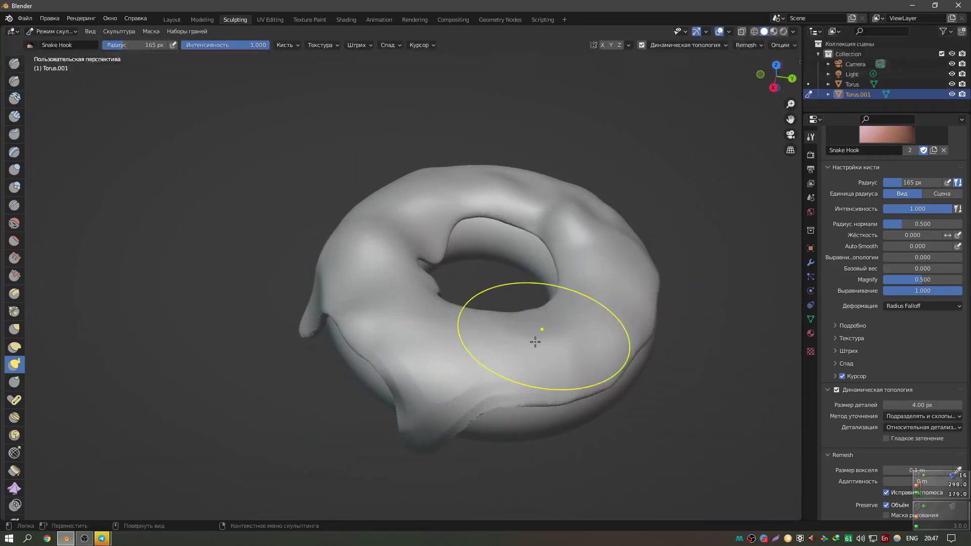
pyautogui.moveTo(501, 361); pyautogui.dragTo(491, 365, button='middle')
# Lengthen the left drip and pull a new drip from the icing's right edge.
pyautogui.moveTo(491, 364); pyautogui.dragTo(474, 290)
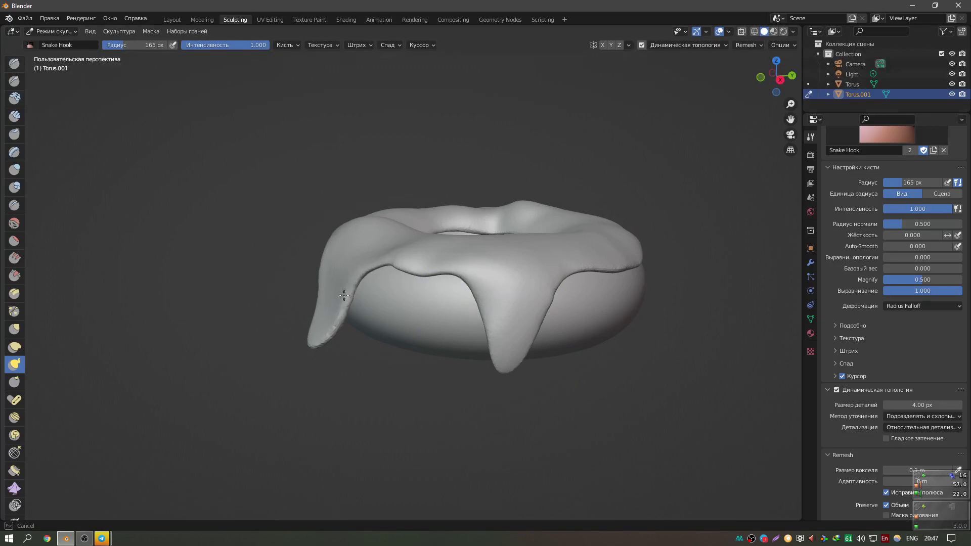
pyautogui.moveTo(344, 295); pyautogui.dragTo(381, 276)
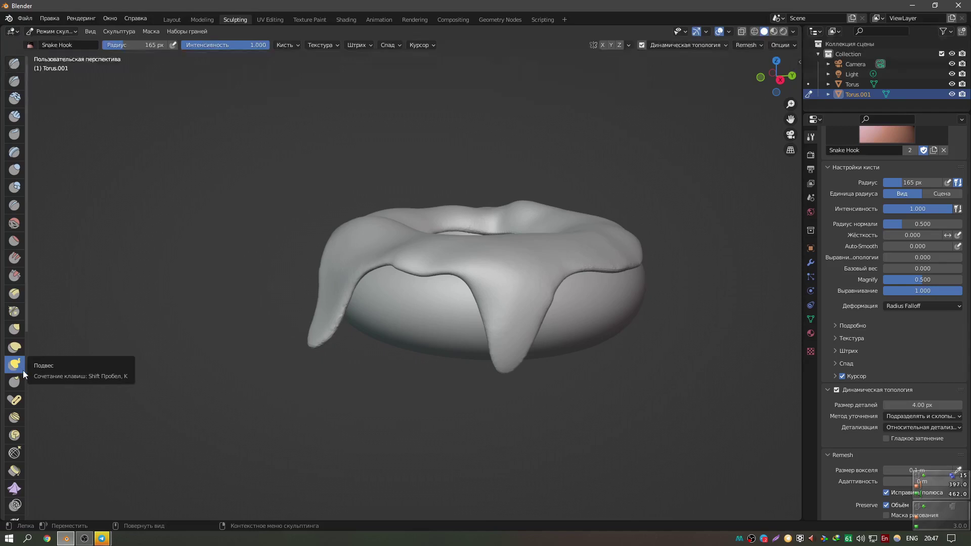
pyautogui.scroll(1, 506, 266)
pyautogui.moveTo(671, 274); pyautogui.dragTo(674, 275)
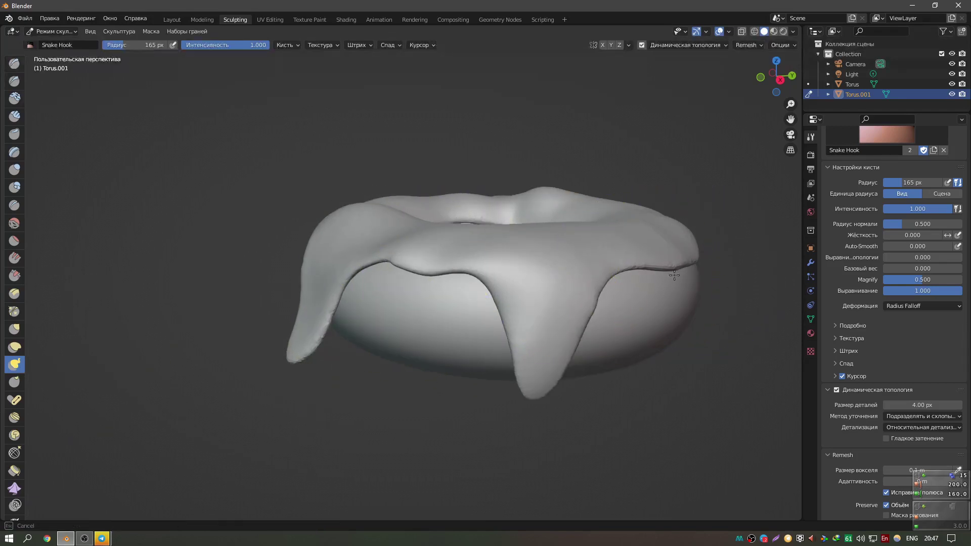
pyautogui.moveTo(685, 314); pyautogui.dragTo(683, 309)
pyautogui.moveTo(682, 310)
pyautogui.mouseDown(button='middle')
pyautogui.moveTo(602, 274)
pyautogui.moveTo(438, 273)
pyautogui.moveTo(518, 273)
pyautogui.moveTo(379, 303)
pyautogui.mouseUp(button='middle')
pyautogui.scroll(2, 438, 273)
# Add a rim bump and one more drip, then enter Edit Mode on the icing.
pyautogui.moveTo(380, 304)
pyautogui.mouseDown()
pyautogui.moveTo(356, 293)
pyautogui.moveTo(336, 304)
pyautogui.mouseUp()
pyautogui.moveTo(336, 304); pyautogui.dragTo(412, 281, button='middle')
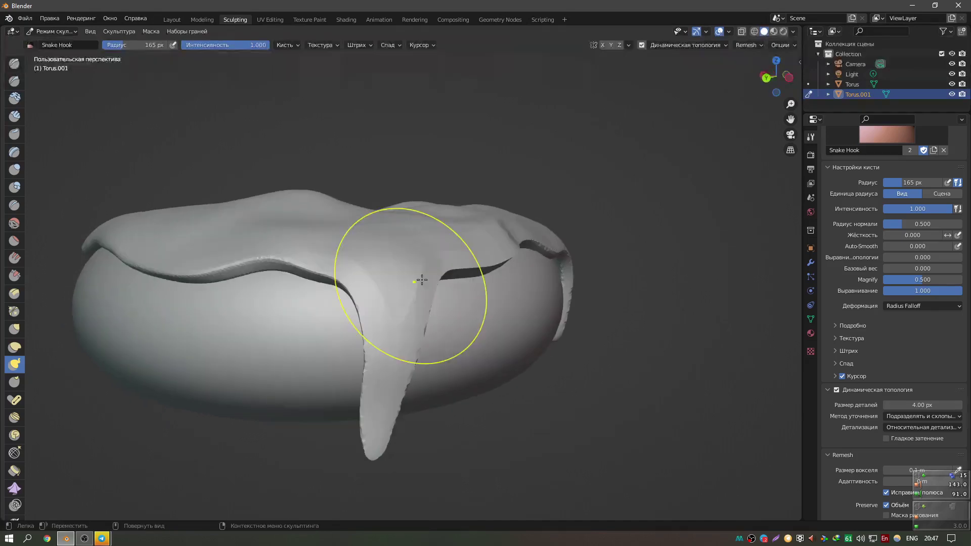
pyautogui.moveTo(412, 281)
pyautogui.mouseDown()
pyautogui.moveTo(515, 260)
pyautogui.moveTo(505, 284)
pyautogui.mouseUp()
pyautogui.moveTo(505, 284)
pyautogui.mouseDown(button='middle')
pyautogui.moveTo(401, 271)
pyautogui.moveTo(386, 281)
pyautogui.mouseUp(button='middle')
pyautogui.scroll(-2, 365, 284)
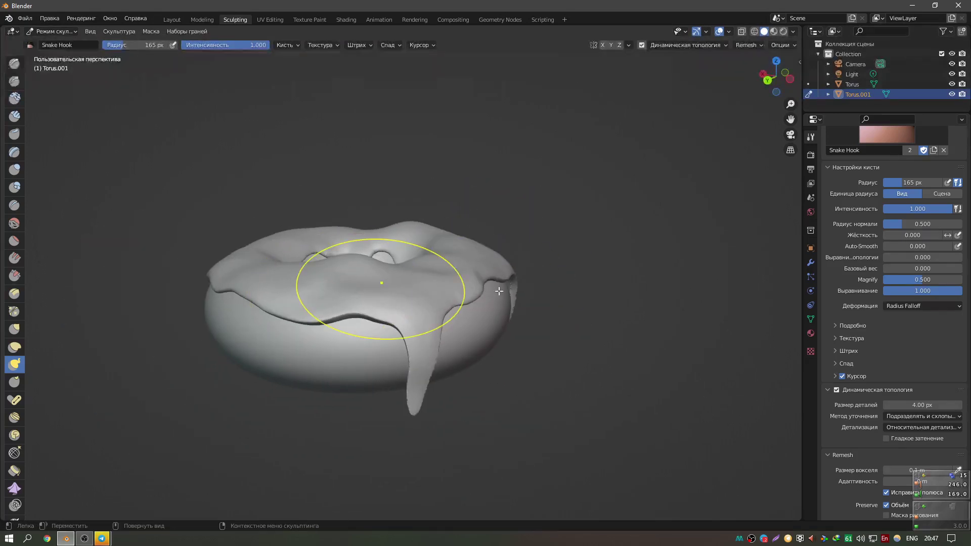
pyautogui.press('Tab')
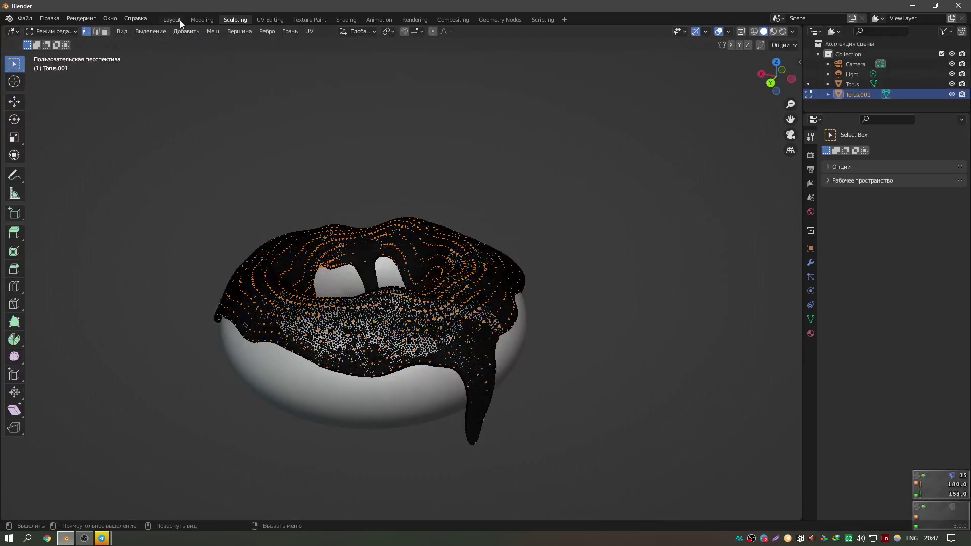
# Back in the Layout workspace, orbit and zoom to check the icing drips from low and high angles.
pyautogui.click(180, 20)
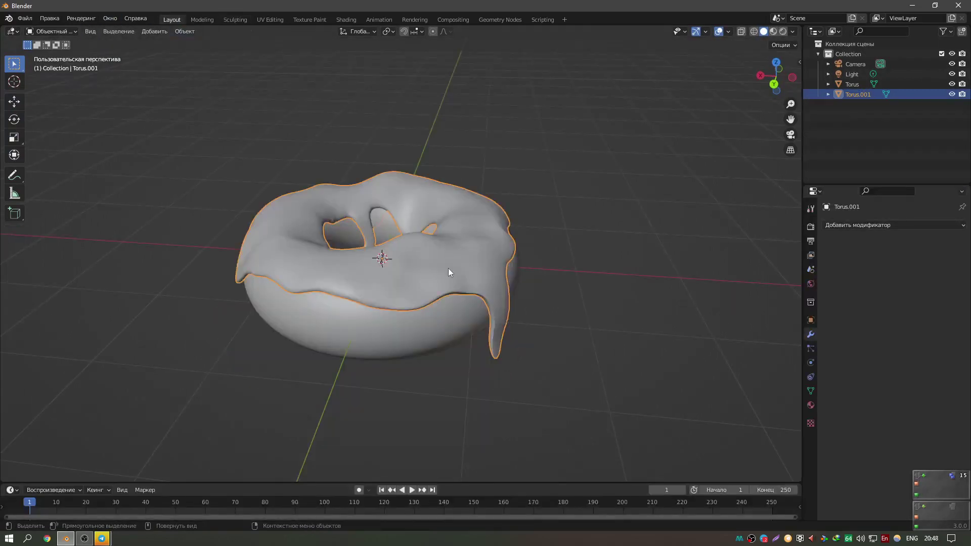
pyautogui.moveTo(449, 262); pyautogui.dragTo(483, 278, button='middle')
pyautogui.scroll(4, 482, 278)
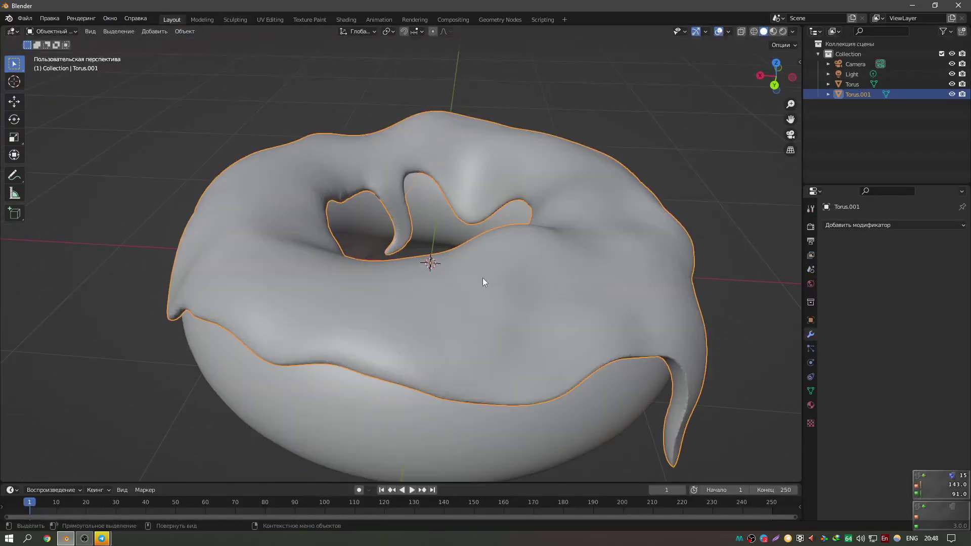
pyautogui.scroll(-5, 447, 224)
pyautogui.moveTo(447, 223)
pyautogui.mouseDown(button='middle')
pyautogui.moveTo(448, 234)
pyautogui.moveTo(430, 213)
pyautogui.mouseUp(button='middle')
pyautogui.scroll(5, 449, 234)
pyautogui.scroll(-3, 475, 233)
pyautogui.scroll(5, 548, 247)
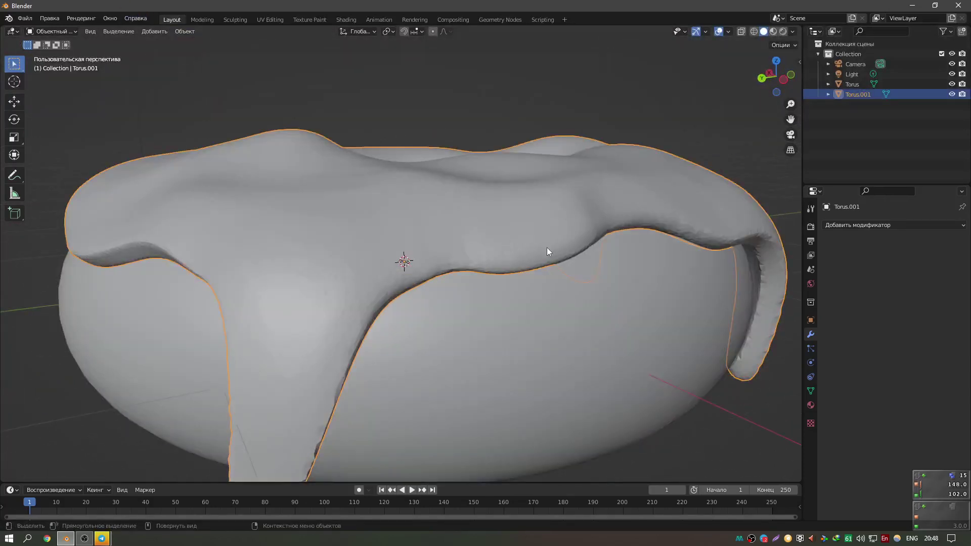
pyautogui.scroll(-4, 500, 253)
pyautogui.moveTo(500, 254); pyautogui.dragTo(472, 278, button='middle')
pyautogui.scroll(2, 472, 279)
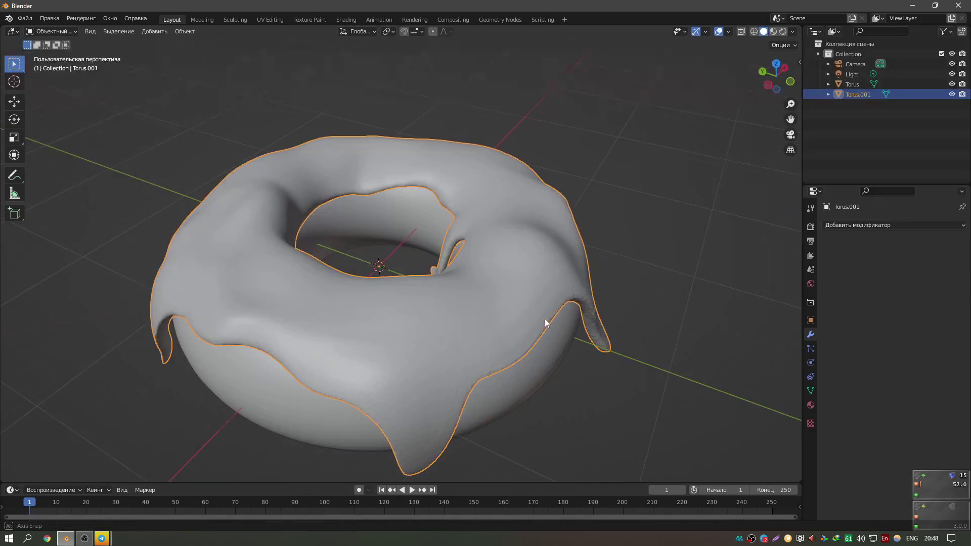
pyautogui.moveTo(545, 319); pyautogui.dragTo(545, 271, button='middle')
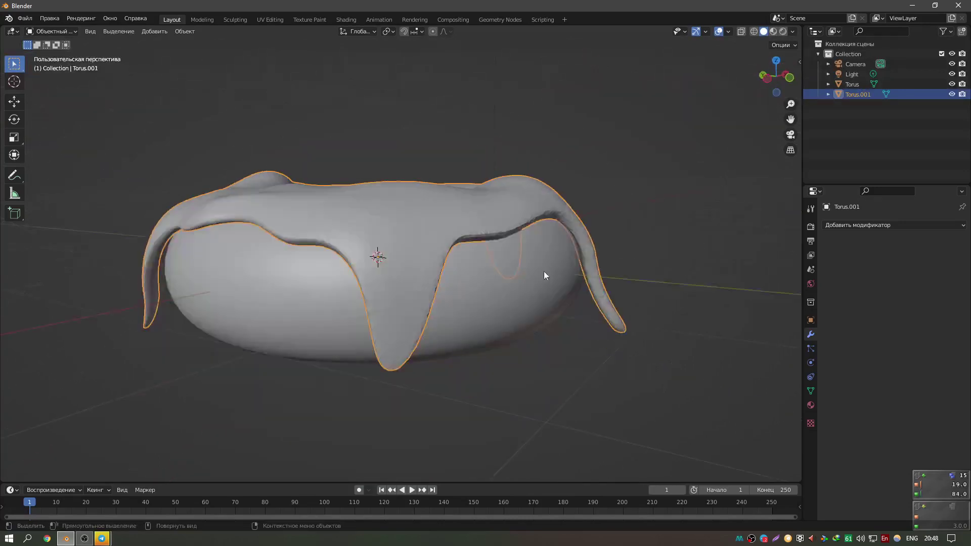
pyautogui.click(55, 18)
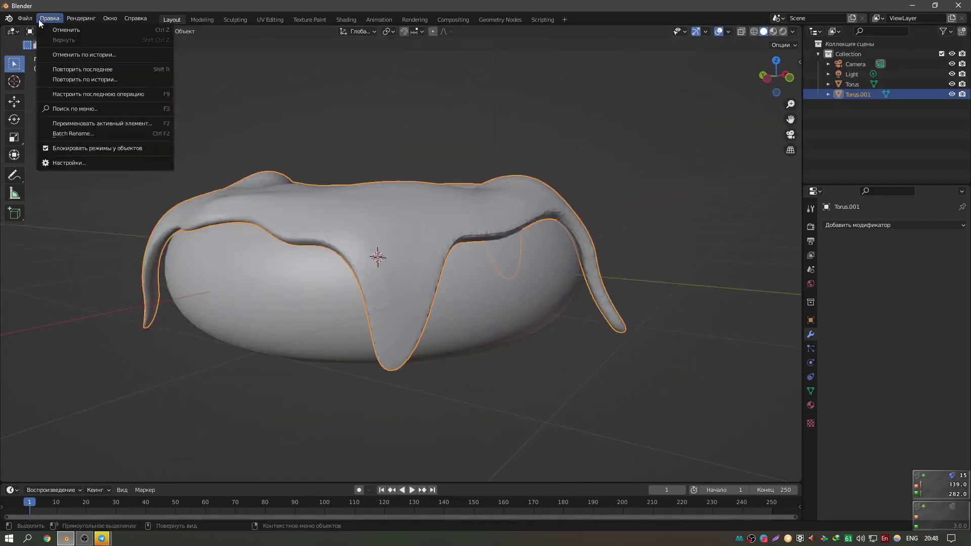
# Open the Add-ons preferences, search for 'ca' and check the category filter.
pyautogui.click(70, 163)
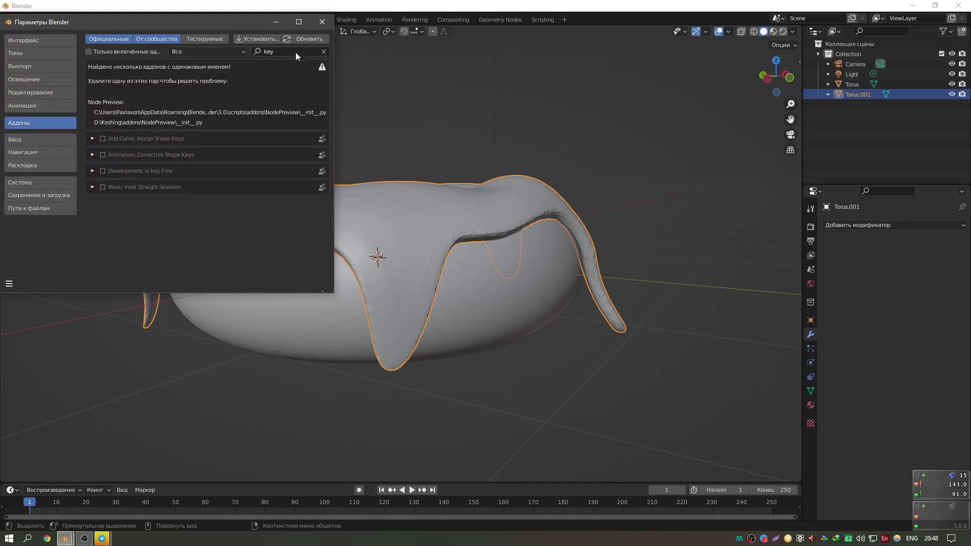
pyautogui.click(324, 53)
pyautogui.click(274, 52)
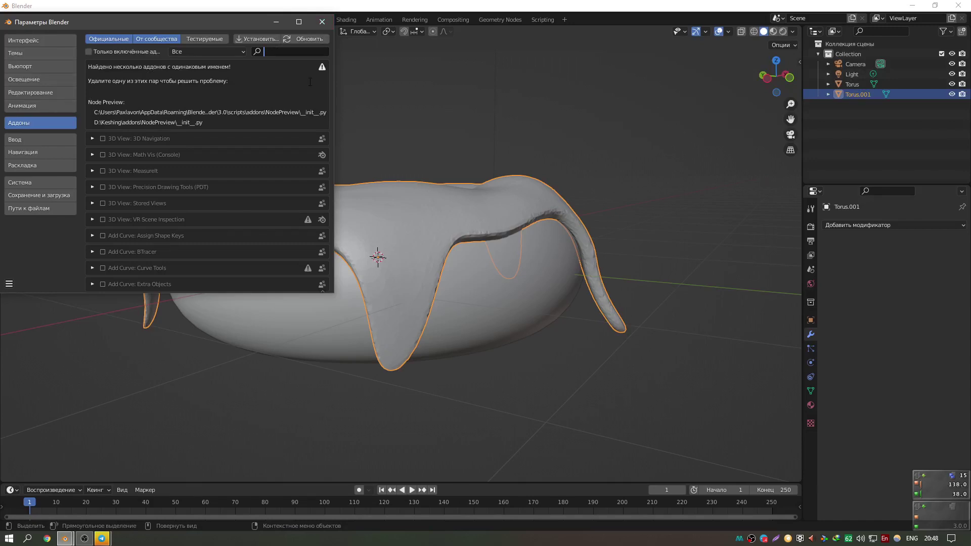
pyautogui.write('c')
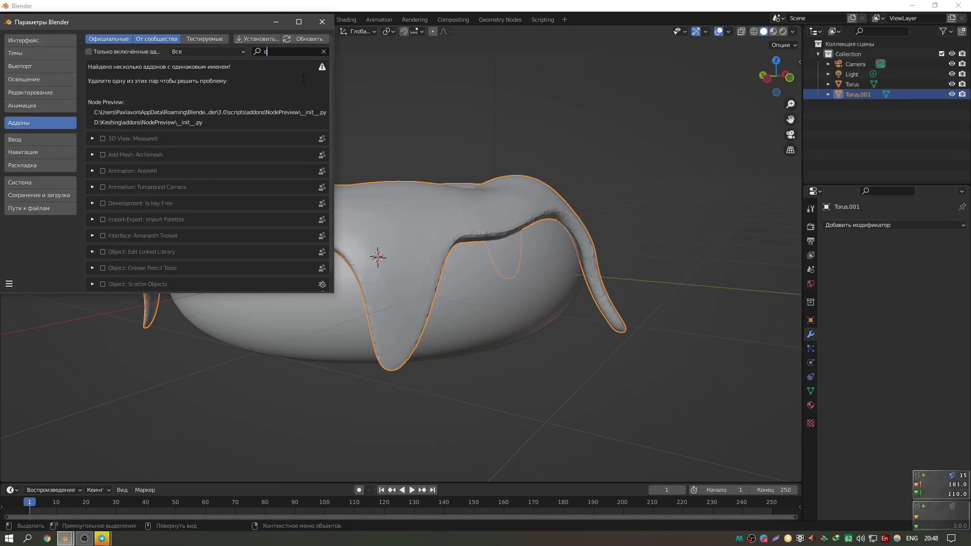
pyautogui.write('ad')
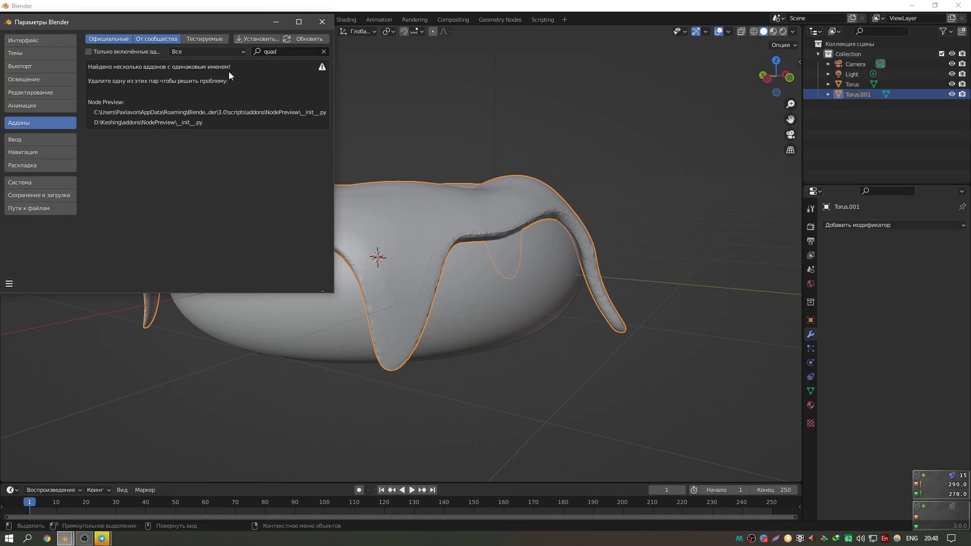
pyautogui.moveTo(242, 20); pyautogui.dragTo(371, 102)
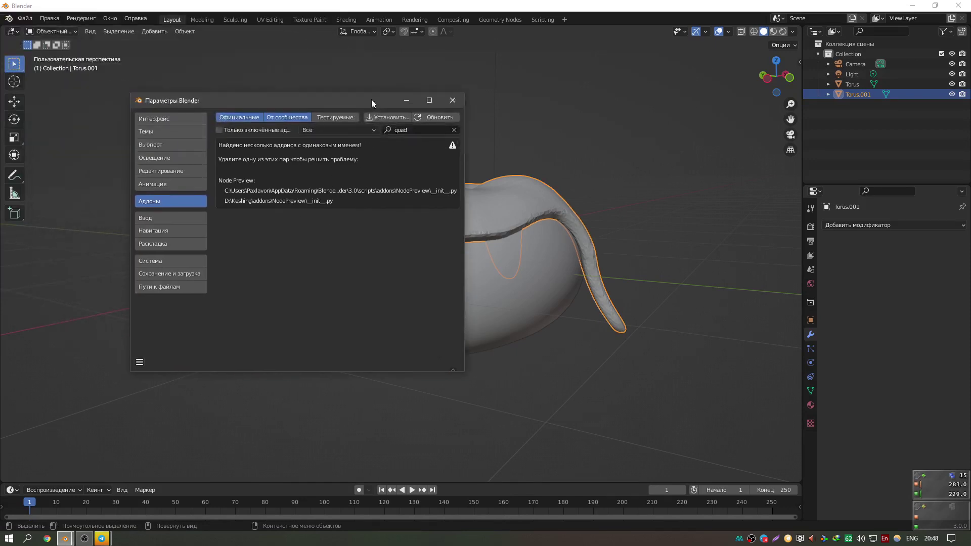
pyautogui.click(325, 132)
# Save the preferences and close the Preferences window.
pyautogui.click(140, 362)
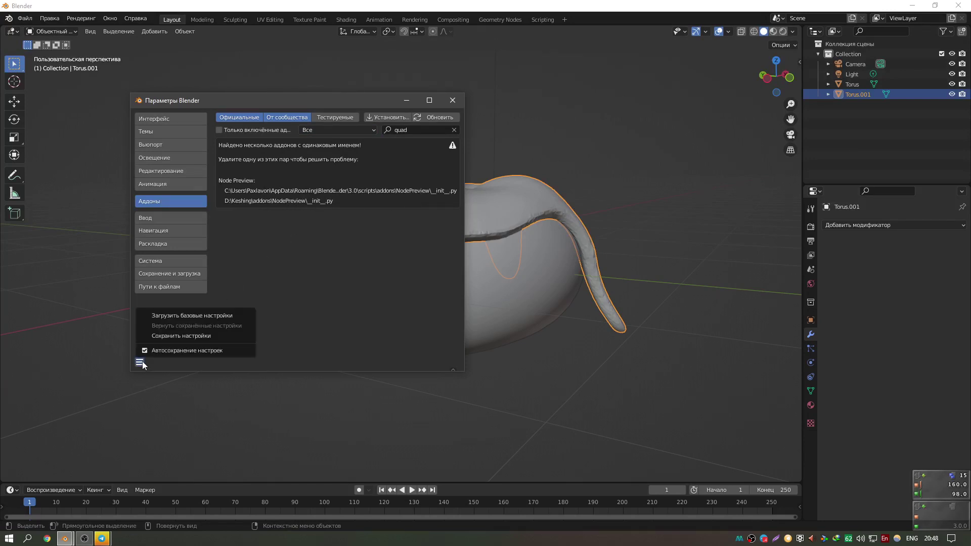
pyautogui.click(164, 337)
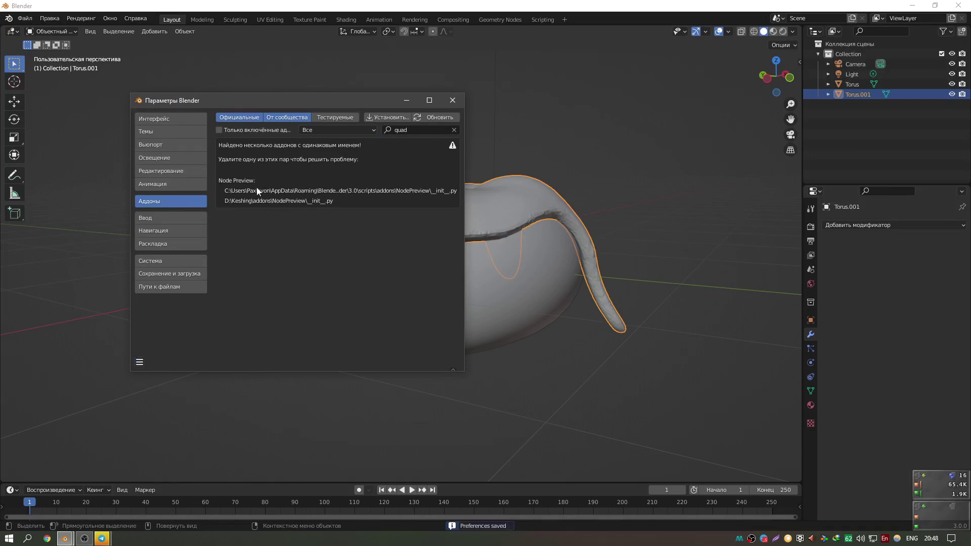
pyautogui.click(317, 131)
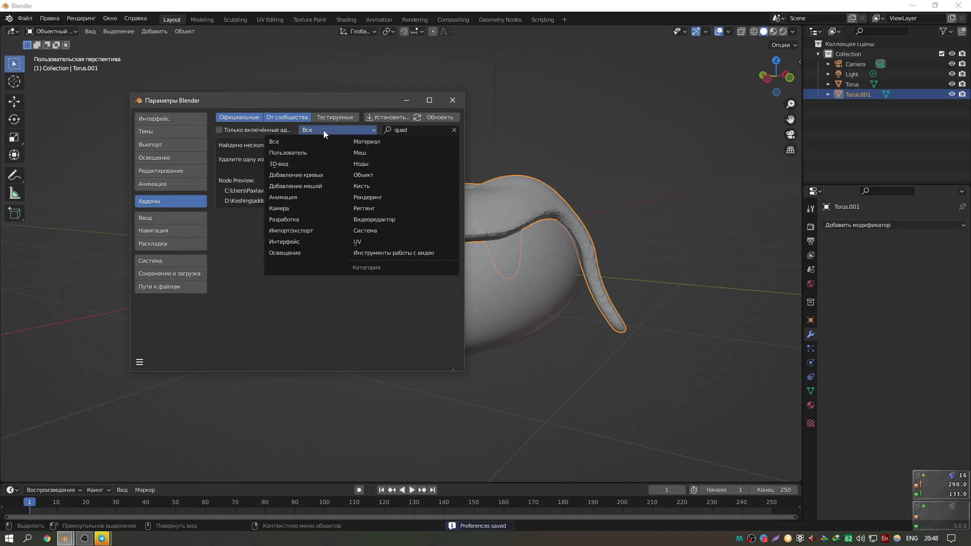
pyautogui.click(452, 100)
pyautogui.moveTo(448, 198); pyautogui.dragTo(859, 325, button='middle')
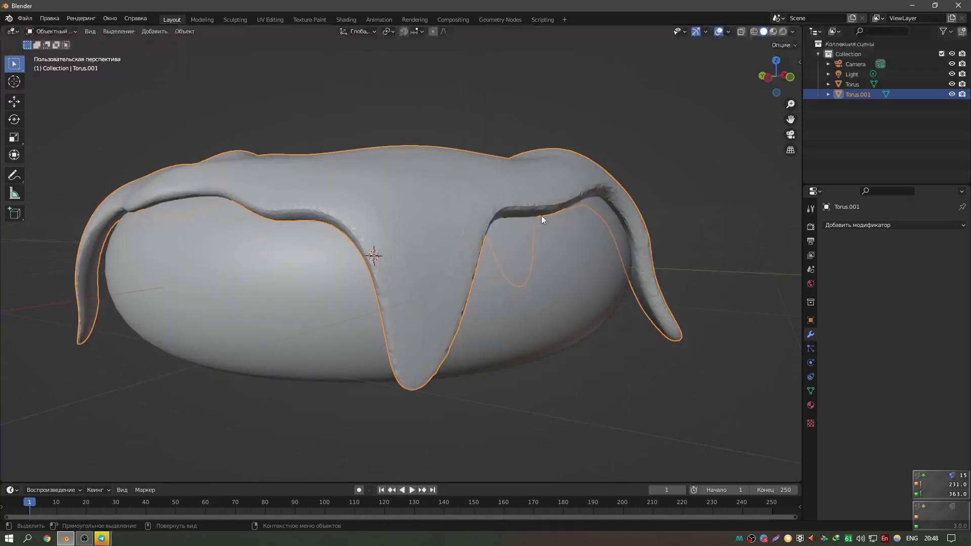
# Add a Remesh modifier to the icing in Sharp mode with octree depth 7.
pyautogui.click(892, 225)
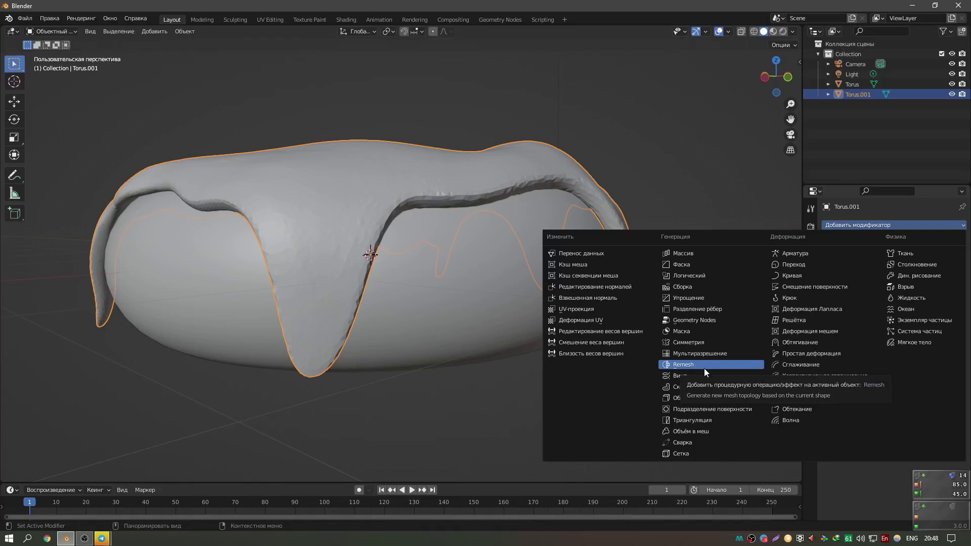
pyautogui.click(705, 364)
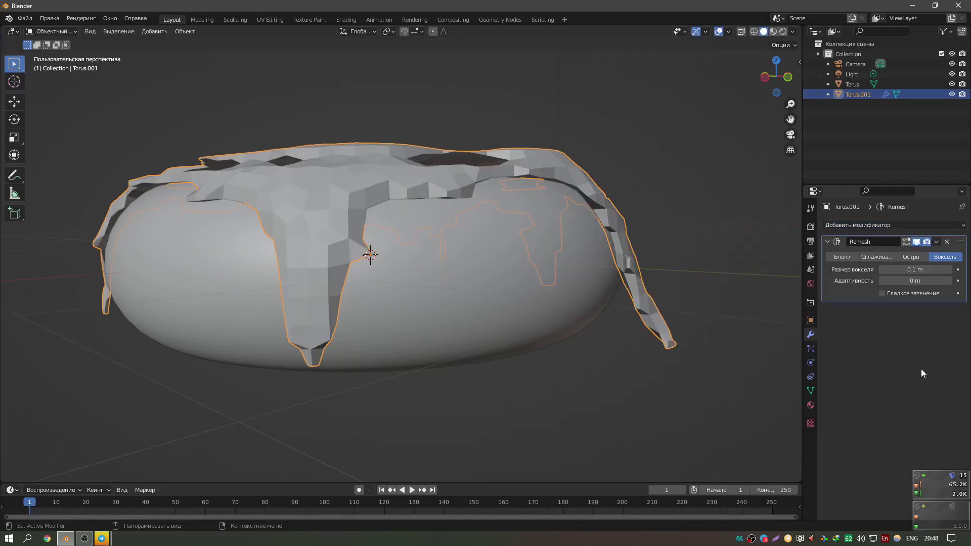
pyautogui.moveTo(579, 254); pyautogui.dragTo(619, 276, button='middle')
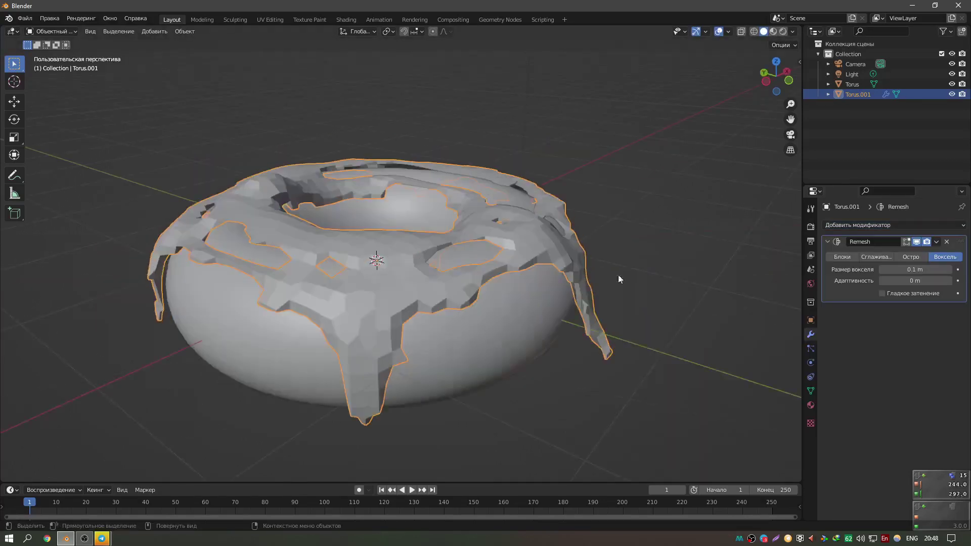
pyautogui.click(901, 257)
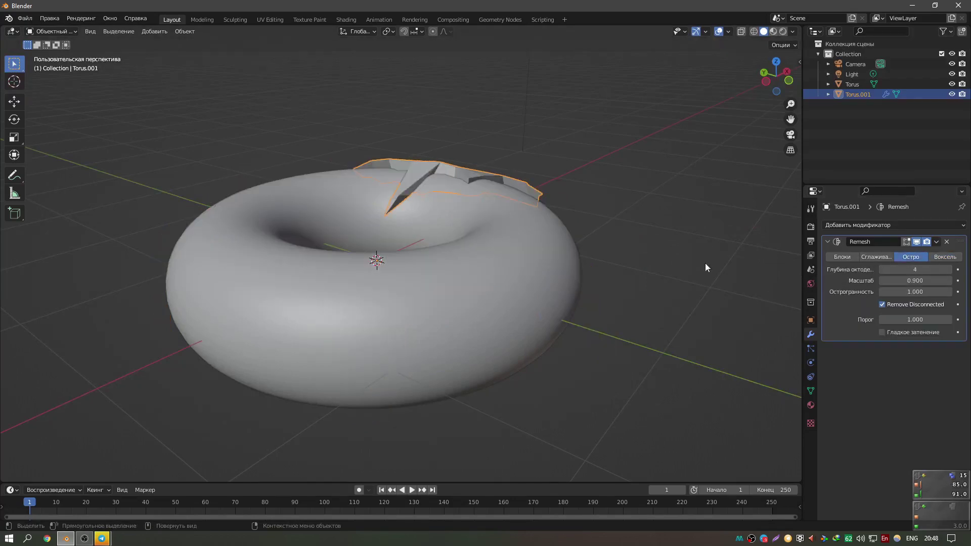
pyautogui.moveTo(707, 267); pyautogui.dragTo(663, 268, button='middle')
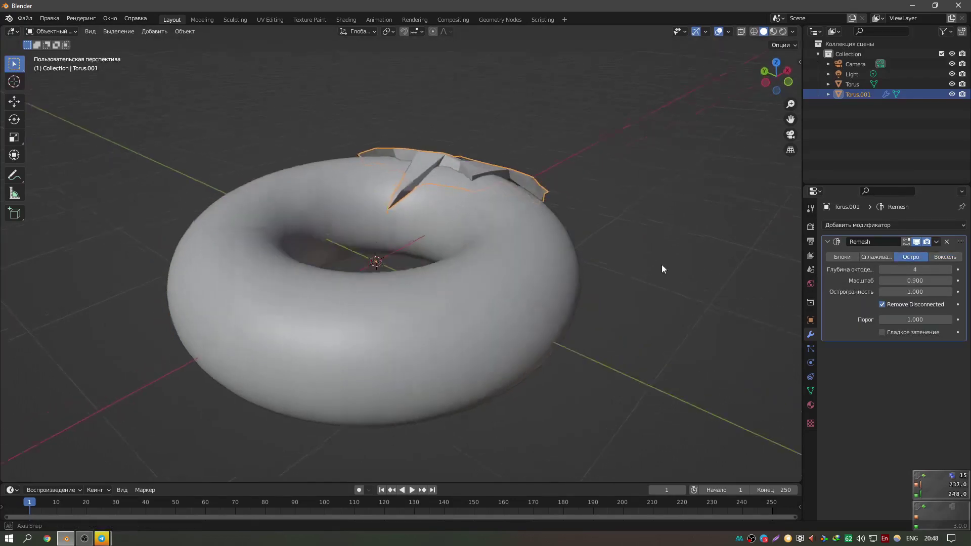
pyautogui.click(950, 269)
pyautogui.click(949, 270)
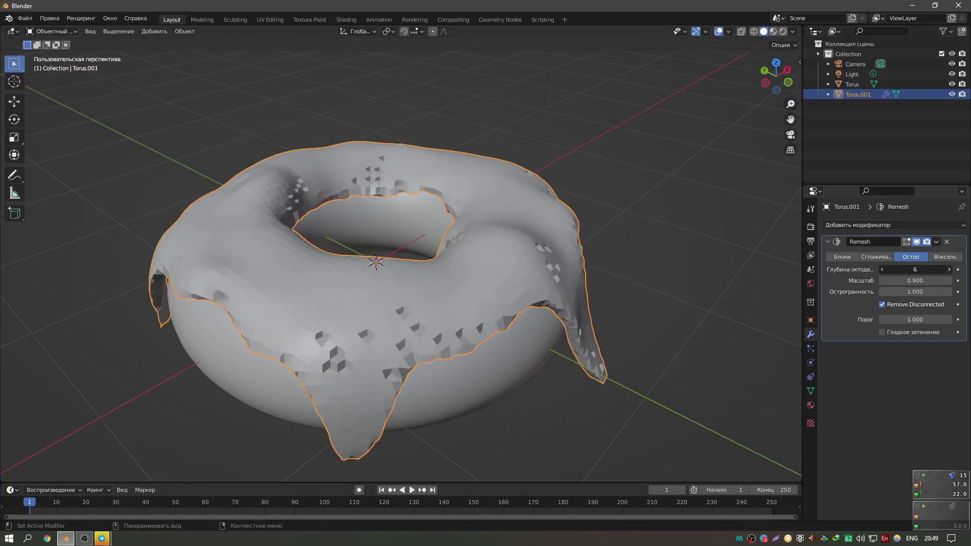
pyautogui.click(950, 270)
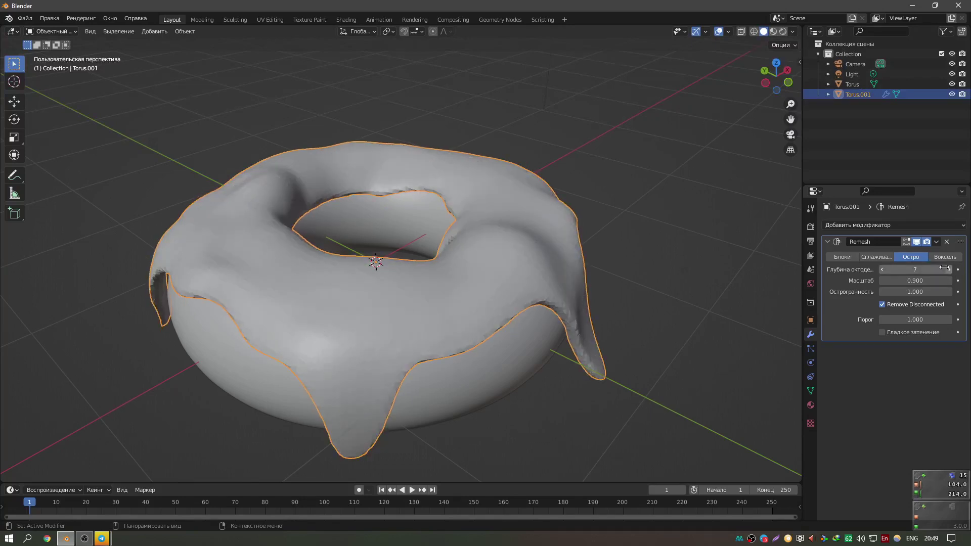
# Switch the remesh to Smooth mode and inspect the resulting vertices in edit mode.
pyautogui.click(887, 256)
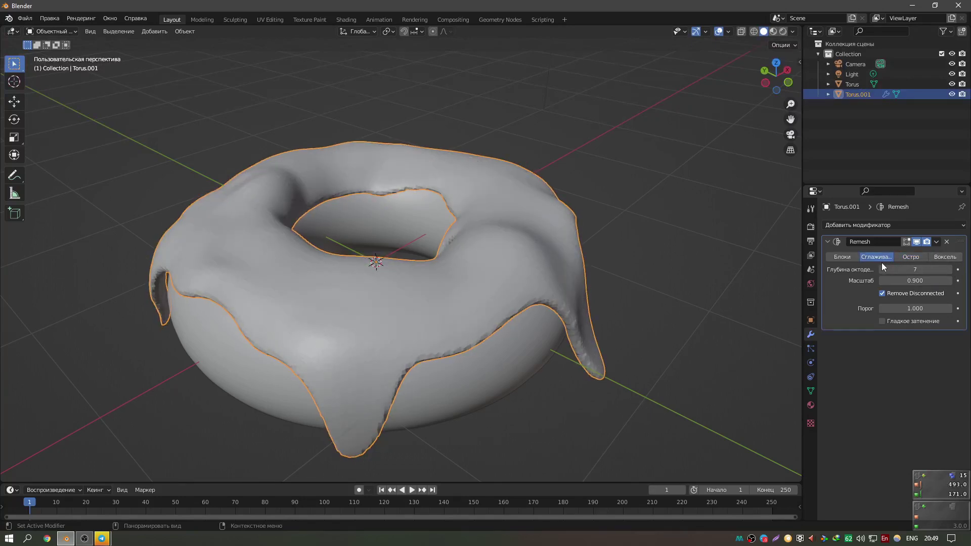
pyautogui.scroll(4, 690, 324)
pyautogui.moveTo(690, 324); pyautogui.dragTo(670, 289, button='middle')
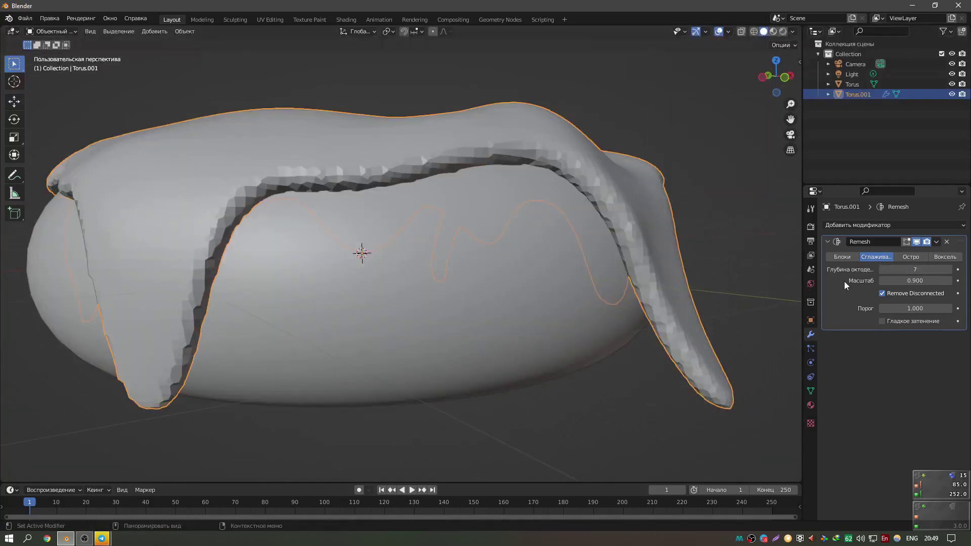
pyautogui.moveTo(770, 255); pyautogui.dragTo(706, 281, button='middle')
pyautogui.press('Tab')
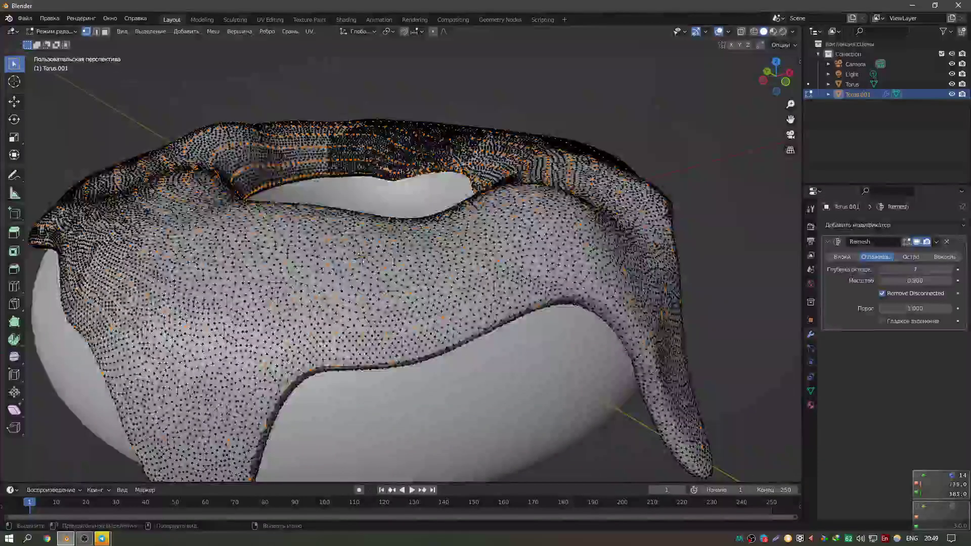
pyautogui.scroll(-2, 565, 277)
pyautogui.press('Tab')
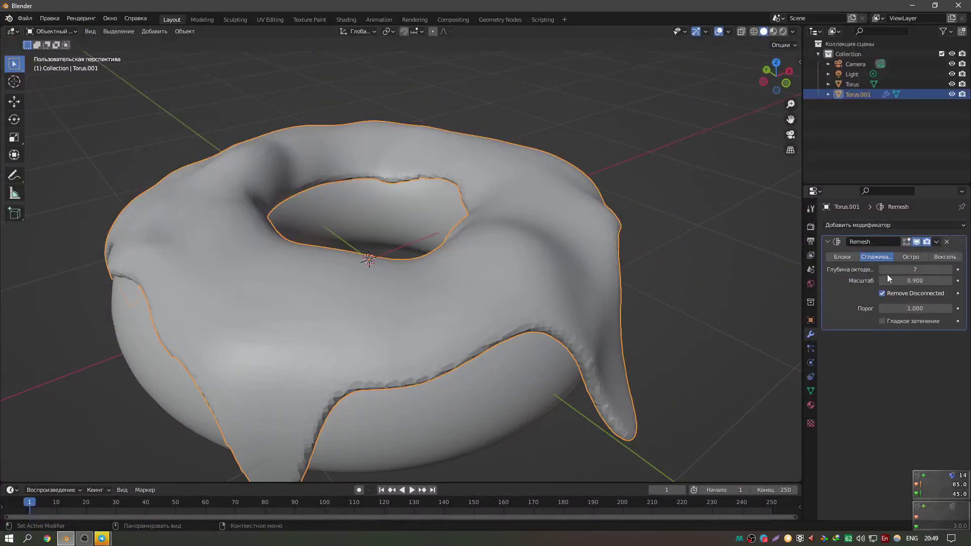
# Lower octree depth to 5, try Blocks and Sharp, then settle on Voxel with about 0.066 m voxel size.
pyautogui.click(881, 270)
pyautogui.click(882, 270)
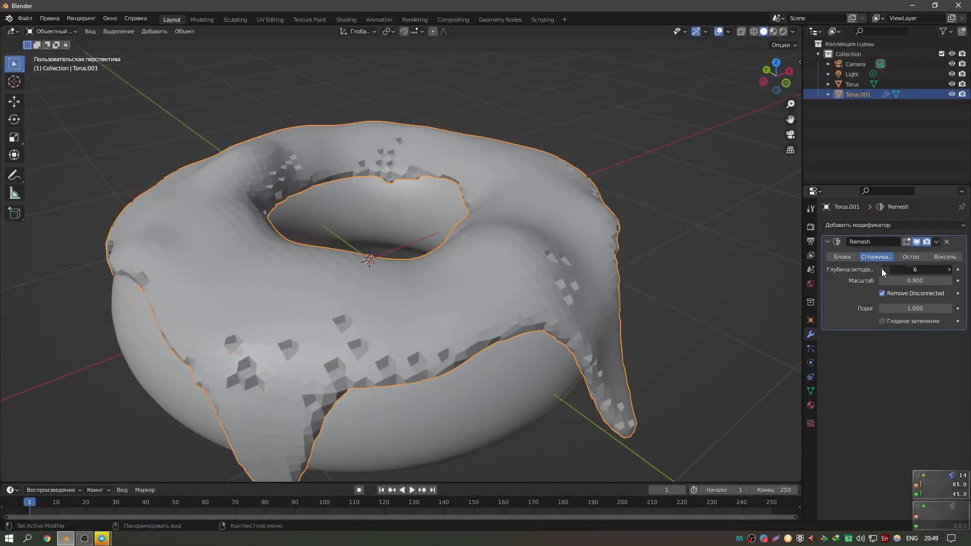
pyautogui.click(858, 258)
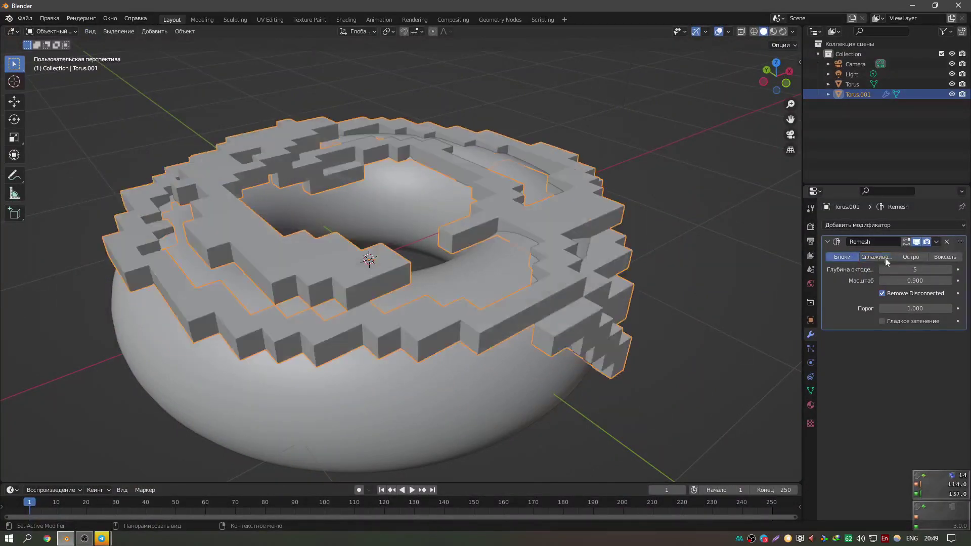
pyautogui.click(924, 257)
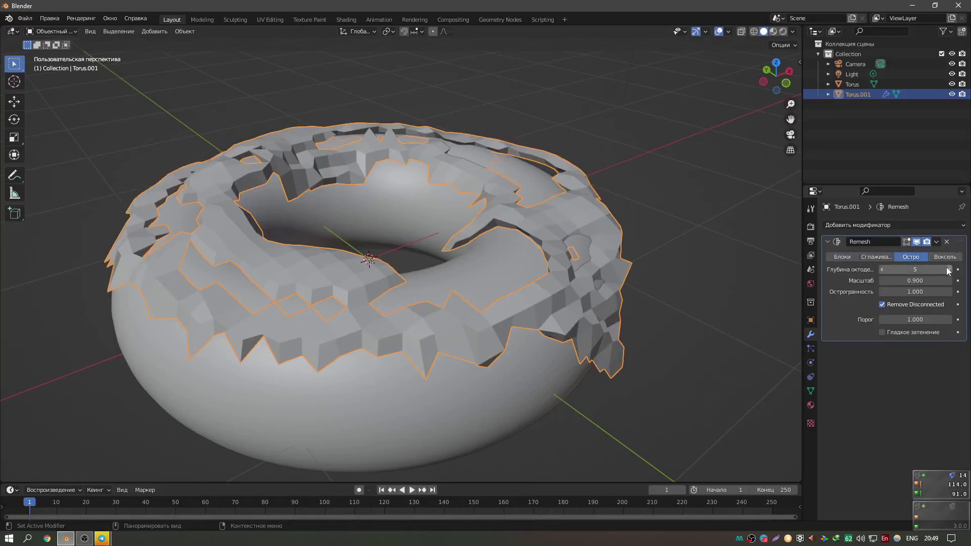
pyautogui.click(944, 258)
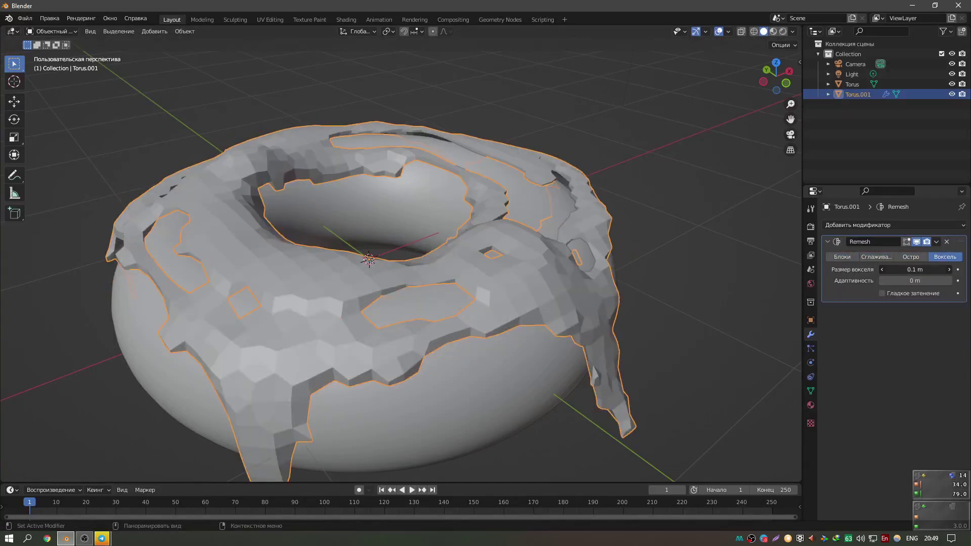
pyautogui.moveTo(916, 269)
pyautogui.mouseDown()
pyautogui.moveTo(900, 269)
pyautogui.moveTo(920, 271)
pyautogui.mouseUp()
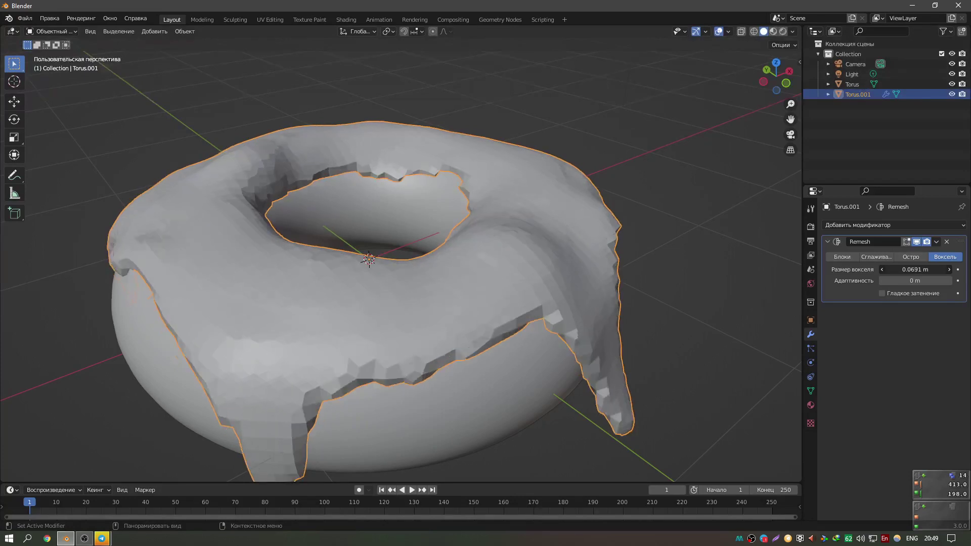
# Shade the icing smooth.
pyautogui.moveTo(632, 314); pyautogui.dragTo(603, 254, button='middle')
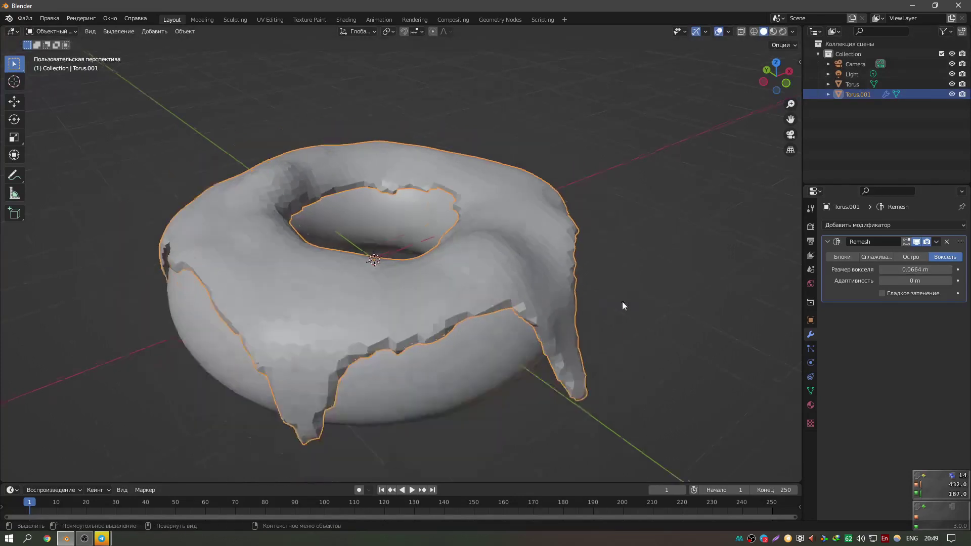
pyautogui.rightClick(493, 217)
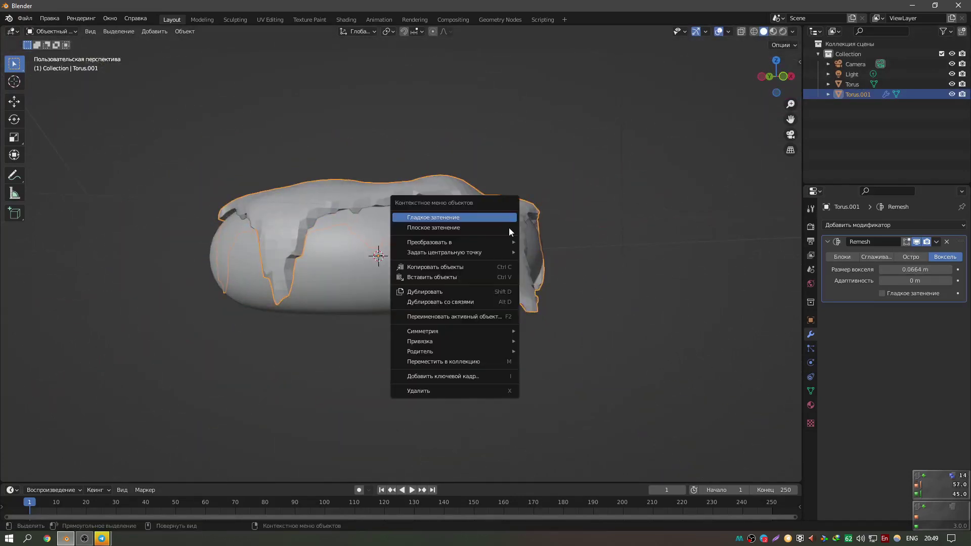
pyautogui.moveTo(509, 227)
pyautogui.mouseDown(button='middle')
pyautogui.moveTo(529, 240)
pyautogui.moveTo(532, 268)
pyautogui.mouseUp(button='middle')
pyautogui.rightClick(511, 234)
pyautogui.click(514, 236)
pyautogui.scroll(2, 532, 268)
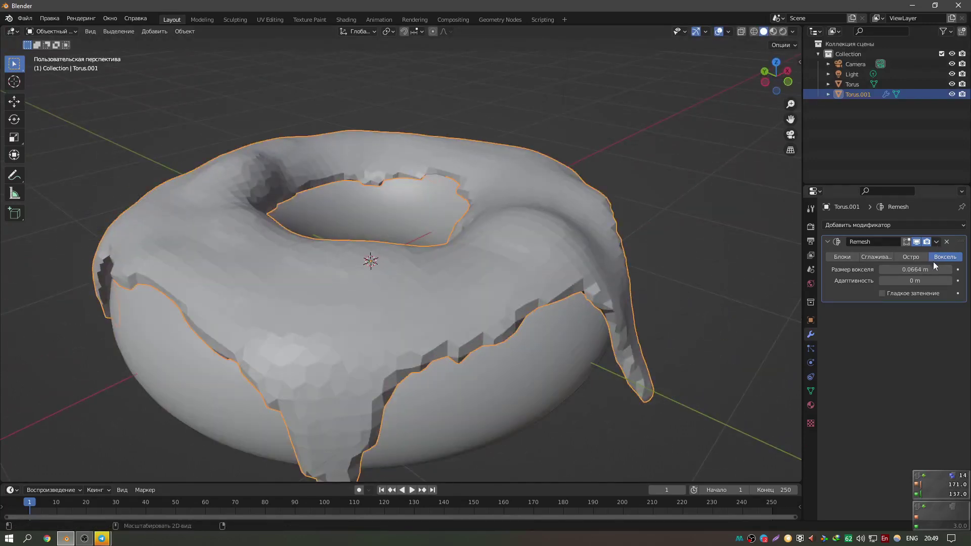
# Apply the voxel Remesh modifier and inspect the dense mesh in edit mode.
pyautogui.click(948, 242)
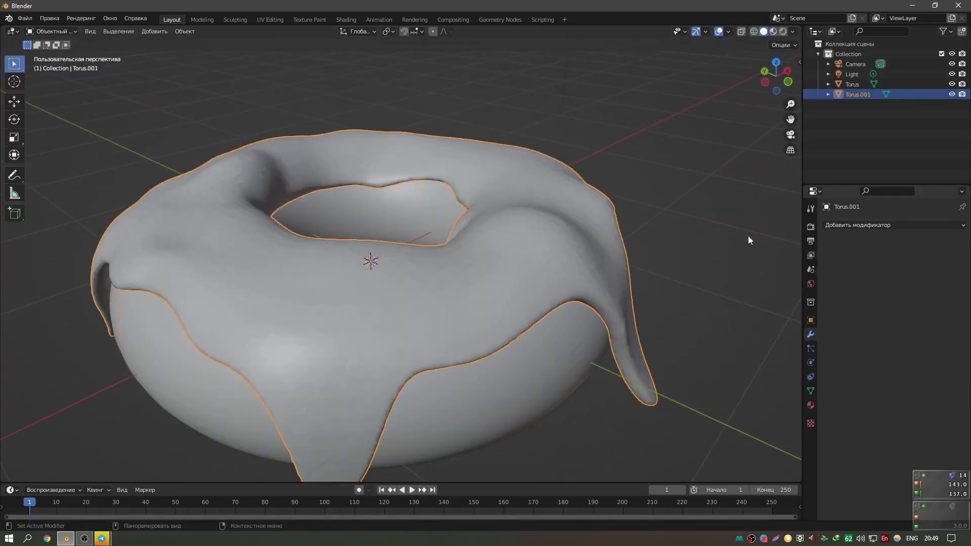
pyautogui.moveTo(748, 236); pyautogui.dragTo(496, 235, button='middle')
pyautogui.scroll(2, 445, 179)
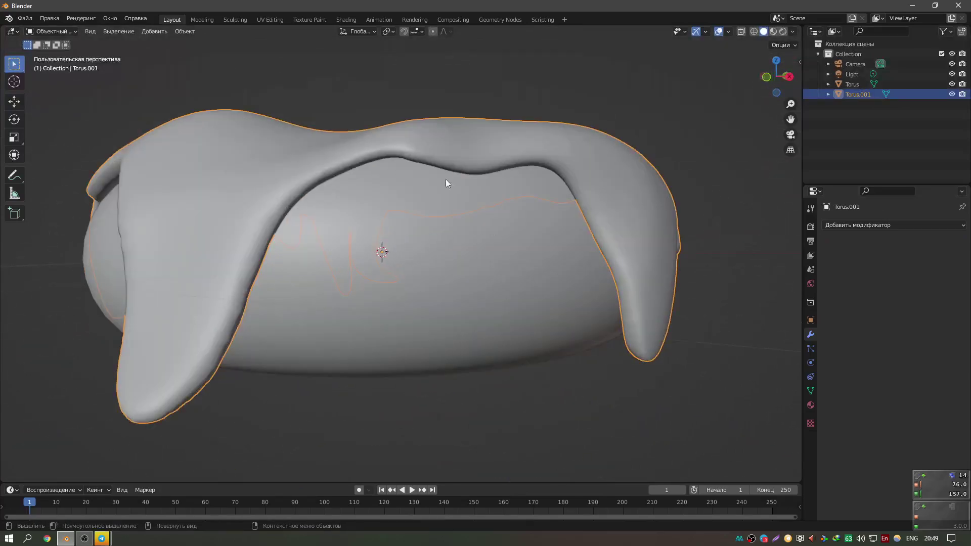
pyautogui.press('Tab')
pyautogui.scroll(3, 445, 228)
pyautogui.moveTo(445, 179)
pyautogui.mouseDown(button='middle')
pyautogui.moveTo(445, 228)
pyautogui.moveTo(488, 190)
pyautogui.moveTo(468, 168)
pyautogui.moveTo(490, 225)
pyautogui.moveTo(418, 174)
pyautogui.moveTo(432, 163)
pyautogui.moveTo(455, 225)
pyautogui.moveTo(506, 241)
pyautogui.moveTo(226, 79)
pyautogui.mouseUp(button='middle')
pyautogui.press('Tab')
pyautogui.scroll(-5, 452, 205)
pyautogui.scroll(2, 489, 224)
pyautogui.scroll(2, 497, 231)
pyautogui.scroll(-3, 432, 163)
pyautogui.scroll(2, 455, 225)
pyautogui.scroll(3, 476, 230)
pyautogui.scroll(3, 486, 235)
pyautogui.scroll(-4, 506, 241)
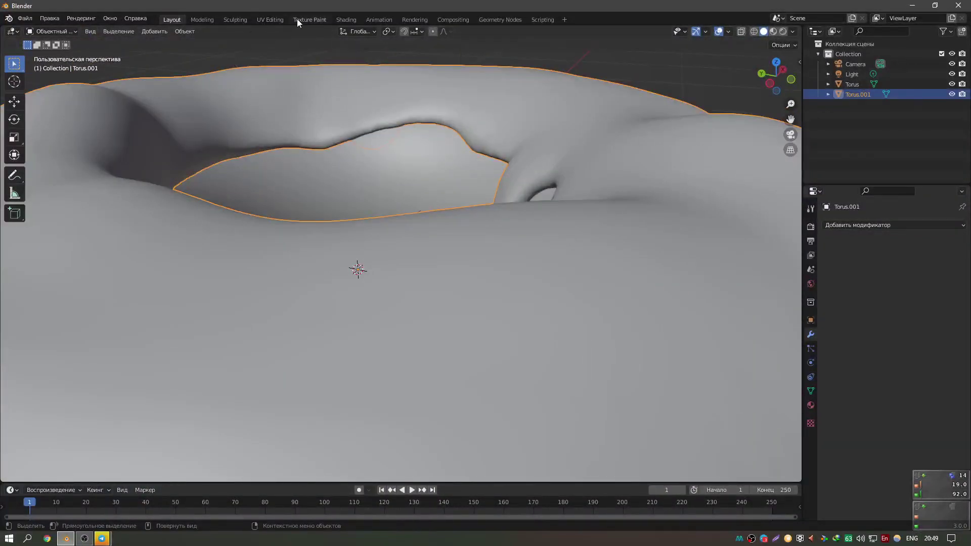
# In the Sculpting workspace, select the Inflate/Deflate brush.
pyautogui.click(244, 19)
pyautogui.scroll(-3, 385, 313)
pyautogui.scroll(4, 444, 300)
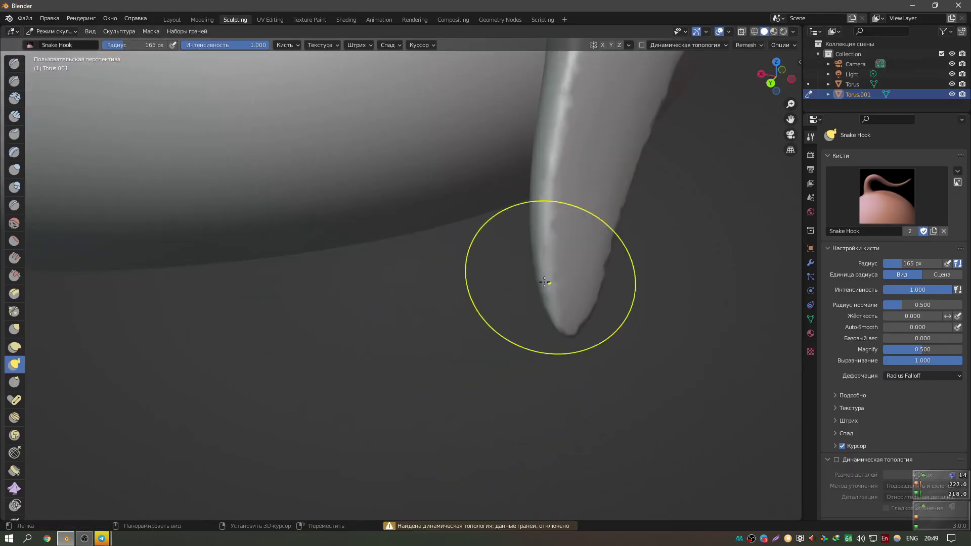
pyautogui.scroll(2, 506, 299)
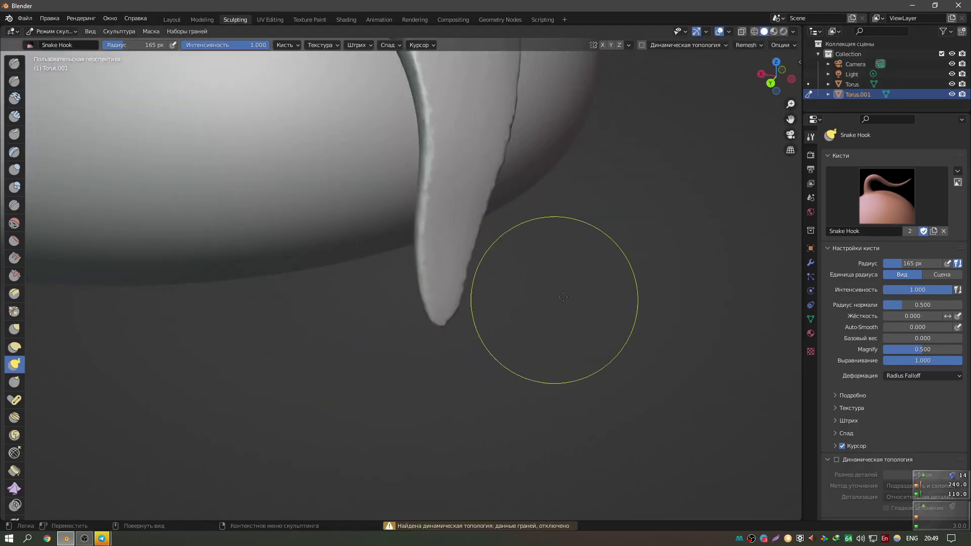
pyautogui.scroll(-4, 15, 440)
pyautogui.scroll(4, 12, 387)
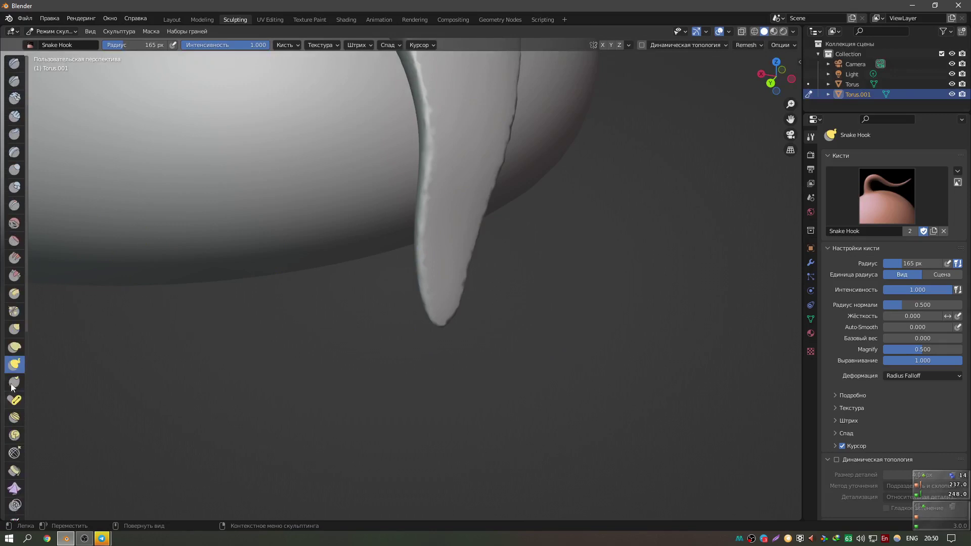
pyautogui.click(19, 174)
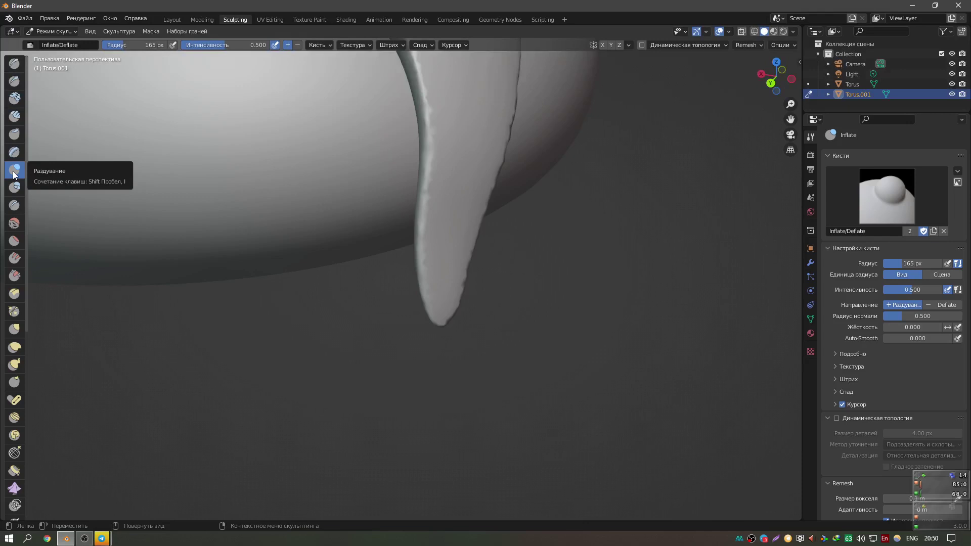
# Inflate the first hanging drip's tip into a rounder bulb.
pyautogui.moveTo(423, 310)
pyautogui.mouseDown()
pyautogui.moveTo(444, 302)
pyautogui.moveTo(439, 344)
pyautogui.mouseUp()
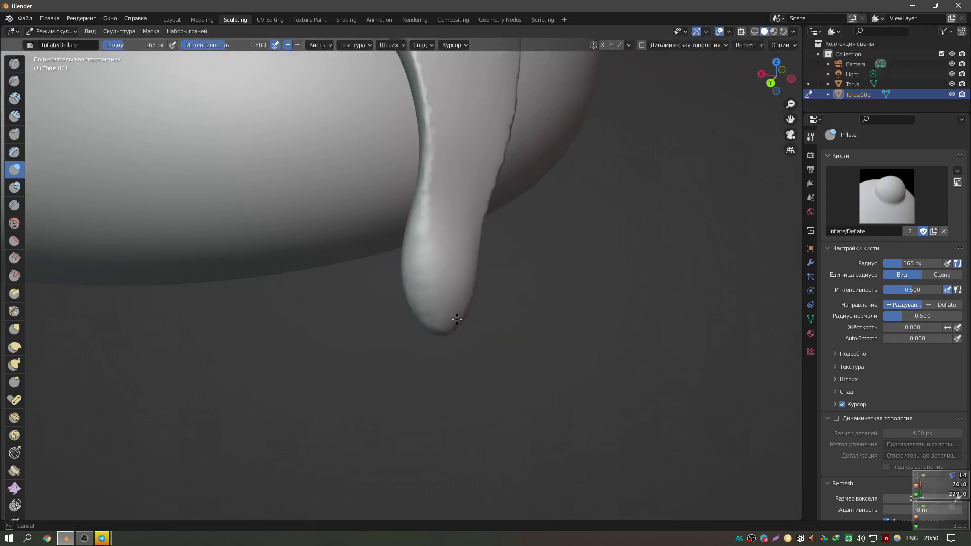
pyautogui.moveTo(457, 319); pyautogui.dragTo(211, 213, button='middle')
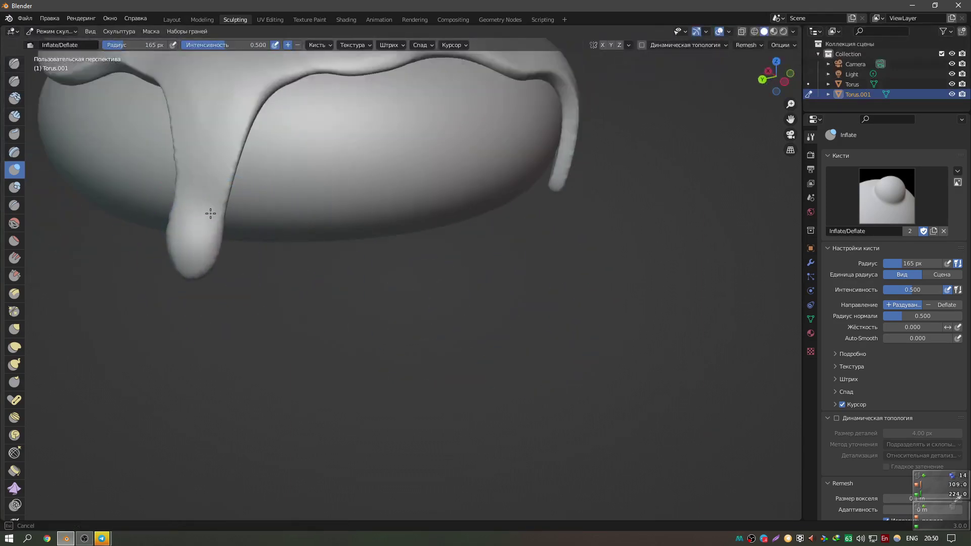
pyautogui.moveTo(228, 280); pyautogui.dragTo(166, 246, button='middle')
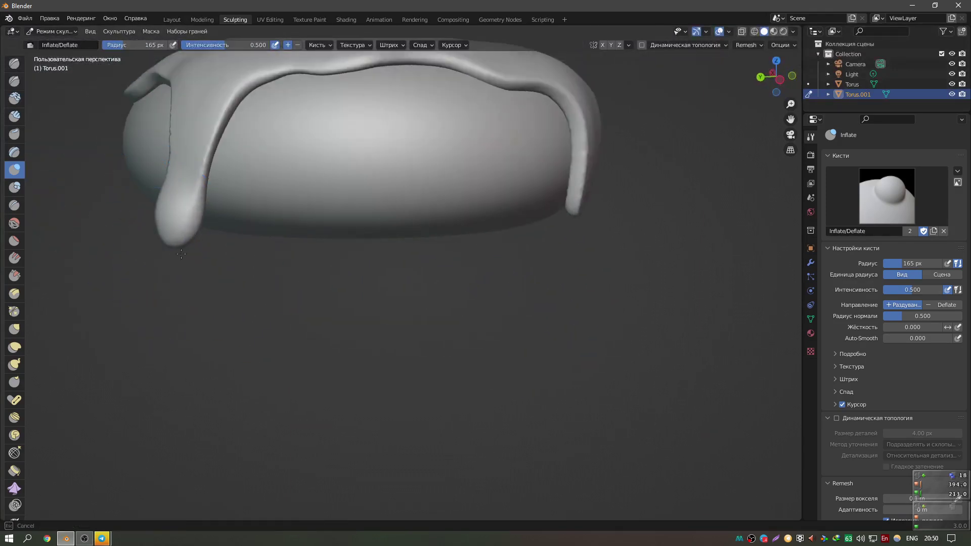
pyautogui.keyDown('shift'); pyautogui.moveTo(190, 244); pyautogui.dragTo(191, 177); pyautogui.keyUp('shift')
pyautogui.keyDown('shift'); pyautogui.moveTo(197, 141); pyautogui.dragTo(198, 149); pyautogui.keyUp('shift')
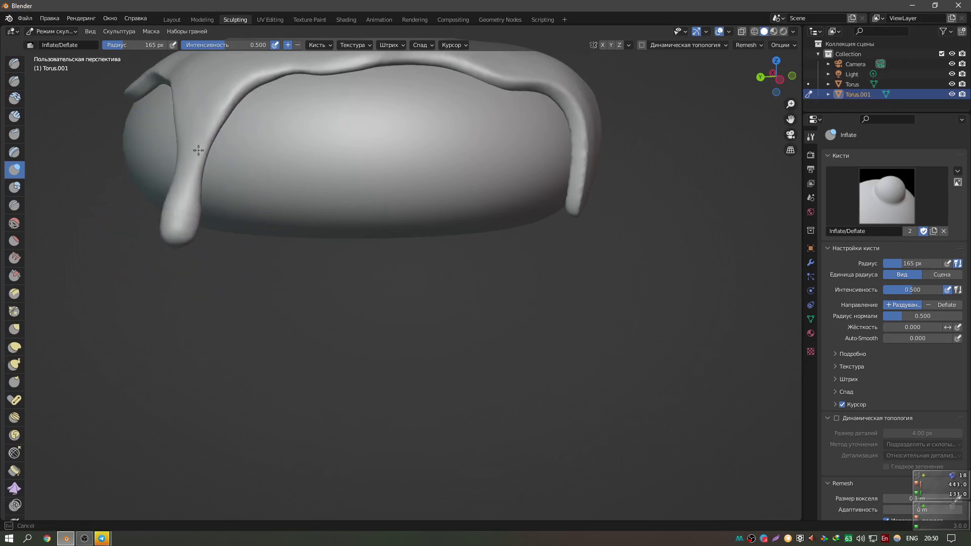
pyautogui.moveTo(197, 150); pyautogui.dragTo(428, 203, button='middle')
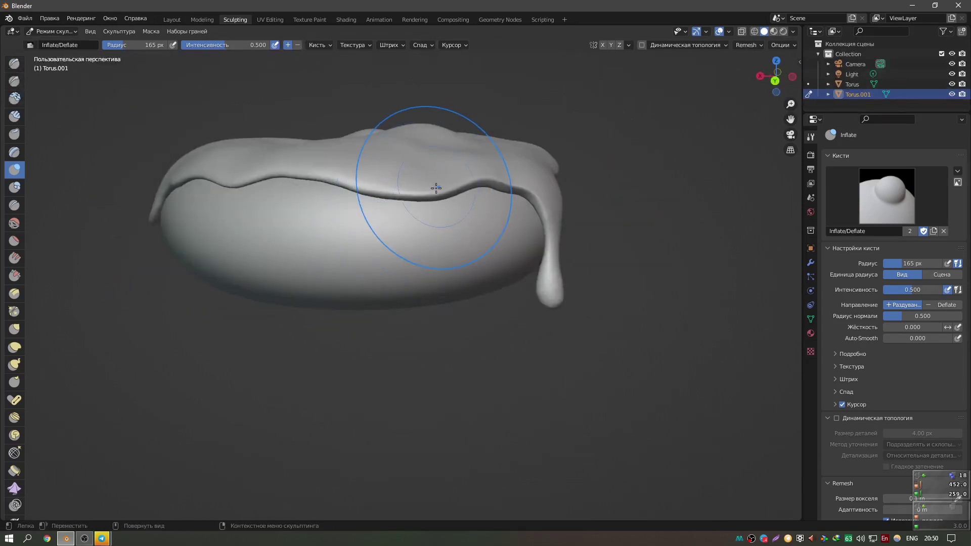
pyautogui.moveTo(362, 163)
pyautogui.mouseDown(button='middle')
pyautogui.moveTo(329, 237)
pyautogui.moveTo(390, 239)
pyautogui.mouseUp(button='middle')
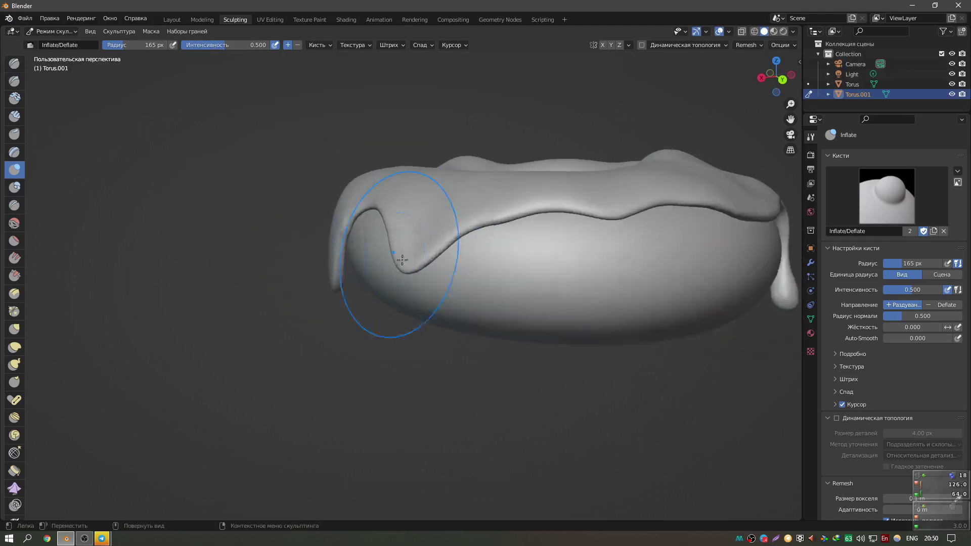
pyautogui.moveTo(390, 239); pyautogui.dragTo(408, 263)
pyautogui.scroll(2, 400, 260)
pyautogui.scroll(2, 420, 258)
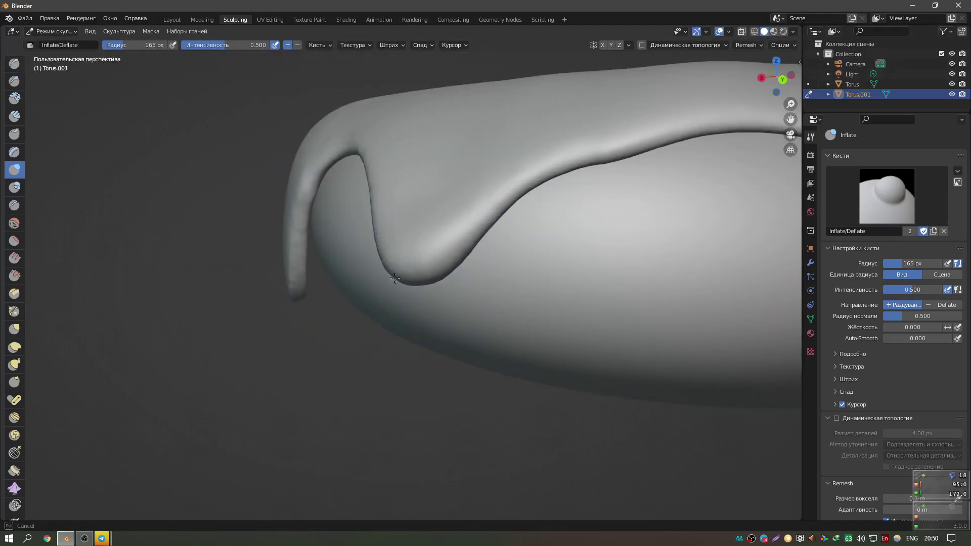
pyautogui.moveTo(386, 255); pyautogui.dragTo(494, 271, button='middle')
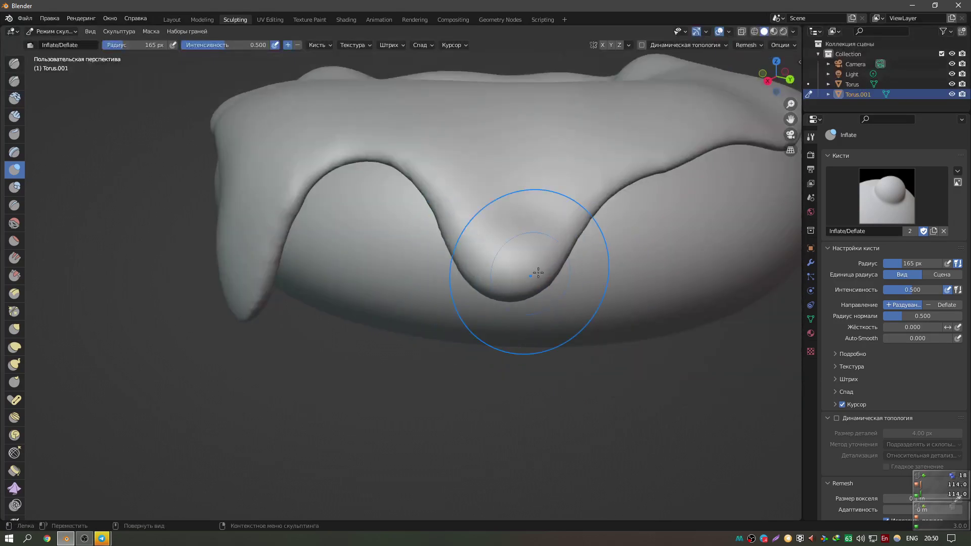
pyautogui.moveTo(506, 202)
pyautogui.mouseDown(button='middle')
pyautogui.moveTo(396, 156)
pyautogui.moveTo(281, 254)
pyautogui.moveTo(300, 324)
pyautogui.mouseUp(button='middle')
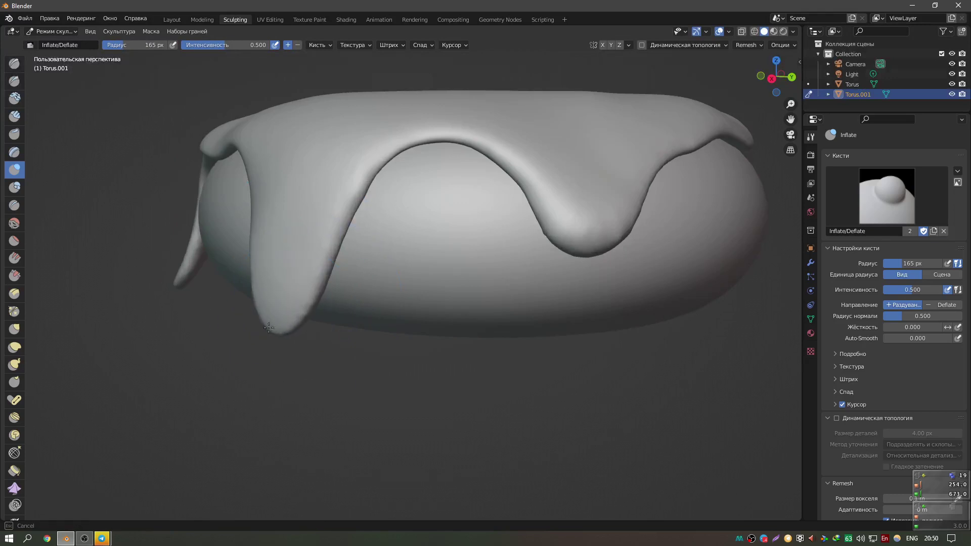
# Inflate the left drips' lower parts, tips and neck to thicken and round them.
pyautogui.moveTo(242, 331); pyautogui.dragTo(283, 304)
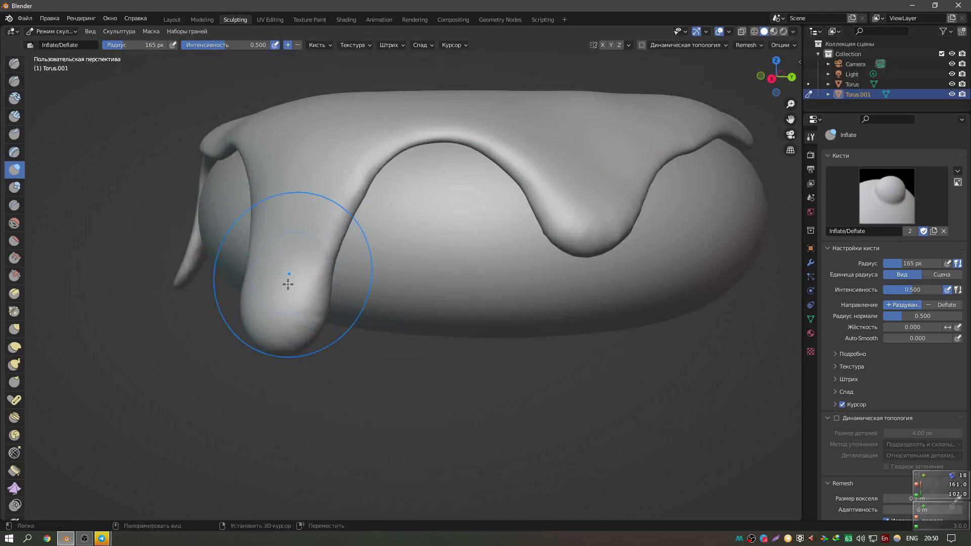
pyautogui.moveTo(273, 296); pyautogui.dragTo(286, 255, button='middle')
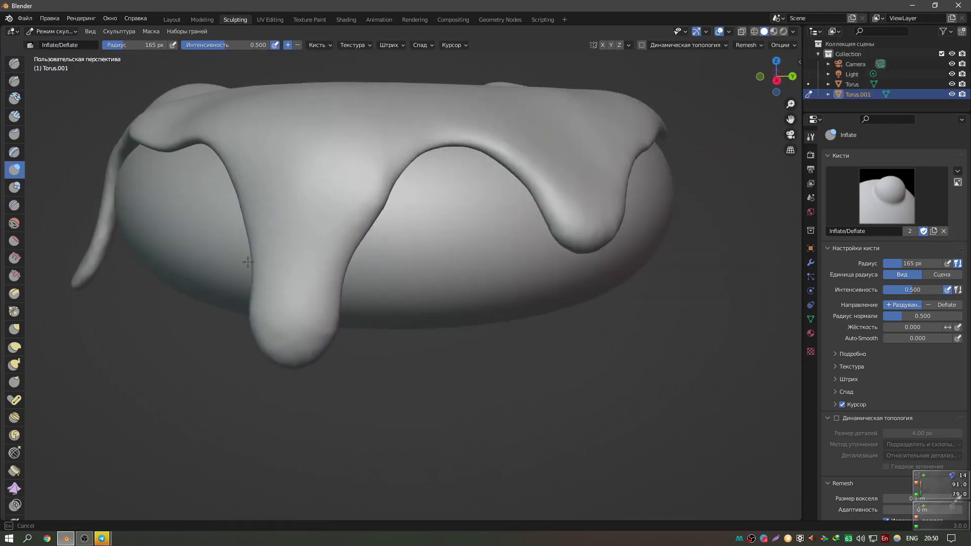
pyautogui.moveTo(298, 188)
pyautogui.mouseDown(button='middle')
pyautogui.moveTo(321, 246)
pyautogui.moveTo(557, 313)
pyautogui.mouseUp(button='middle')
pyautogui.scroll(5, 323, 263)
pyautogui.scroll(3, 568, 319)
pyautogui.moveTo(568, 319)
pyautogui.mouseDown()
pyautogui.moveTo(551, 335)
pyautogui.moveTo(563, 286)
pyautogui.moveTo(584, 299)
pyautogui.mouseUp()
pyautogui.moveTo(580, 267); pyautogui.dragTo(582, 273)
pyautogui.scroll(-5, 582, 273)
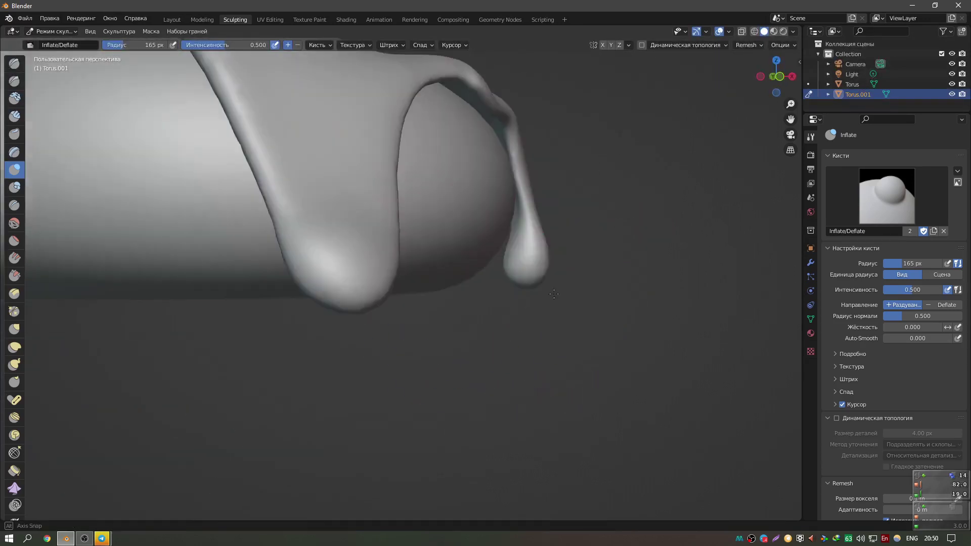
pyautogui.moveTo(456, 283); pyautogui.dragTo(336, 288, button='middle')
pyautogui.scroll(2, 320, 302)
pyautogui.moveTo(320, 302)
pyautogui.mouseDown()
pyautogui.moveTo(347, 287)
pyautogui.moveTo(279, 295)
pyautogui.mouseUp()
pyautogui.moveTo(379, 256); pyautogui.dragTo(390, 248)
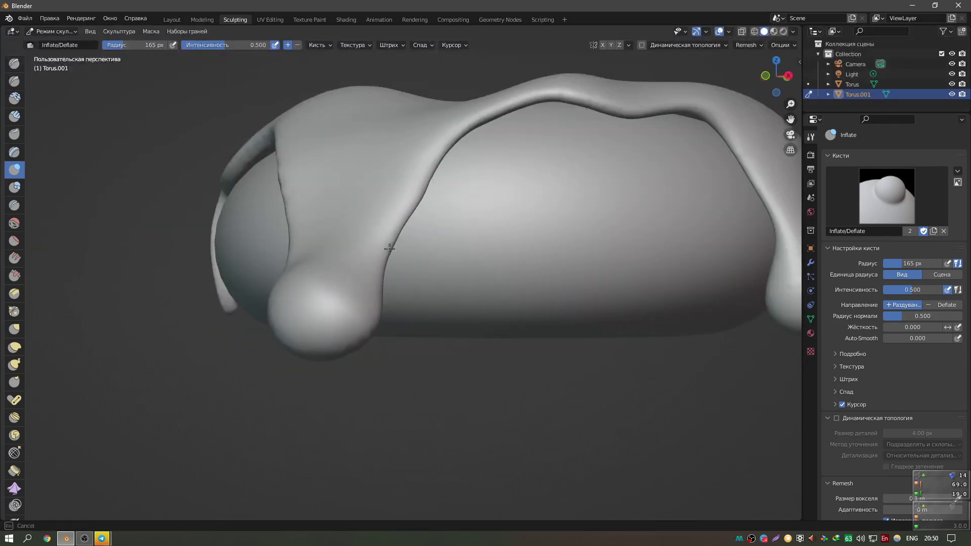
# Add small inflate strokes to the remaining drip tips, then leave sculpt mode.
pyautogui.moveTo(292, 175); pyautogui.dragTo(271, 130)
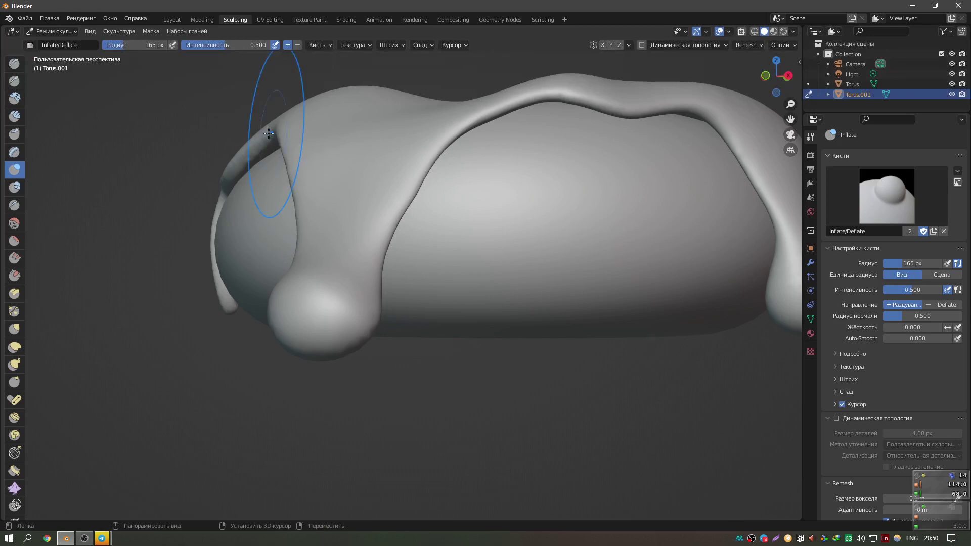
pyautogui.moveTo(271, 130); pyautogui.dragTo(249, 119, button='middle')
pyautogui.moveTo(223, 169); pyautogui.dragTo(260, 245, button='middle')
pyautogui.scroll(-3, 260, 245)
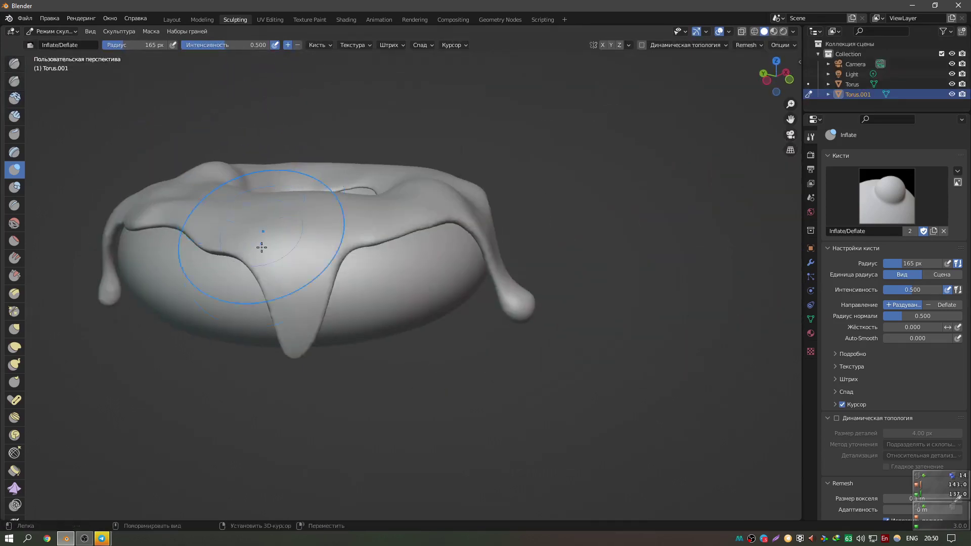
pyautogui.moveTo(260, 245); pyautogui.dragTo(283, 273)
pyautogui.scroll(4, 354, 308)
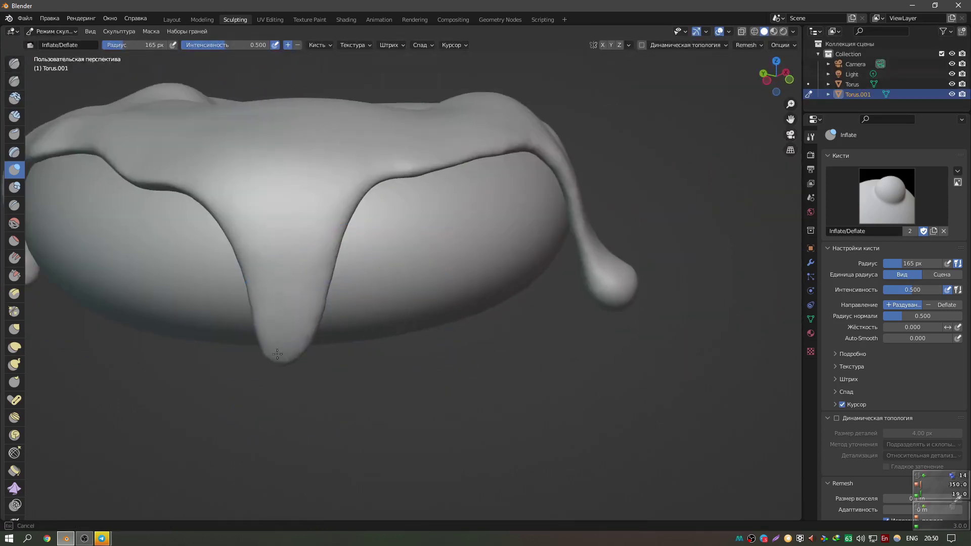
pyautogui.moveTo(292, 346); pyautogui.dragTo(282, 354)
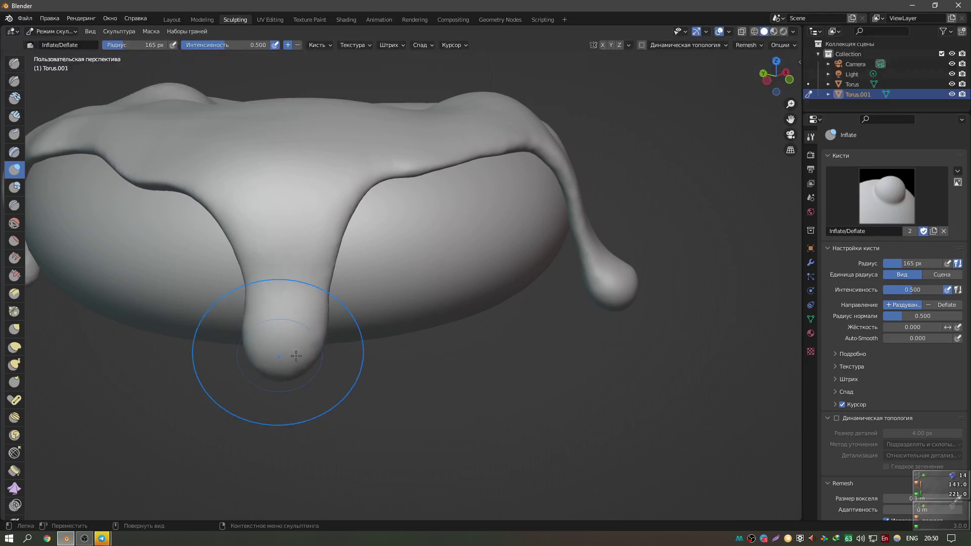
pyautogui.scroll(4, 417, 348)
pyautogui.scroll(-3, 541, 293)
pyautogui.moveTo(542, 293)
pyautogui.mouseDown(button='middle')
pyautogui.moveTo(594, 292)
pyautogui.moveTo(556, 324)
pyautogui.mouseUp(button='middle')
pyautogui.scroll(-4, 562, 276)
pyautogui.press('Tab')
pyautogui.press('Tab')
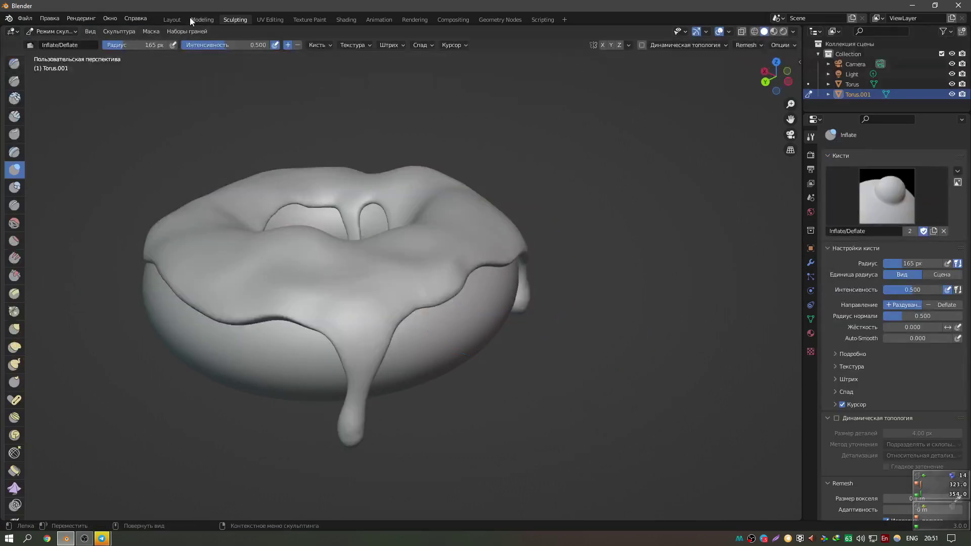
# In the Layout workspace, frame the icing and compare it with the finished donut reference render.
pyautogui.click(175, 19)
pyautogui.press('KP_Decimal')
pyautogui.scroll(-3, 350, 191)
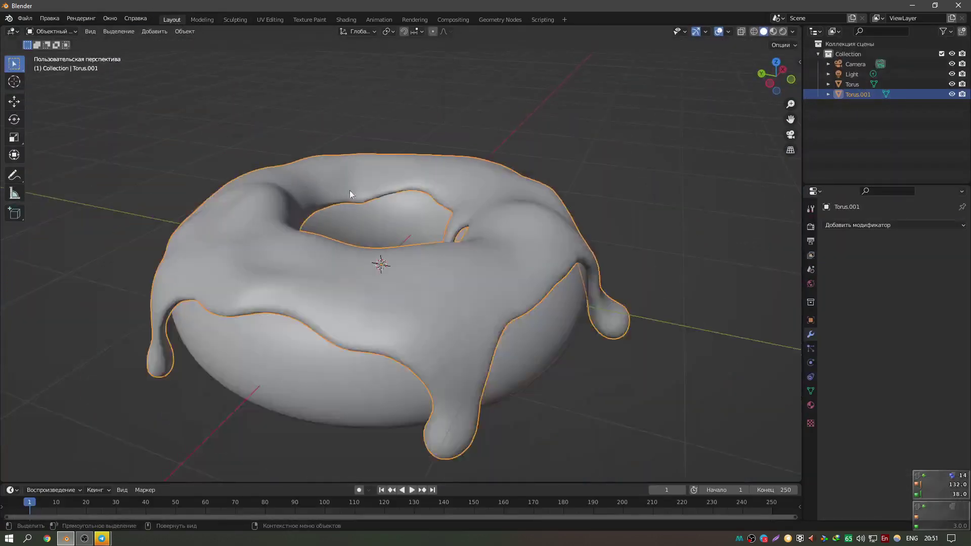
pyautogui.moveTo(350, 190)
pyautogui.mouseDown(button='middle')
pyautogui.moveTo(423, 229)
pyautogui.moveTo(426, 216)
pyautogui.mouseUp(button='middle')
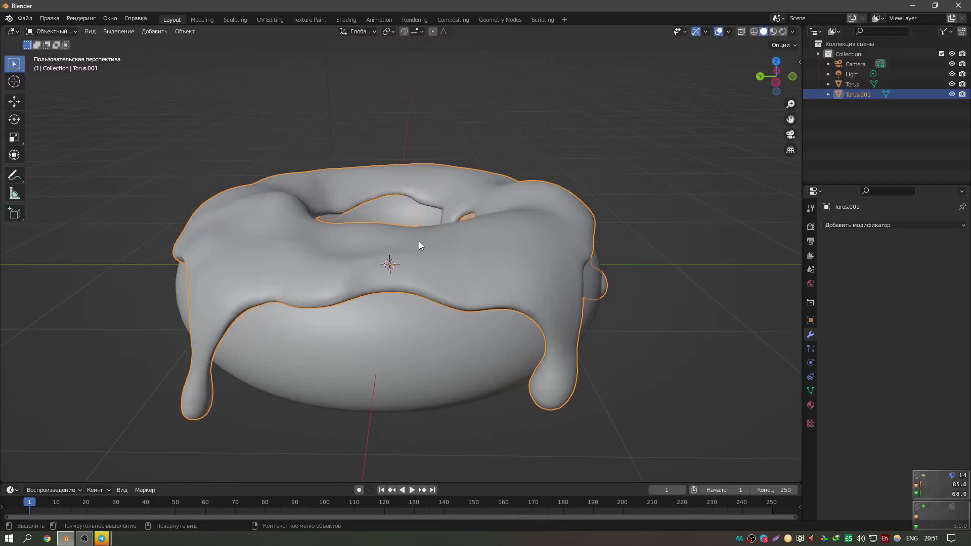
pyautogui.moveTo(102, 539)
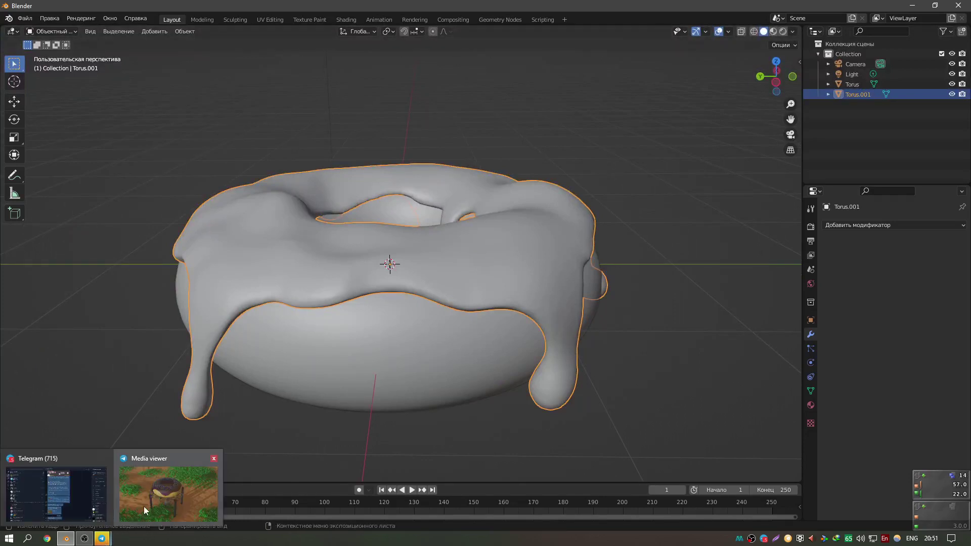
pyautogui.click(145, 510)
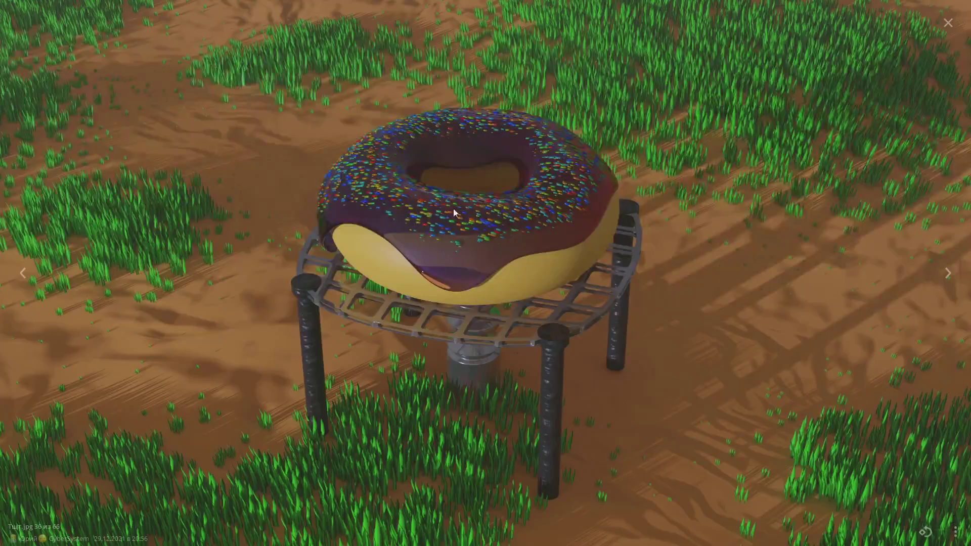
pyautogui.hotkey('alt', 'Tab')
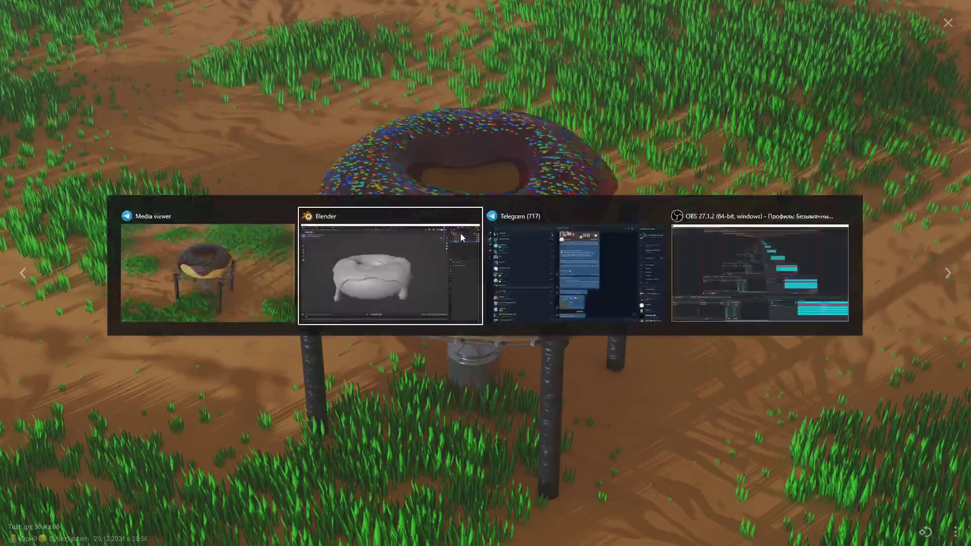
pyautogui.scroll(-2, 506, 258)
pyautogui.scroll(-6, 564, 276)
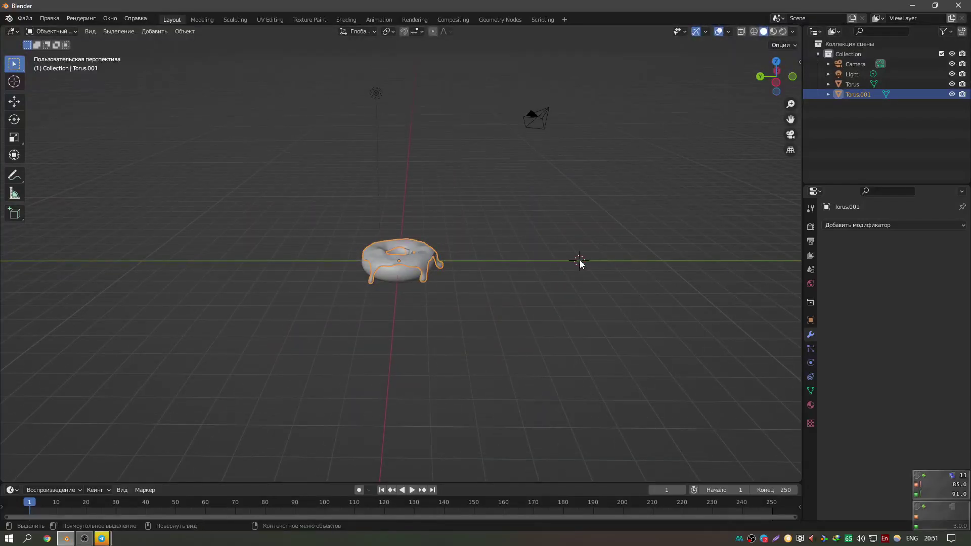
# Add a cube, look at it in edit mode, then delete it.
pyautogui.hotkey('shift', 'a')
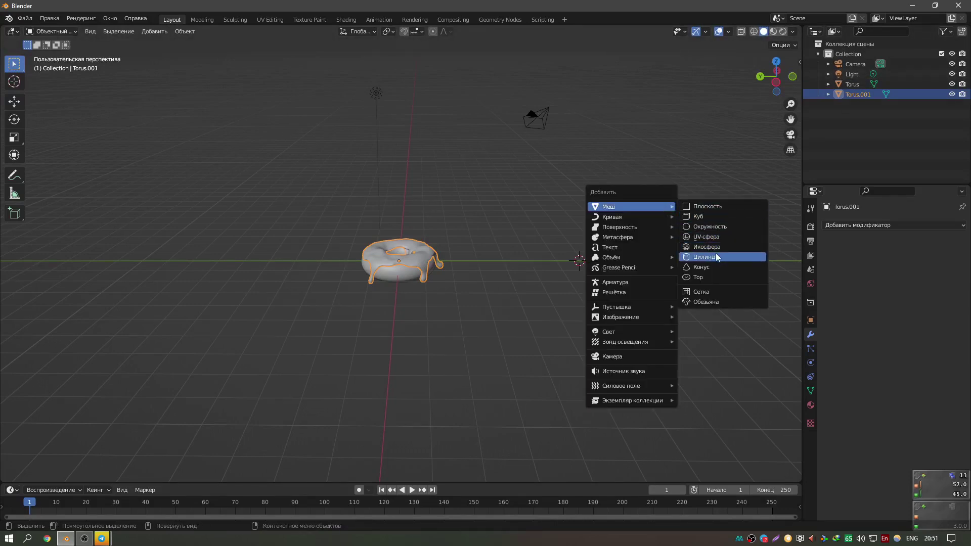
pyautogui.click(709, 216)
pyautogui.press('KP_Decimal')
pyautogui.scroll(2, 420, 217)
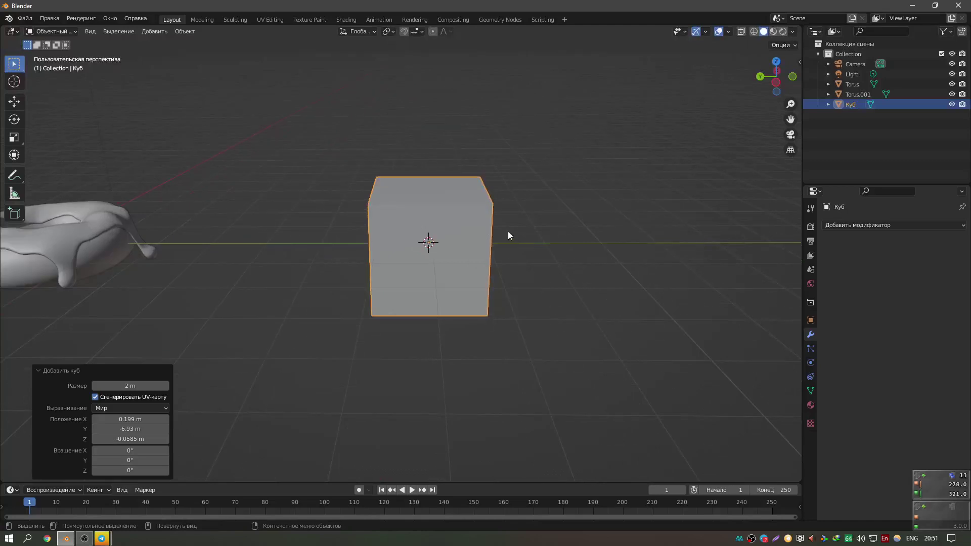
pyautogui.press('Tab')
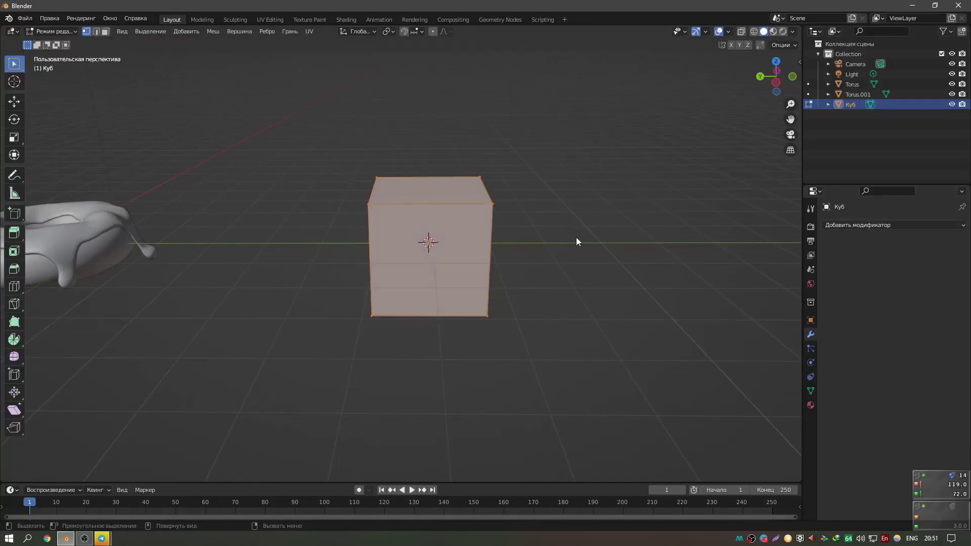
pyautogui.scroll(3, 565, 241)
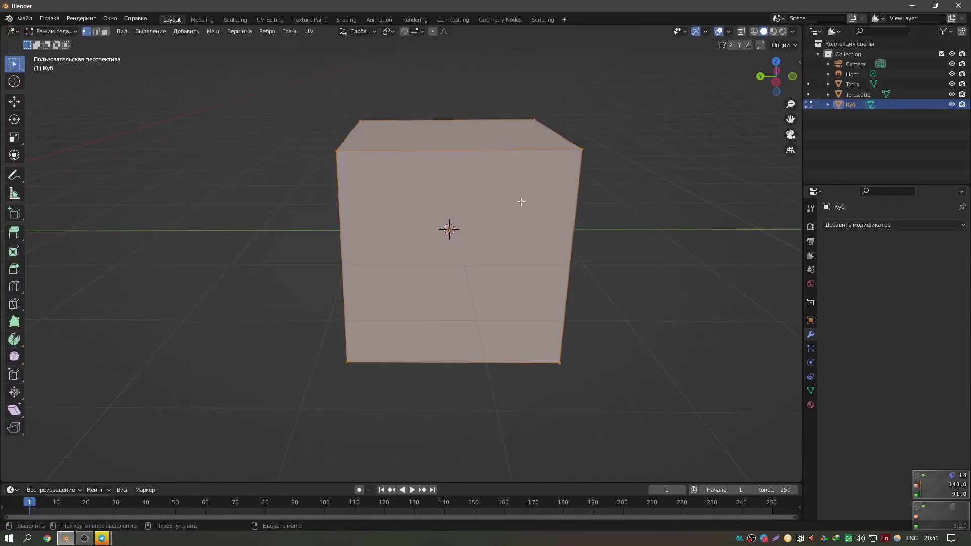
pyautogui.scroll(-1, 521, 202)
pyautogui.keyDown('shift'); pyautogui.moveTo(522, 201); pyautogui.dragTo(481, 235, button='middle'); pyautogui.keyUp('shift')
pyautogui.scroll(1, 466, 241)
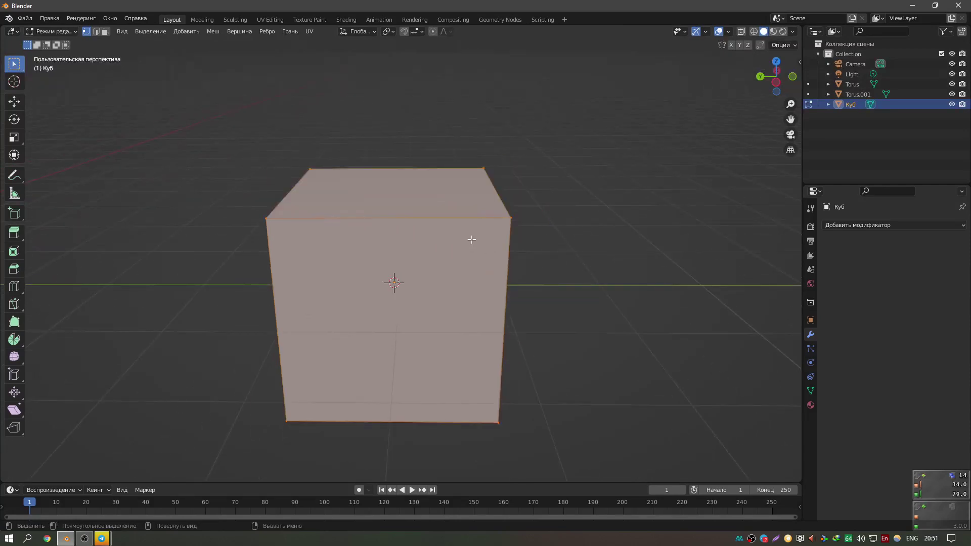
pyautogui.press('Tab')
pyautogui.press('Delete')
# Add an icosphere, shade it smooth, and show its Material properties.
pyautogui.hotkey('shift', 'a')
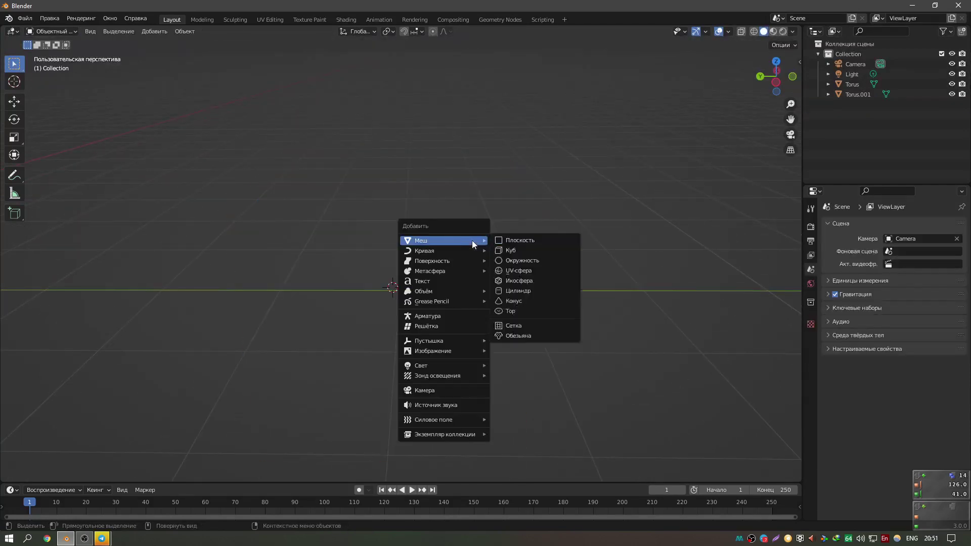
pyautogui.click(521, 284)
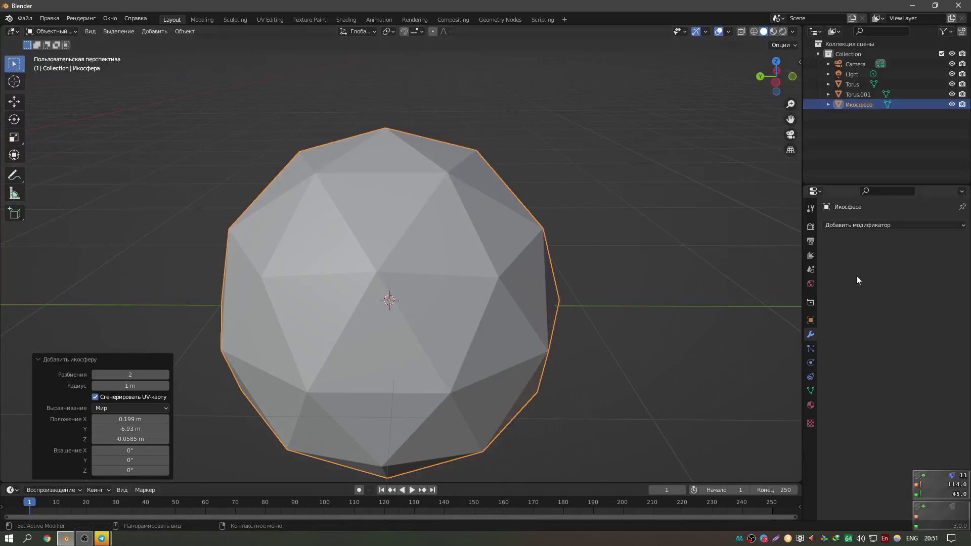
pyautogui.rightClick(453, 284)
pyautogui.click(452, 283)
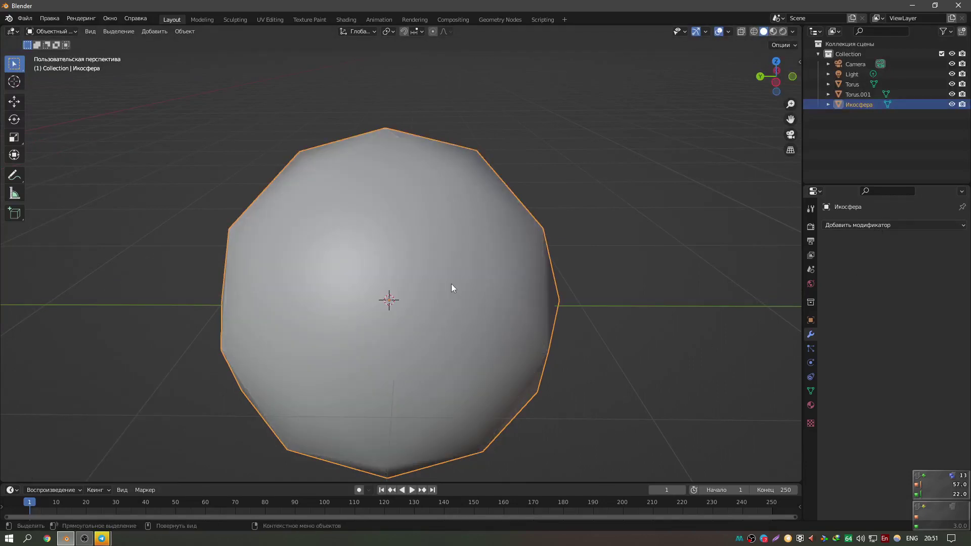
pyautogui.scroll(-2, 456, 291)
pyautogui.moveTo(457, 295)
pyautogui.mouseDown(button='middle')
pyautogui.moveTo(522, 278)
pyautogui.moveTo(495, 311)
pyautogui.mouseUp(button='middle')
pyautogui.scroll(-1, 494, 312)
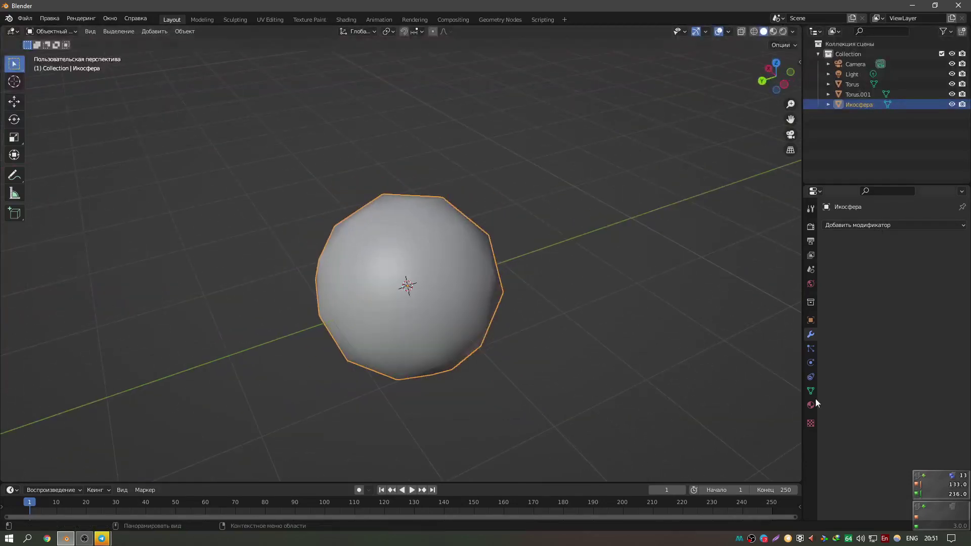
pyautogui.click(811, 405)
# Navigate back to the donut and select the Torus.001 icing mesh.
pyautogui.scroll(-3, 246, 308)
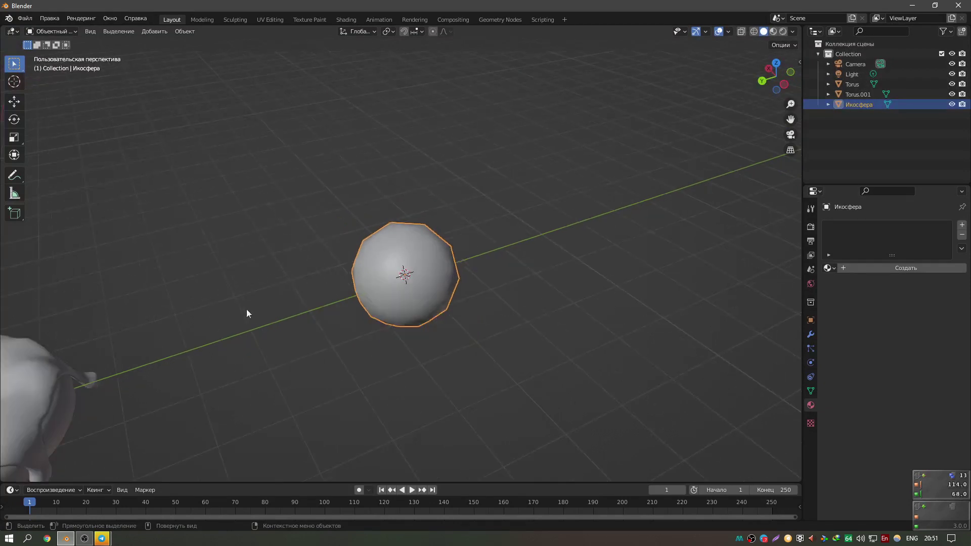
pyautogui.scroll(-5, 296, 314)
pyautogui.keyDown('shift'); pyautogui.moveTo(295, 314); pyautogui.dragTo(457, 286, button='middle'); pyautogui.keyUp('shift')
pyautogui.scroll(5, 457, 287)
pyautogui.scroll(6, 503, 332)
pyautogui.scroll(-5, 504, 335)
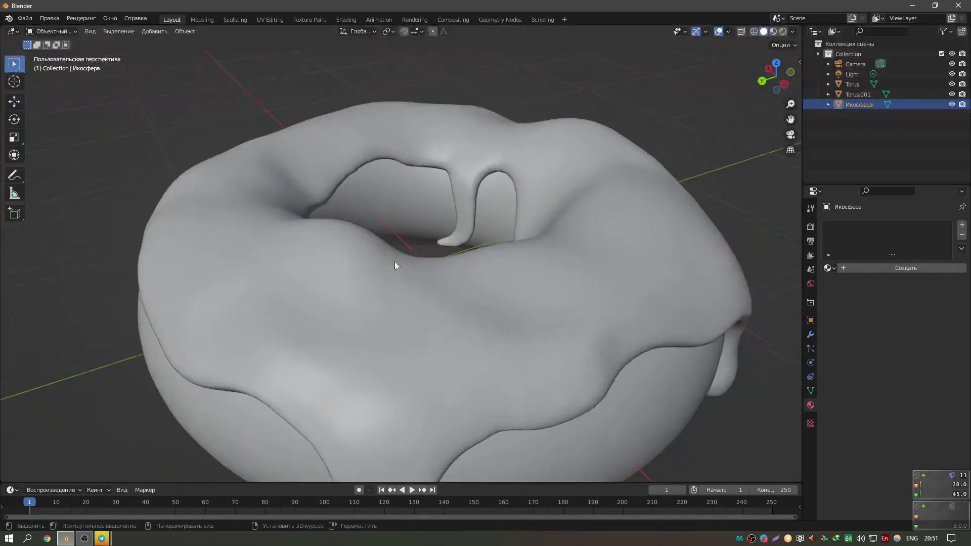
pyautogui.click(386, 296)
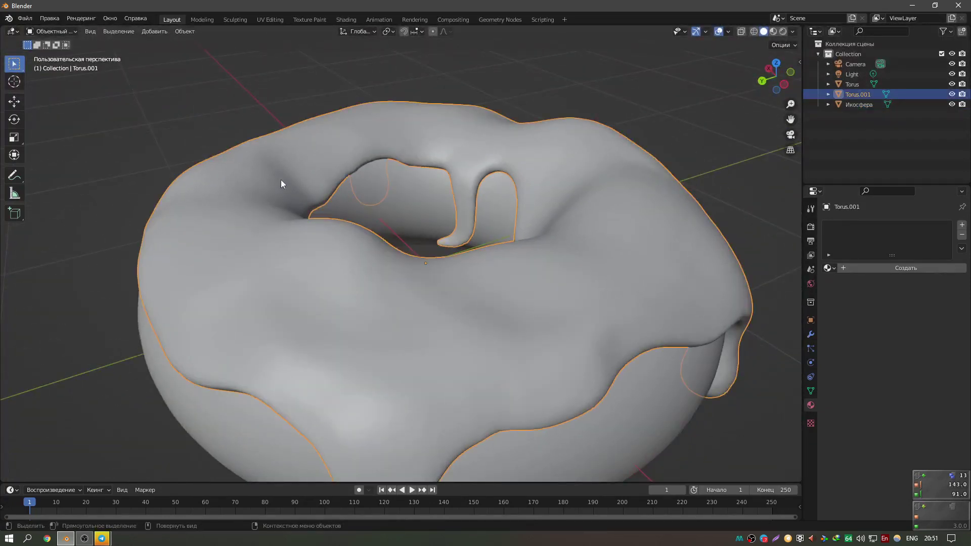
pyautogui.scroll(-5, 499, 211)
pyautogui.scroll(-2, 642, 224)
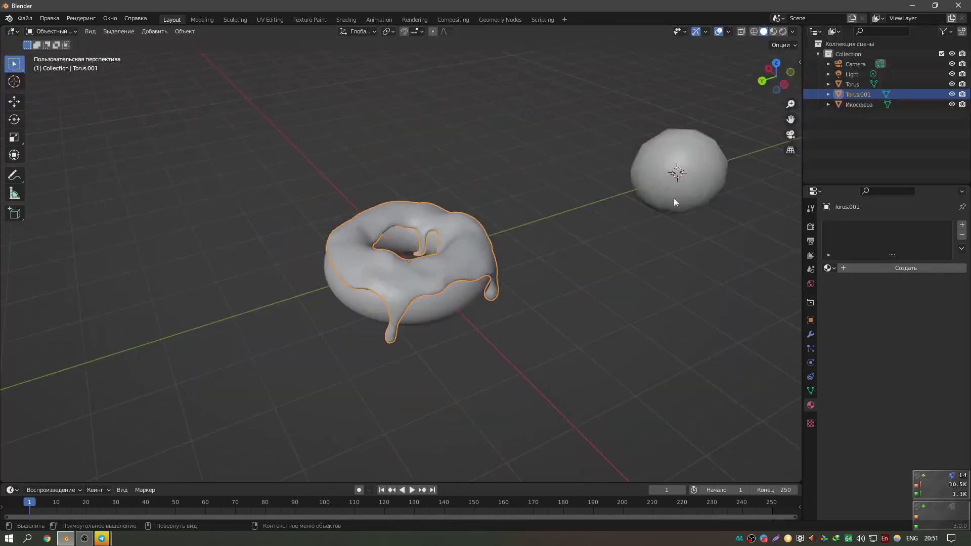
pyautogui.scroll(6, 419, 257)
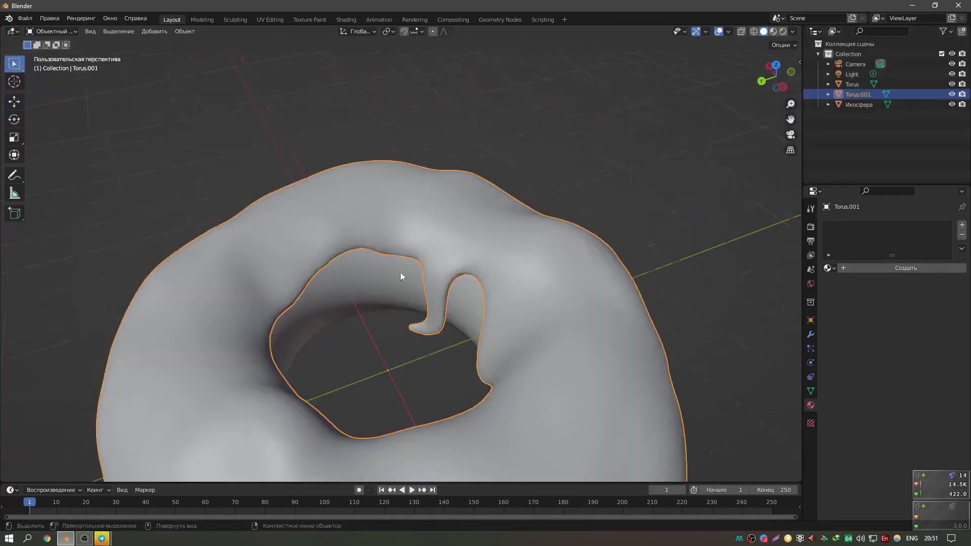
pyautogui.scroll(-1, 384, 304)
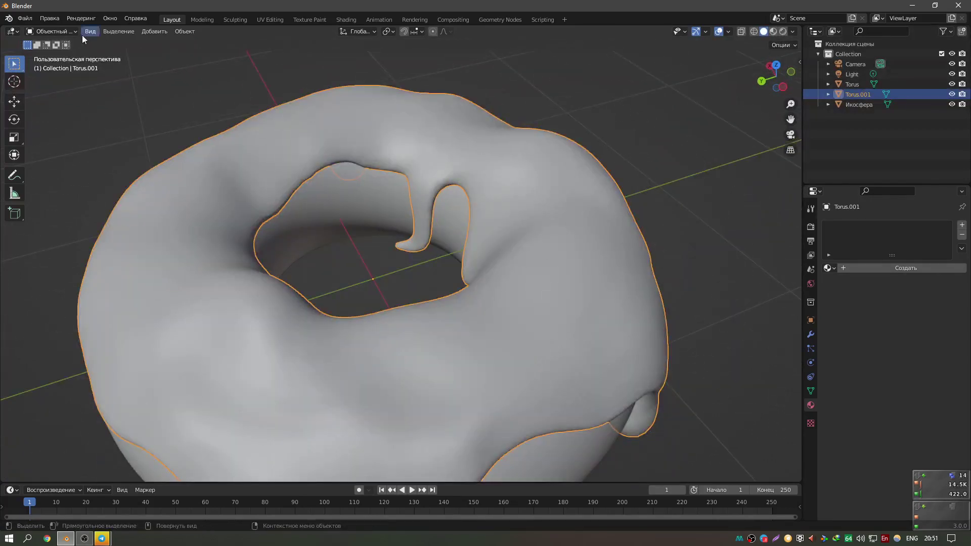
# Put the Torus.001 icing into Weight Paint mode.
pyautogui.click(51, 32)
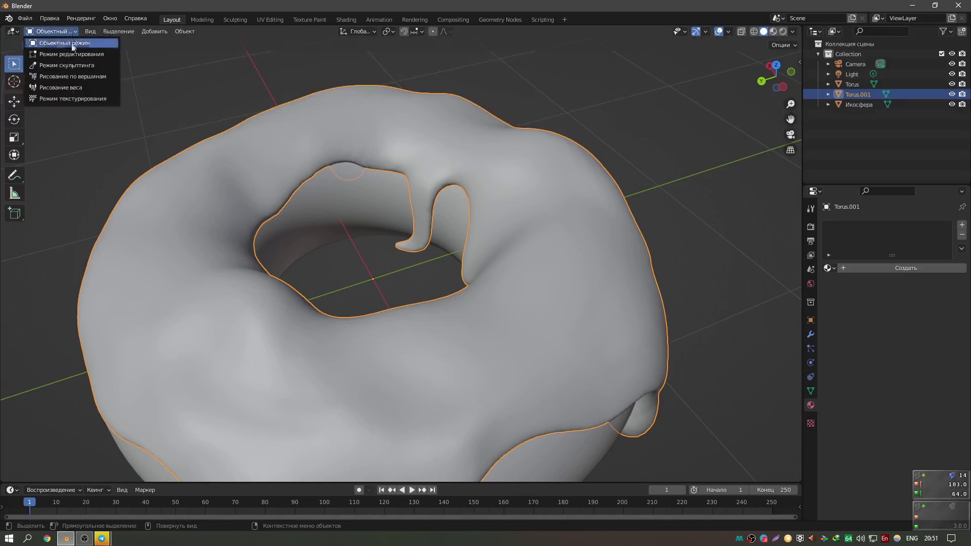
pyautogui.click(49, 90)
pyautogui.keyDown('shift'); pyautogui.moveTo(217, 242); pyautogui.dragTo(295, 233, button='middle'); pyautogui.keyUp('shift')
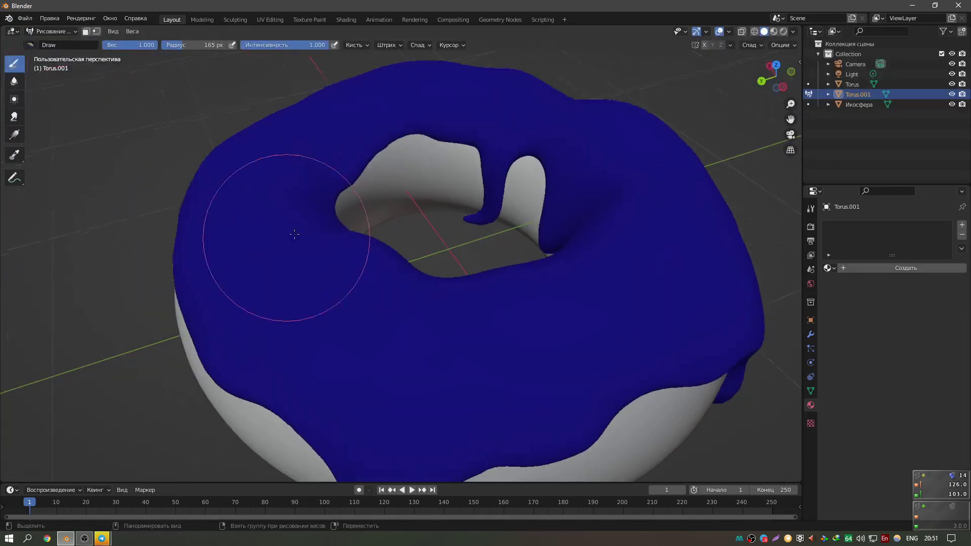
pyautogui.click(52, 32)
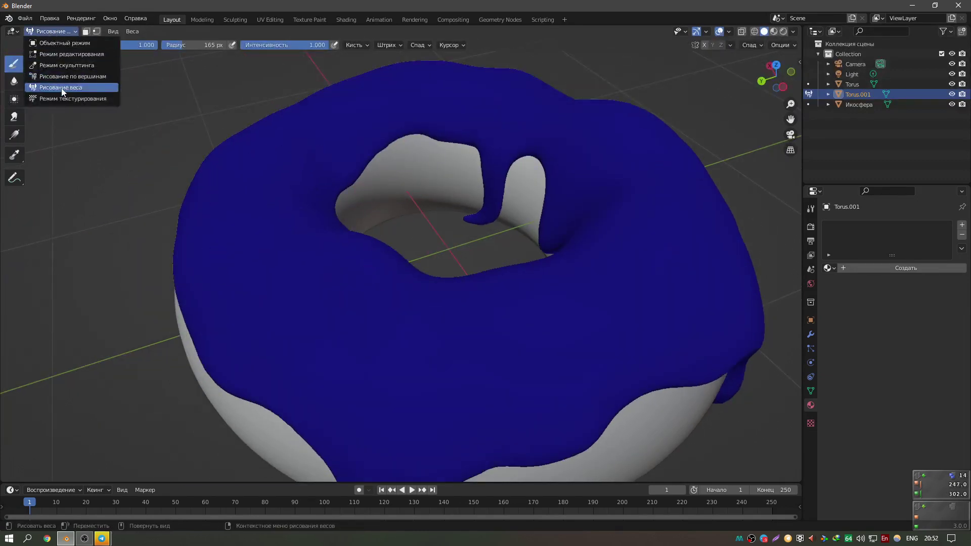
pyautogui.click(60, 94)
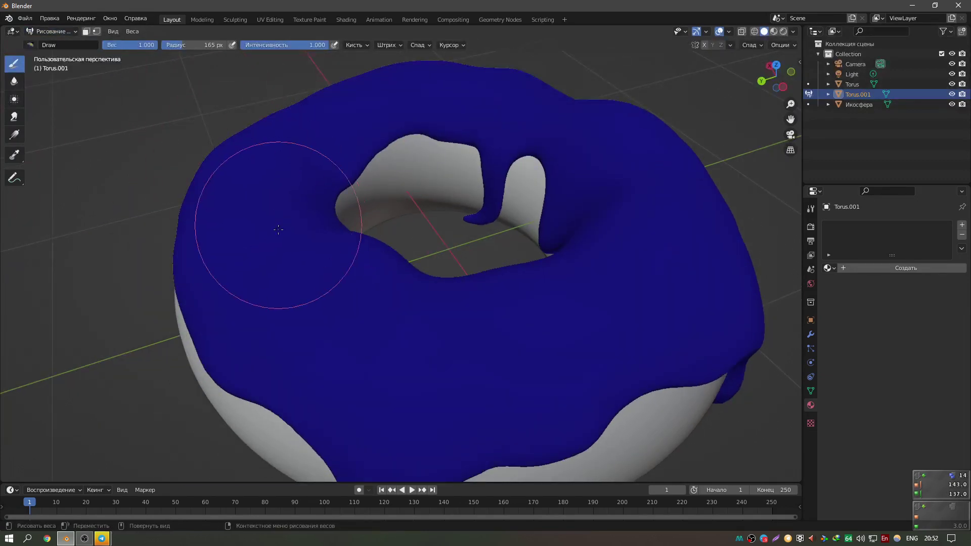
# Paint a trial weight stroke, undo it, and leave a small full-weight dab on the icing top.
pyautogui.moveTo(399, 357)
pyautogui.mouseDown()
pyautogui.moveTo(296, 296)
pyautogui.moveTo(267, 236)
pyautogui.mouseUp()
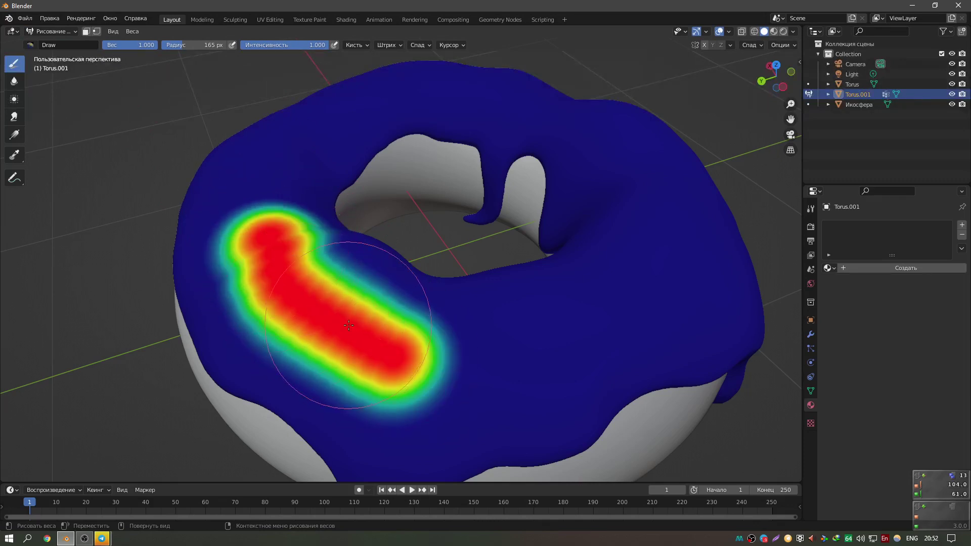
pyautogui.hotkey('ctrl', 'z')
pyautogui.scroll(5, 412, 336)
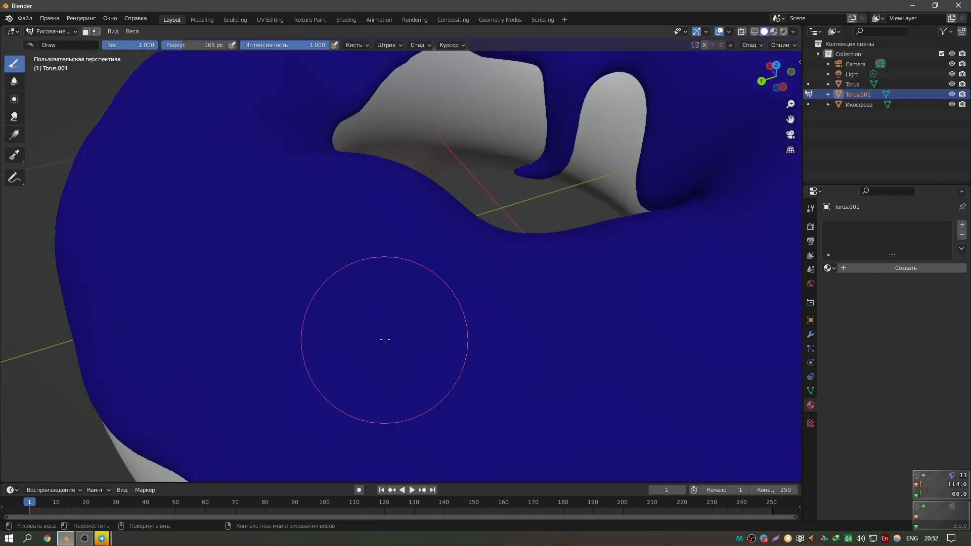
pyautogui.moveTo(385, 339)
pyautogui.mouseDown()
pyautogui.moveTo(434, 365)
pyautogui.moveTo(394, 349)
pyautogui.moveTo(415, 347)
pyautogui.mouseUp()
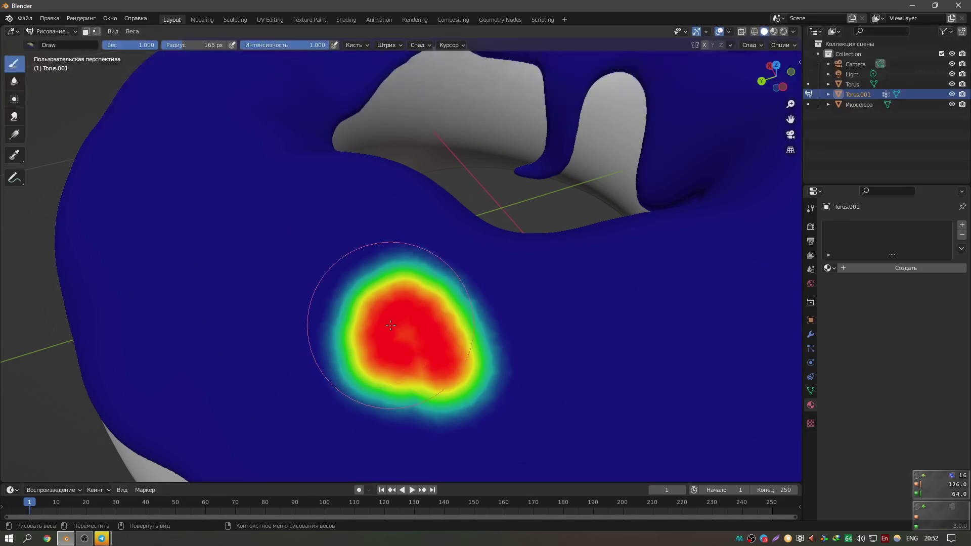
pyautogui.scroll(-5, 390, 325)
pyautogui.scroll(4, 394, 303)
pyautogui.hotkey('ctrl', 'z')
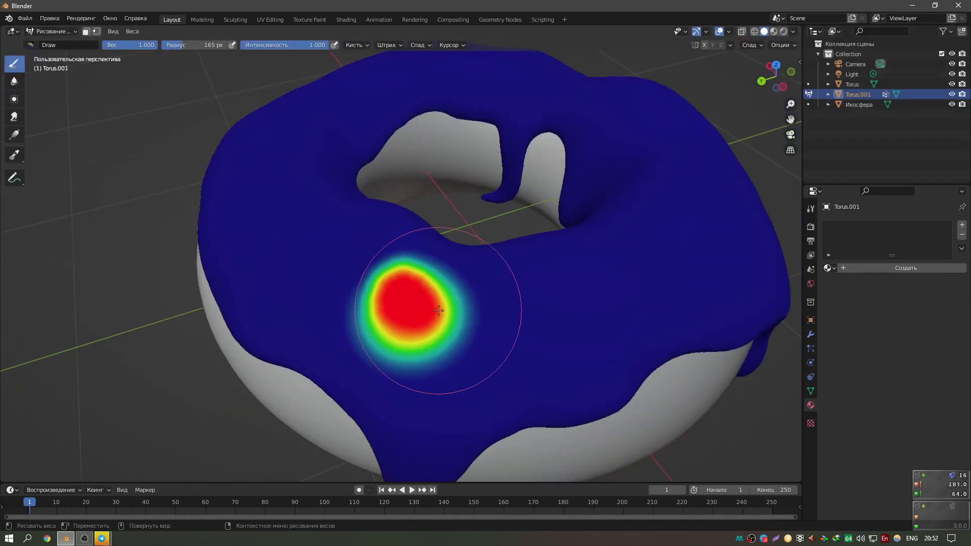
pyautogui.scroll(-5, 621, 321)
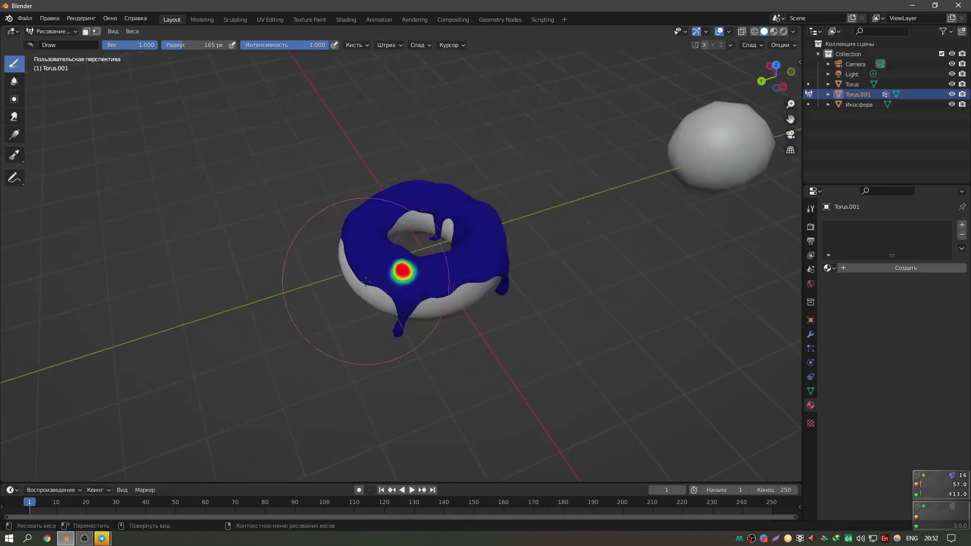
pyautogui.scroll(2, 366, 281)
# Paint a full-weight arc along the icing top's left side and front.
pyautogui.scroll(3, 374, 304)
pyautogui.scroll(2, 359, 344)
pyautogui.moveTo(349, 349)
pyautogui.mouseDown()
pyautogui.moveTo(582, 299)
pyautogui.moveTo(553, 147)
pyautogui.moveTo(434, 119)
pyautogui.moveTo(292, 120)
pyautogui.mouseUp()
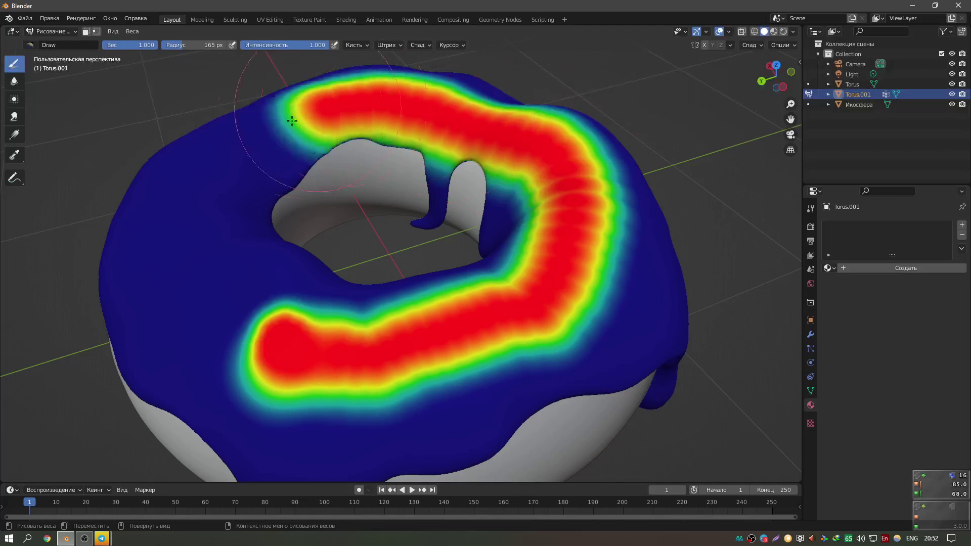
pyautogui.hotkey('ctrl', 'z')
pyautogui.scroll(-4, 440, 259)
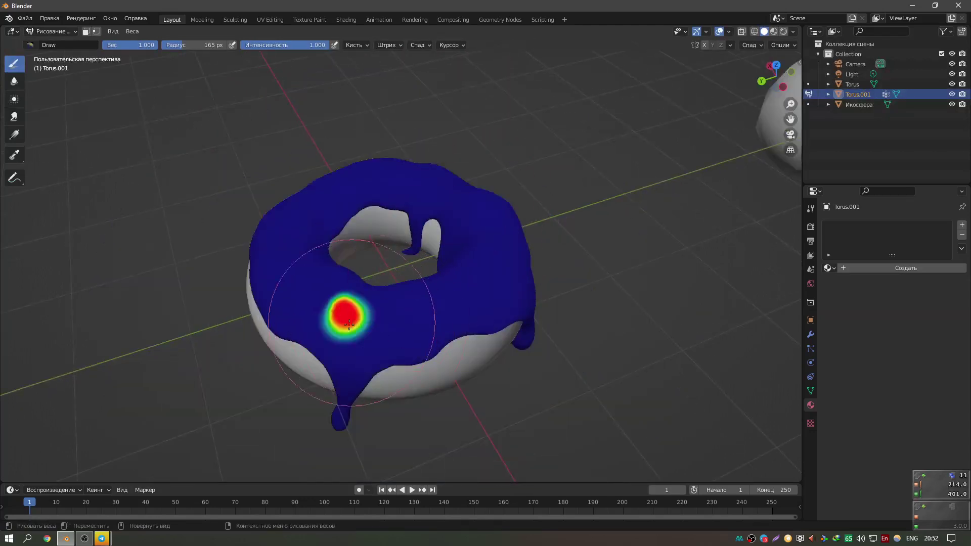
pyautogui.scroll(3, 349, 324)
pyautogui.moveTo(270, 379)
pyautogui.mouseDown()
pyautogui.moveTo(326, 369)
pyautogui.moveTo(191, 303)
pyautogui.moveTo(173, 249)
pyautogui.mouseUp()
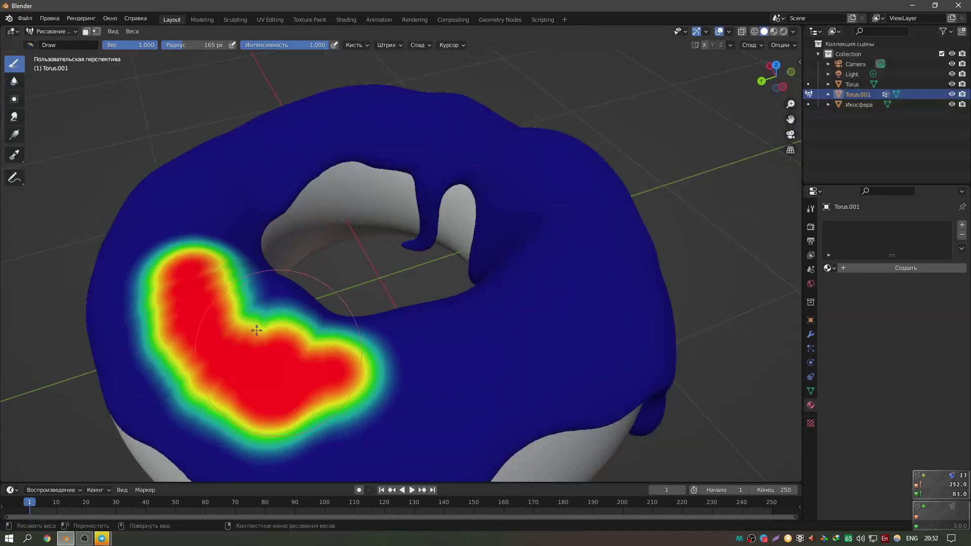
pyautogui.moveTo(256, 330)
pyautogui.mouseDown()
pyautogui.moveTo(374, 373)
pyautogui.moveTo(553, 354)
pyautogui.moveTo(569, 262)
pyautogui.moveTo(587, 222)
pyautogui.mouseUp()
pyautogui.scroll(-3, 587, 263)
pyautogui.moveTo(586, 222); pyautogui.dragTo(587, 263, button='middle')
# Carry the weight band across the back and left, strengthening the top-right section.
pyautogui.scroll(4, 587, 263)
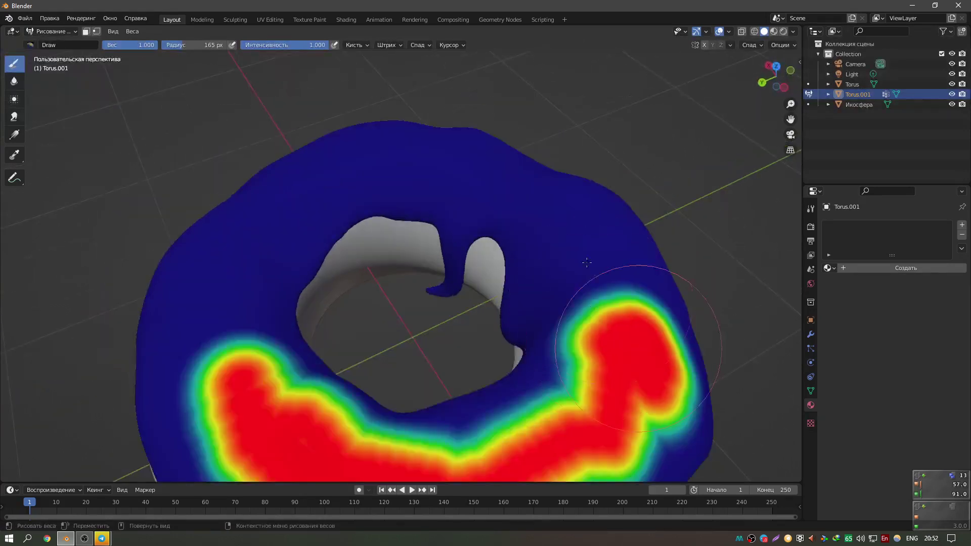
pyautogui.moveTo(586, 263)
pyautogui.mouseDown()
pyautogui.moveTo(556, 192)
pyautogui.moveTo(448, 154)
pyautogui.moveTo(316, 167)
pyautogui.moveTo(230, 263)
pyautogui.moveTo(218, 384)
pyautogui.mouseUp()
pyautogui.scroll(3, 217, 385)
pyautogui.moveTo(217, 384); pyautogui.dragTo(222, 389, button='middle')
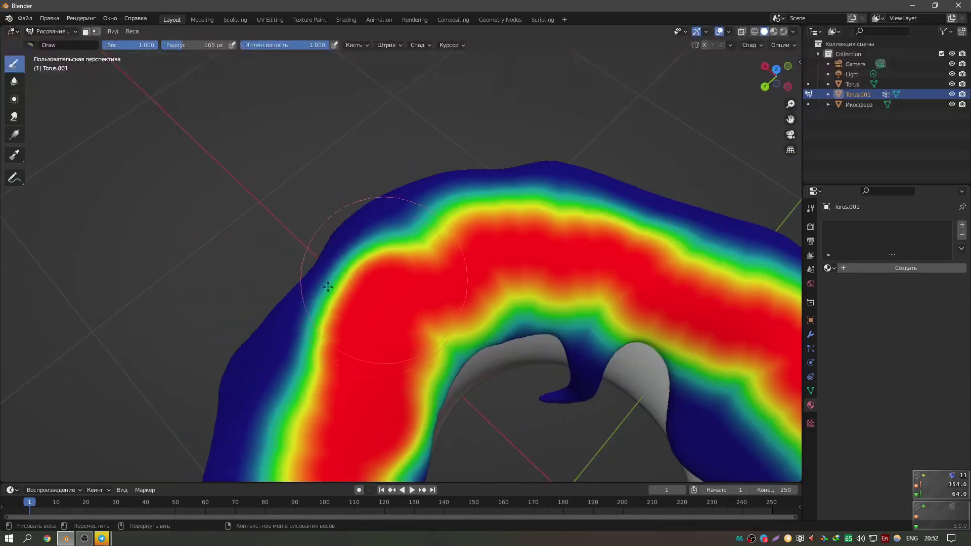
pyautogui.scroll(3, 328, 286)
pyautogui.keyDown('shift'); pyautogui.moveTo(328, 287); pyautogui.dragTo(375, 214, button='middle'); pyautogui.keyUp('shift')
pyautogui.moveTo(385, 129); pyautogui.dragTo(506, 303)
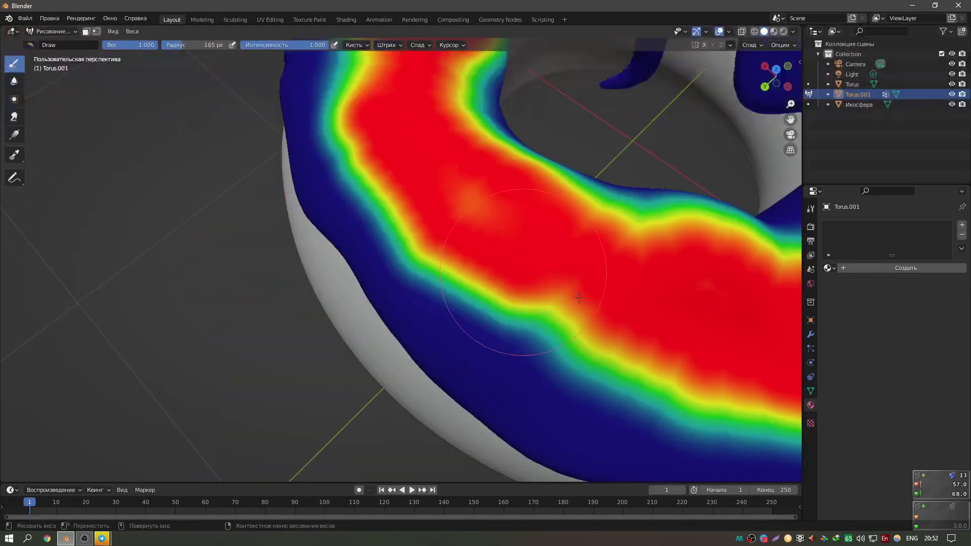
pyautogui.moveTo(505, 303); pyautogui.dragTo(514, 315, button='middle')
pyautogui.scroll(2, 586, 310)
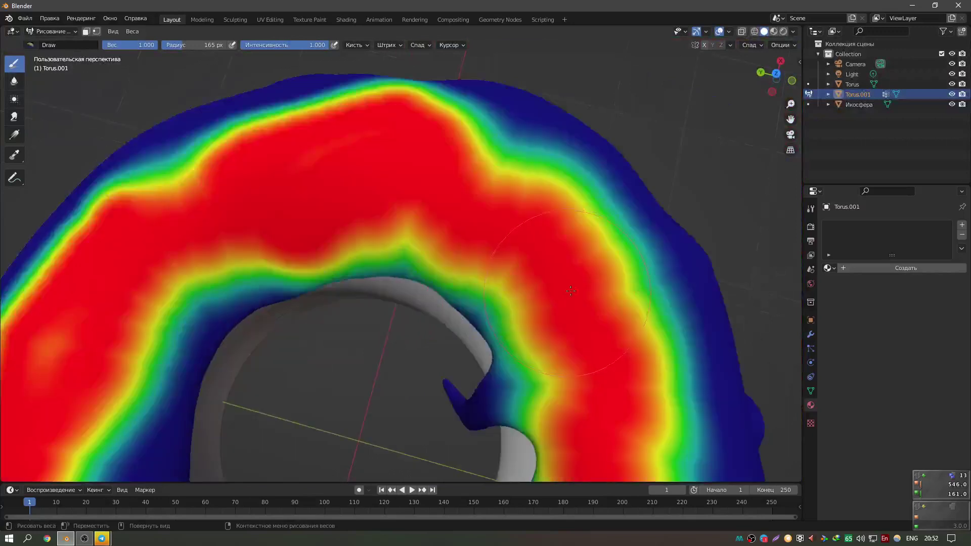
pyautogui.scroll(3, 586, 310)
pyautogui.moveTo(561, 117); pyautogui.dragTo(630, 151)
pyautogui.scroll(-5, 630, 151)
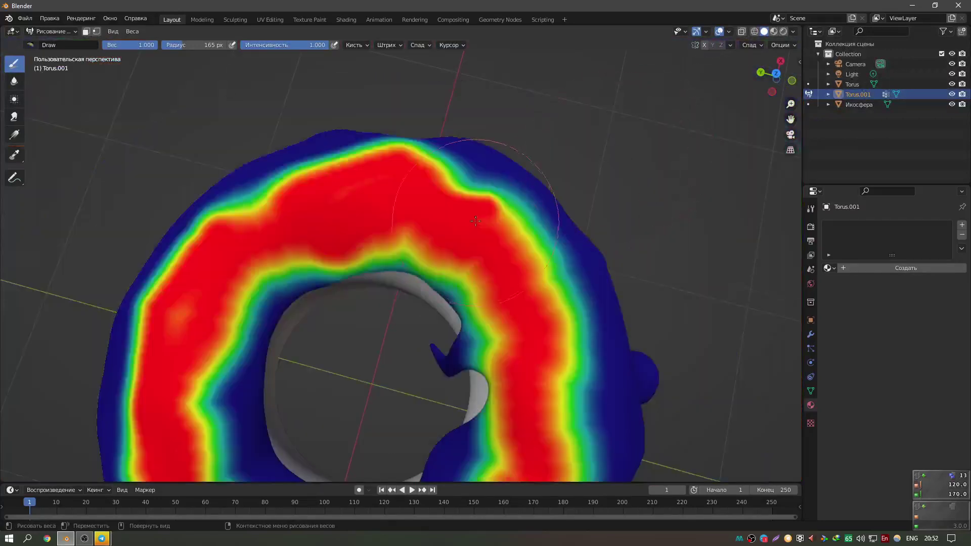
pyautogui.scroll(3, 521, 142)
# Dab full weight onto the hook tip inside the hole and the front centre drip.
pyautogui.moveTo(463, 243); pyautogui.dragTo(464, 215, button='middle')
pyautogui.click(465, 215)
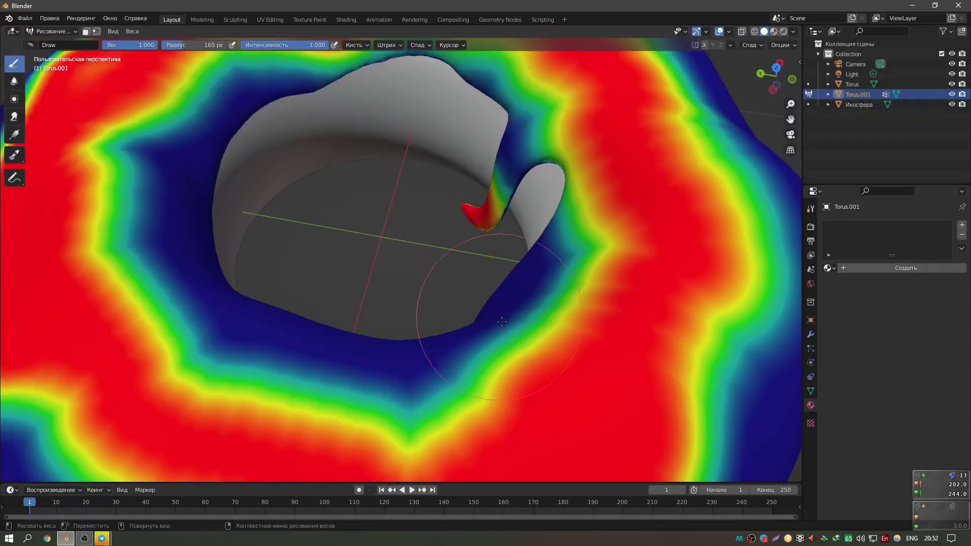
pyautogui.moveTo(478, 200)
pyautogui.mouseDown(button='middle')
pyautogui.moveTo(413, 238)
pyautogui.moveTo(451, 209)
pyautogui.mouseUp(button='middle')
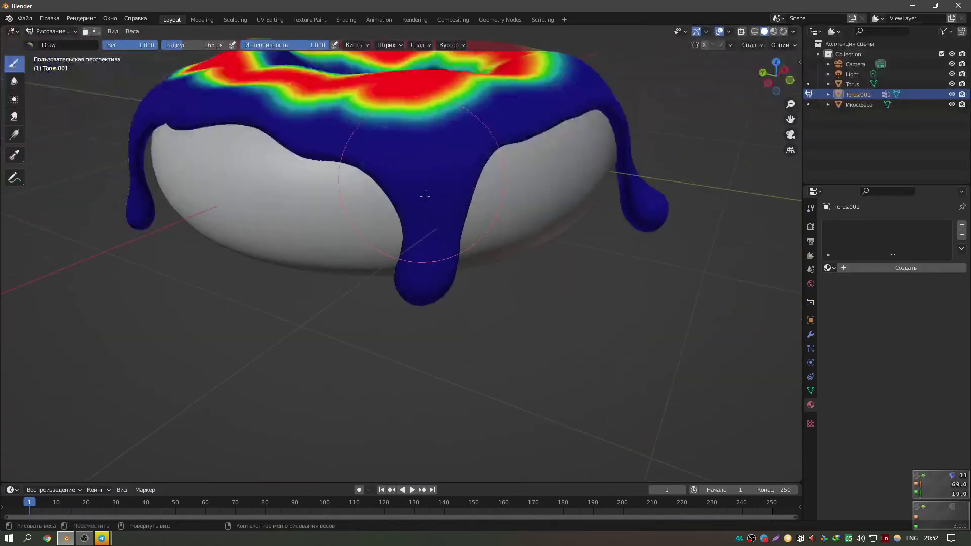
pyautogui.click(451, 210)
pyautogui.scroll(5, 416, 232)
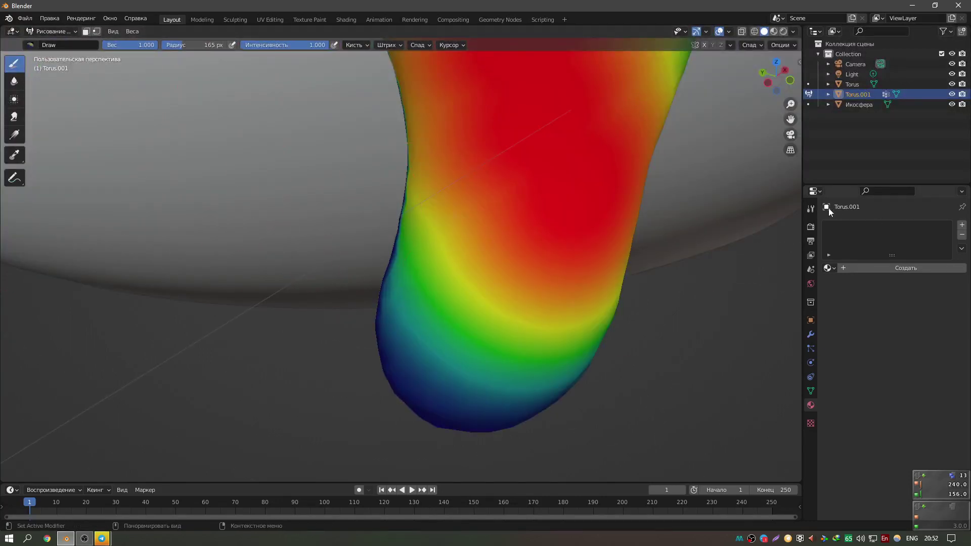
# Erase the weight from the front drip using the Subtract brush.
pyautogui.click(811, 209)
pyautogui.click(890, 283)
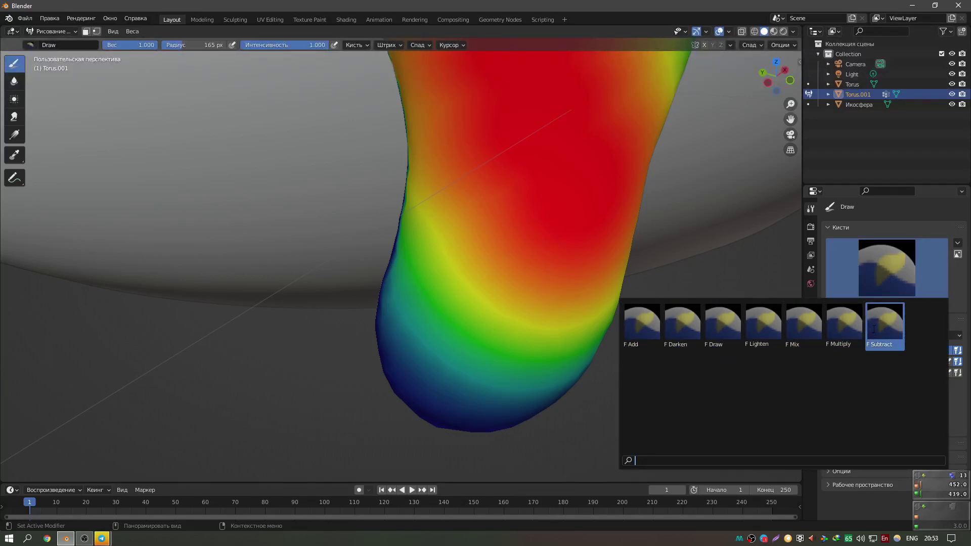
pyautogui.click(880, 326)
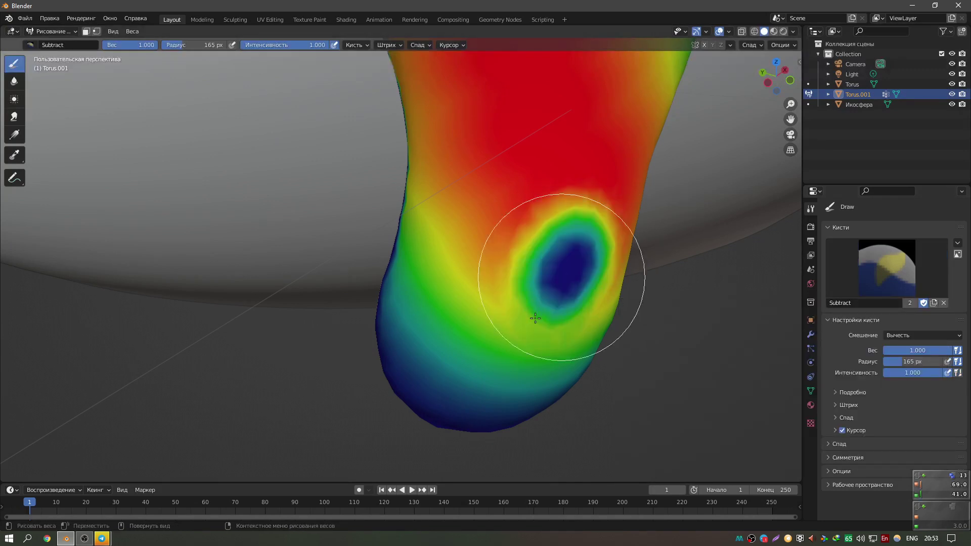
pyautogui.moveTo(559, 260); pyautogui.dragTo(514, 293)
pyautogui.scroll(-8, 515, 293)
pyautogui.click(881, 284)
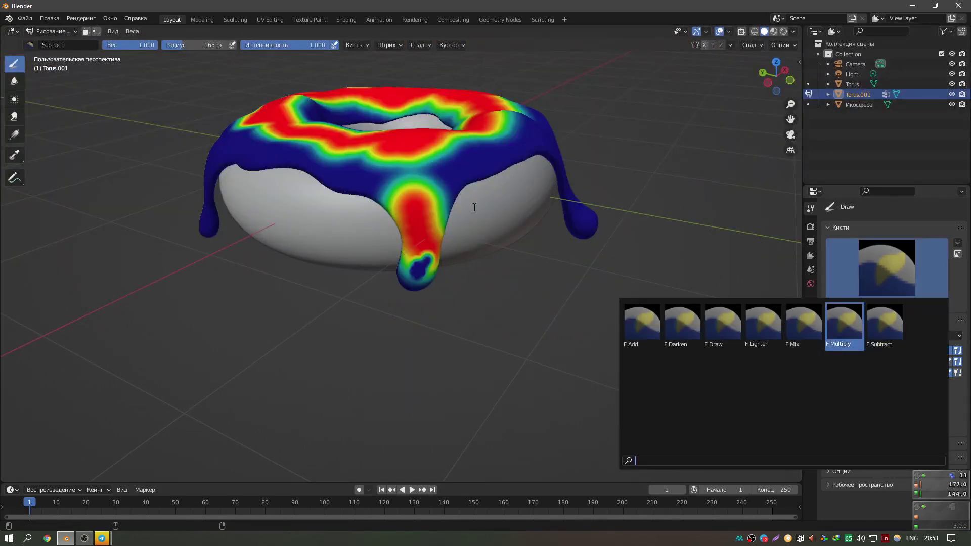
pyautogui.click(885, 323)
pyautogui.moveTo(503, 315); pyautogui.dragTo(426, 281, button='middle')
pyautogui.moveTo(426, 281)
pyautogui.mouseDown()
pyautogui.moveTo(419, 304)
pyautogui.moveTo(427, 308)
pyautogui.moveTo(415, 259)
pyautogui.mouseUp()
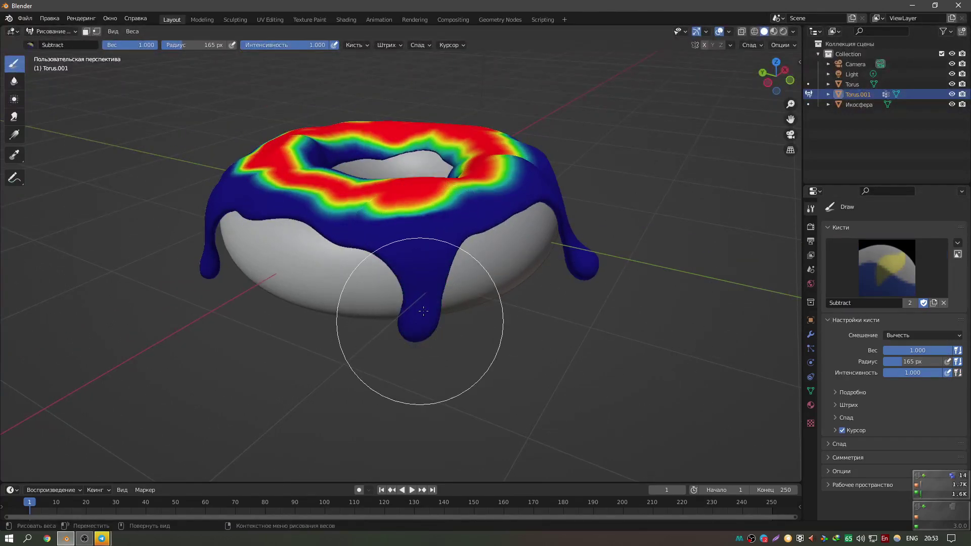
# Paint more full weight across the icing top with the Draw brush.
pyautogui.click(890, 273)
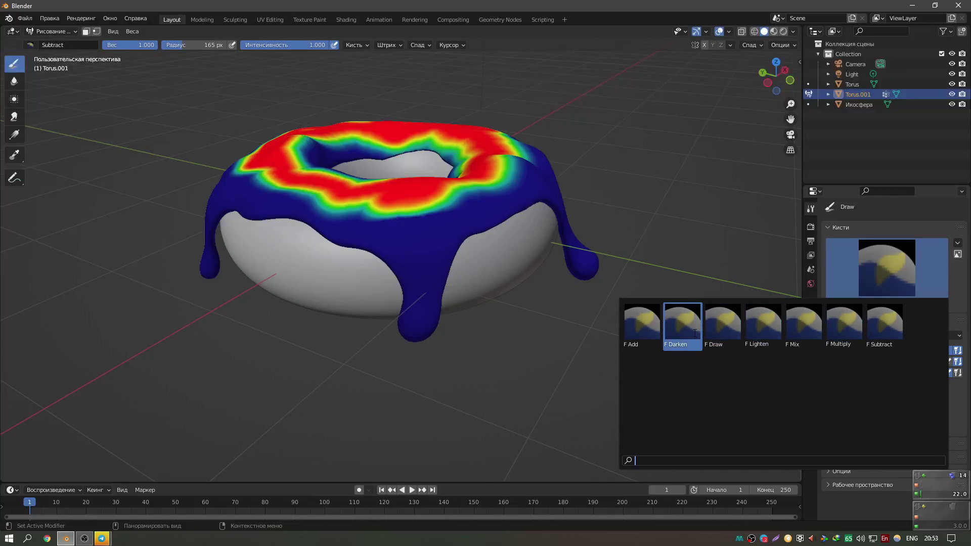
pyautogui.click(696, 334)
pyautogui.click(887, 268)
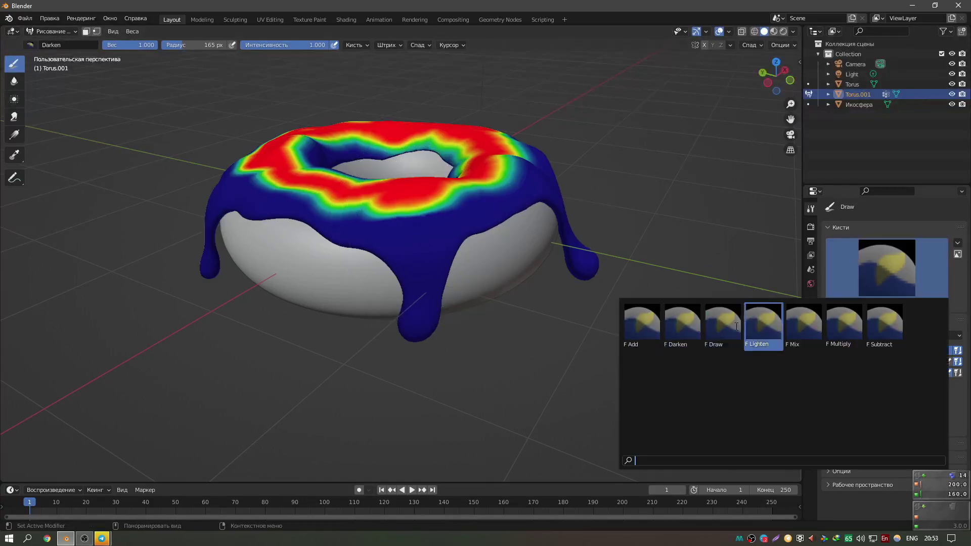
pyautogui.click(723, 327)
pyautogui.scroll(4, 469, 236)
pyautogui.moveTo(395, 283)
pyautogui.mouseDown()
pyautogui.moveTo(426, 267)
pyautogui.moveTo(255, 243)
pyautogui.mouseUp()
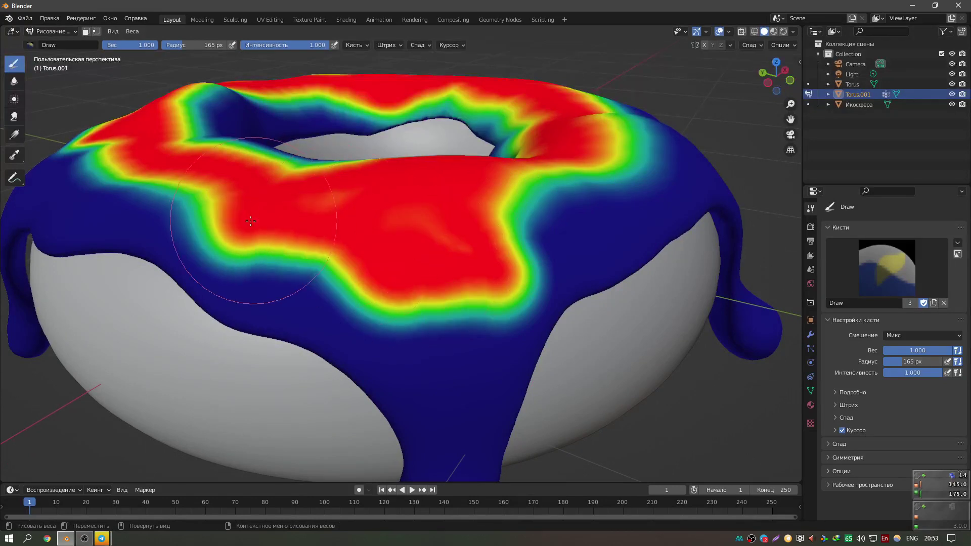
pyautogui.moveTo(256, 223); pyautogui.dragTo(273, 329, button='middle')
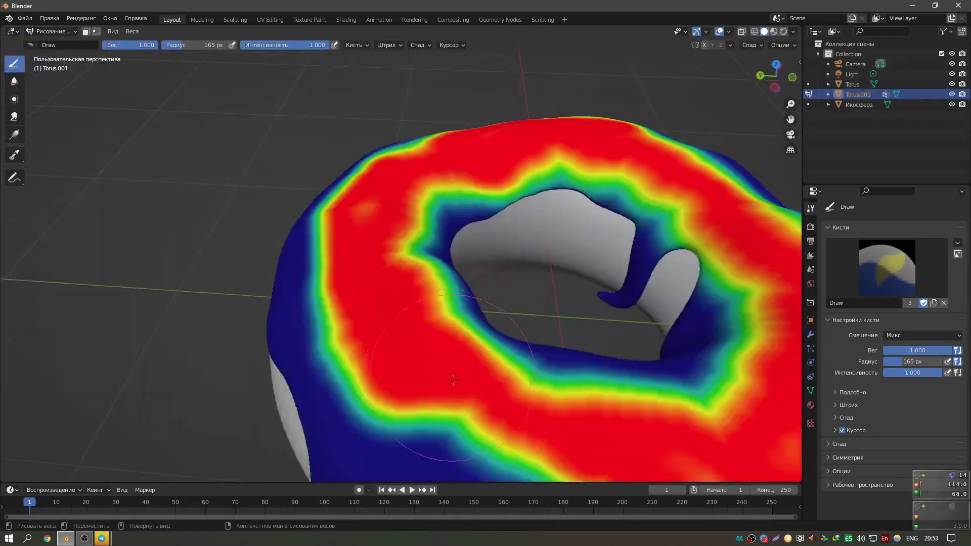
pyautogui.moveTo(455, 435)
pyautogui.mouseDown(button='middle')
pyautogui.moveTo(436, 282)
pyautogui.moveTo(385, 238)
pyautogui.mouseUp(button='middle')
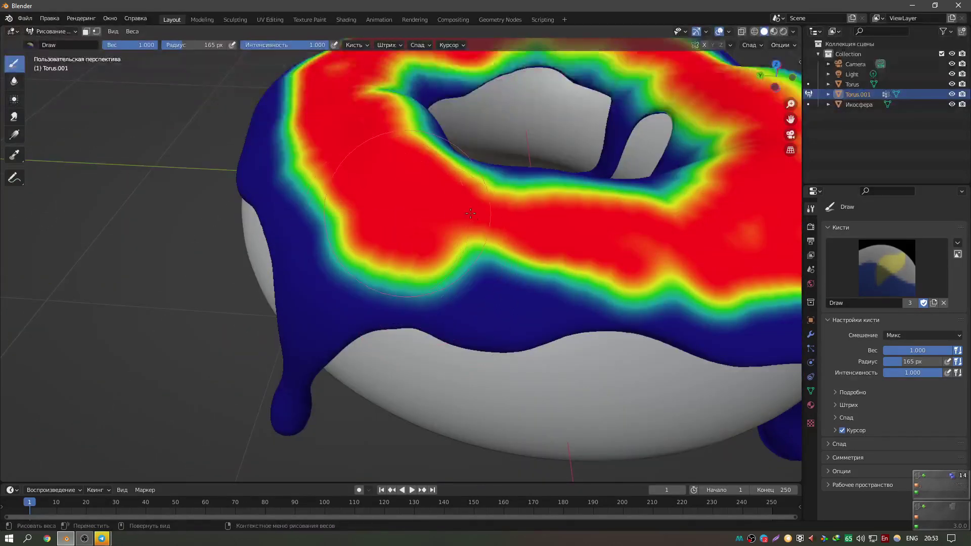
pyautogui.scroll(-5, 364, 237)
pyautogui.scroll(3, 351, 239)
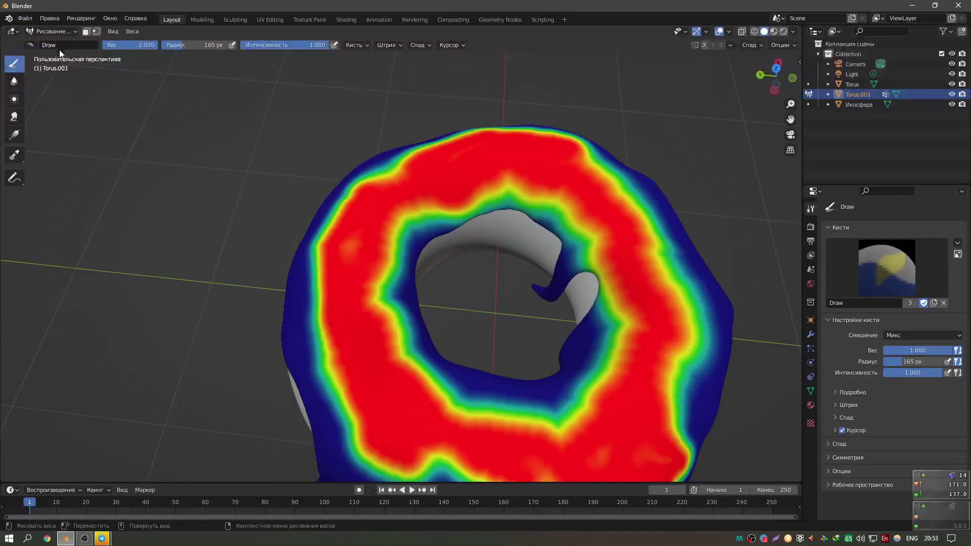
pyautogui.click(50, 31)
# Orbit around the donut and show the icing's empty particle settings.
pyautogui.scroll(-5, 588, 278)
pyautogui.moveTo(588, 278); pyautogui.dragTo(871, 389, button='middle')
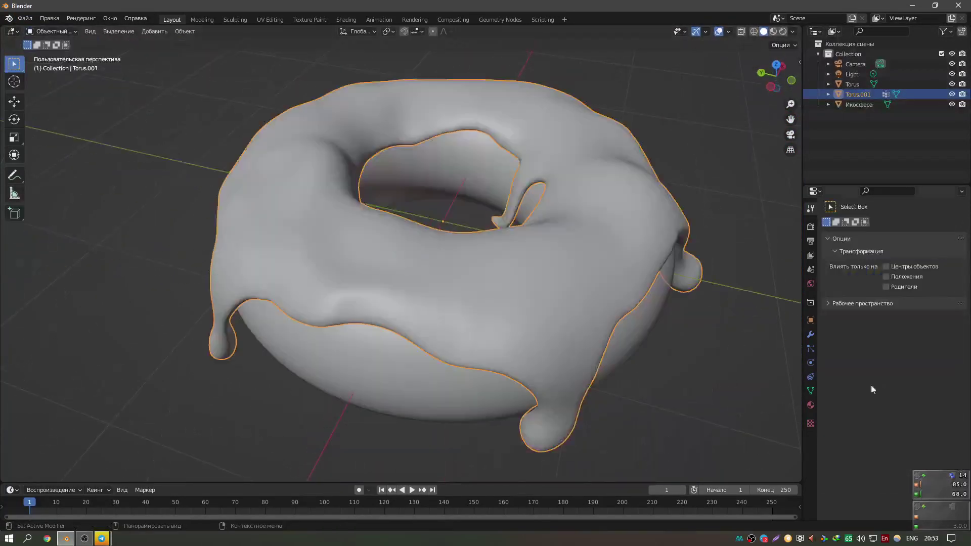
pyautogui.click(808, 348)
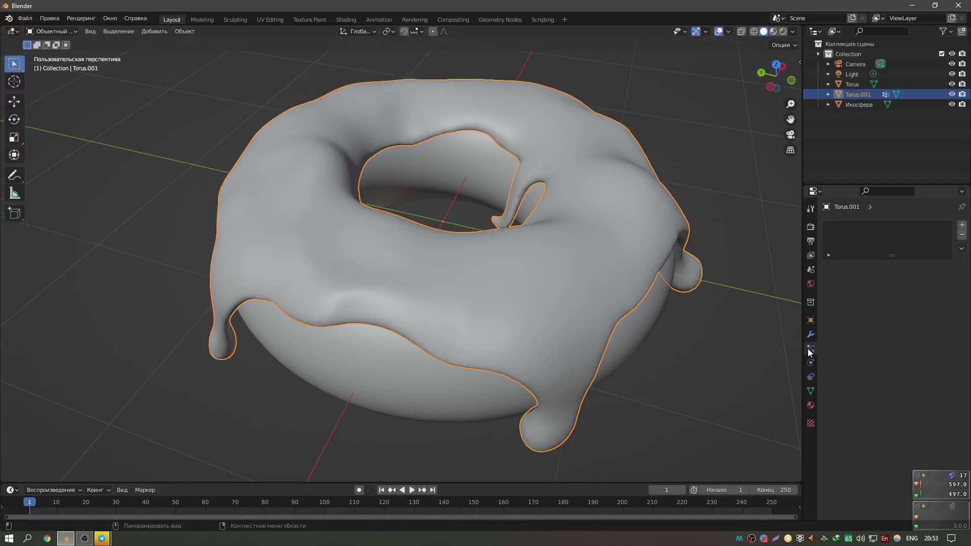
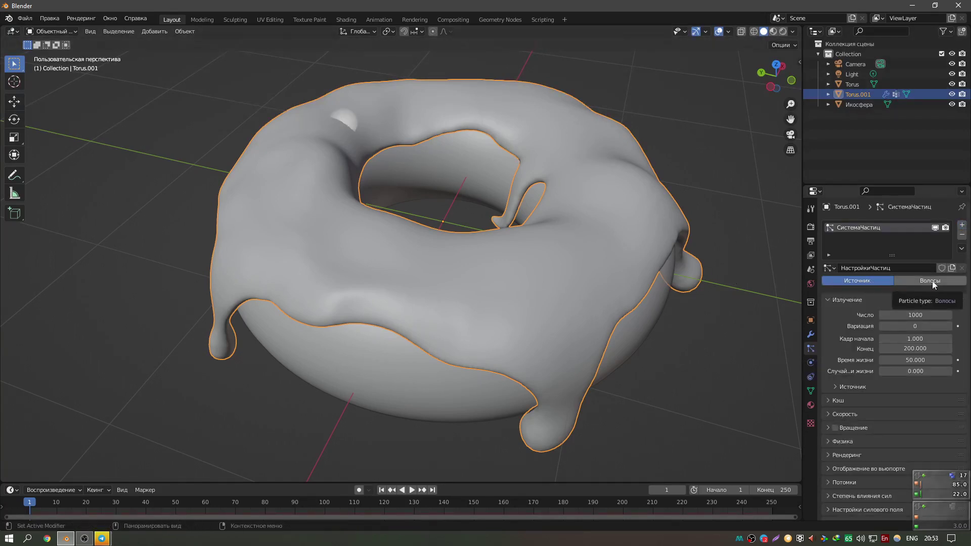
# Remove the icing's old particle system and add a new one of type Hair.
pyautogui.click(962, 236)
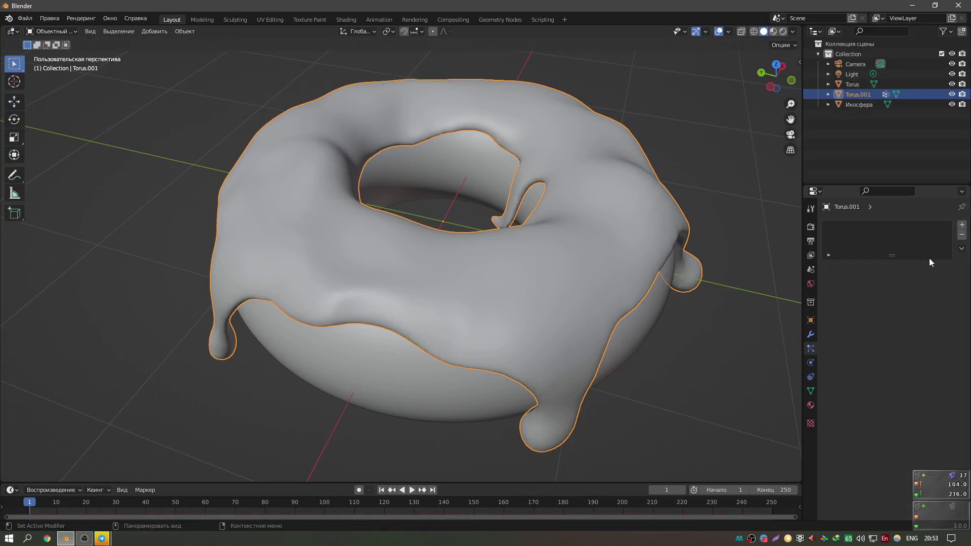
pyautogui.click(962, 227)
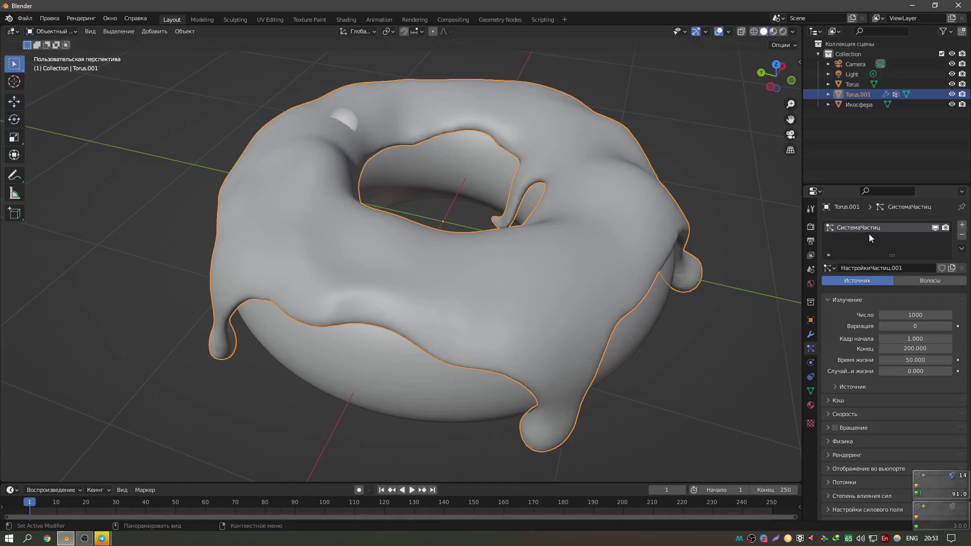
pyautogui.click(915, 281)
pyautogui.scroll(-3, 647, 276)
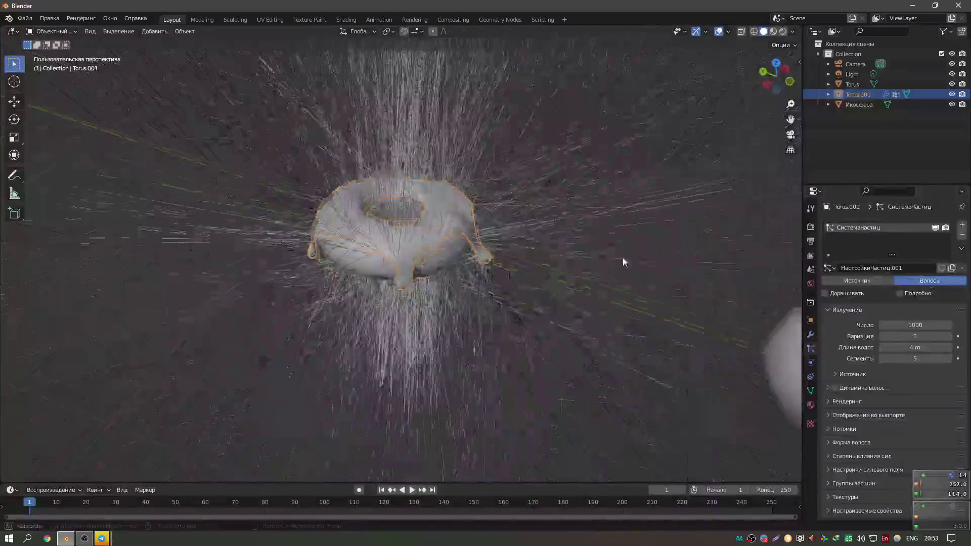
pyautogui.scroll(3, 624, 258)
pyautogui.scroll(4, 619, 284)
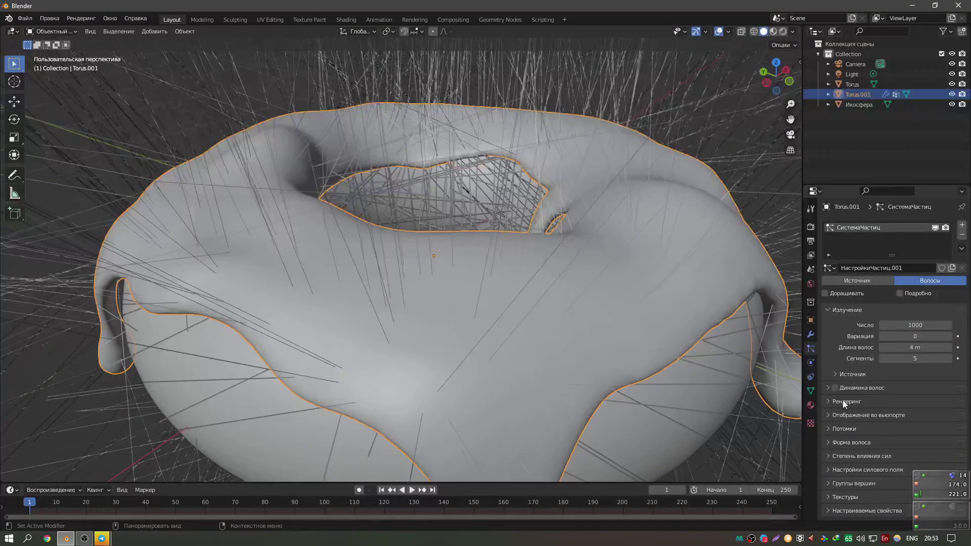
# Expand the hair system's Render settings to reach the Render As choices.
pyautogui.click(830, 403)
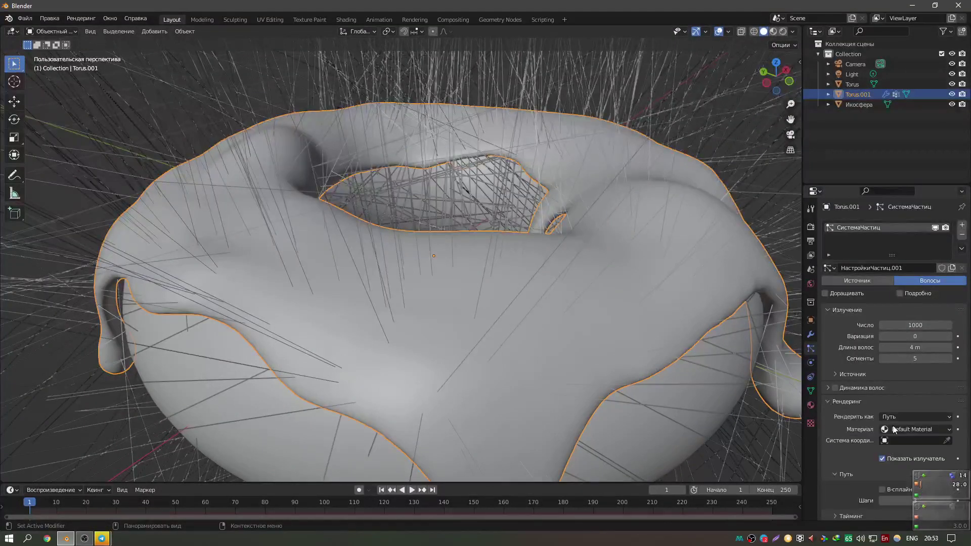
pyautogui.scroll(-2, 897, 430)
pyautogui.scroll(-2, 881, 427)
pyautogui.scroll(-2, 840, 437)
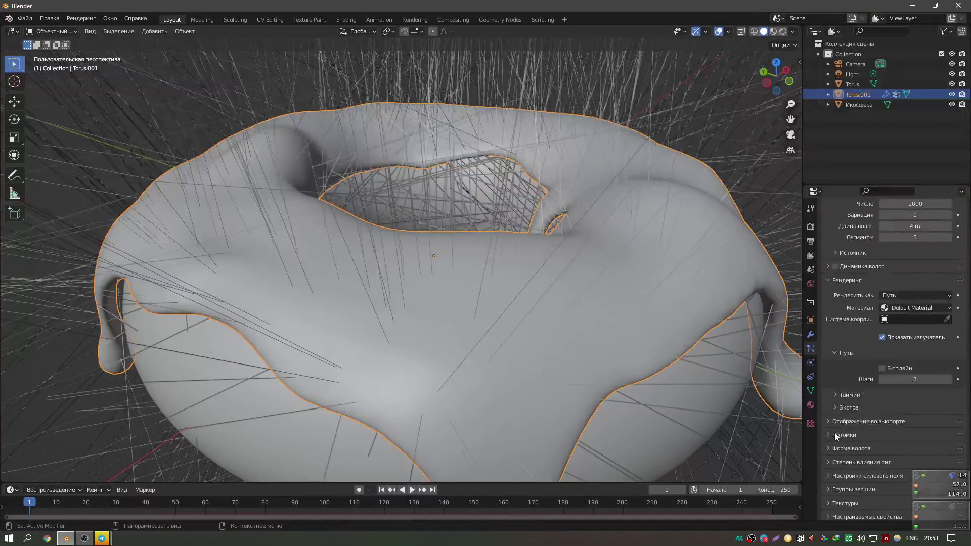
pyautogui.click(903, 297)
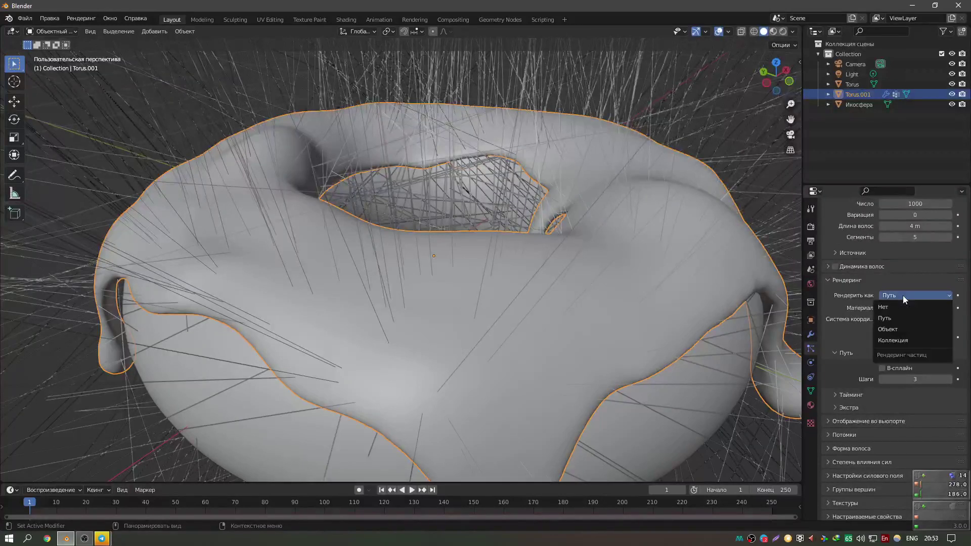
# Render the hair particles as Object, using the Icosphere as the instance object.
pyautogui.click(901, 328)
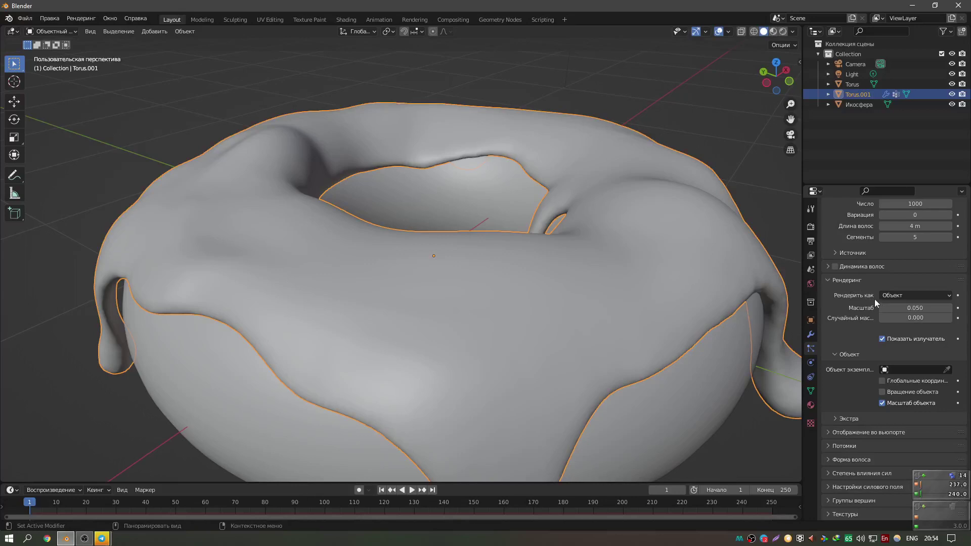
pyautogui.click(901, 370)
pyautogui.click(881, 428)
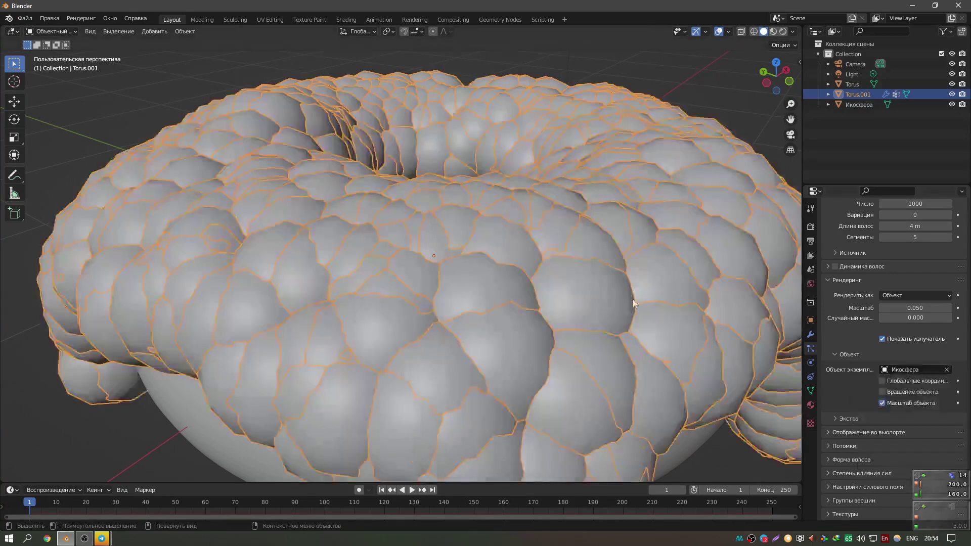
pyautogui.scroll(-5, 633, 303)
pyautogui.scroll(1, 606, 290)
pyautogui.scroll(-4, 700, 302)
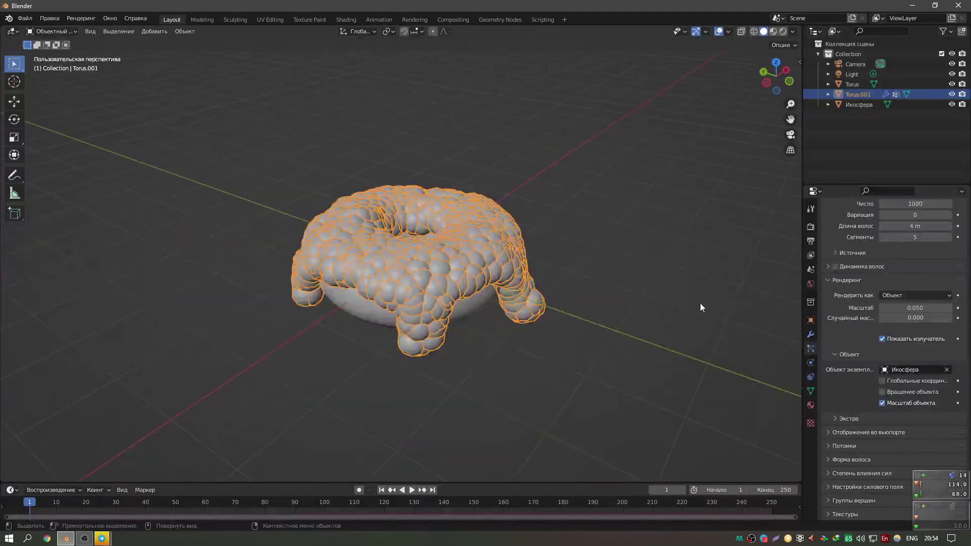
pyautogui.scroll(-3, 700, 307)
# Scale the icosphere down to about 0.3 so the particles become small balls.
pyautogui.click(690, 342)
pyautogui.press('s')
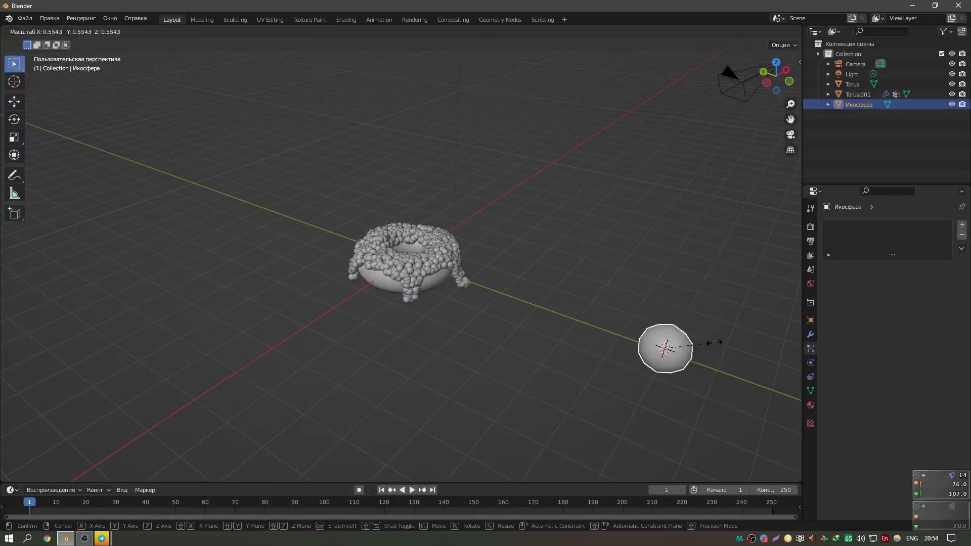
pyautogui.click(693, 344)
pyautogui.scroll(6, 472, 265)
# Reselect Torus.001 and set the sprinkle particles' Random Scale to 0.354.
pyautogui.scroll(2, 472, 265)
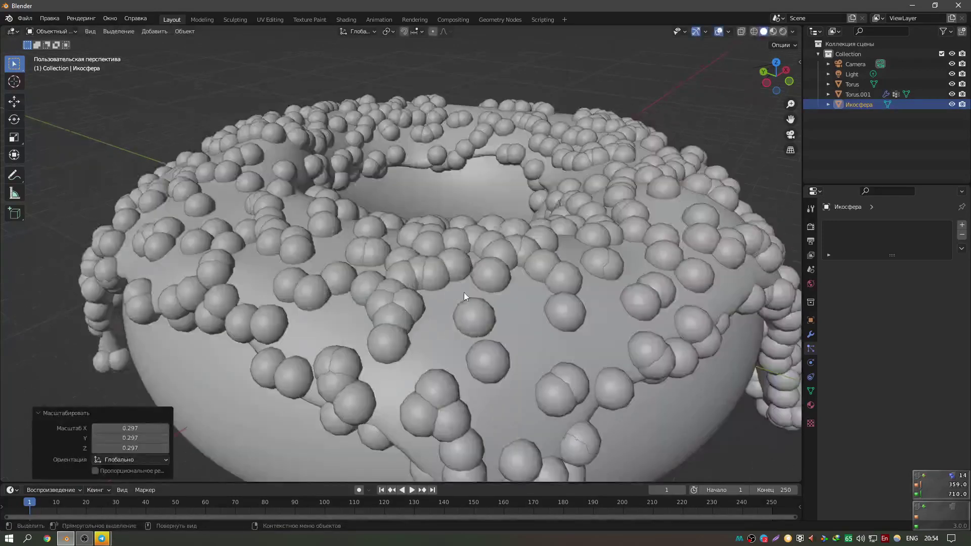
pyautogui.click(465, 294)
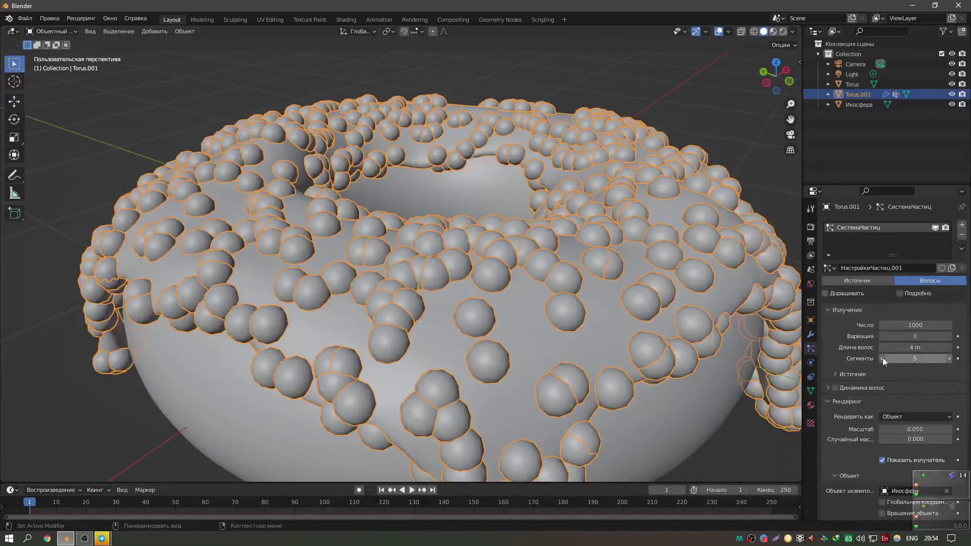
pyautogui.scroll(-2, 910, 387)
pyautogui.scroll(-2, 912, 384)
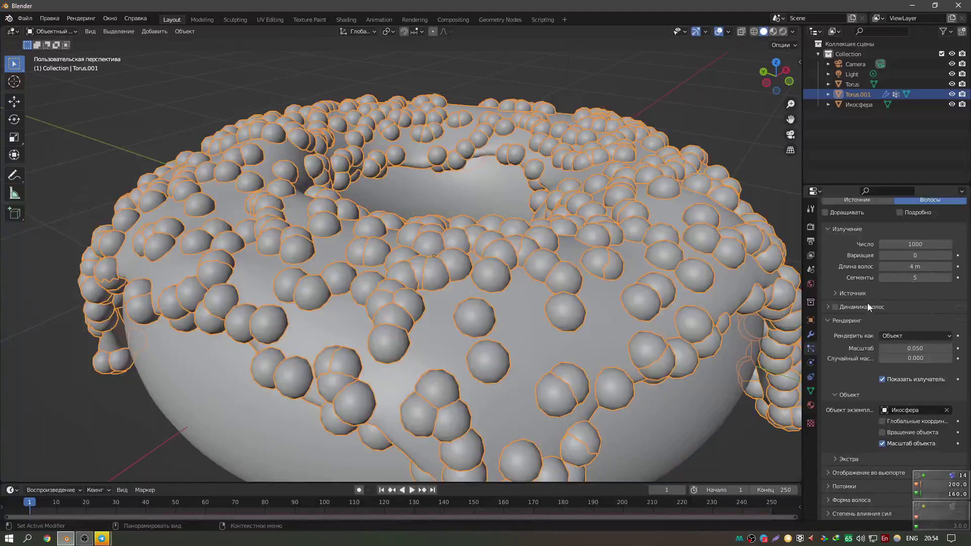
pyautogui.scroll(-3, 892, 359)
pyautogui.click(850, 404)
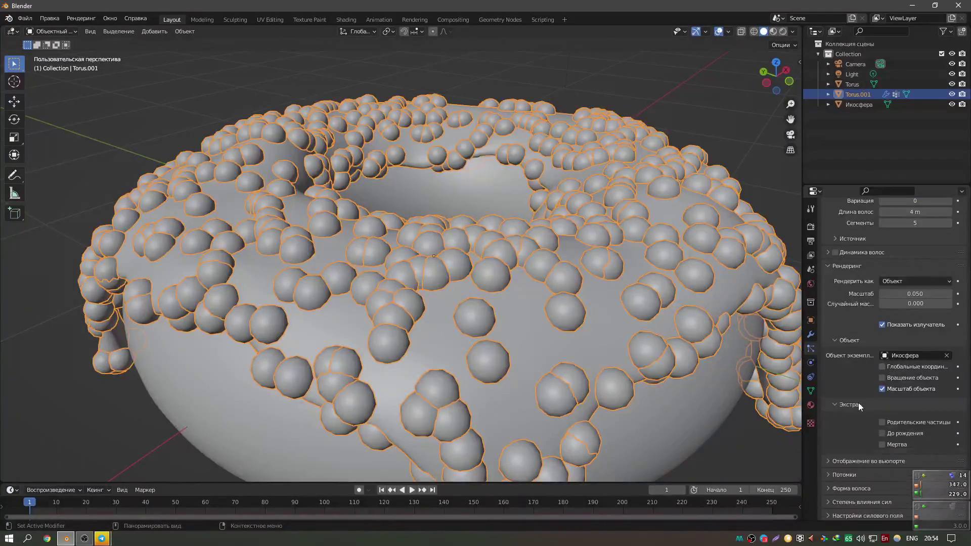
pyautogui.scroll(-2, 868, 423)
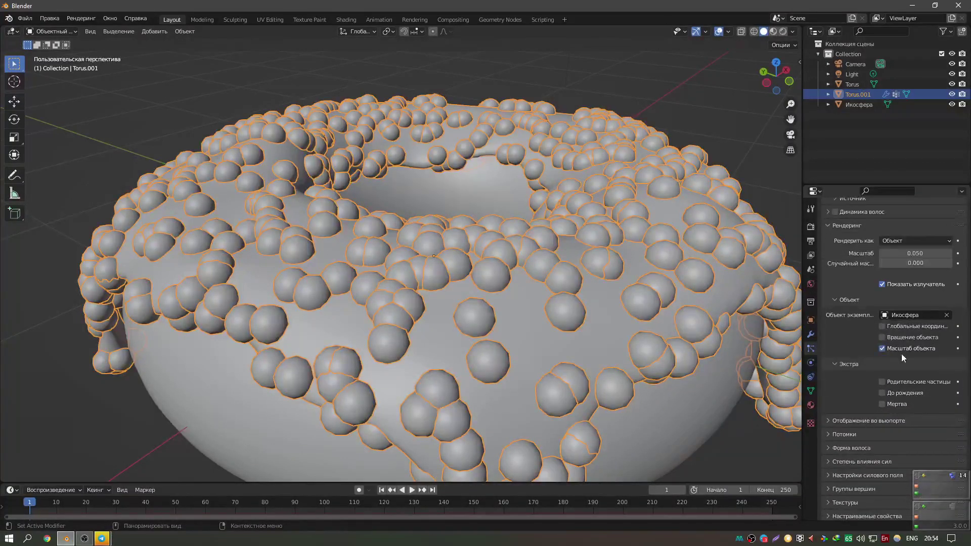
pyautogui.scroll(2, 911, 333)
pyautogui.click(914, 294)
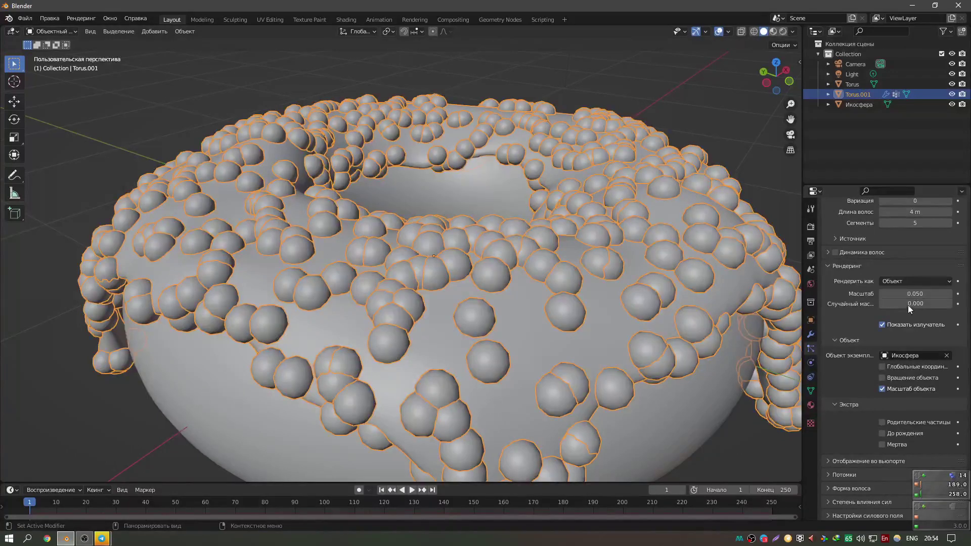
pyautogui.moveTo(801, 288); pyautogui.dragTo(726, 289)
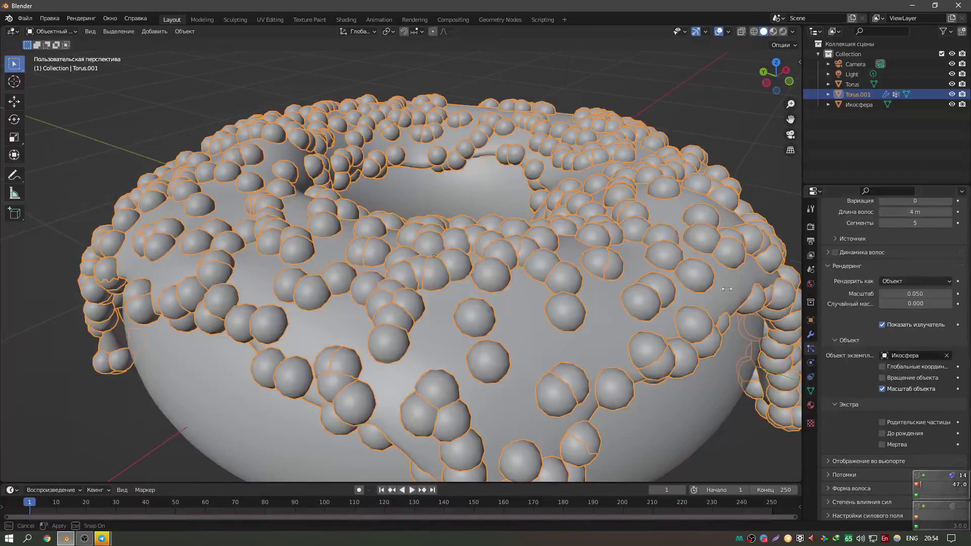
pyautogui.moveTo(667, 293); pyautogui.dragTo(673, 294)
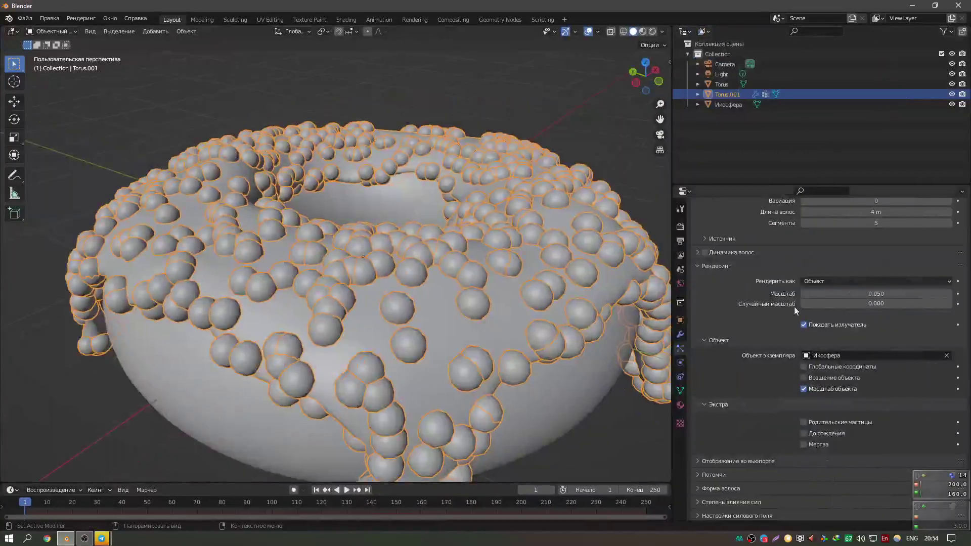
pyautogui.moveTo(833, 303)
pyautogui.mouseDown()
pyautogui.moveTo(897, 303)
pyautogui.moveTo(854, 304)
pyautogui.mouseUp()
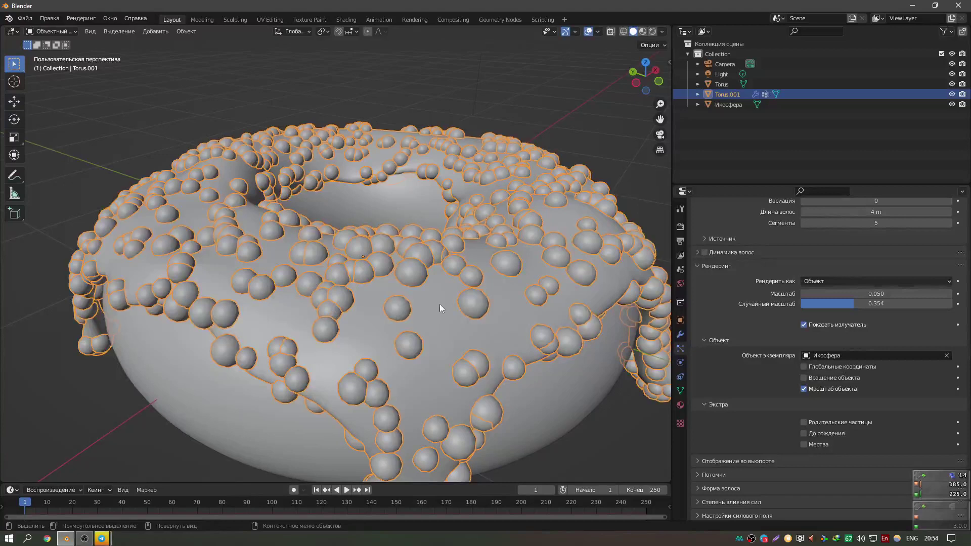
# Raise the particle Emission Number to about 1435.
pyautogui.click(721, 251)
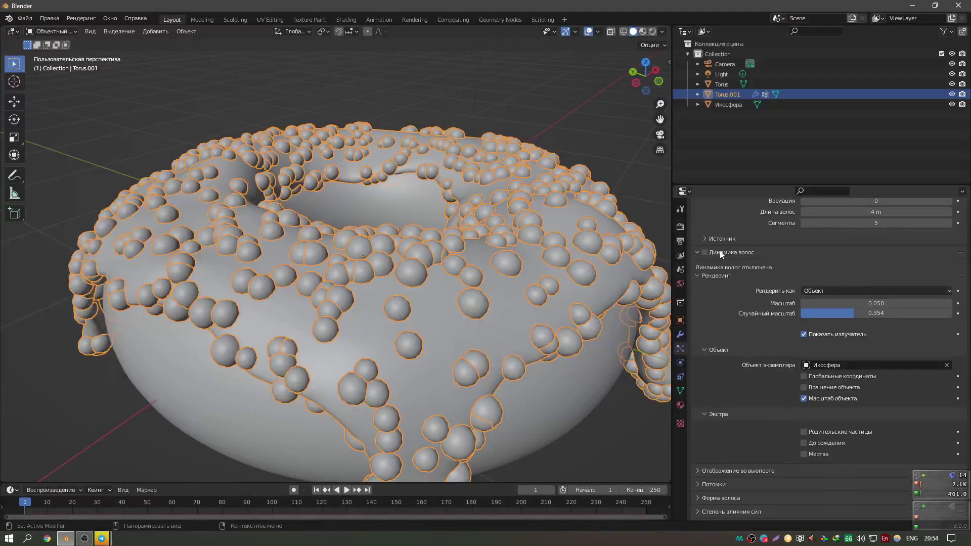
pyautogui.scroll(3, 789, 304)
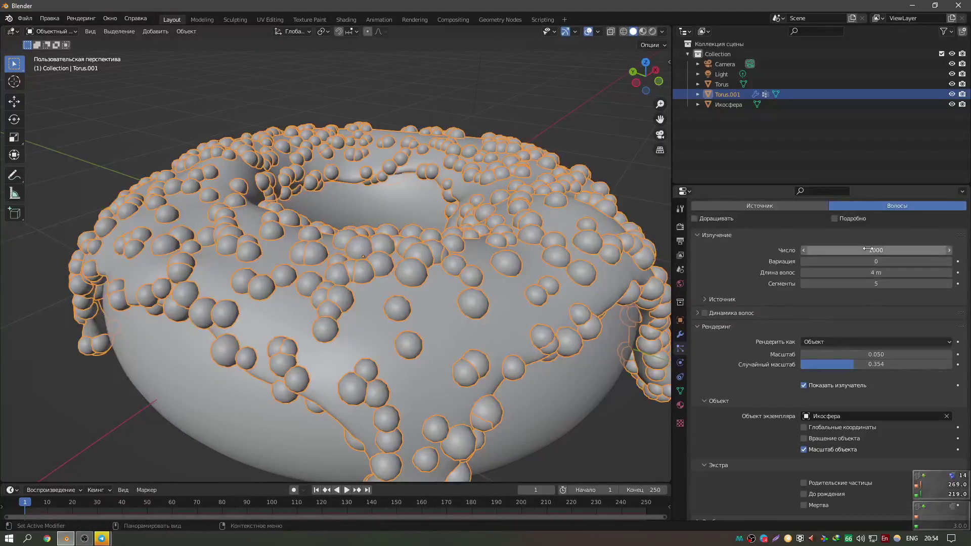
pyautogui.moveTo(868, 249); pyautogui.dragTo(926, 249)
pyautogui.scroll(-5, 769, 333)
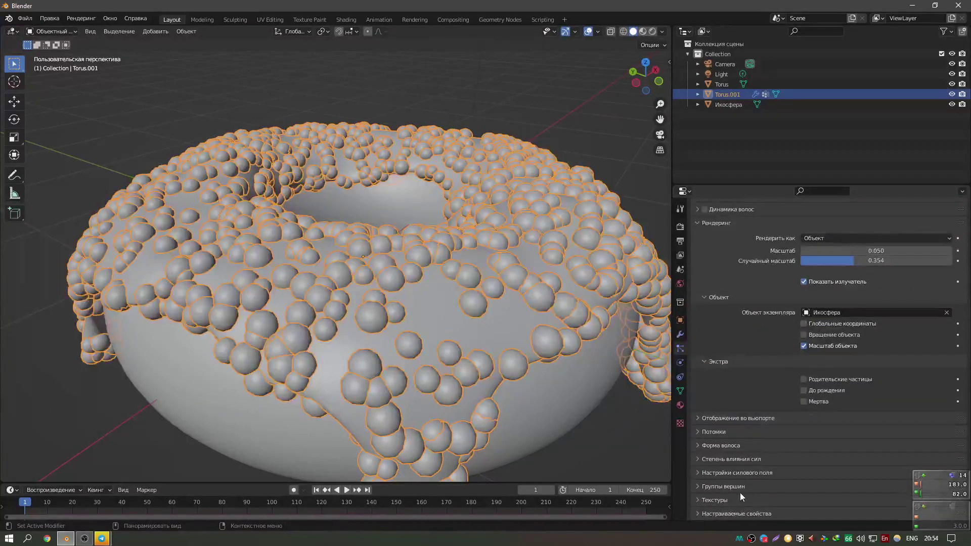
# Use vertex group Группа for particle density, hair length and clumping.
pyautogui.click(723, 487)
pyautogui.scroll(-5, 759, 455)
pyautogui.click(860, 405)
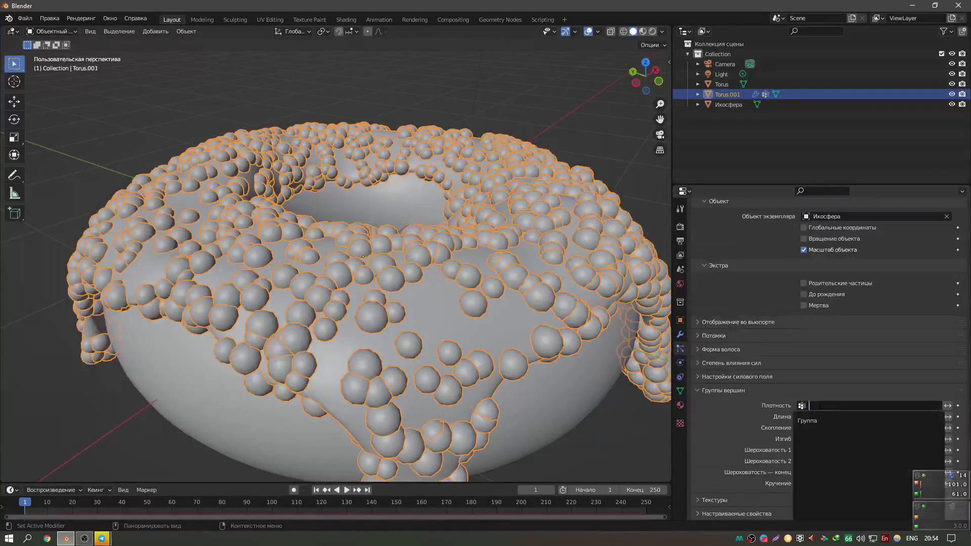
pyautogui.click(823, 415)
pyautogui.click(809, 312)
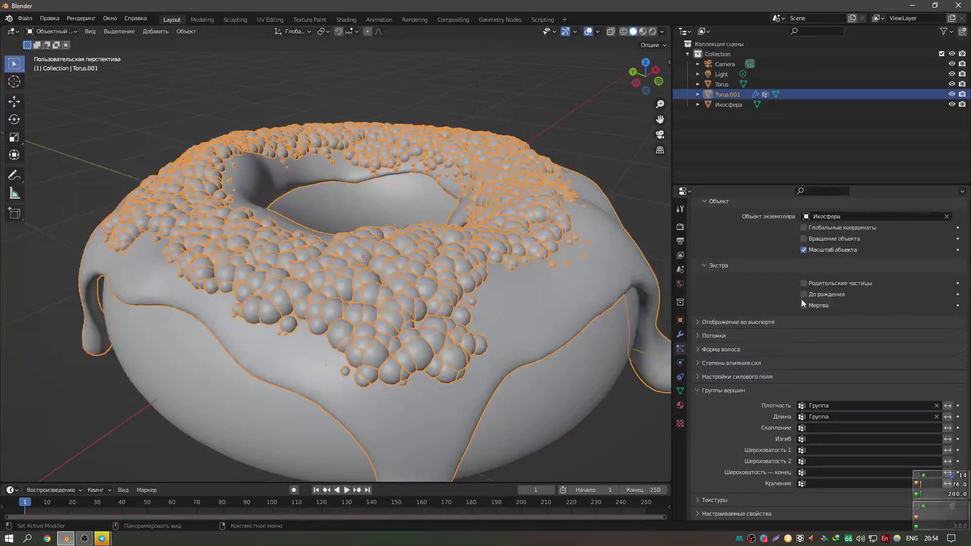
pyautogui.click(843, 428)
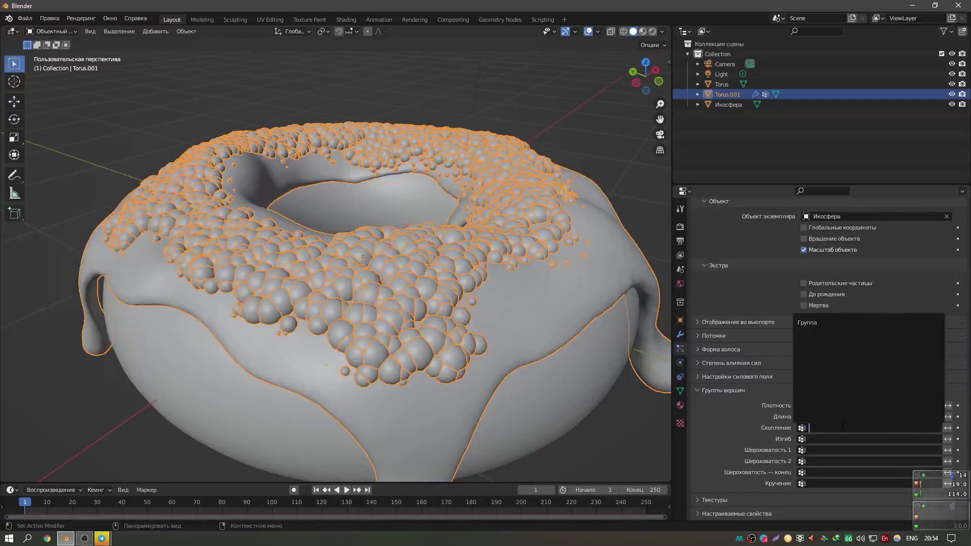
pyautogui.click(824, 324)
# Zoom in on the icing and shrink the sprinkle render scale to 0.010.
pyautogui.moveTo(433, 250)
pyautogui.mouseDown(button='middle')
pyautogui.moveTo(441, 265)
pyautogui.moveTo(373, 255)
pyautogui.moveTo(390, 265)
pyautogui.mouseUp(button='middle')
pyautogui.moveTo(665, 378); pyautogui.dragTo(632, 354, button='middle')
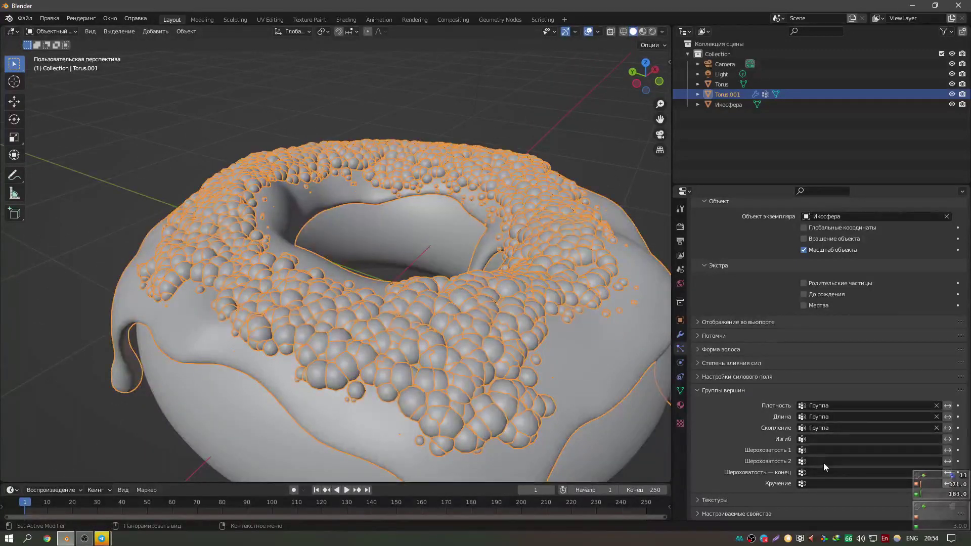
pyautogui.scroll(2, 767, 363)
pyautogui.scroll(2, 389, 285)
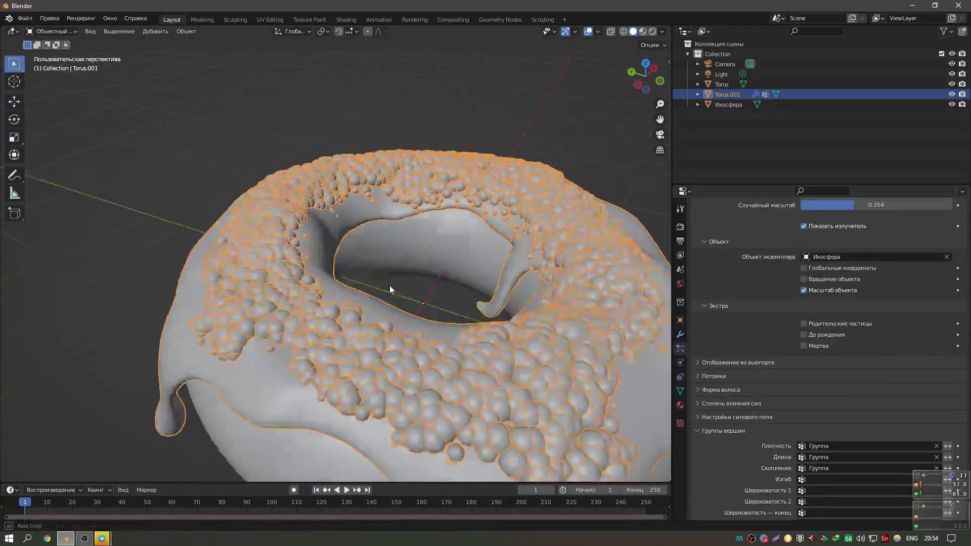
pyautogui.scroll(4, 430, 280)
pyautogui.scroll(-5, 536, 289)
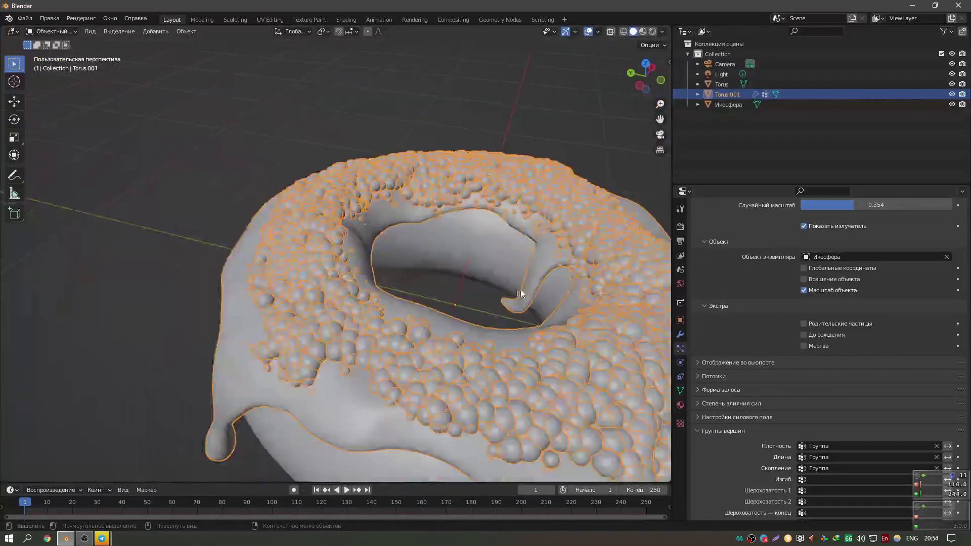
pyautogui.scroll(1, 514, 289)
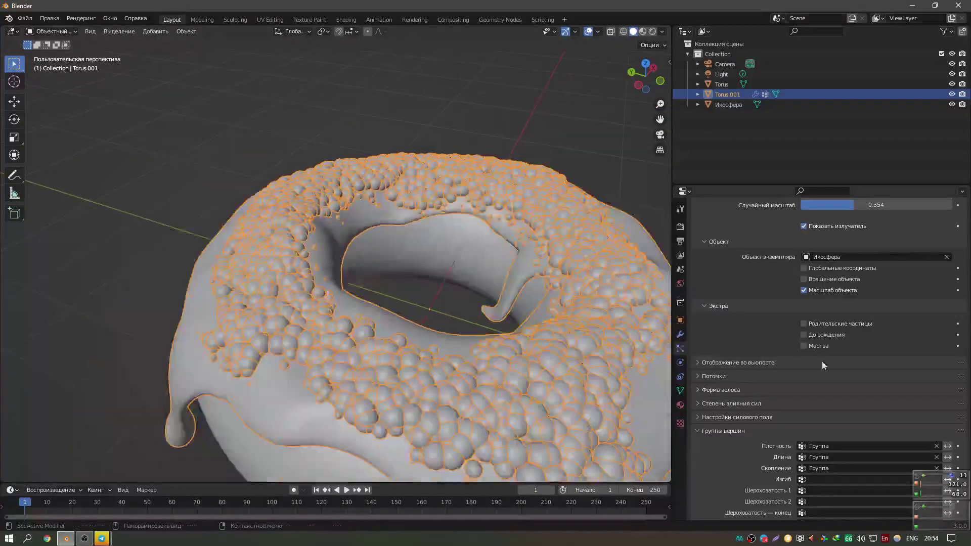
pyautogui.scroll(2, 821, 361)
pyautogui.scroll(2, 871, 294)
pyautogui.moveTo(870, 276); pyautogui.dragTo(882, 276)
# Raise the sprinkle count to 5958 and lower the particle segments to 2.
pyautogui.scroll(3, 489, 337)
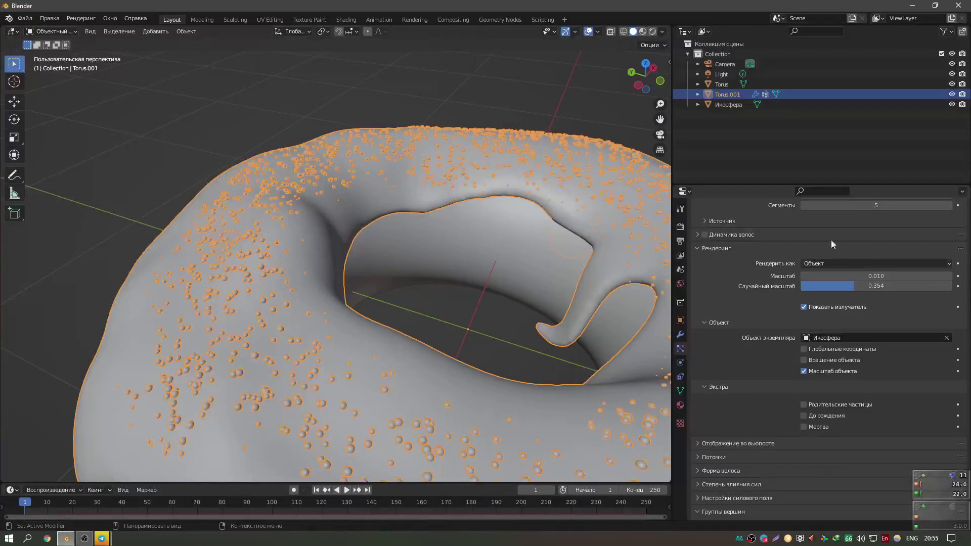
pyautogui.scroll(4, 831, 240)
pyautogui.scroll(3, 830, 240)
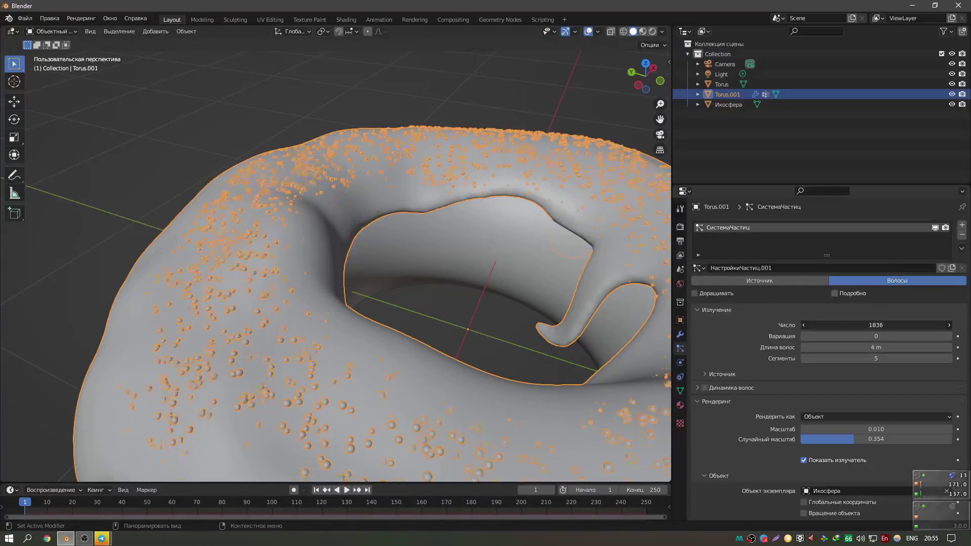
pyautogui.moveTo(877, 326); pyautogui.dragTo(910, 326)
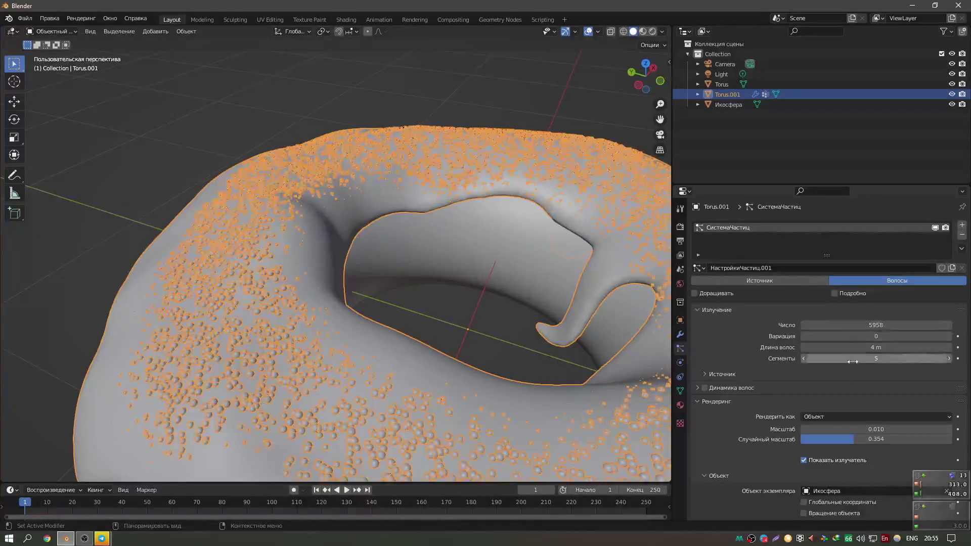
pyautogui.moveTo(856, 359); pyautogui.dragTo(855, 358)
# Set the emission Source Variation to 51.
pyautogui.scroll(-3, 850, 399)
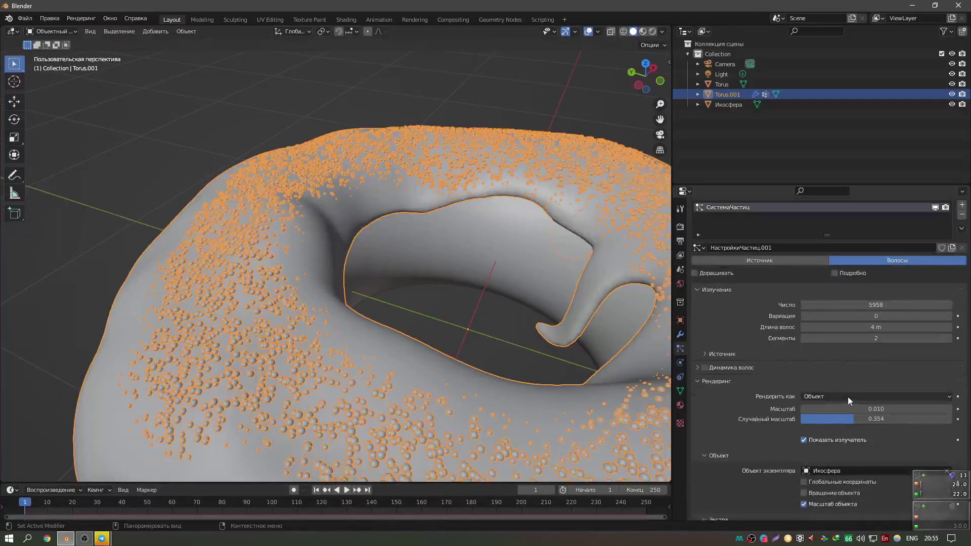
pyautogui.click(788, 316)
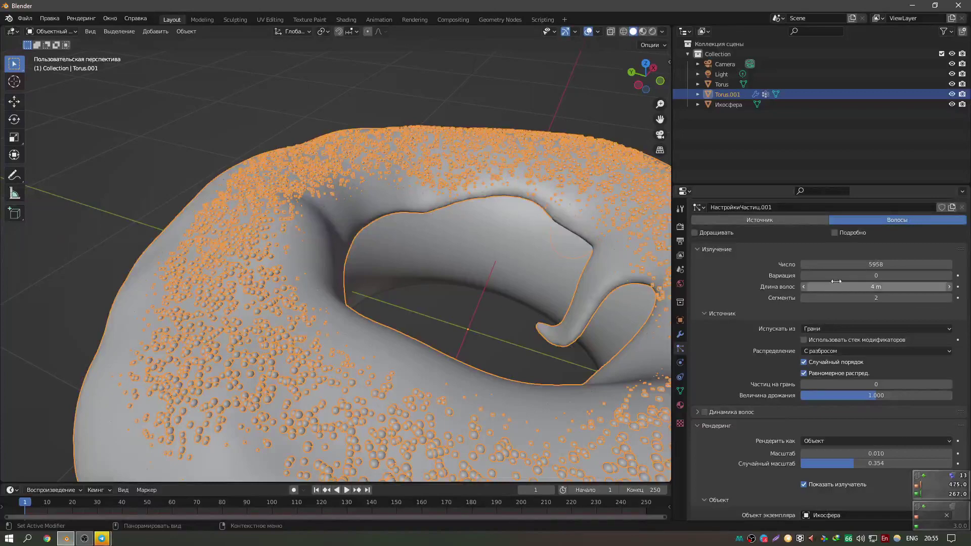
pyautogui.moveTo(837, 276); pyautogui.dragTo(910, 276)
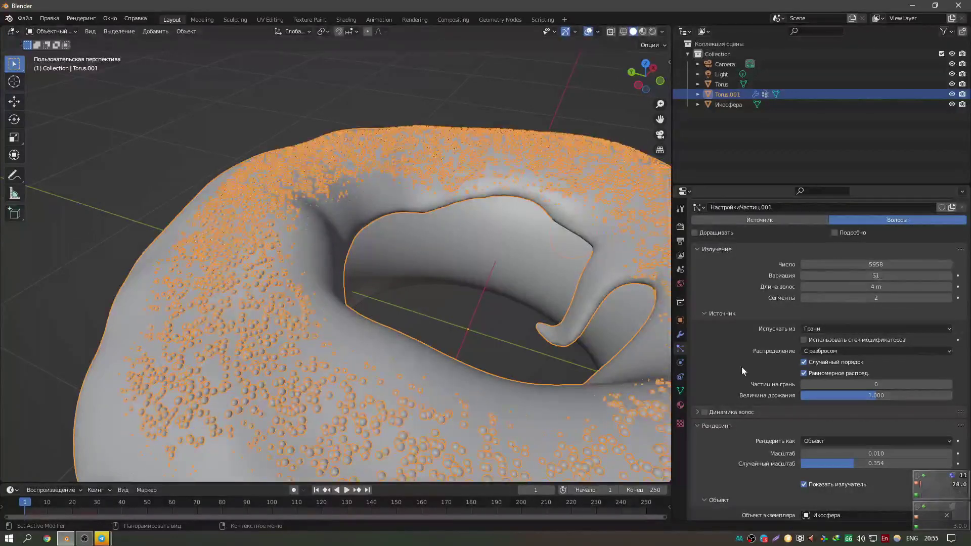
pyautogui.scroll(-2, 741, 366)
pyautogui.scroll(5, 784, 387)
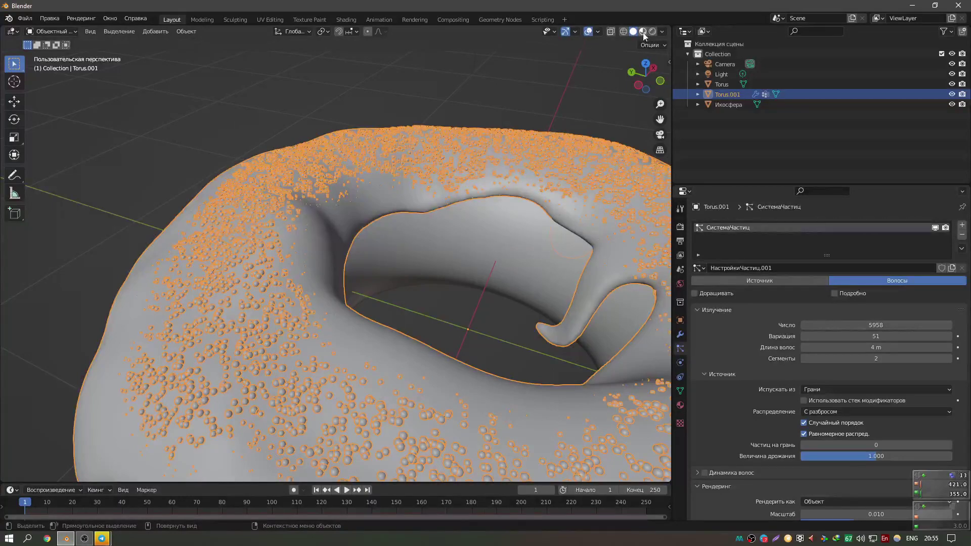
# Switch the viewport to Material Preview and orbit out to see the whole donut.
pyautogui.click(643, 32)
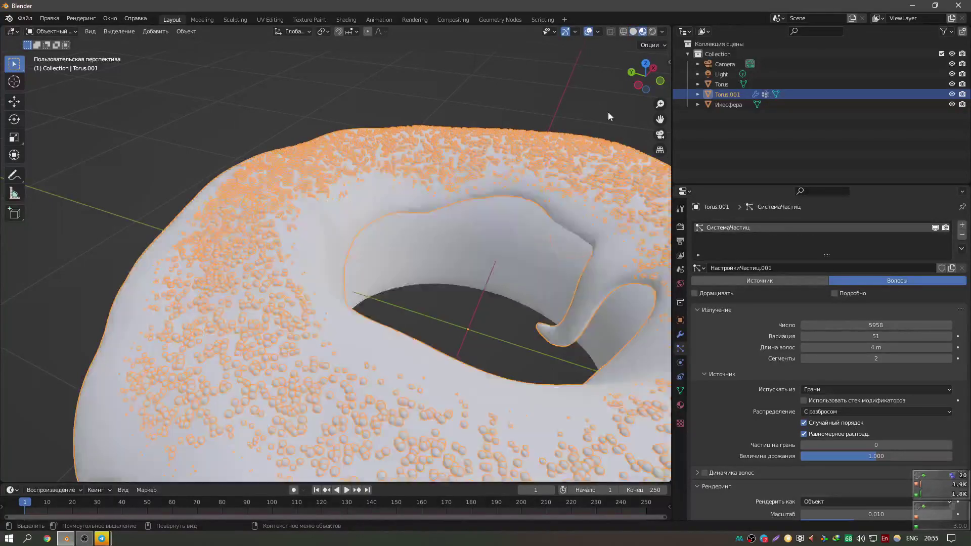
pyautogui.scroll(-3, 551, 271)
pyautogui.scroll(-2, 552, 273)
pyautogui.moveTo(552, 274); pyautogui.dragTo(508, 245, button='middle')
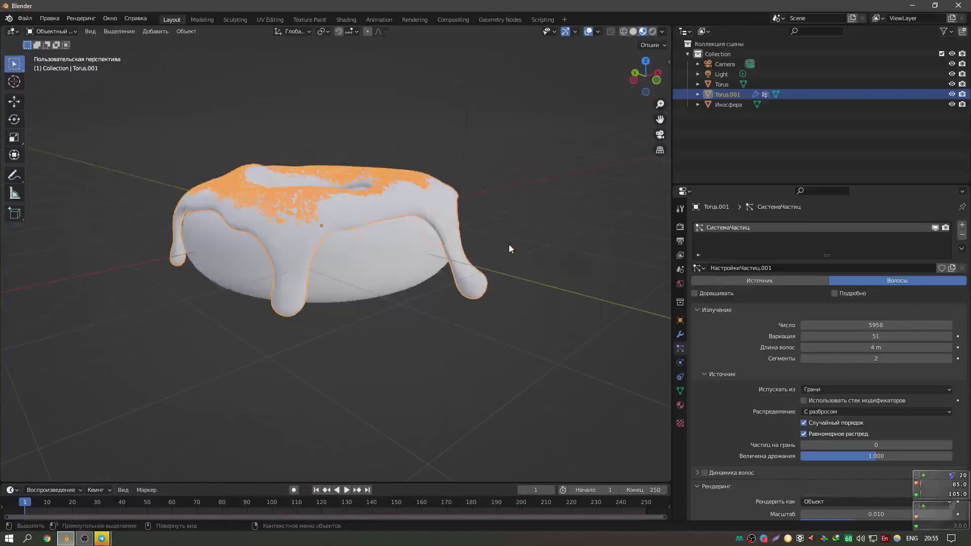
# Select the Икосфера sprinkle object and create a new material for it.
pyautogui.click(540, 201)
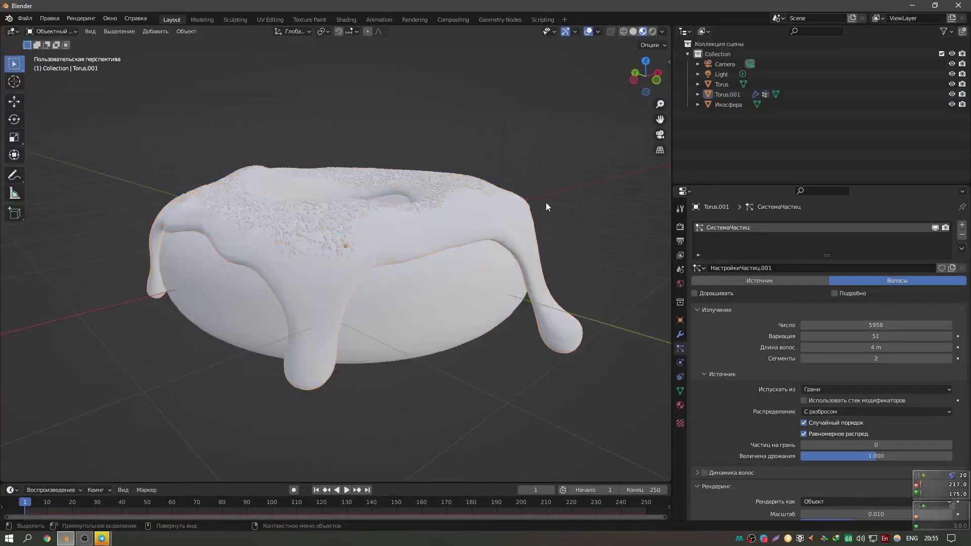
pyautogui.scroll(-4, 545, 202)
pyautogui.scroll(-3, 543, 219)
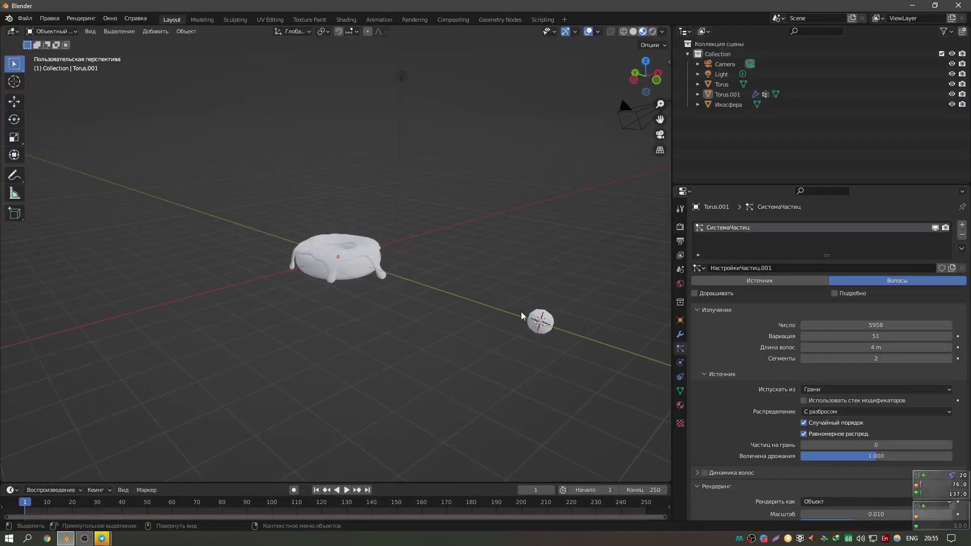
pyautogui.scroll(2, 423, 314)
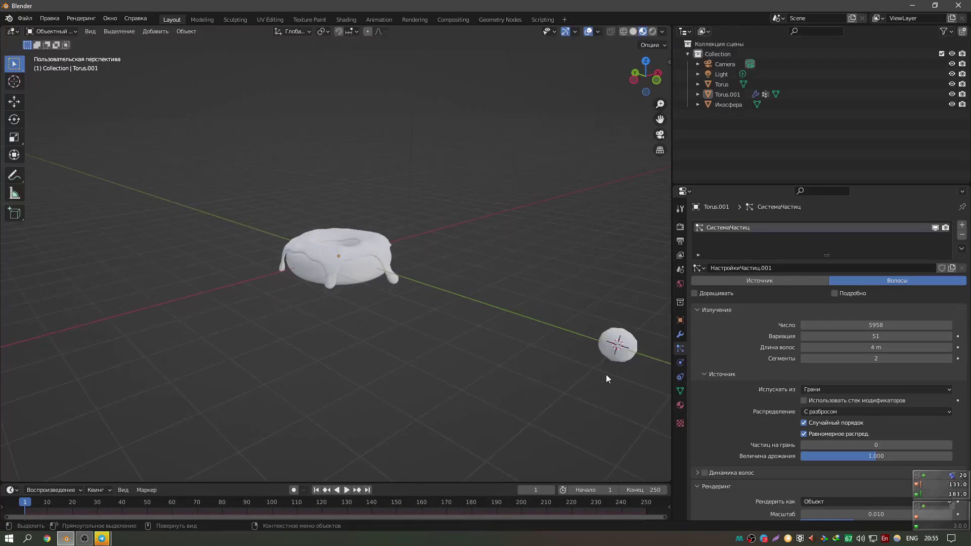
pyautogui.click(616, 347)
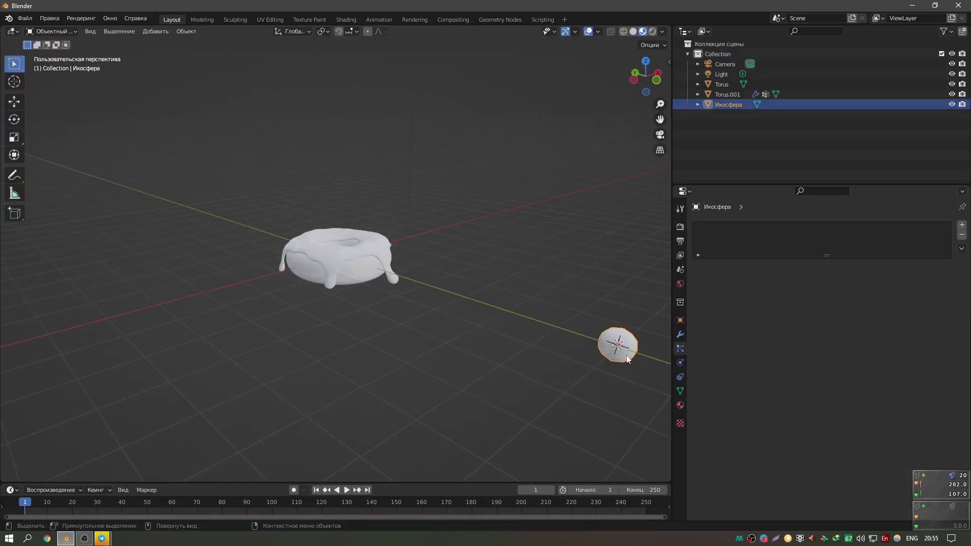
pyautogui.click(680, 405)
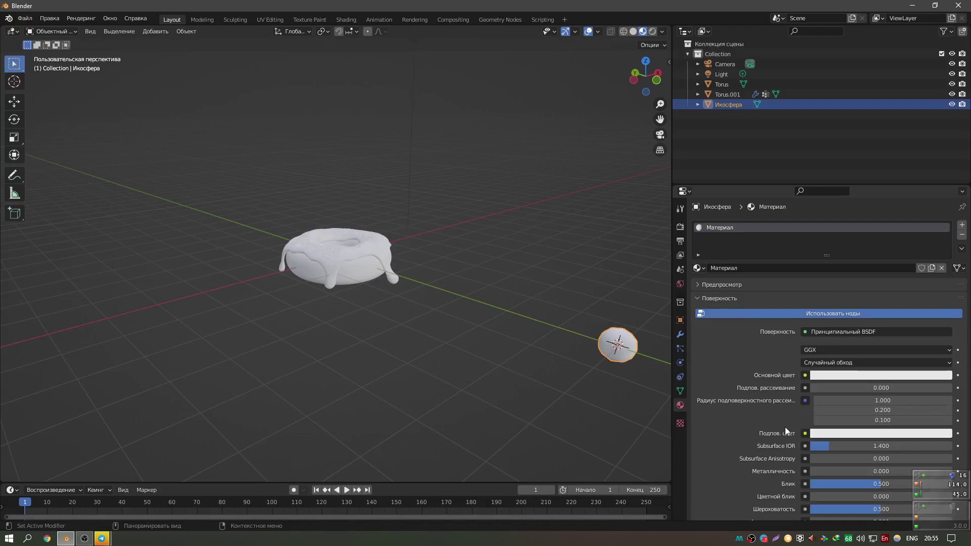
# Set the sprinkle material's Base Color to a strong red.
pyautogui.click(834, 376)
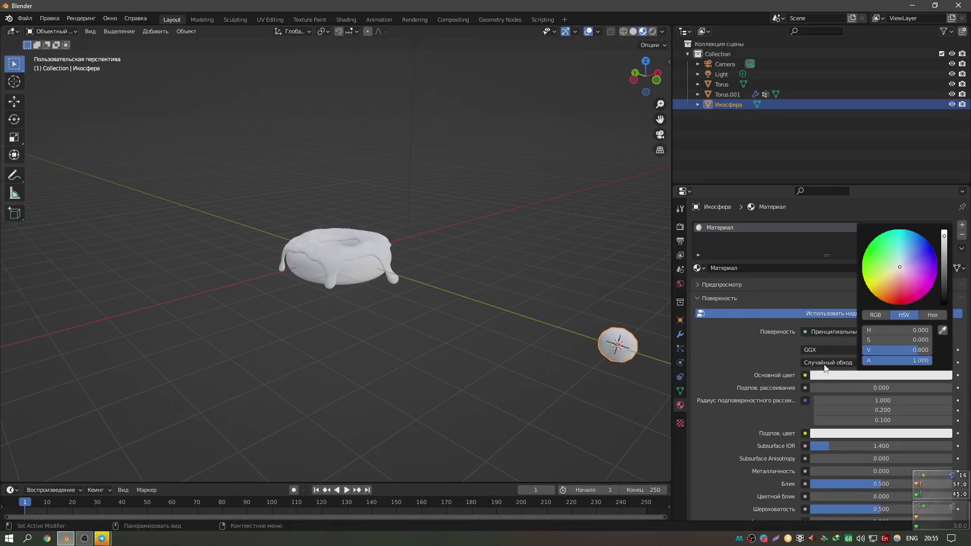
pyautogui.moveTo(895, 277); pyautogui.dragTo(897, 296)
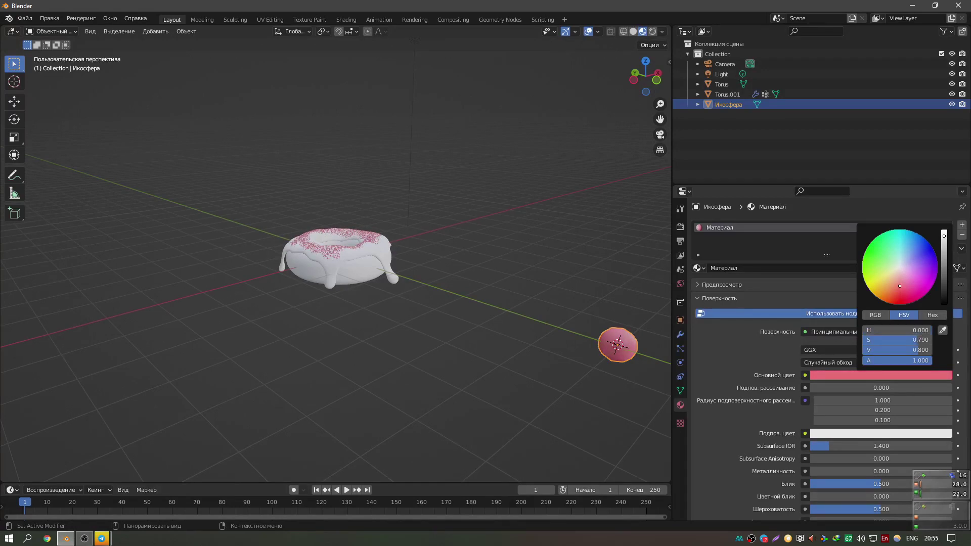
pyautogui.moveTo(898, 296); pyautogui.dragTo(901, 299)
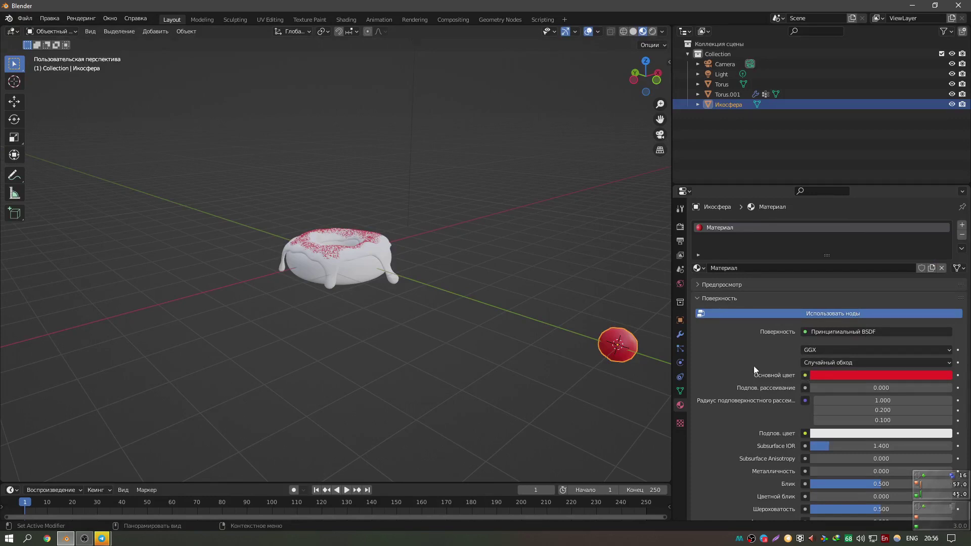
pyautogui.scroll(5, 387, 301)
pyautogui.scroll(2, 386, 284)
pyautogui.scroll(2, 392, 229)
# Give Torus.001 a new material with a Glass BSDF surface.
pyautogui.click(393, 229)
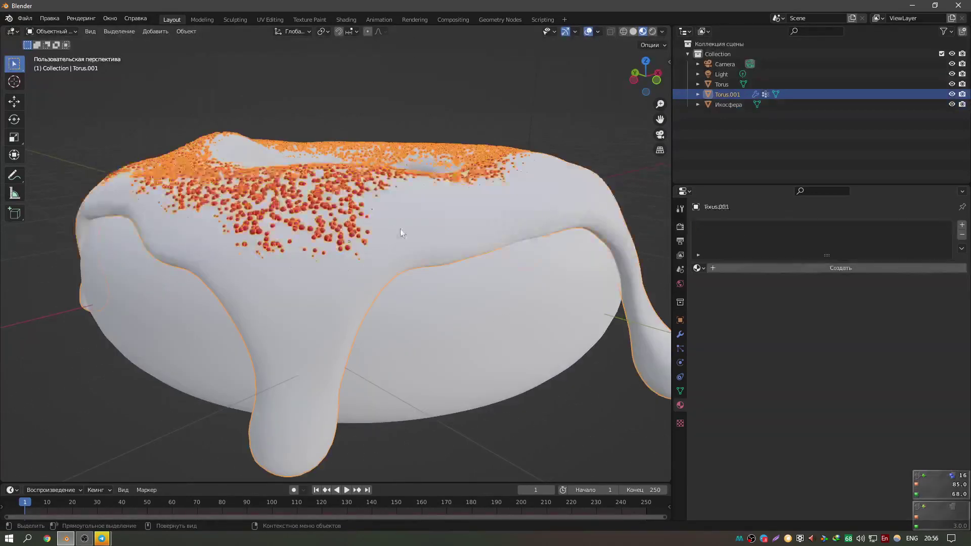
pyautogui.click(758, 270)
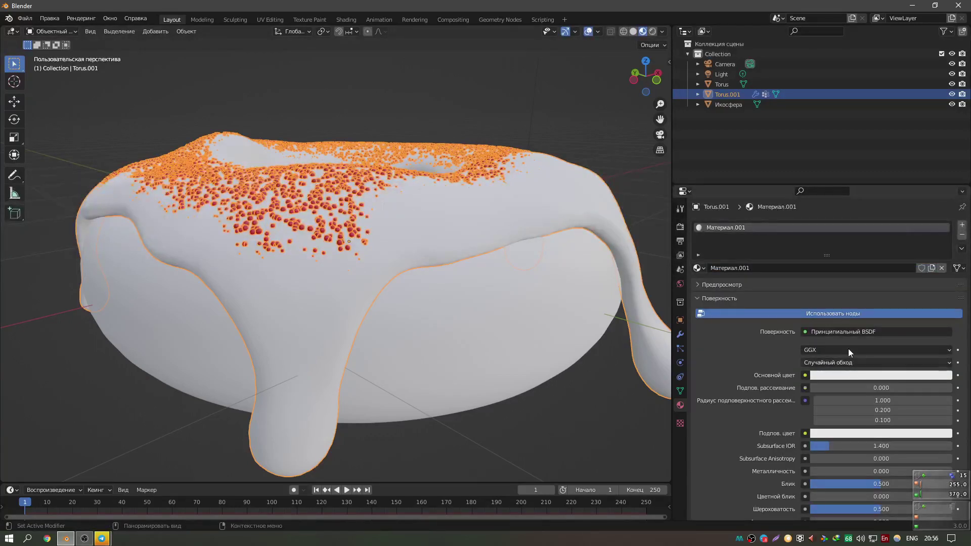
pyautogui.click(848, 332)
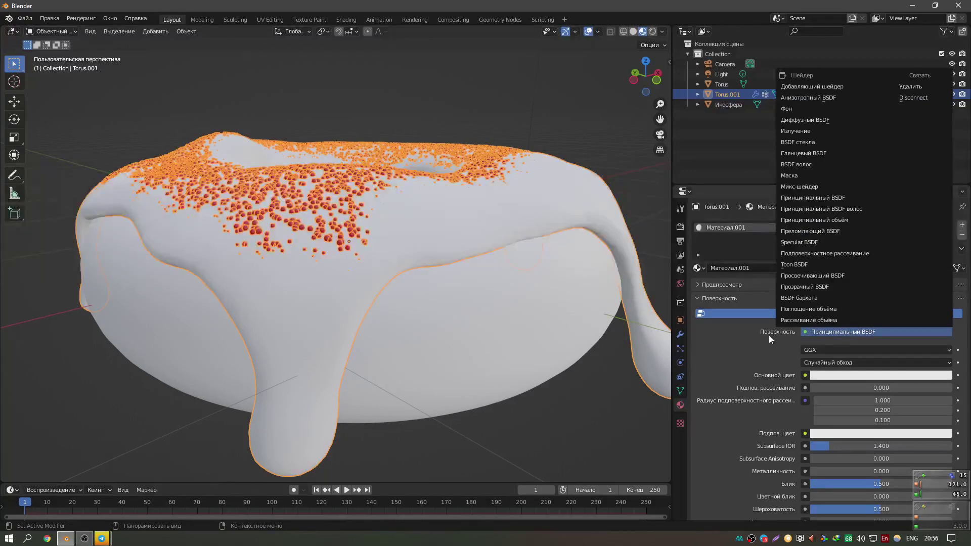
pyautogui.click(808, 143)
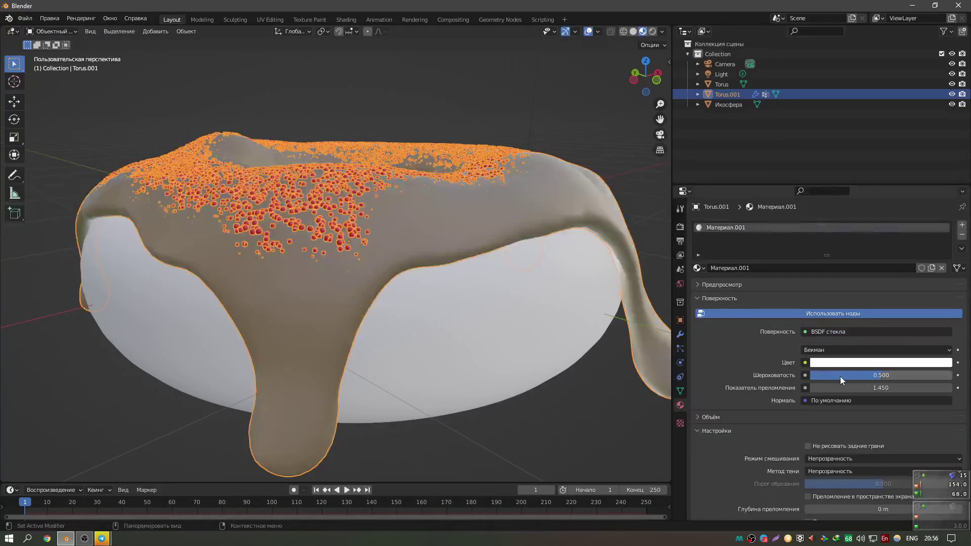
# Tint the icing glass purple and set its Roughness to 0.
pyautogui.click(879, 364)
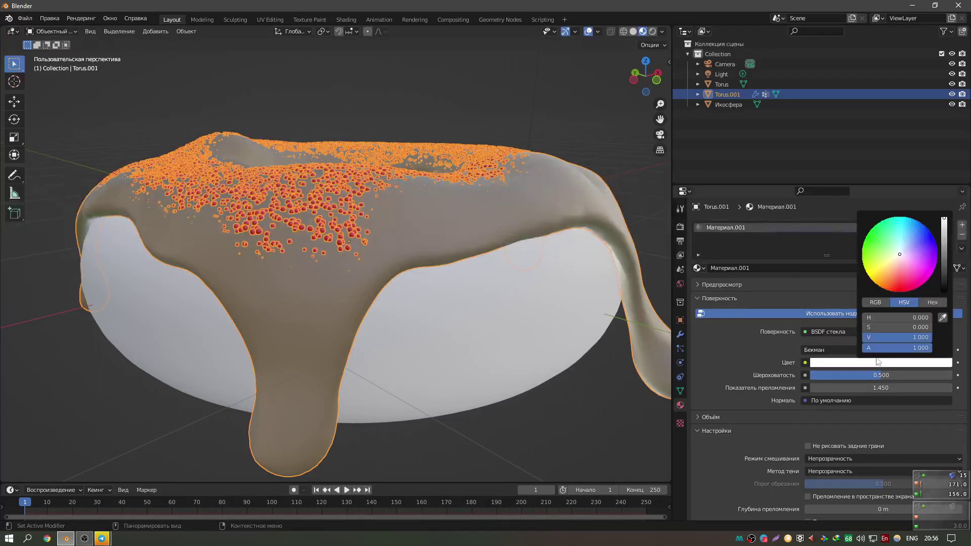
pyautogui.moveTo(883, 261)
pyautogui.mouseDown()
pyautogui.moveTo(907, 231)
pyautogui.moveTo(912, 265)
pyautogui.moveTo(893, 267)
pyautogui.moveTo(919, 255)
pyautogui.mouseUp()
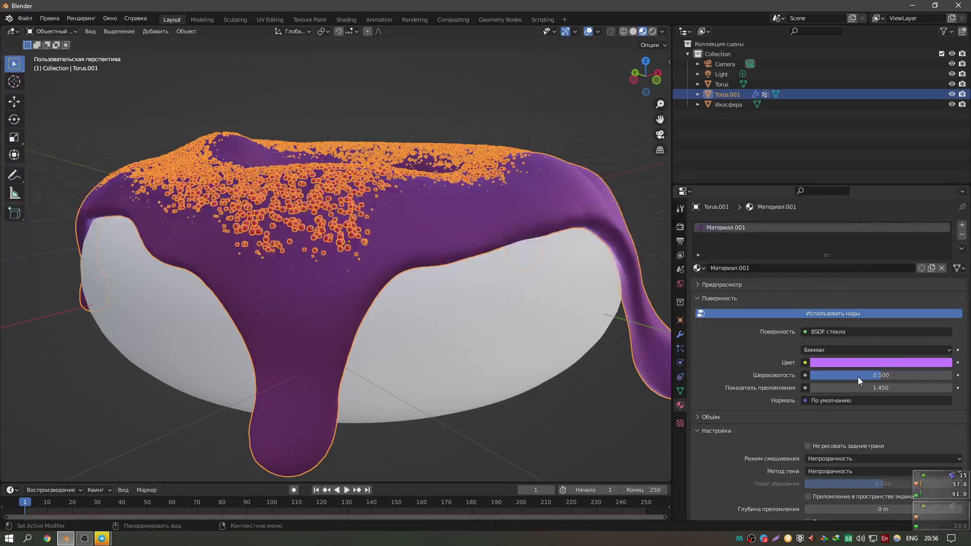
pyautogui.moveTo(858, 376); pyautogui.dragTo(815, 376)
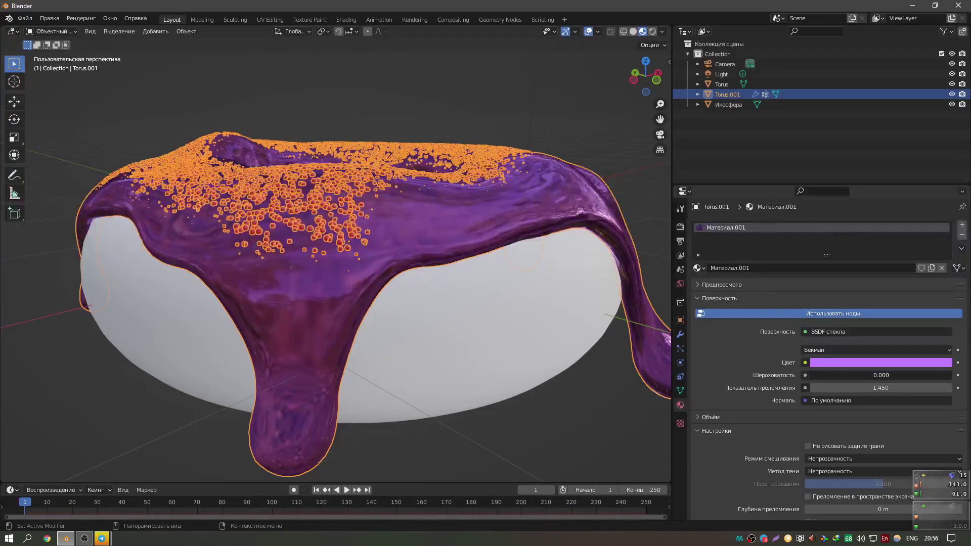
pyautogui.rightClick(396, 227)
pyautogui.press('Escape')
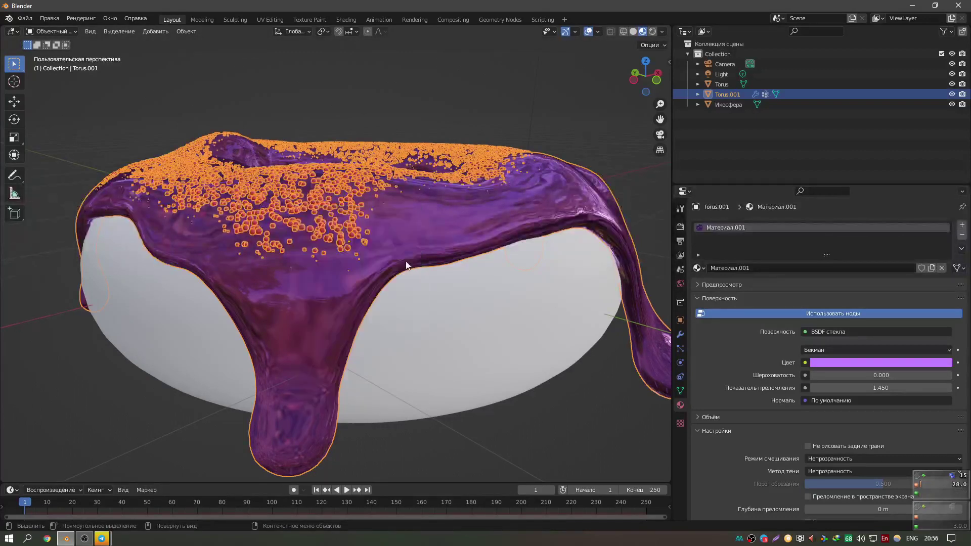
pyautogui.scroll(-3, 406, 265)
pyautogui.moveTo(406, 265); pyautogui.dragTo(386, 281, button='middle')
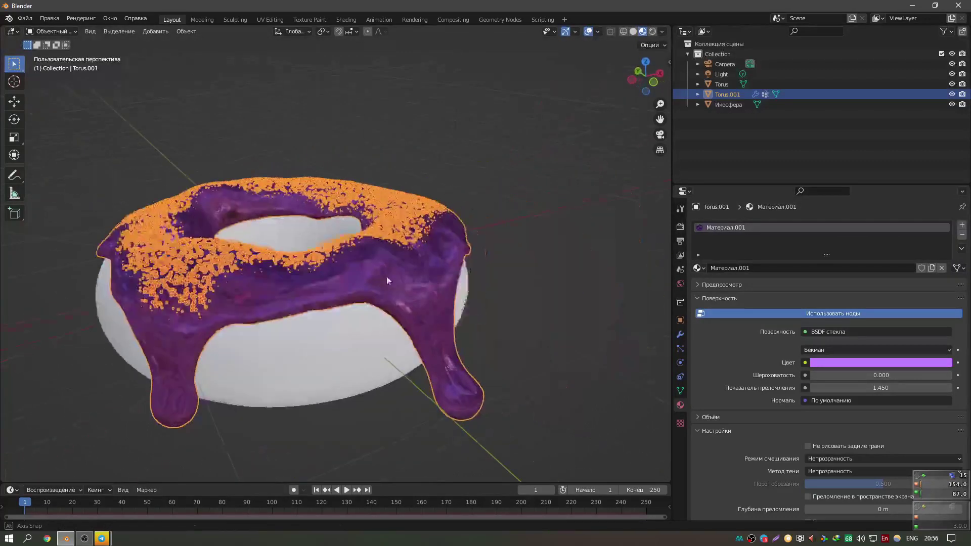
# Give the donut base a new material with a light orange Base Color.
pyautogui.click(349, 320)
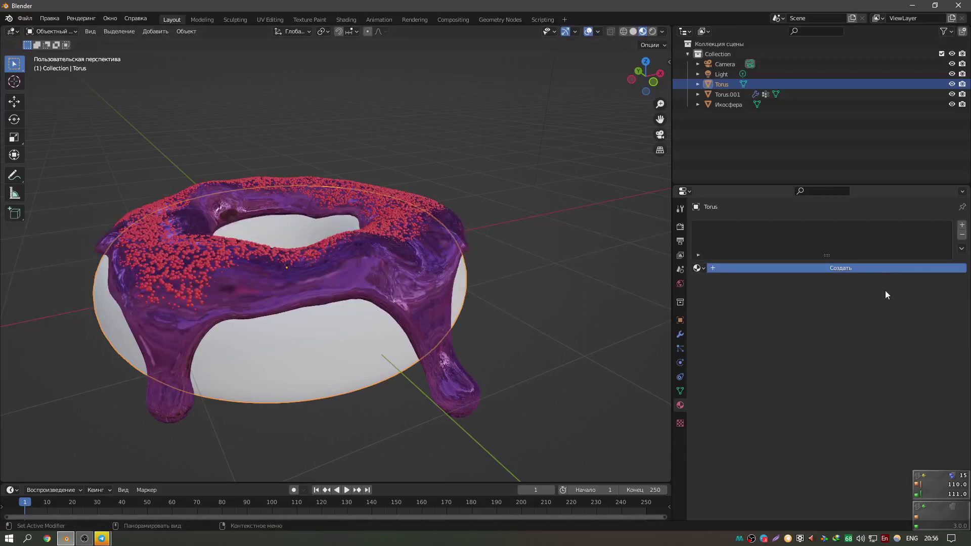
pyautogui.click(882, 375)
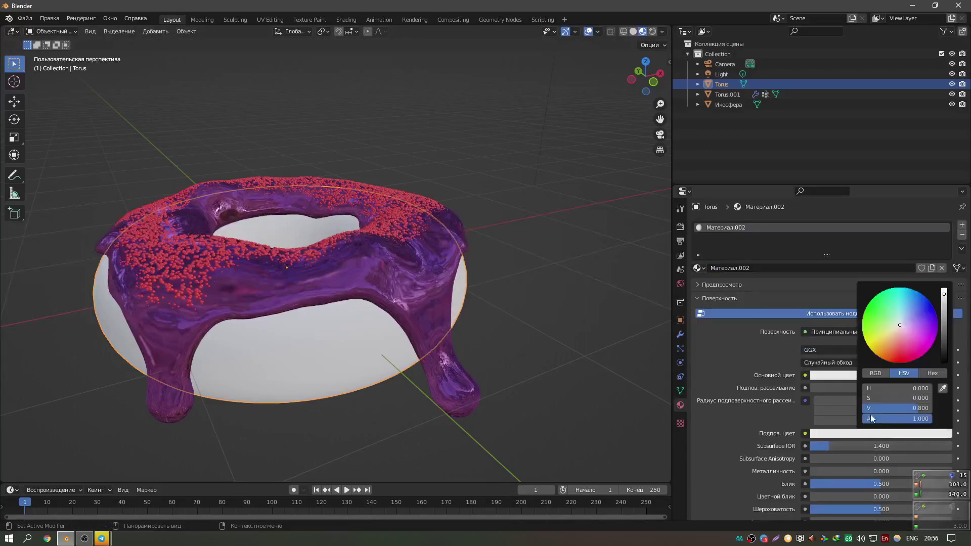
pyautogui.click(829, 375)
pyautogui.click(834, 376)
pyautogui.click(886, 291)
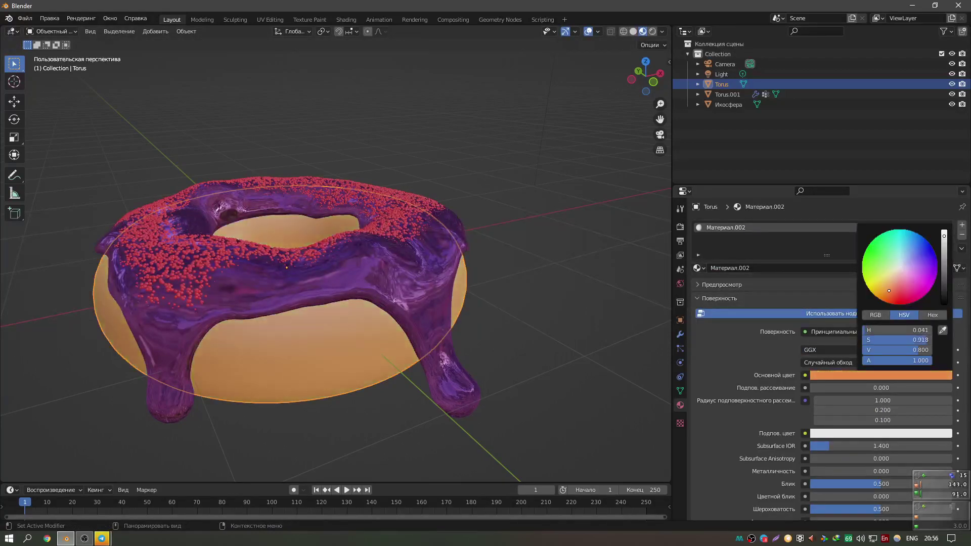
pyautogui.moveTo(889, 291); pyautogui.dragTo(890, 285)
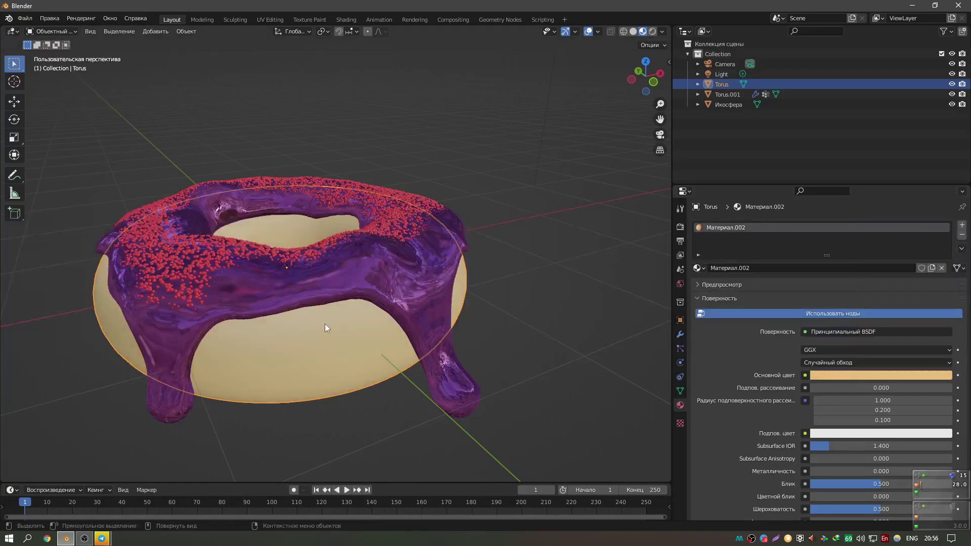
# Set the donut material's Specular to 1.000 and Roughness to about 0.411.
pyautogui.scroll(8, 326, 325)
pyautogui.scroll(-2, 893, 469)
pyautogui.scroll(-2, 853, 450)
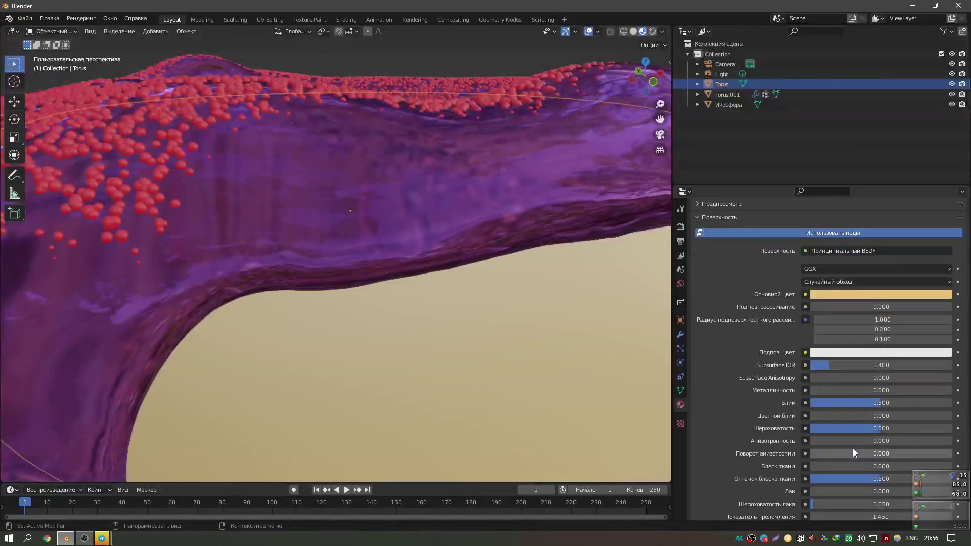
pyautogui.moveTo(855, 405)
pyautogui.mouseDown()
pyautogui.moveTo(931, 403)
pyautogui.moveTo(937, 428)
pyautogui.mouseUp()
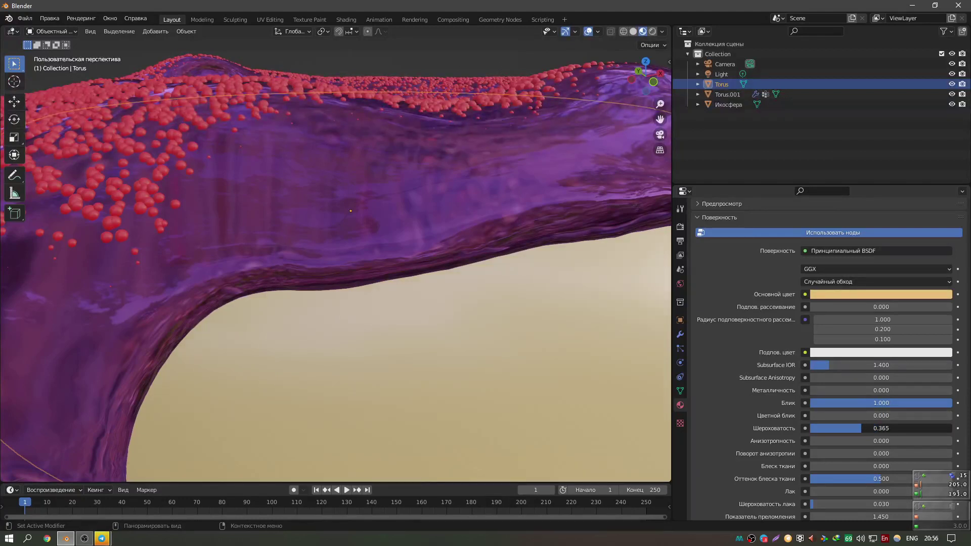
pyautogui.press('KP_Decimal')
pyautogui.moveTo(854, 426)
pyautogui.mouseDown()
pyautogui.moveTo(809, 428)
pyautogui.moveTo(880, 427)
pyautogui.mouseUp()
# Orbit and zoom to inspect the whole donut with its new materials.
pyautogui.scroll(5, 472, 312)
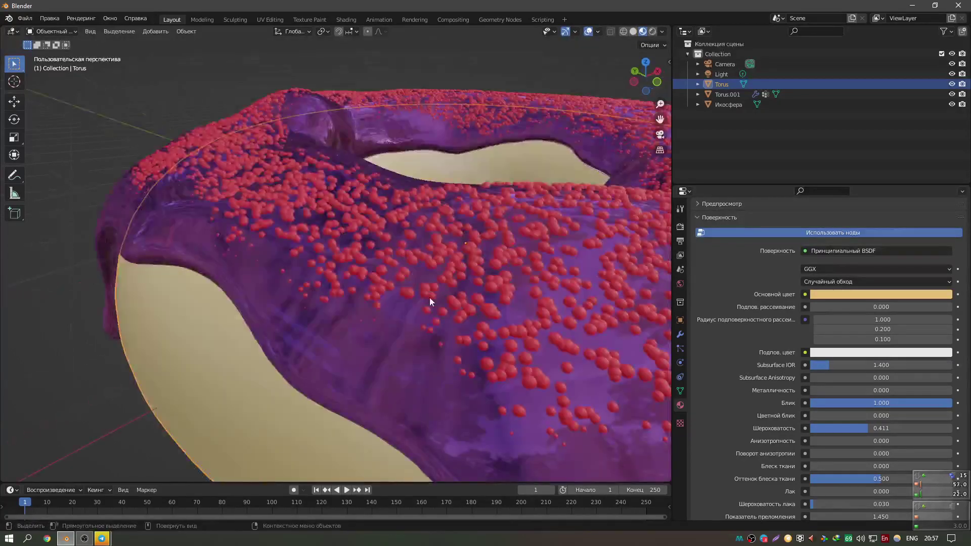
pyautogui.scroll(-2, 858, 408)
pyautogui.scroll(-2, 834, 354)
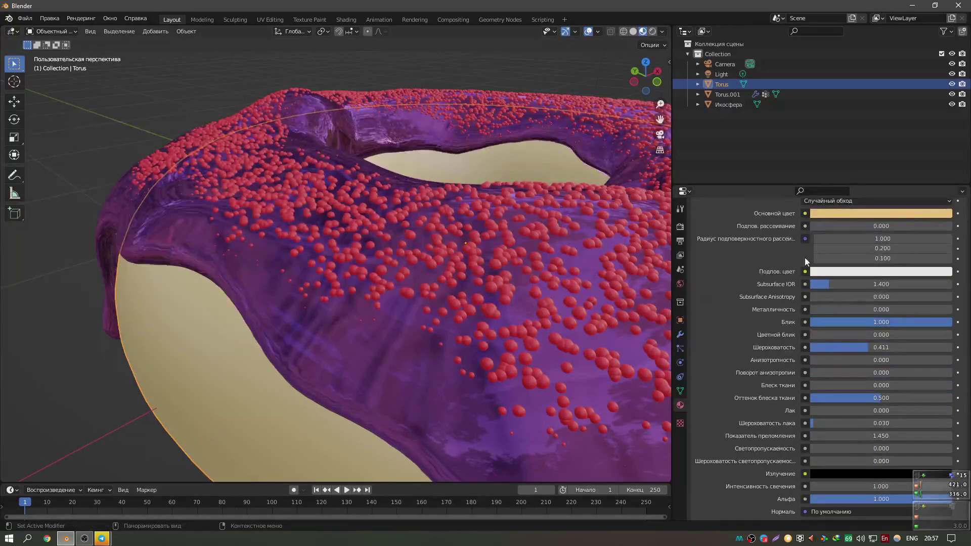
pyautogui.scroll(6, 806, 257)
pyautogui.scroll(-8, 384, 253)
pyautogui.moveTo(385, 252); pyautogui.dragTo(443, 174, button='middle')
pyautogui.scroll(3, 443, 174)
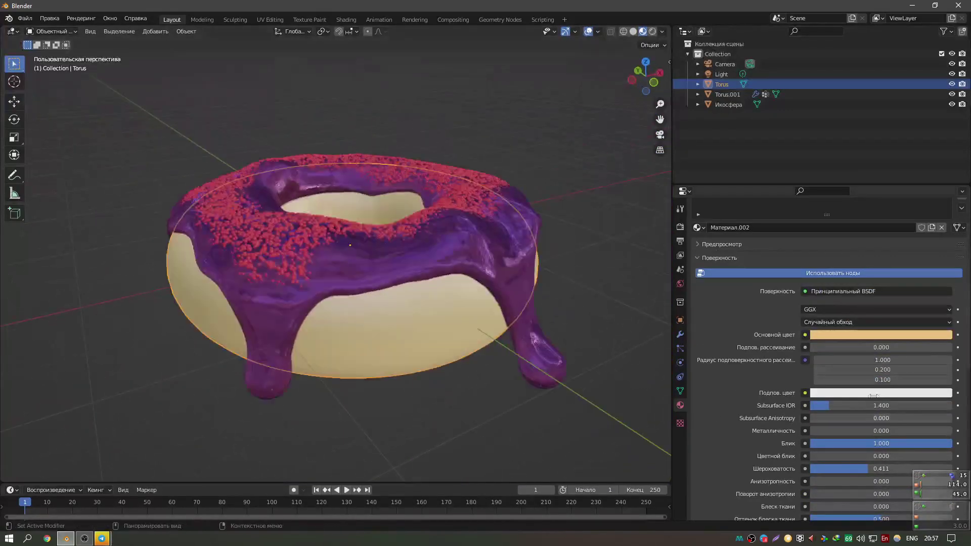
pyautogui.scroll(1, 501, 243)
pyautogui.scroll(1, 494, 268)
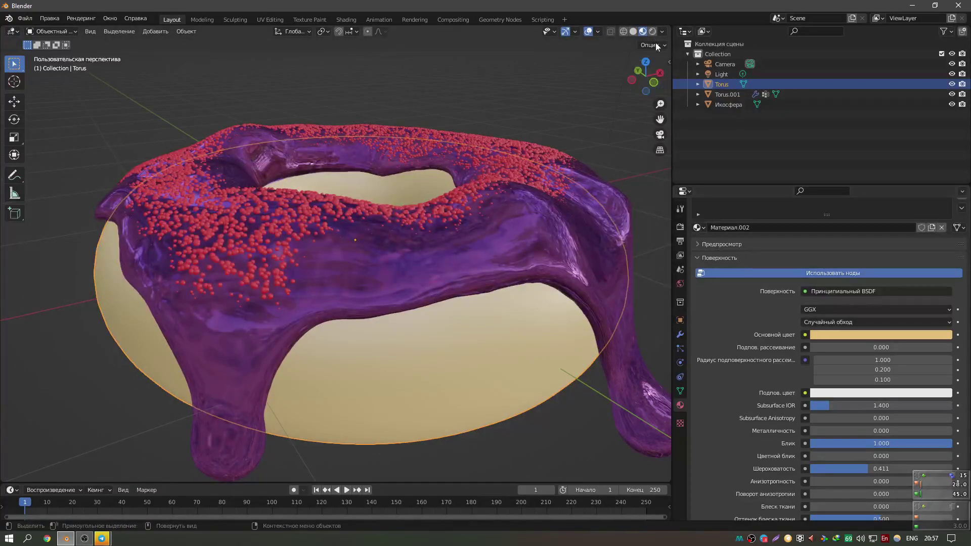
# View through the camera and drive the World Color with an Environment Texture.
pyautogui.press('KP_0')
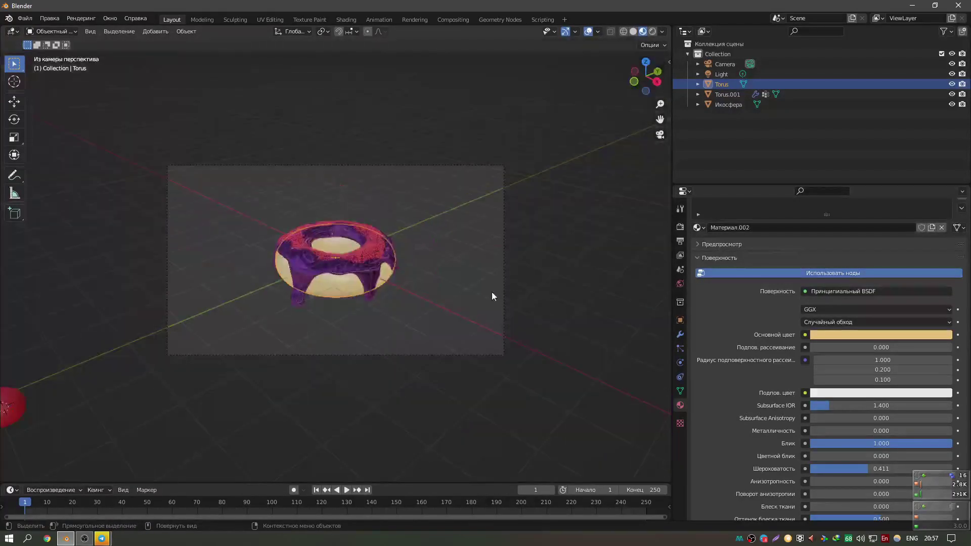
pyautogui.click(681, 284)
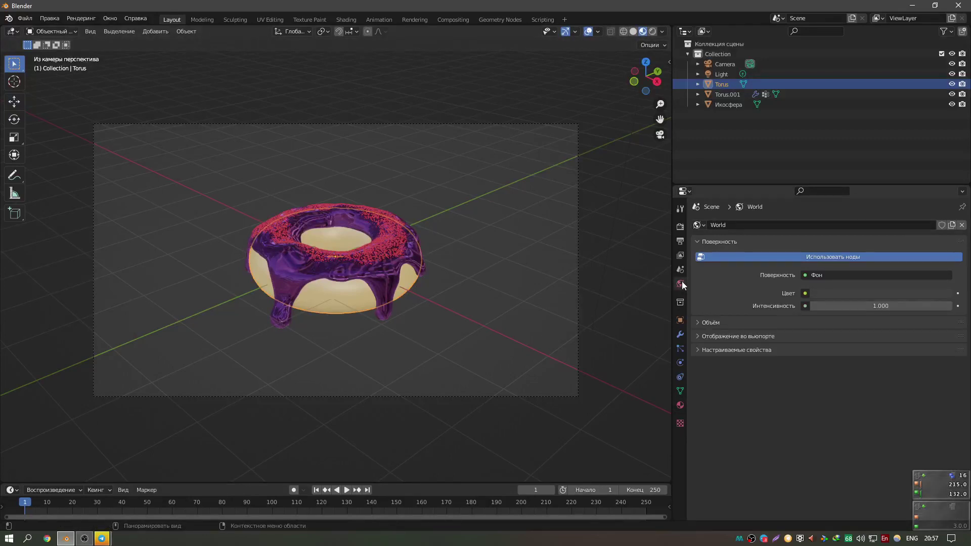
pyautogui.click(805, 294)
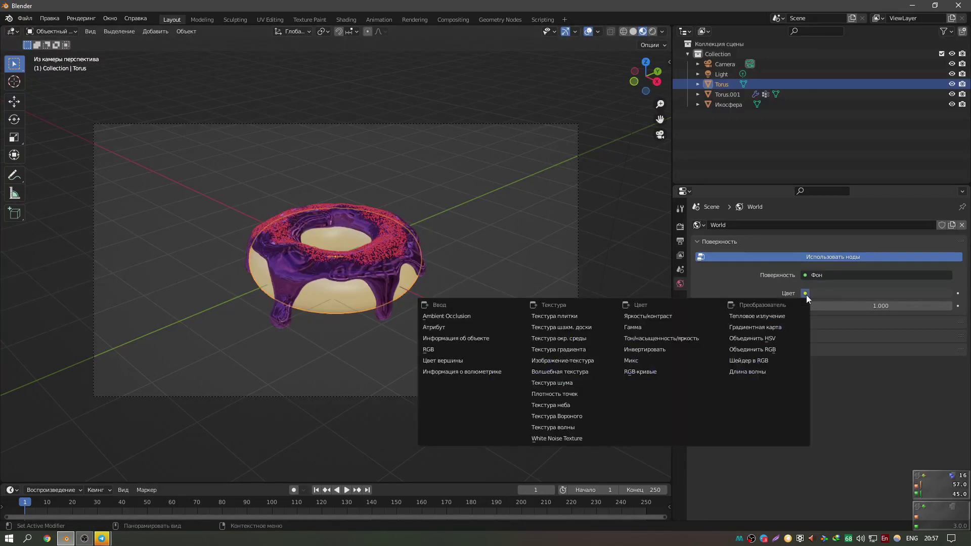
pyautogui.click(577, 340)
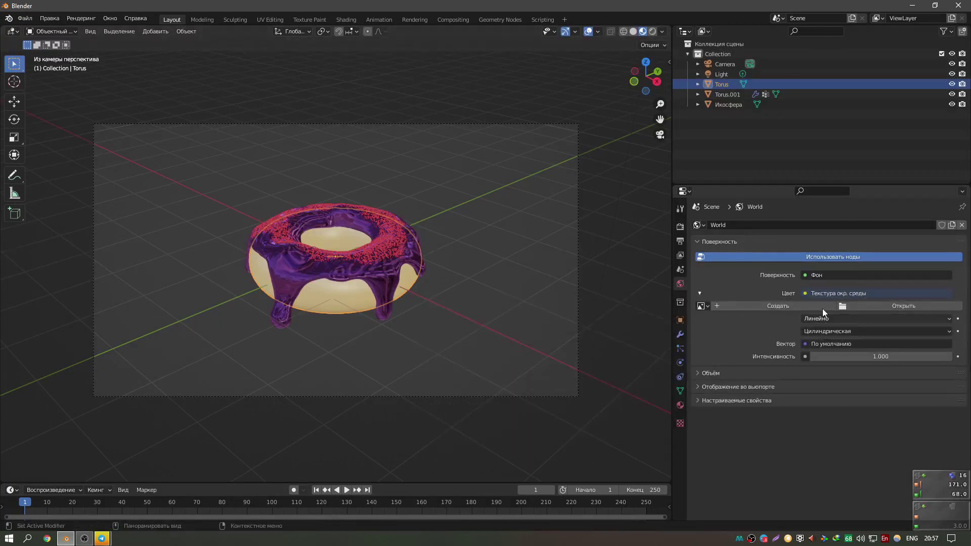
# Browse the Pictures, Downloads and Documents folders for an environment image.
pyautogui.click(863, 307)
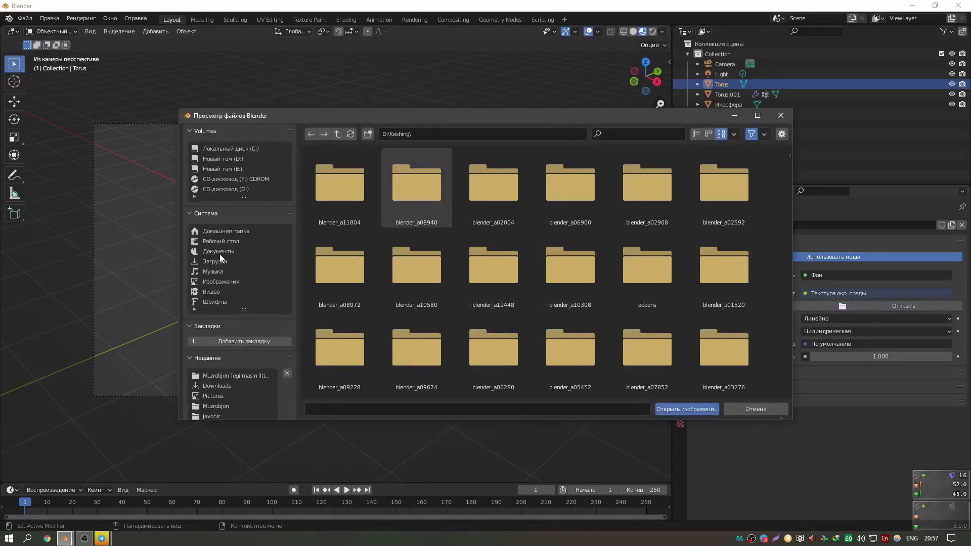
pyautogui.click(223, 281)
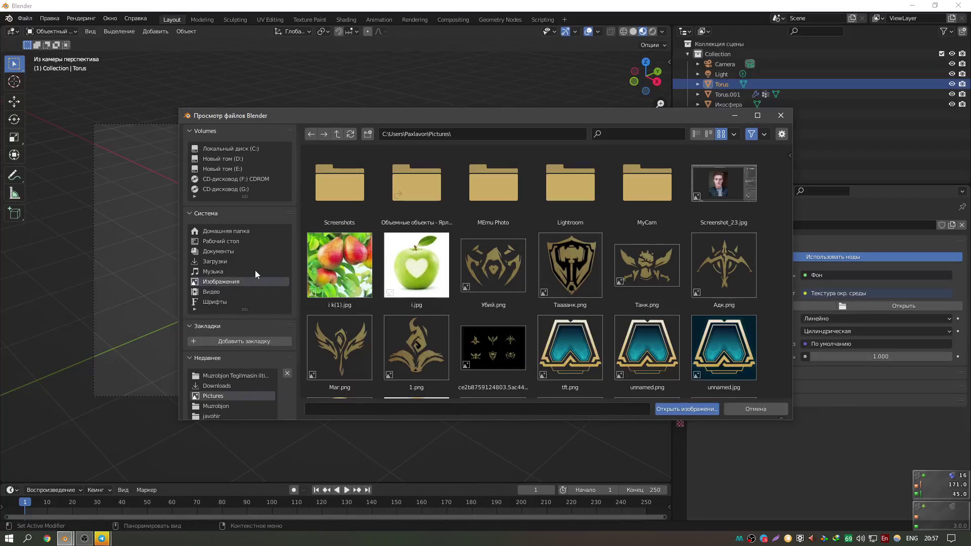
pyautogui.click(226, 262)
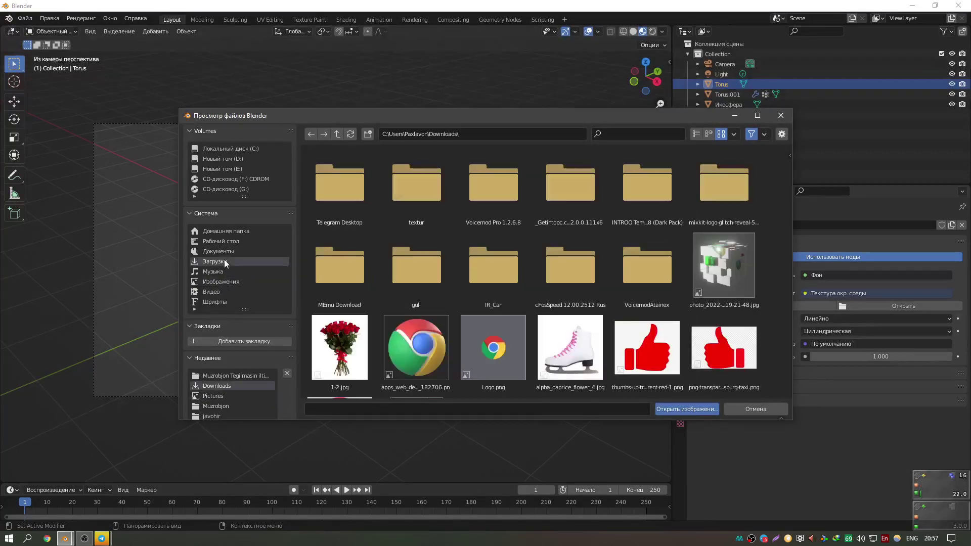
pyautogui.click(226, 248)
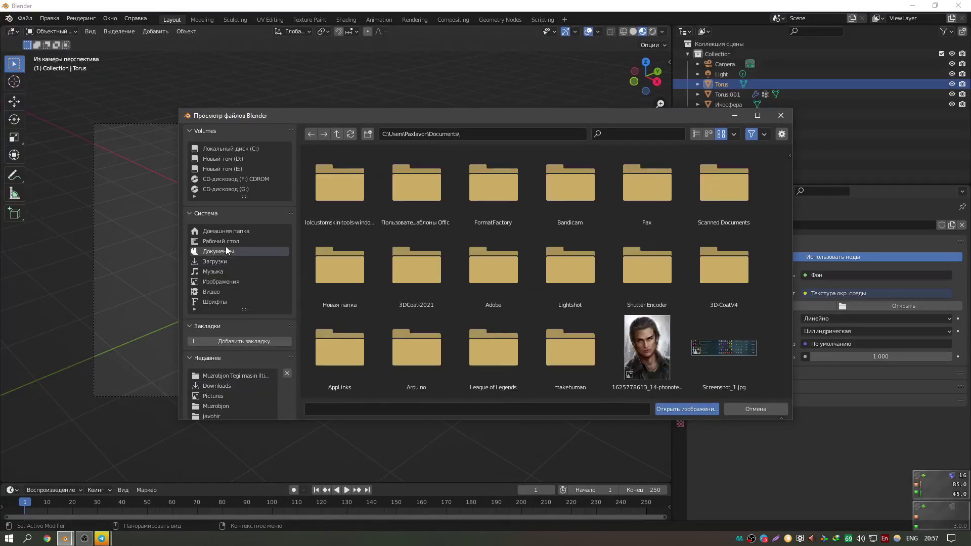
pyautogui.click(225, 262)
pyautogui.scroll(-5, 471, 298)
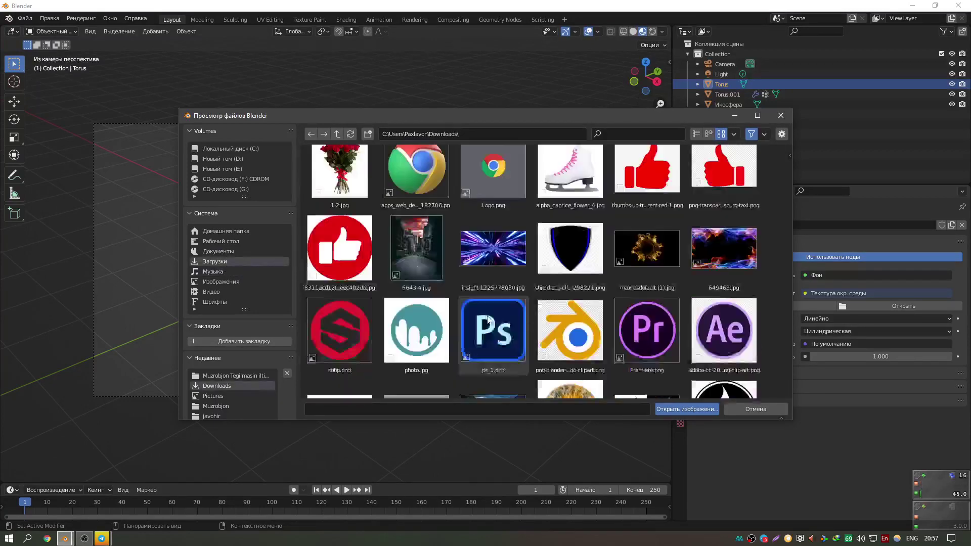
pyautogui.scroll(-1, 457, 292)
pyautogui.scroll(2, 469, 350)
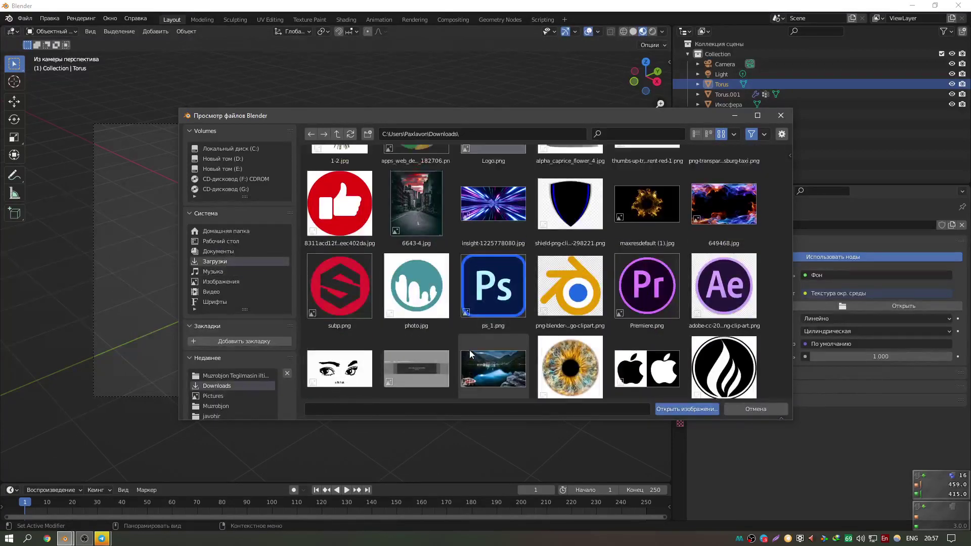
pyautogui.click(214, 281)
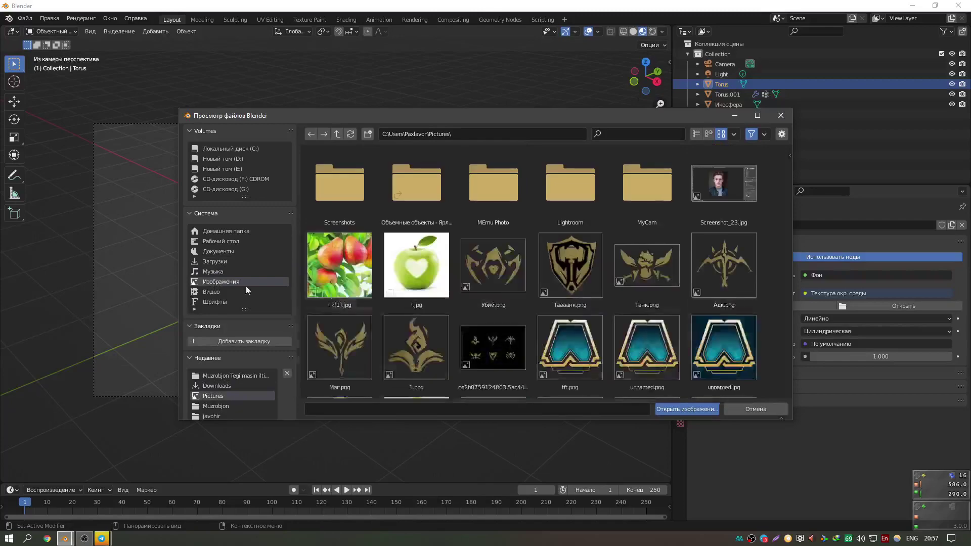
pyautogui.scroll(-3, 587, 348)
pyautogui.scroll(-3, 587, 348)
pyautogui.scroll(-3, 587, 348)
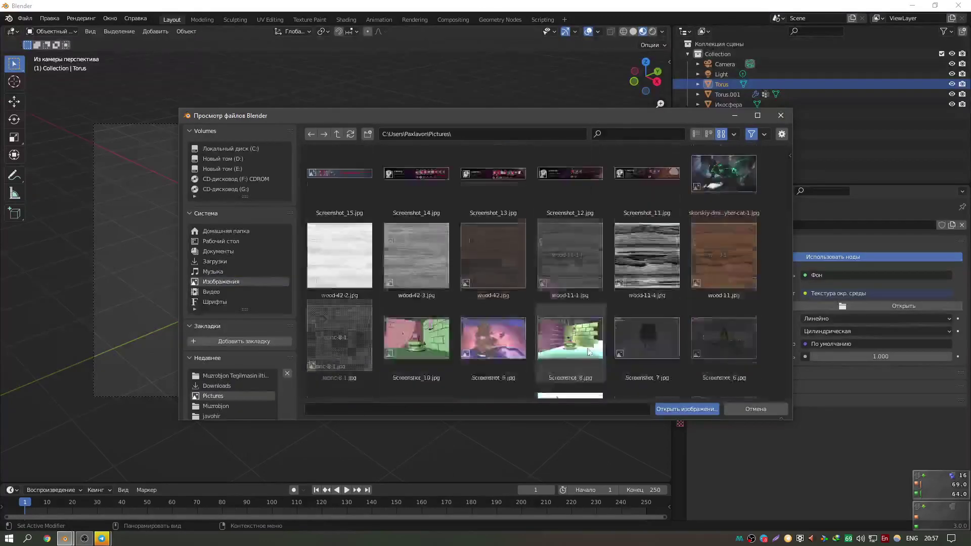
pyautogui.scroll(-3, 588, 352)
pyautogui.scroll(-3, 587, 348)
pyautogui.scroll(-2, 587, 348)
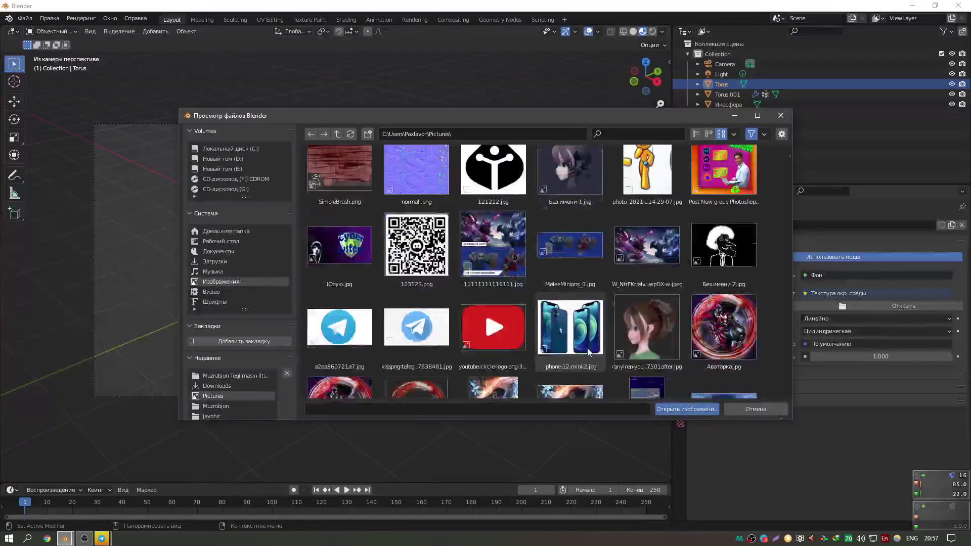
pyautogui.scroll(1, 455, 354)
# Load the a365b7… jpg space image from the Desktop as the environment texture.
pyautogui.click(223, 291)
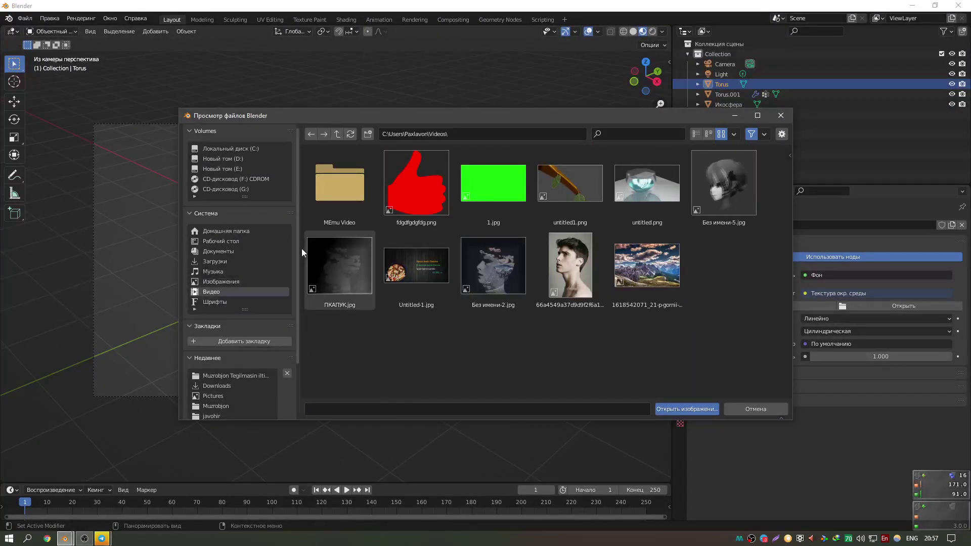
pyautogui.click(217, 244)
pyautogui.scroll(-2, 384, 274)
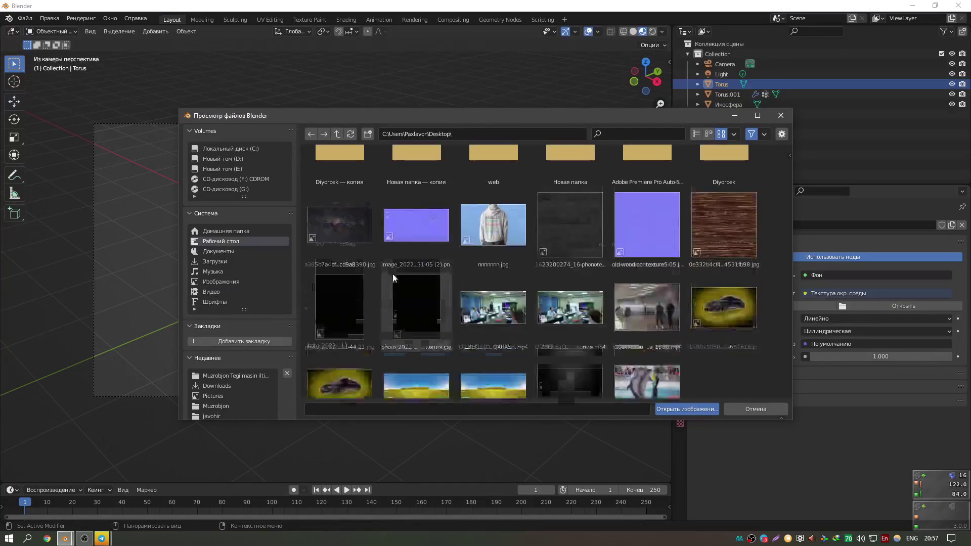
pyautogui.scroll(-2, 393, 278)
pyautogui.scroll(2, 394, 280)
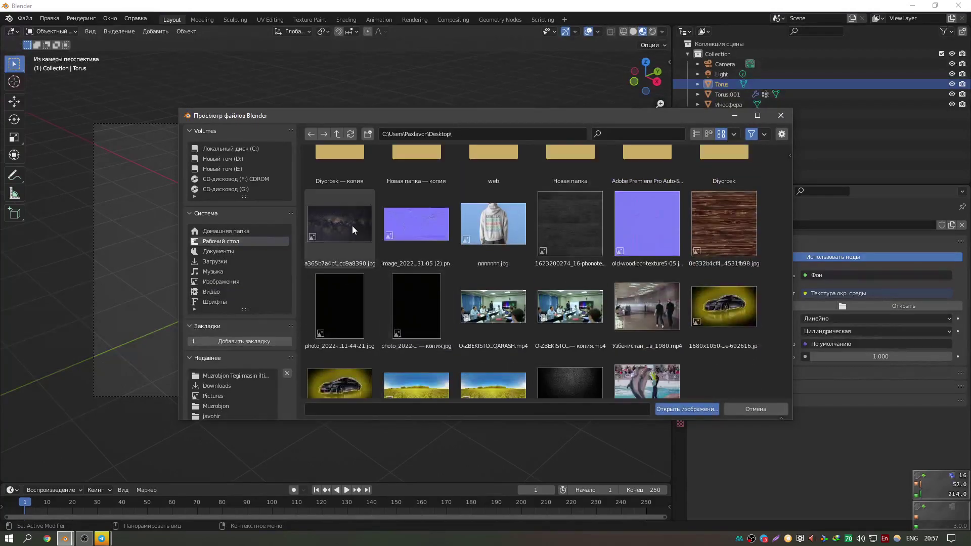
pyautogui.doubleClick(352, 226)
# Add a plane and scale it up about 2.3 times.
pyautogui.scroll(1, 427, 298)
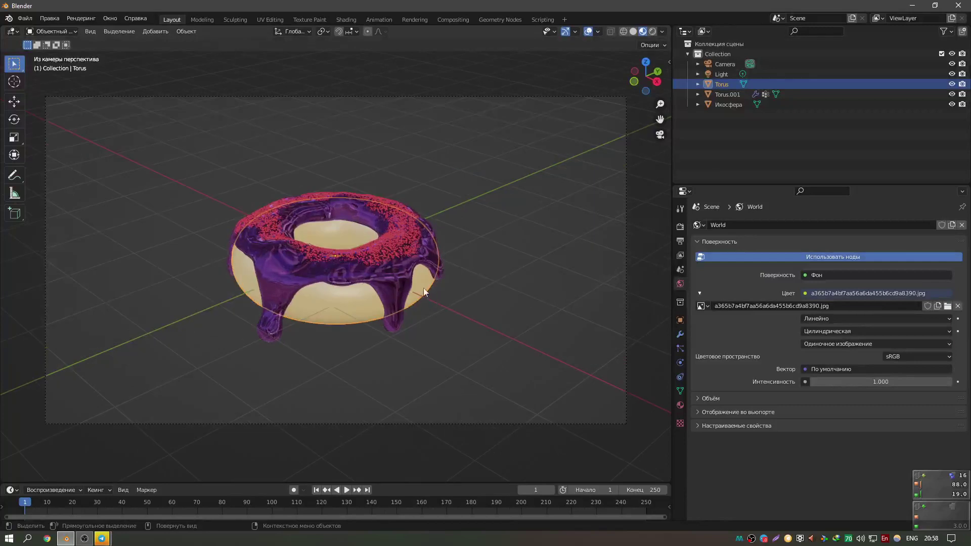
pyautogui.hotkey('shift', 'a')
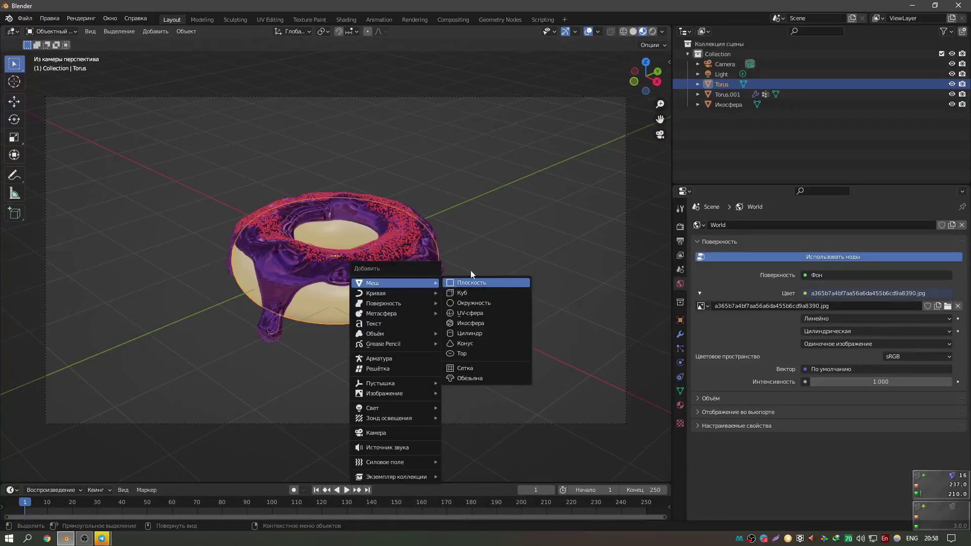
pyautogui.click(470, 282)
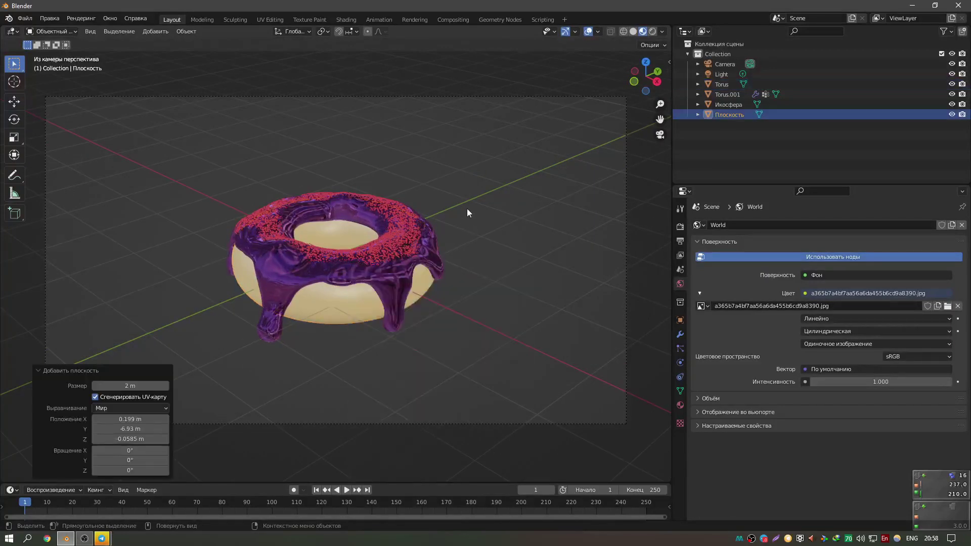
pyautogui.press('g')
pyautogui.press('z')
pyautogui.press('Return')
pyautogui.press('s')
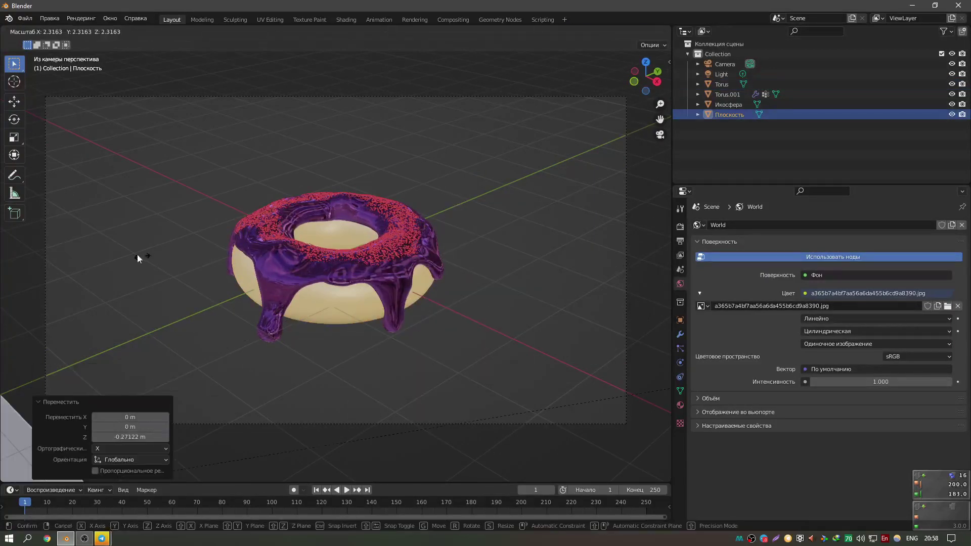
pyautogui.click(141, 253)
# Slide the plane along Y so it lies under the donut, with a small adjustment.
pyautogui.moveTo(390, 227)
pyautogui.mouseDown(button='middle')
pyautogui.moveTo(432, 222)
pyautogui.moveTo(361, 349)
pyautogui.moveTo(266, 350)
pyautogui.moveTo(310, 304)
pyautogui.mouseUp(button='middle')
pyautogui.press('g')
pyautogui.press('y')
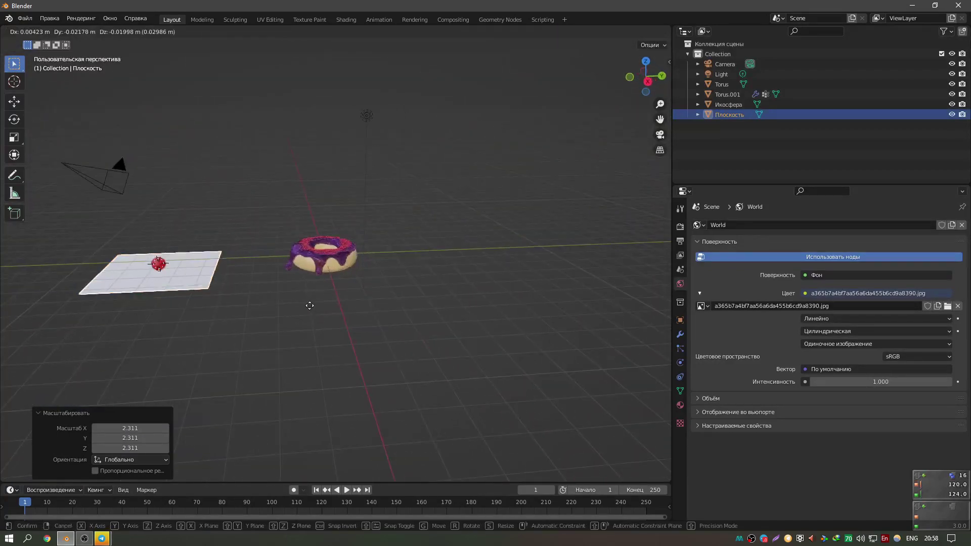
pyautogui.click(478, 289)
pyautogui.scroll(2, 405, 292)
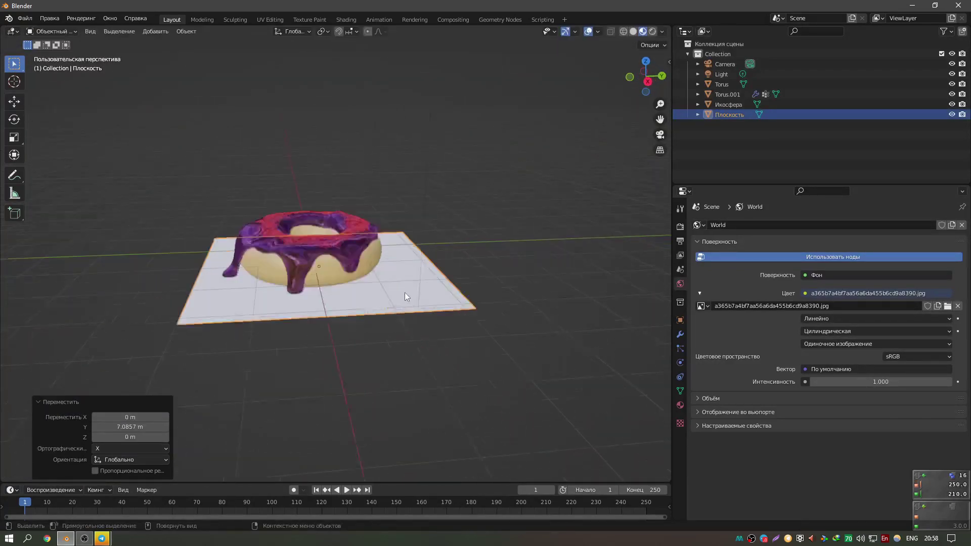
pyautogui.scroll(1, 409, 296)
pyautogui.scroll(1, 423, 289)
pyautogui.press('g')
pyautogui.click(426, 281)
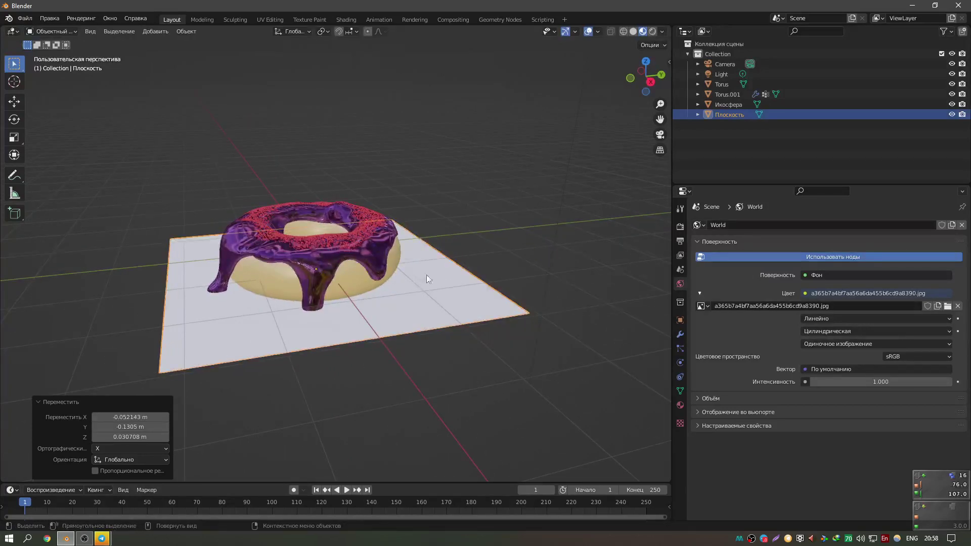
# Lower the plane along Z in two passes until it meets the donut's base.
pyautogui.moveTo(426, 275); pyautogui.dragTo(459, 260, button='middle')
pyautogui.press('g')
pyautogui.press('z')
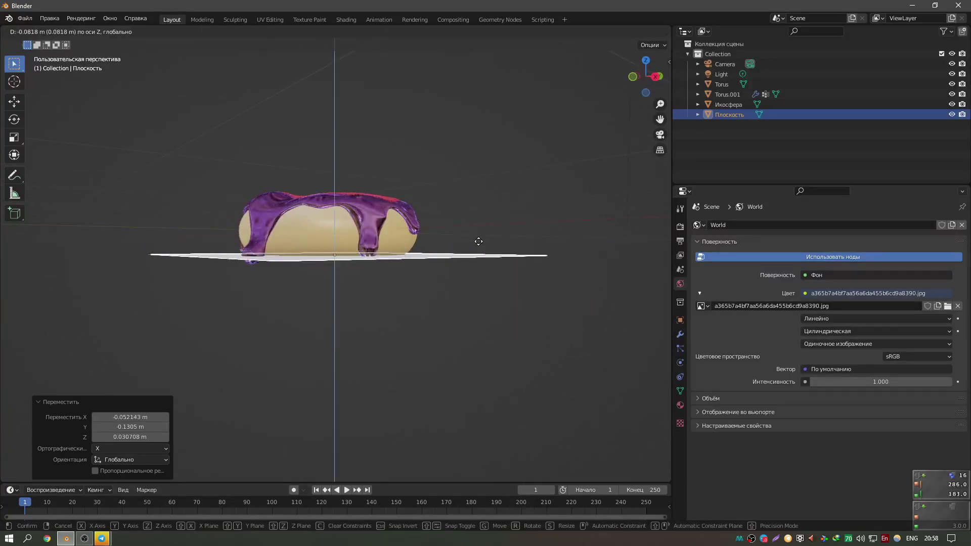
pyautogui.click(480, 248)
pyautogui.moveTo(480, 248)
pyautogui.mouseDown(button='middle')
pyautogui.moveTo(433, 288)
pyautogui.moveTo(461, 280)
pyautogui.mouseUp(button='middle')
pyautogui.scroll(4, 415, 300)
pyautogui.scroll(2, 427, 292)
pyautogui.scroll(2, 444, 284)
pyautogui.press('g')
pyautogui.press('z')
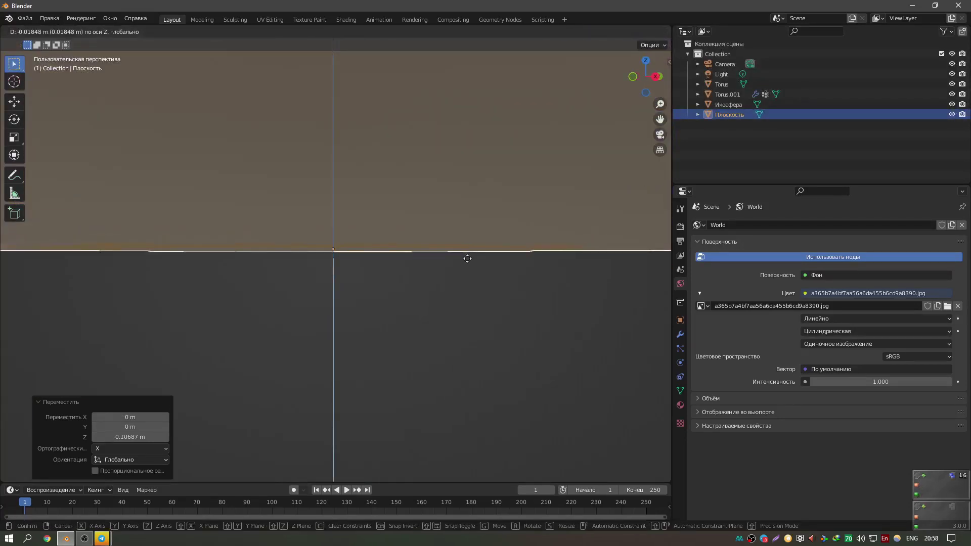
pyautogui.click(460, 268)
# Select the icing glaze Torus.001 and orbit to view it from below the plane.
pyautogui.moveTo(459, 271); pyautogui.dragTo(448, 304, button='middle')
pyautogui.scroll(-3, 448, 303)
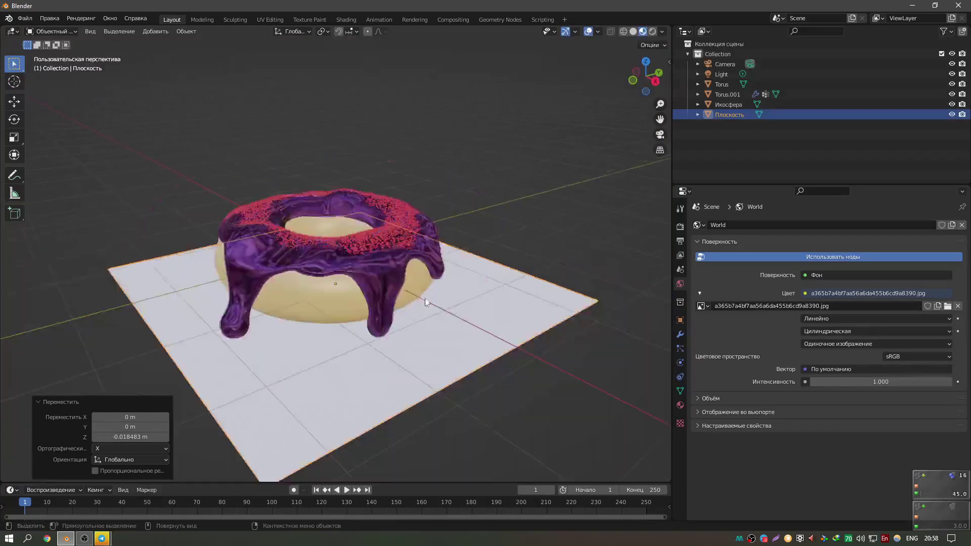
pyautogui.click(392, 284)
pyautogui.scroll(-2, 380, 260)
pyautogui.moveTo(380, 260)
pyautogui.mouseDown(button='middle')
pyautogui.moveTo(384, 248)
pyautogui.moveTo(370, 239)
pyautogui.mouseUp(button='middle')
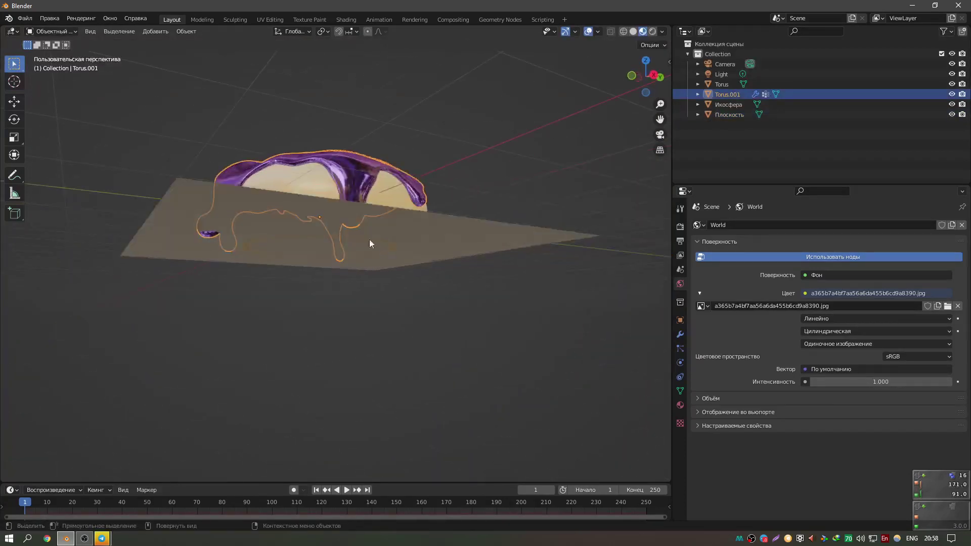
# In the Sculpting workspace, reshape the small drip tip poking through the donut's underside.
pyautogui.click(240, 20)
pyautogui.moveTo(174, 306)
pyautogui.mouseDown(button='middle')
pyautogui.moveTo(193, 284)
pyautogui.moveTo(322, 279)
pyautogui.mouseUp(button='middle')
pyautogui.keyDown('ctrl'); pyautogui.moveTo(520, 329); pyautogui.dragTo(366, 391, button='middle'); pyautogui.keyUp('ctrl')
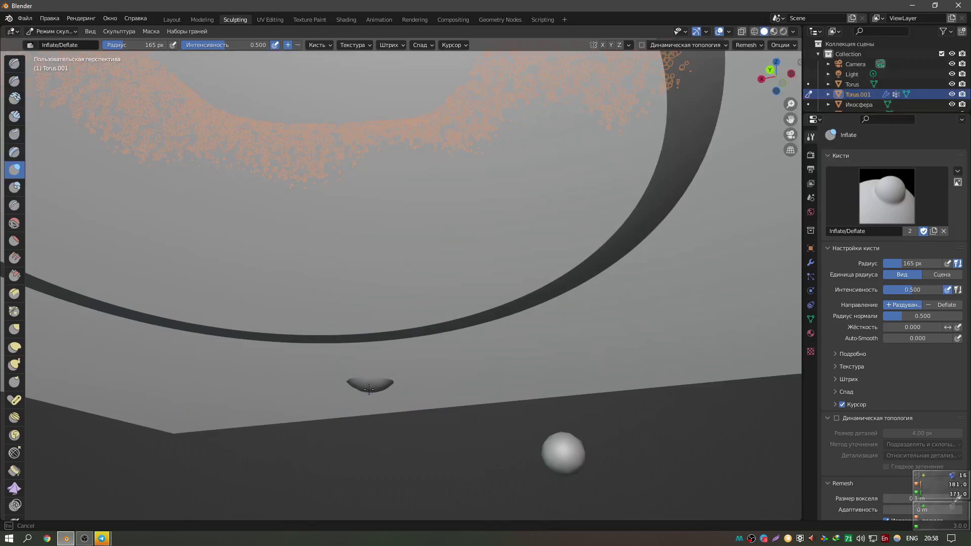
pyautogui.moveTo(369, 389); pyautogui.dragTo(385, 384)
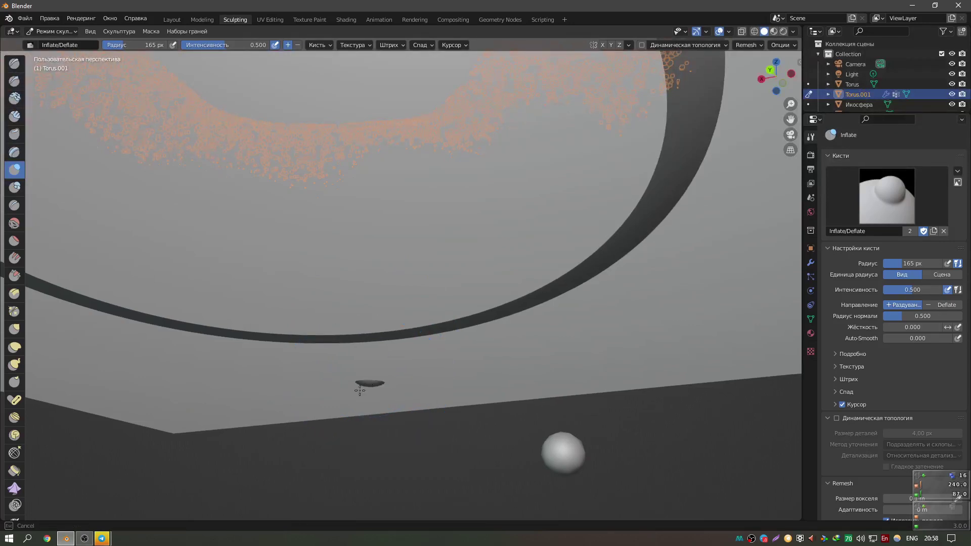
# With the Grab brush, pull the right drip's tip down to rest on the plane.
pyautogui.click(15, 330)
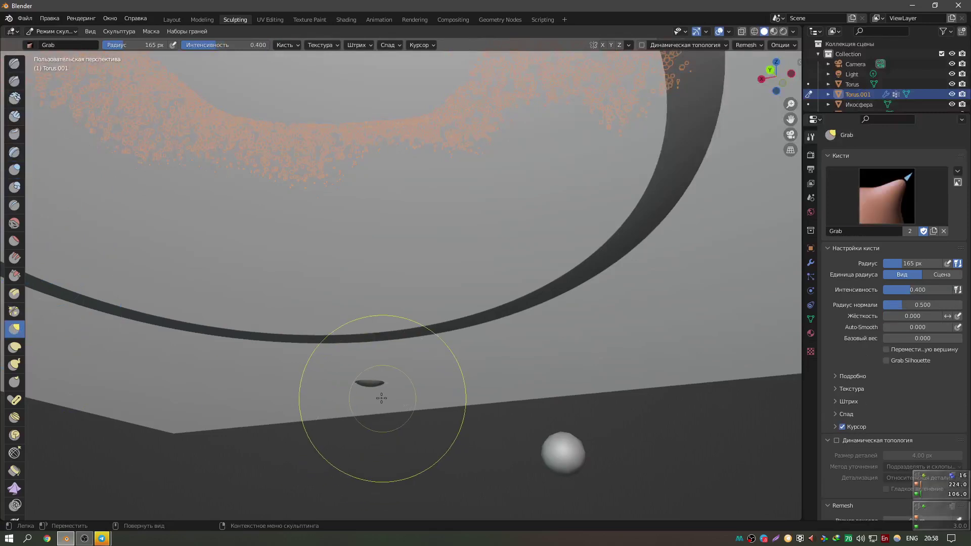
pyautogui.moveTo(384, 364)
pyautogui.mouseDown(button='middle')
pyautogui.moveTo(339, 391)
pyautogui.moveTo(578, 301)
pyautogui.moveTo(509, 293)
pyautogui.mouseUp(button='middle')
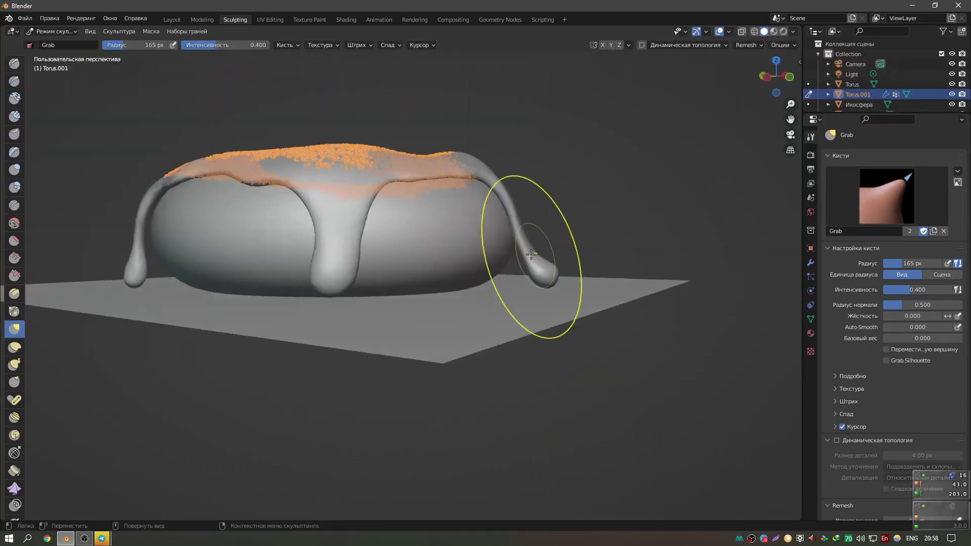
pyautogui.moveTo(532, 254)
pyautogui.mouseDown()
pyautogui.moveTo(537, 285)
pyautogui.moveTo(543, 231)
pyautogui.mouseUp()
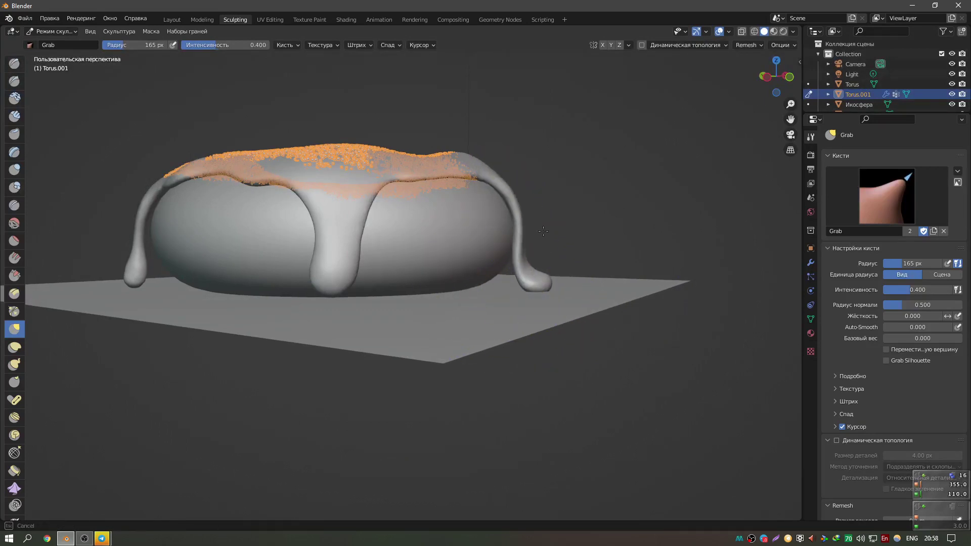
pyautogui.moveTo(530, 234); pyautogui.dragTo(503, 243, button='middle')
pyautogui.moveTo(533, 314); pyautogui.dragTo(546, 288, button='middle')
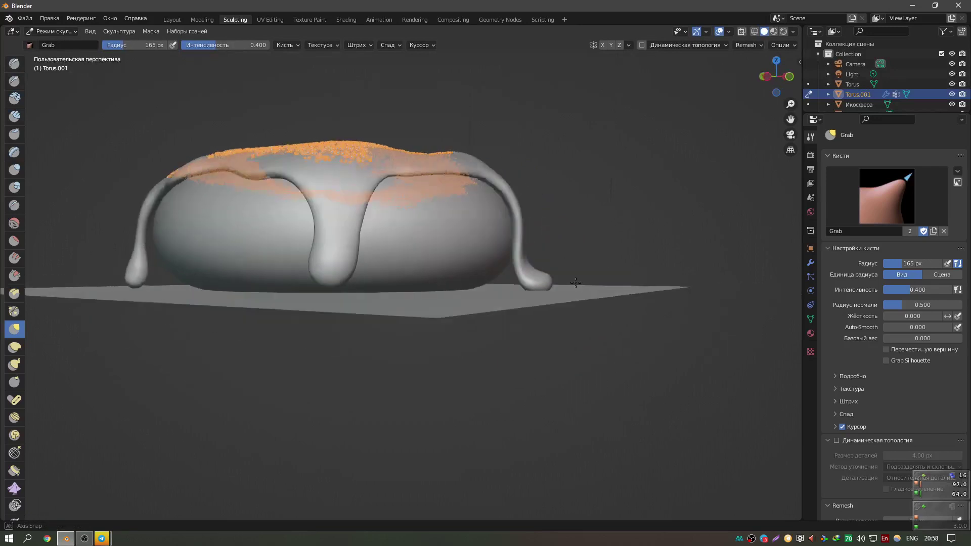
pyautogui.moveTo(546, 287); pyautogui.dragTo(551, 273)
pyautogui.moveTo(498, 293); pyautogui.dragTo(422, 303, button='middle')
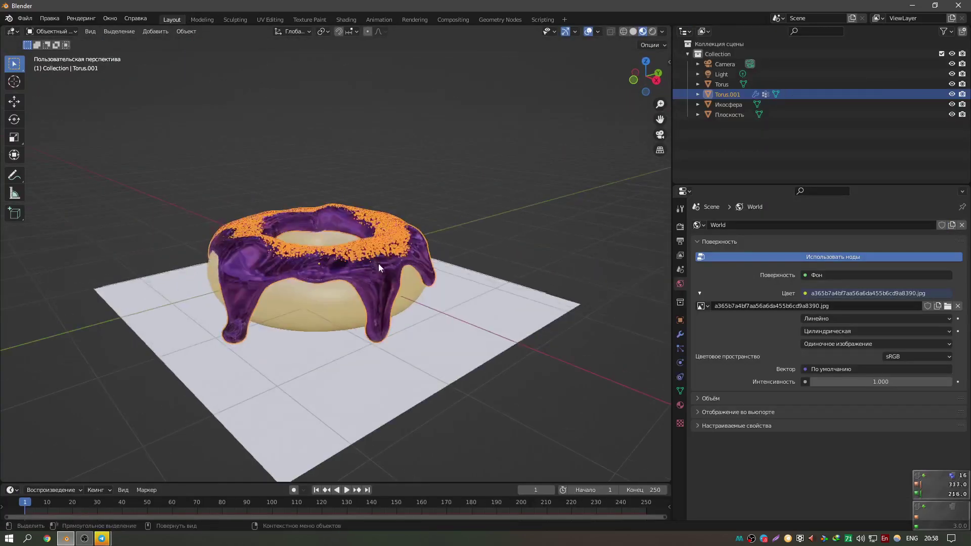
# Switch the viewport to Rendered shading and set the render engine to Cycles.
pyautogui.scroll(3, 380, 268)
pyautogui.scroll(-4, 496, 329)
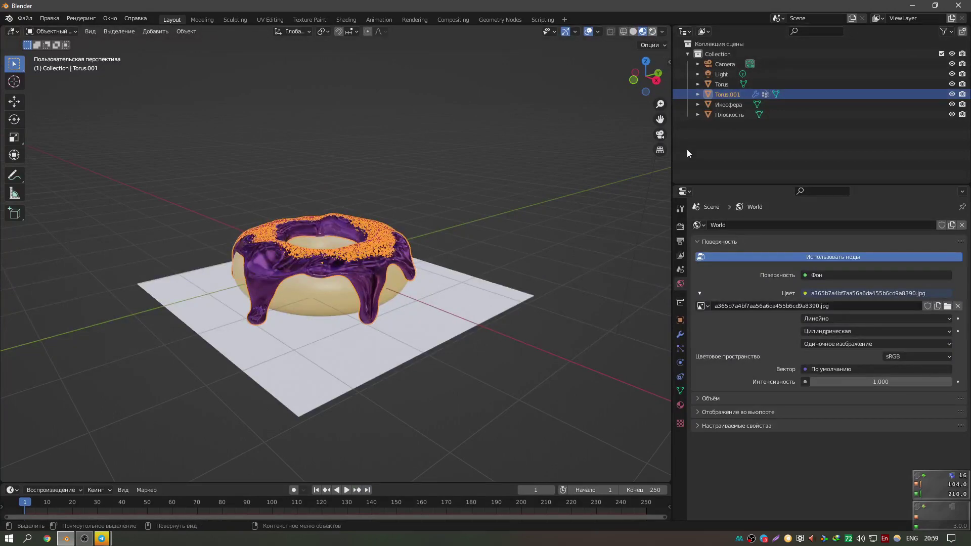
pyautogui.click(653, 31)
pyautogui.scroll(3, 355, 253)
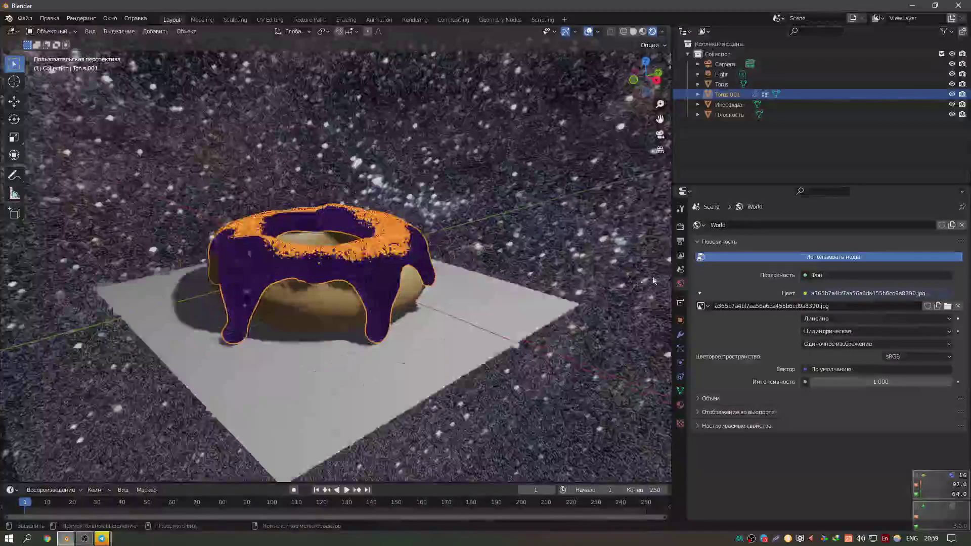
pyautogui.click(681, 227)
pyautogui.click(681, 227)
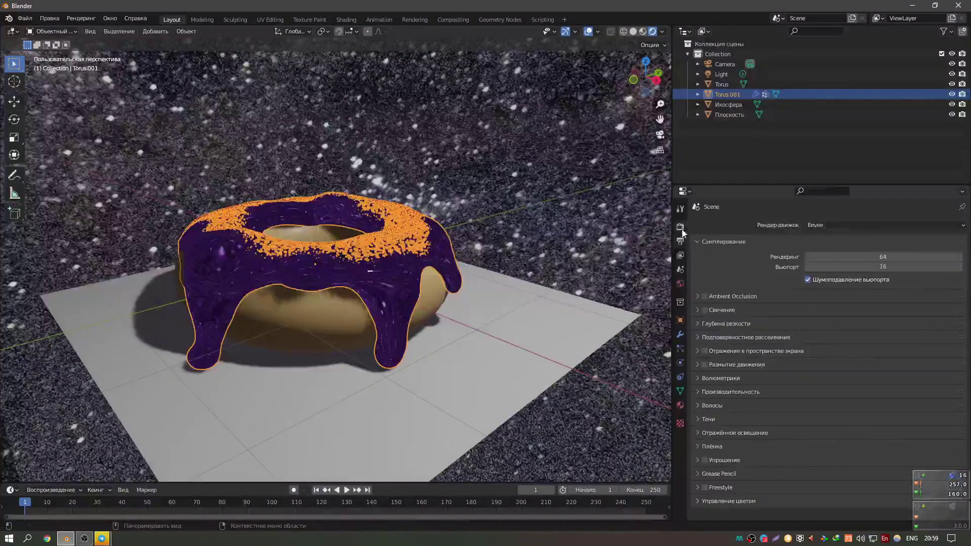
pyautogui.click(885, 225)
pyautogui.click(840, 259)
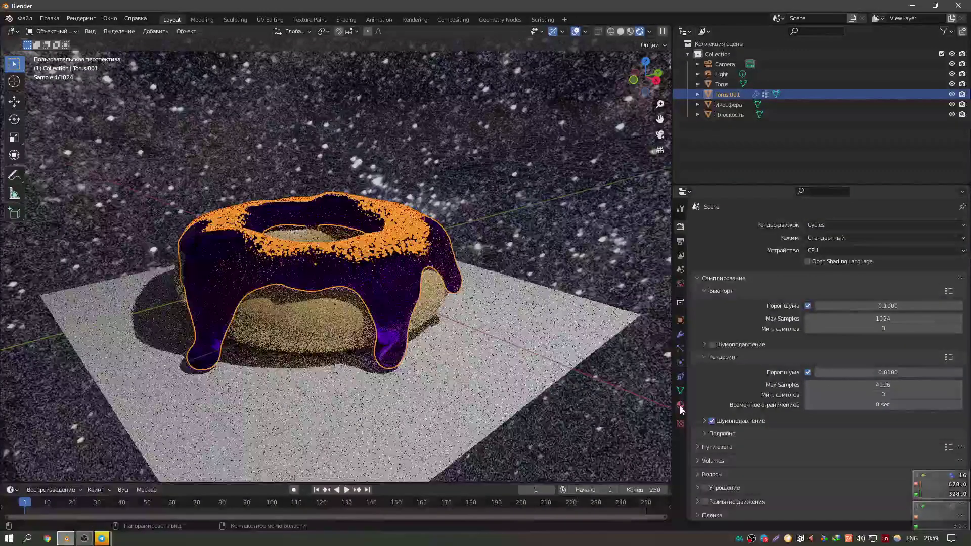
pyautogui.click(680, 284)
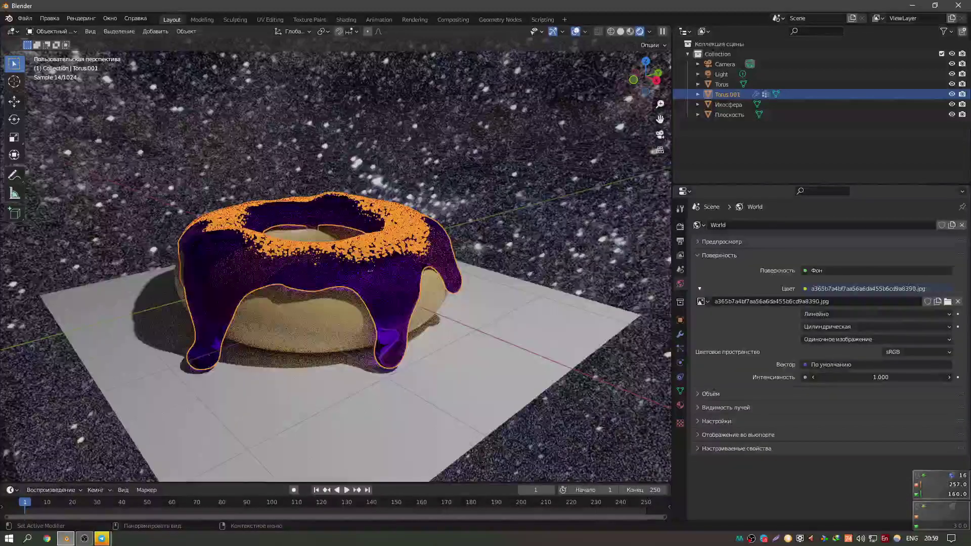
# Set the World background strength to 0.4.
pyautogui.moveTo(815, 378); pyautogui.dragTo(860, 378)
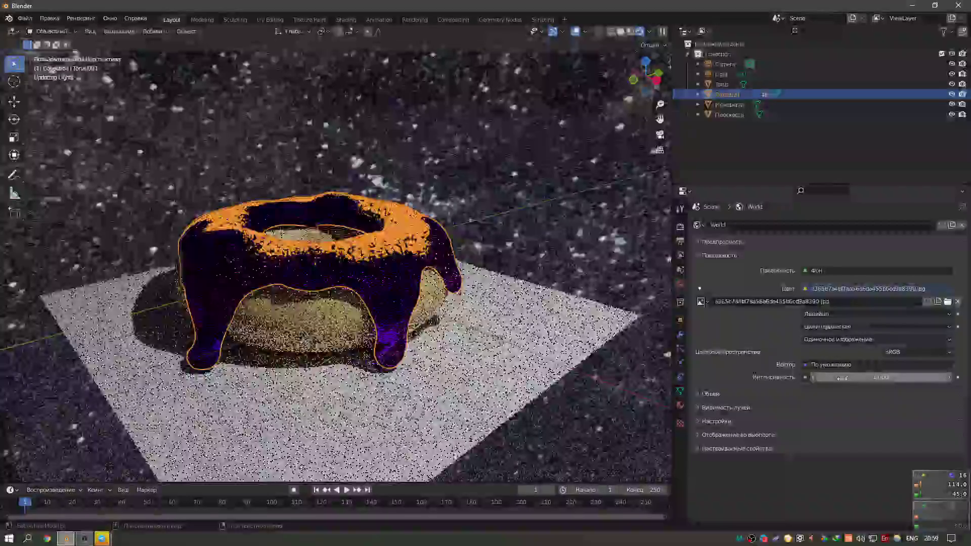
pyautogui.click(815, 377)
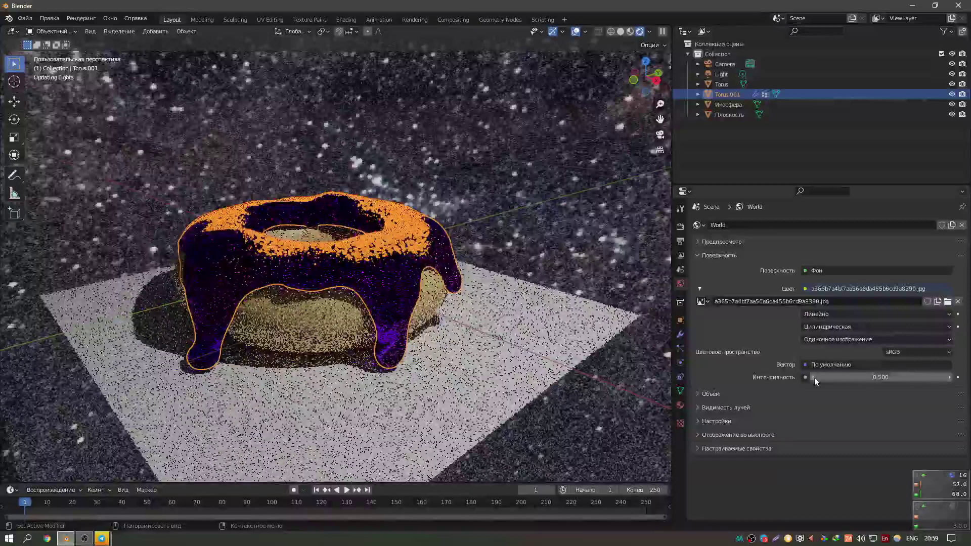
pyautogui.write('0.4')
pyautogui.press('Return')
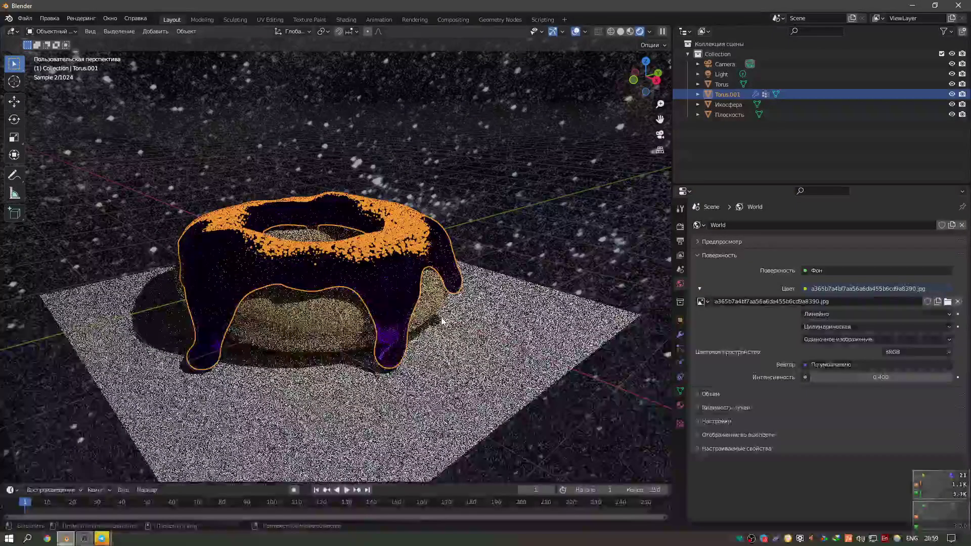
pyautogui.click(404, 303)
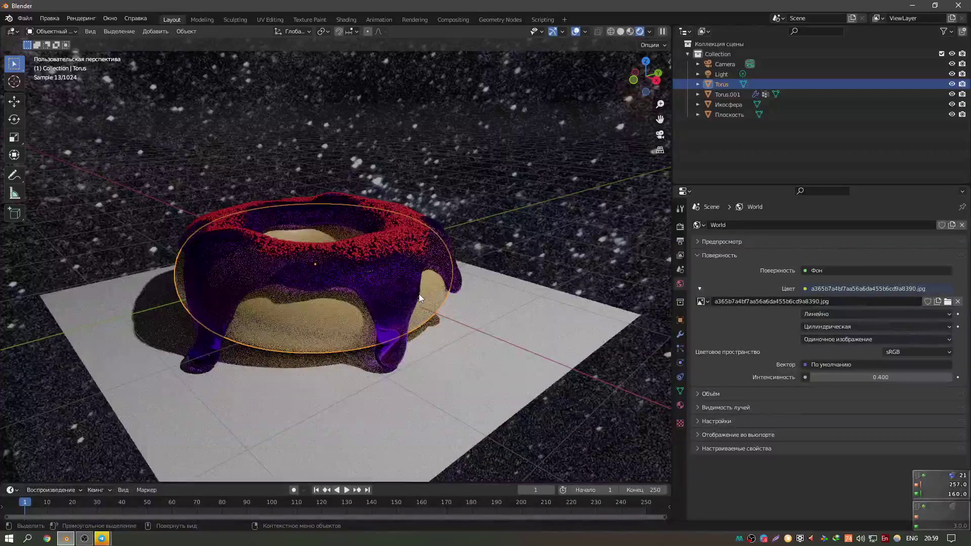
# Open Render Properties and switch the viewport to camera view with Numpad 0.
pyautogui.scroll(2, 419, 293)
pyautogui.click(681, 226)
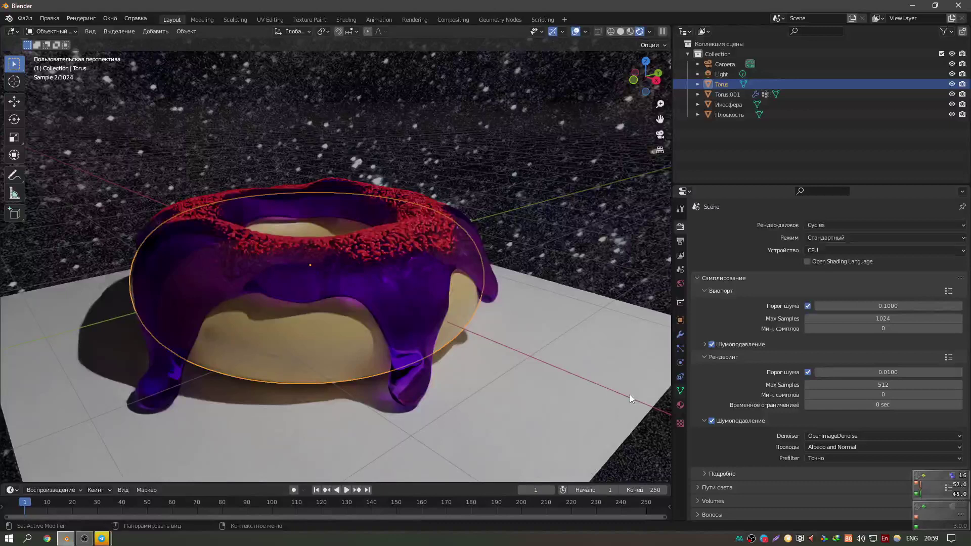
pyautogui.press('KP_0')
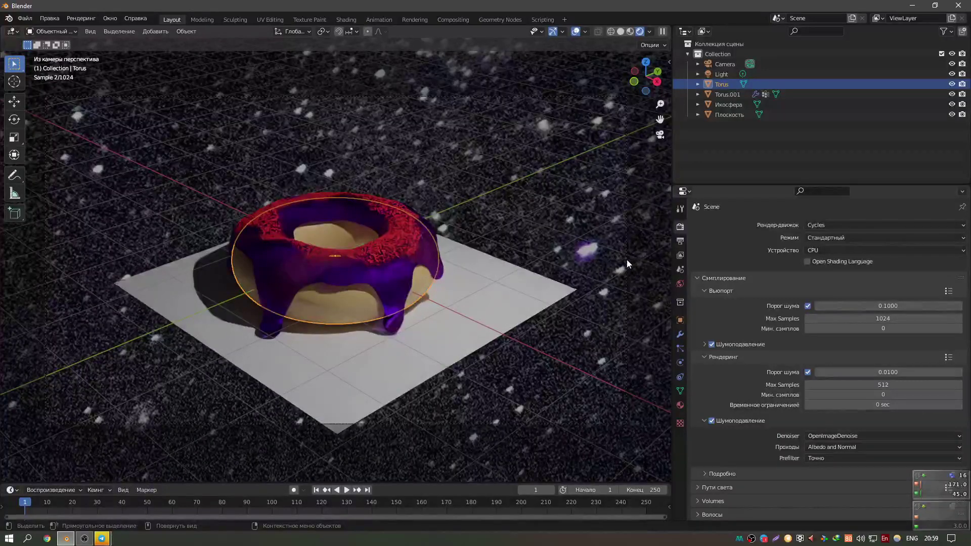
# Enable Lock Camera to View, then zoom and orbit to frame the donut from lower.
pyautogui.click(547, 277)
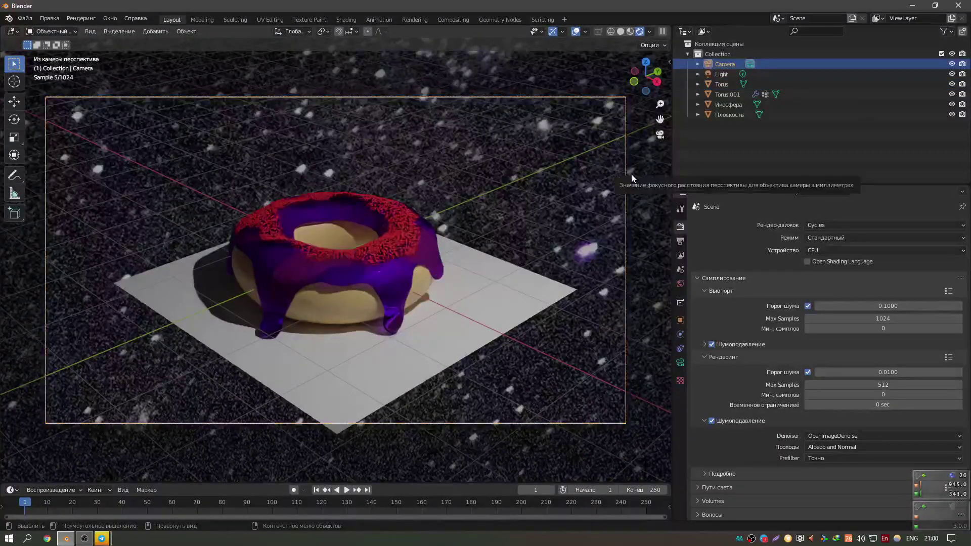
pyautogui.press('n')
pyautogui.click(664, 143)
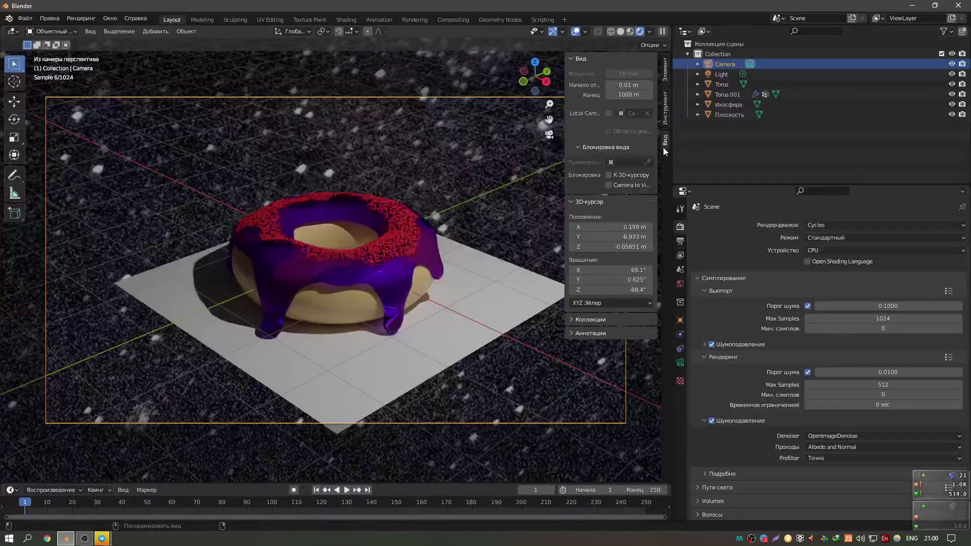
pyautogui.click(627, 186)
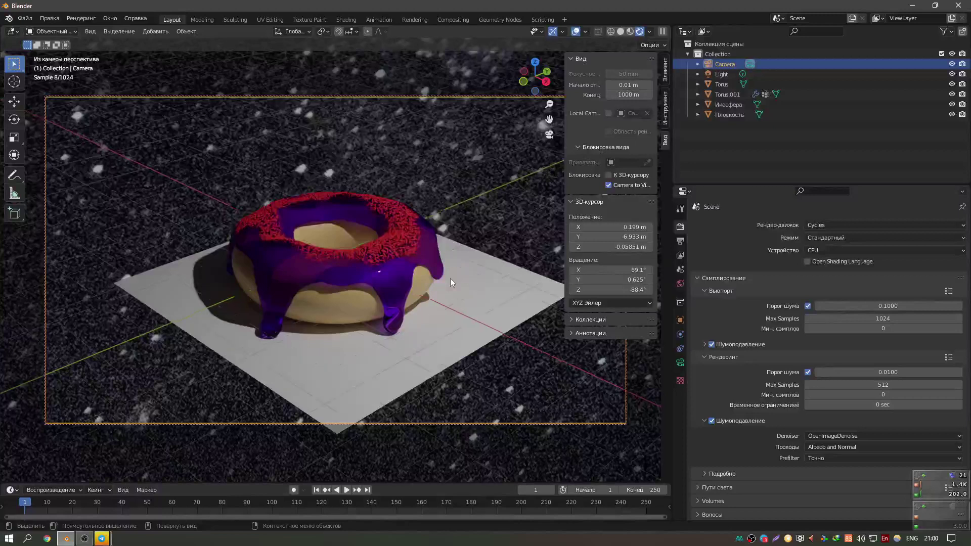
pyautogui.scroll(2, 450, 278)
pyautogui.scroll(2, 452, 280)
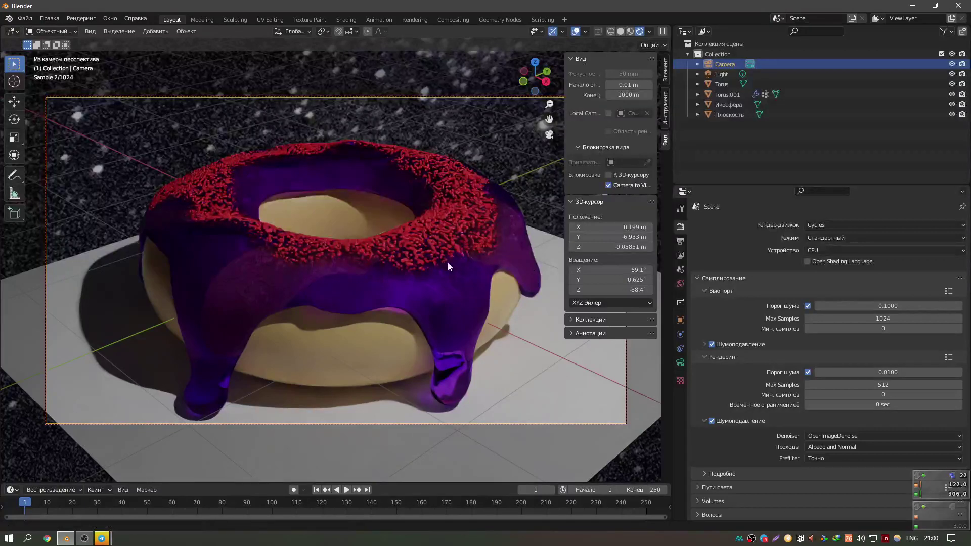
pyautogui.moveTo(448, 262); pyautogui.dragTo(451, 248, button='middle')
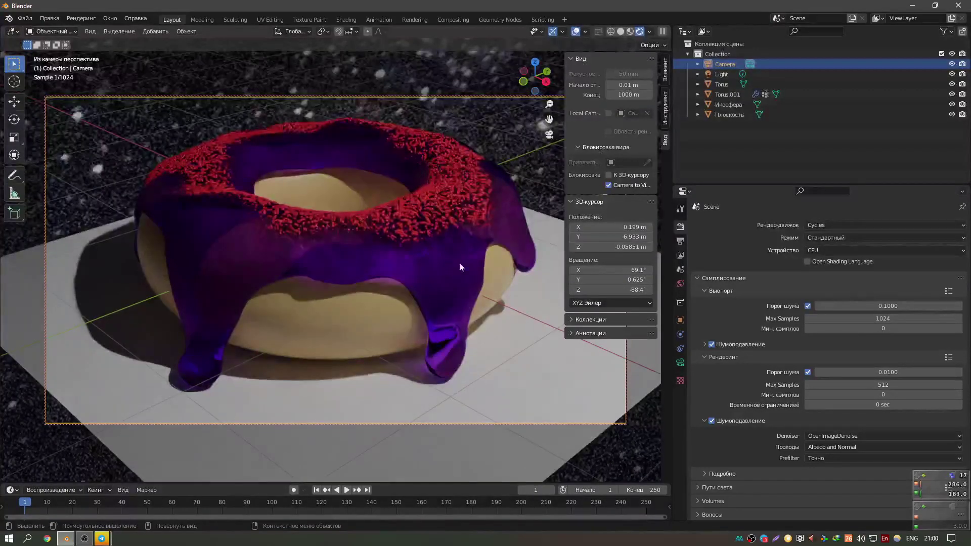
pyautogui.press('n')
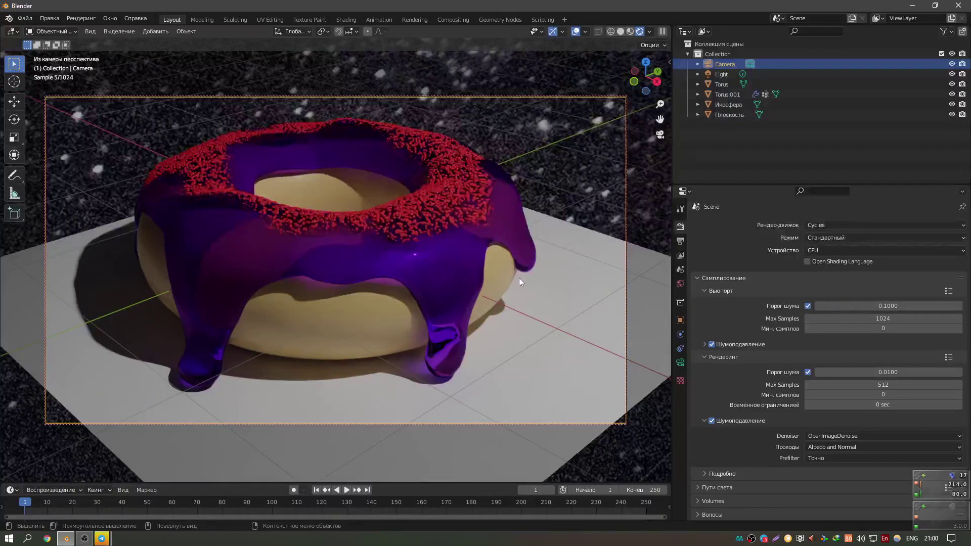
pyautogui.press('F12')
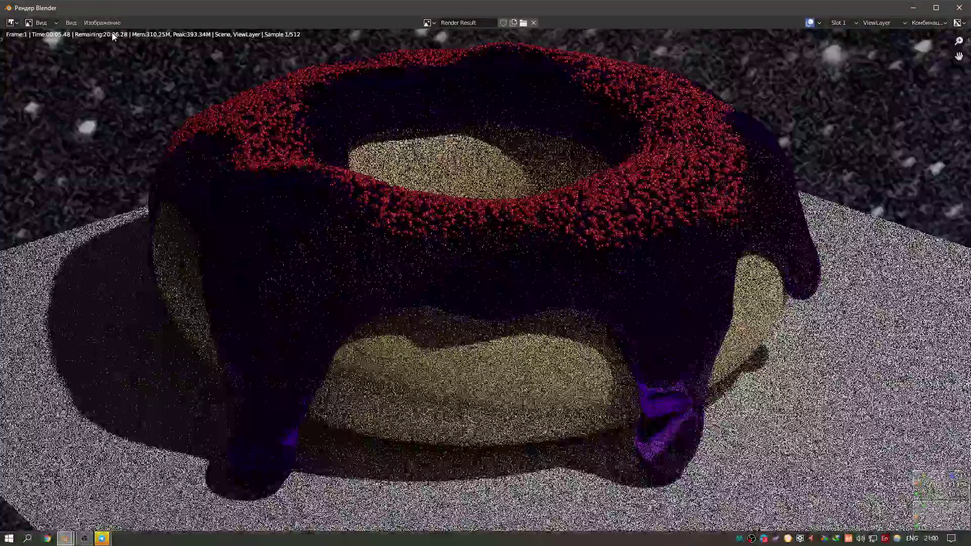
# Open the Image menu in the render window to save the rendered image.
pyautogui.click(113, 23)
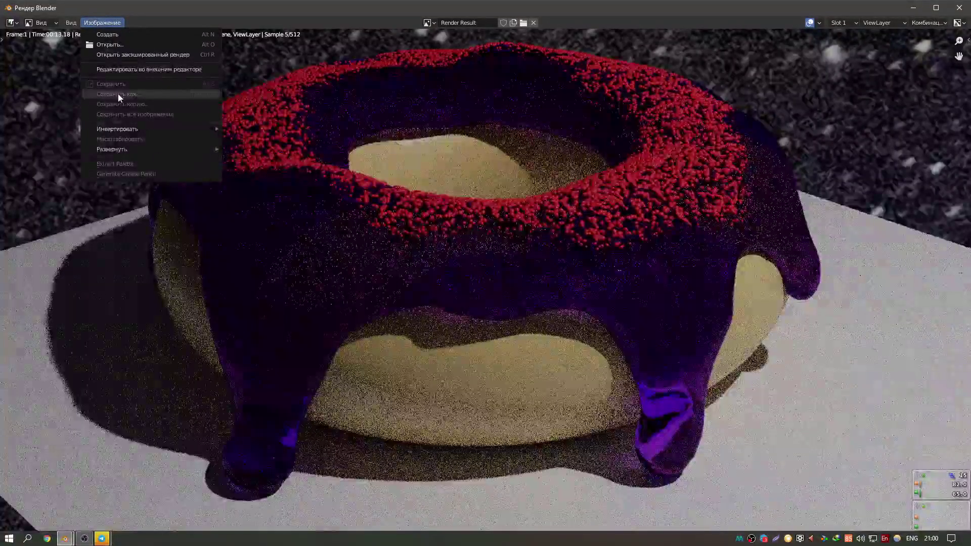